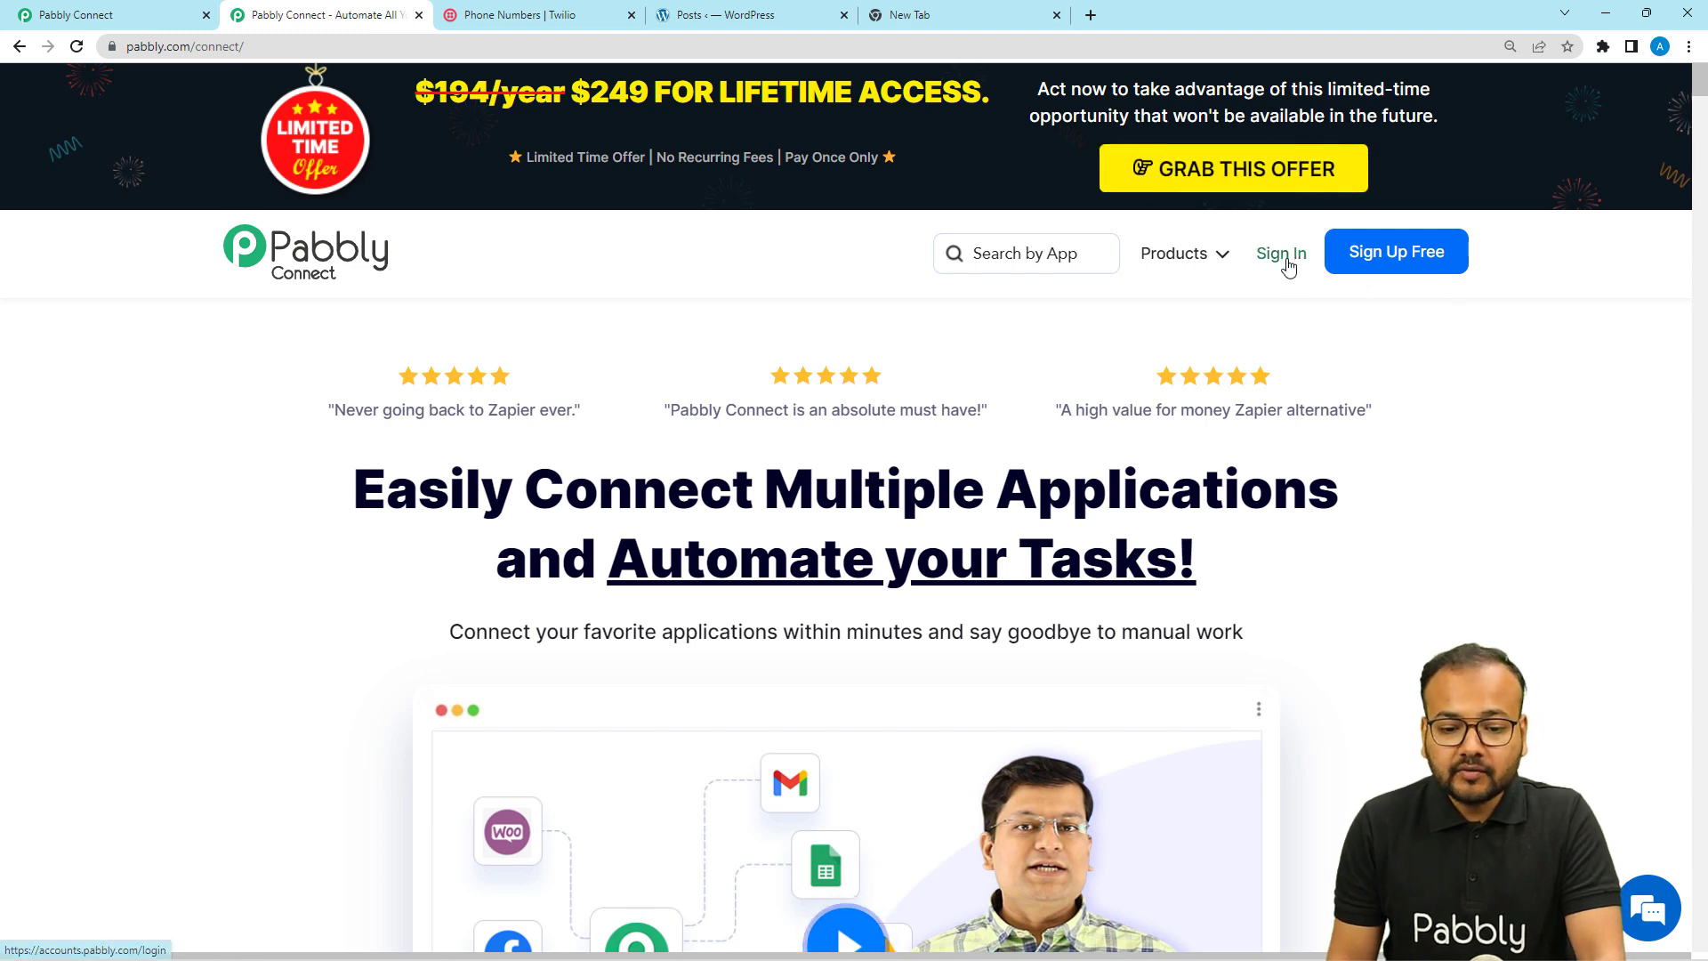
Create a new Pabbly Connect workflow named "Twilio to WordPress" from the dashboard
left_click(1170, 267)
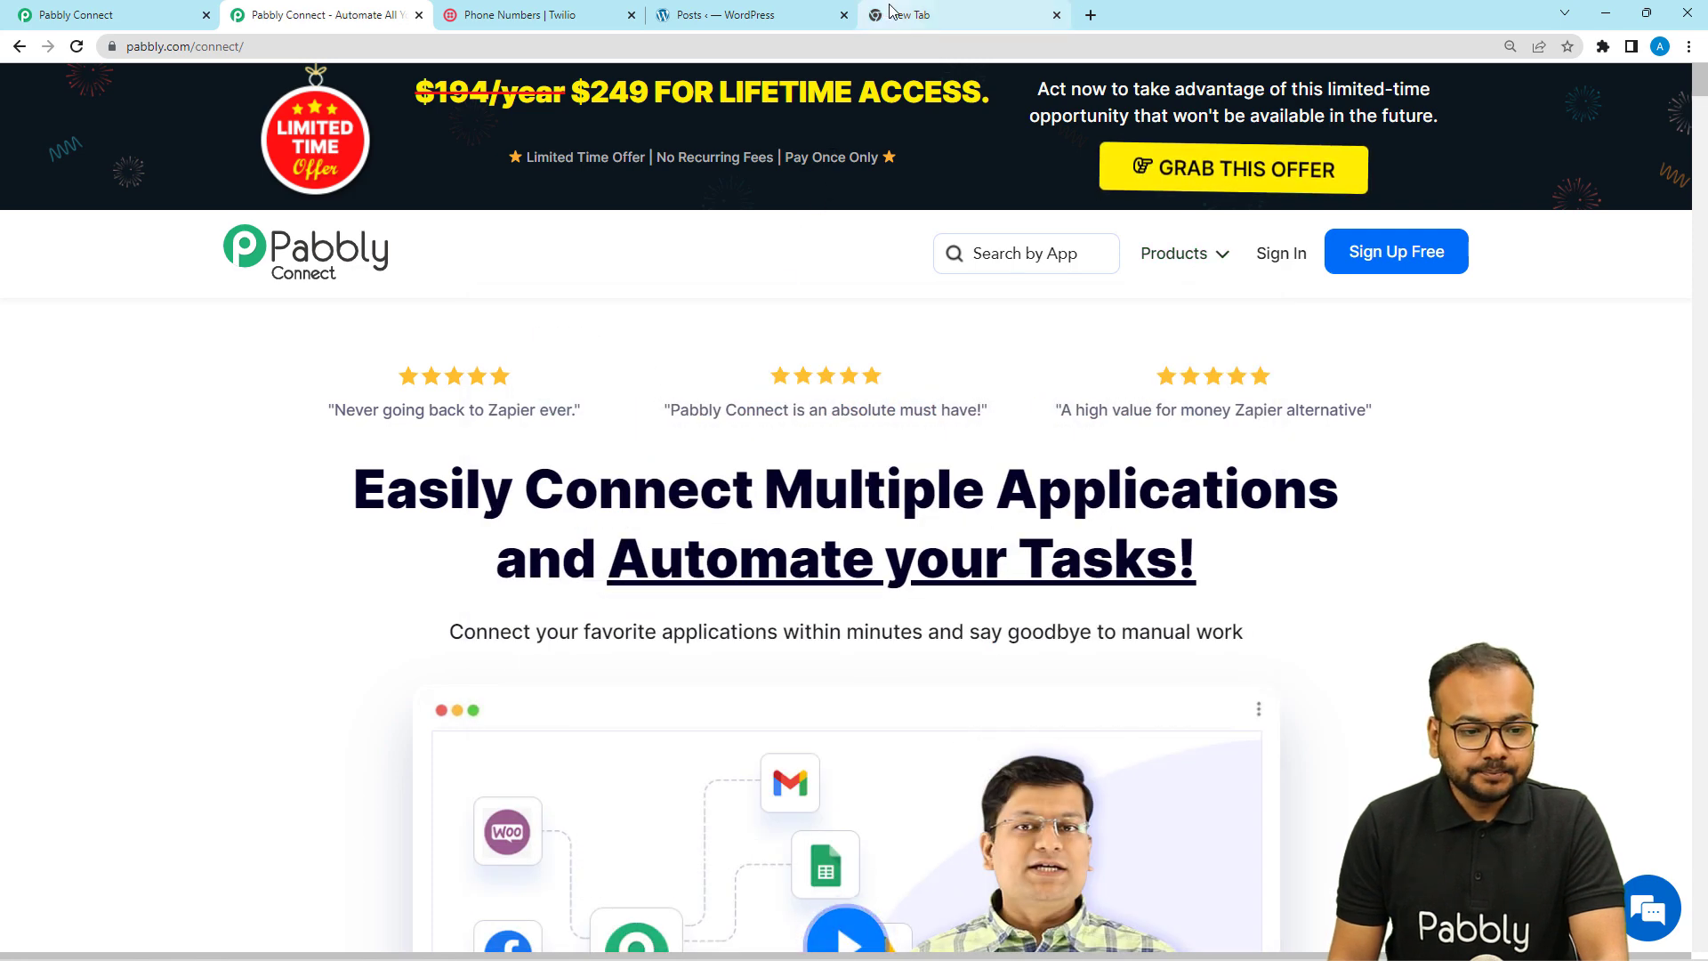
left_click(925, 15)
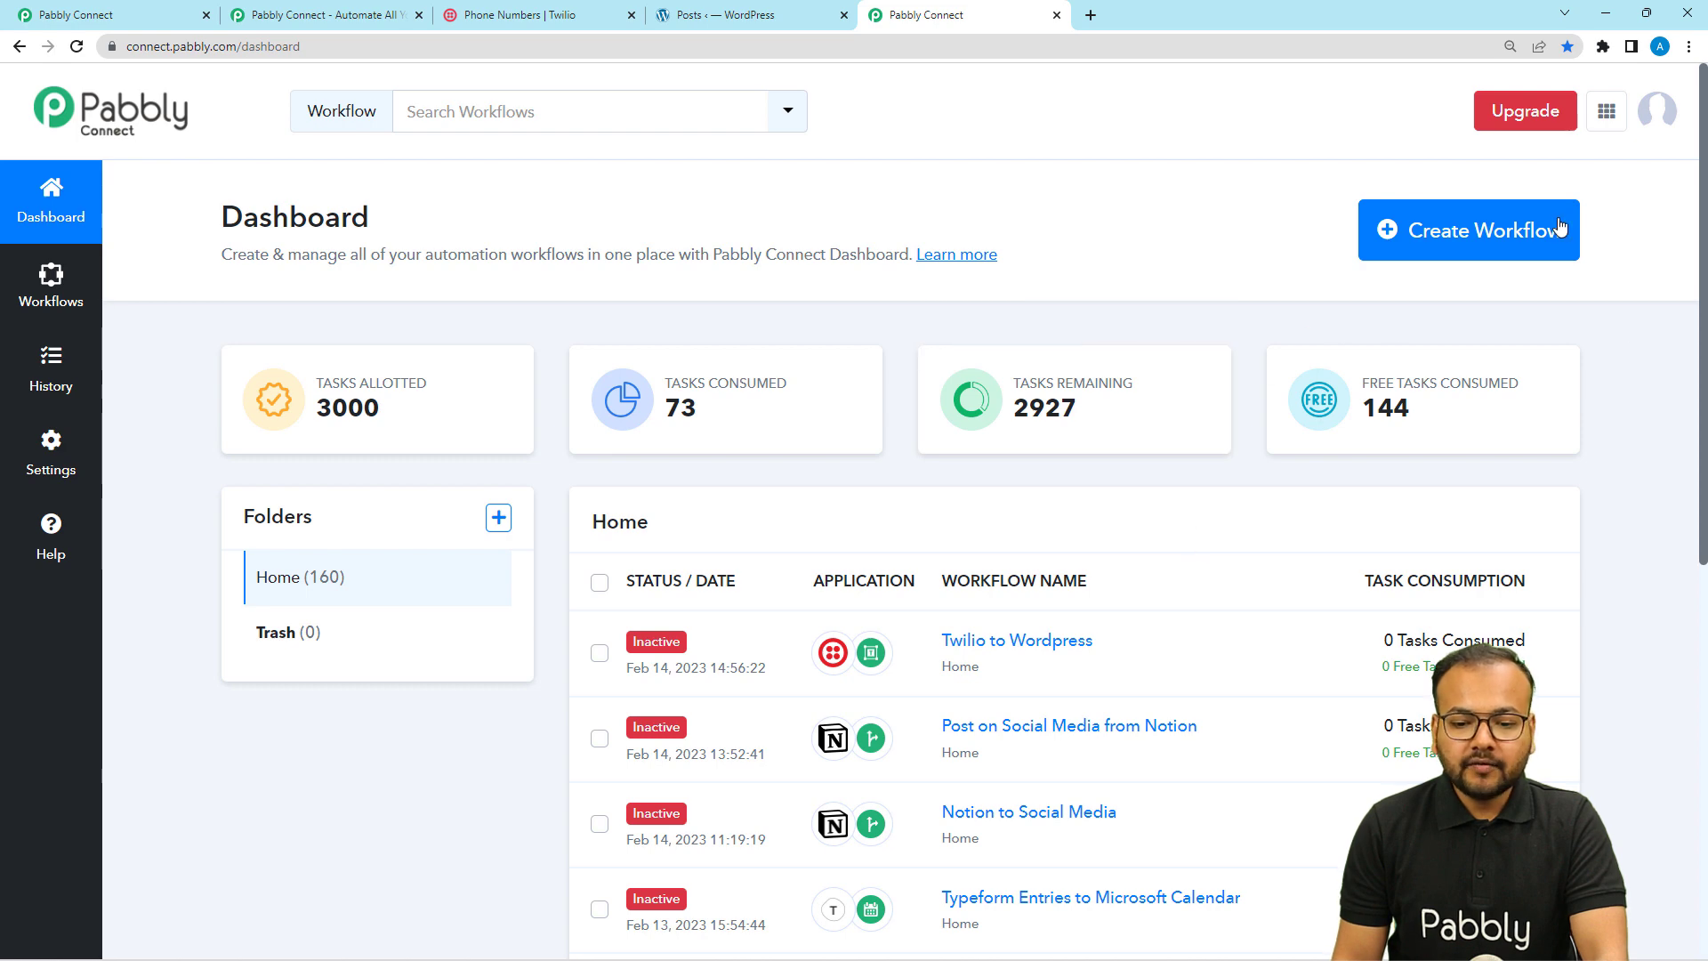
left_click(1447, 242)
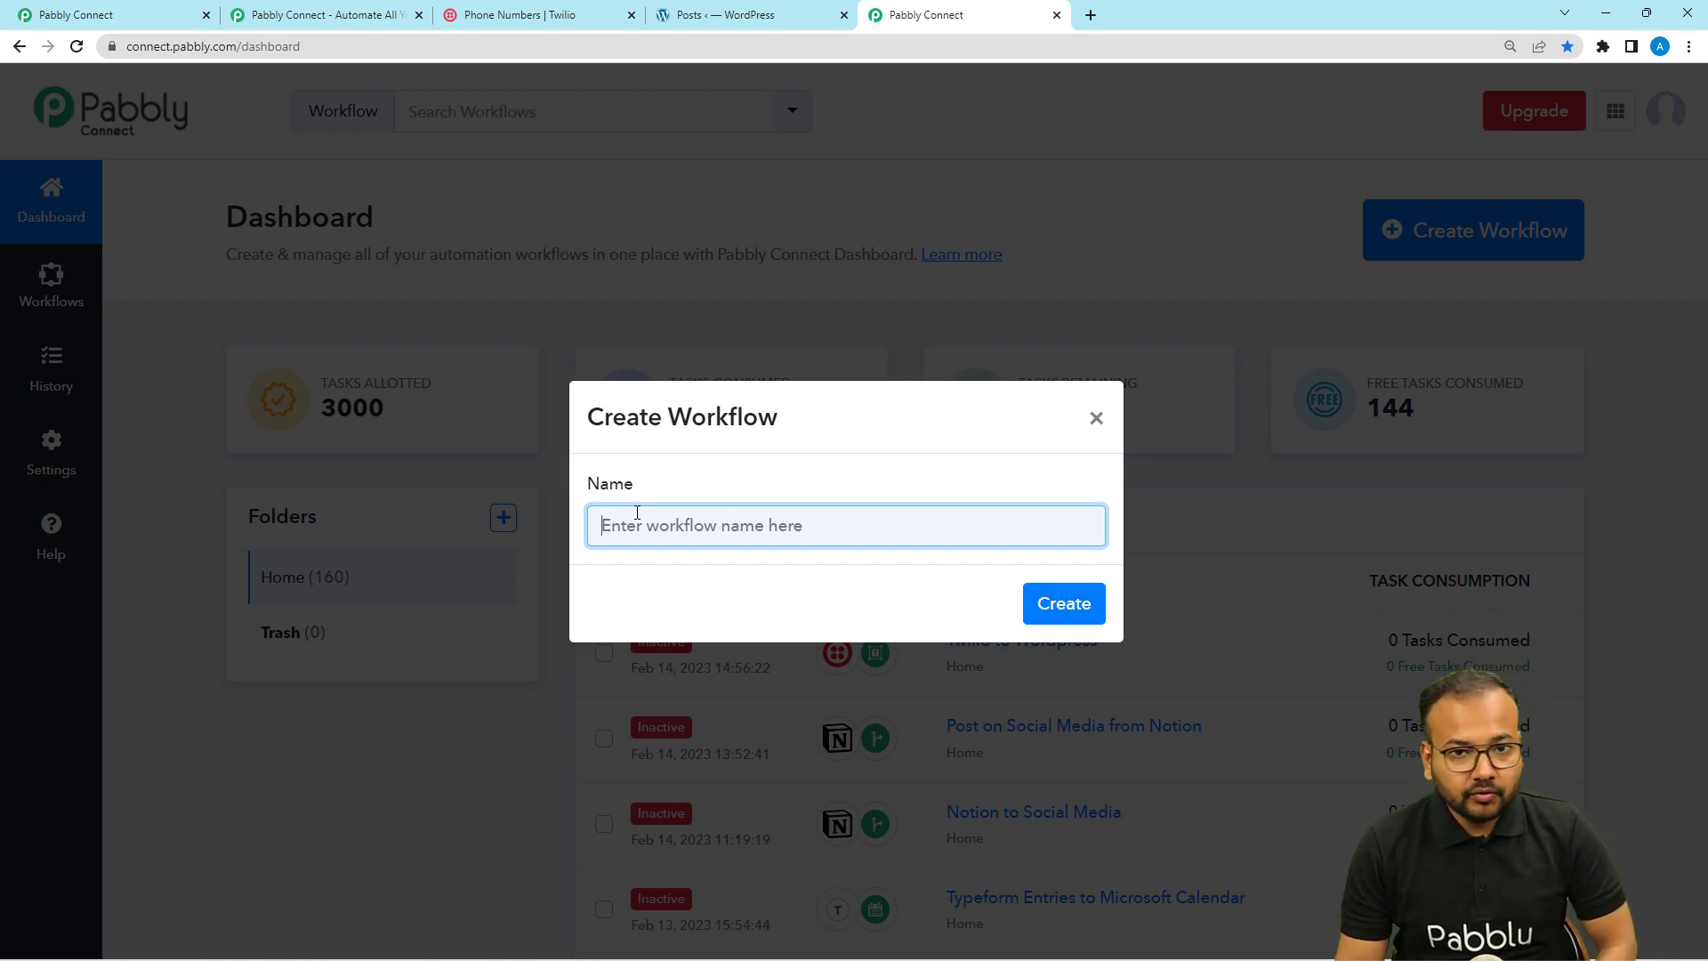
type("T")
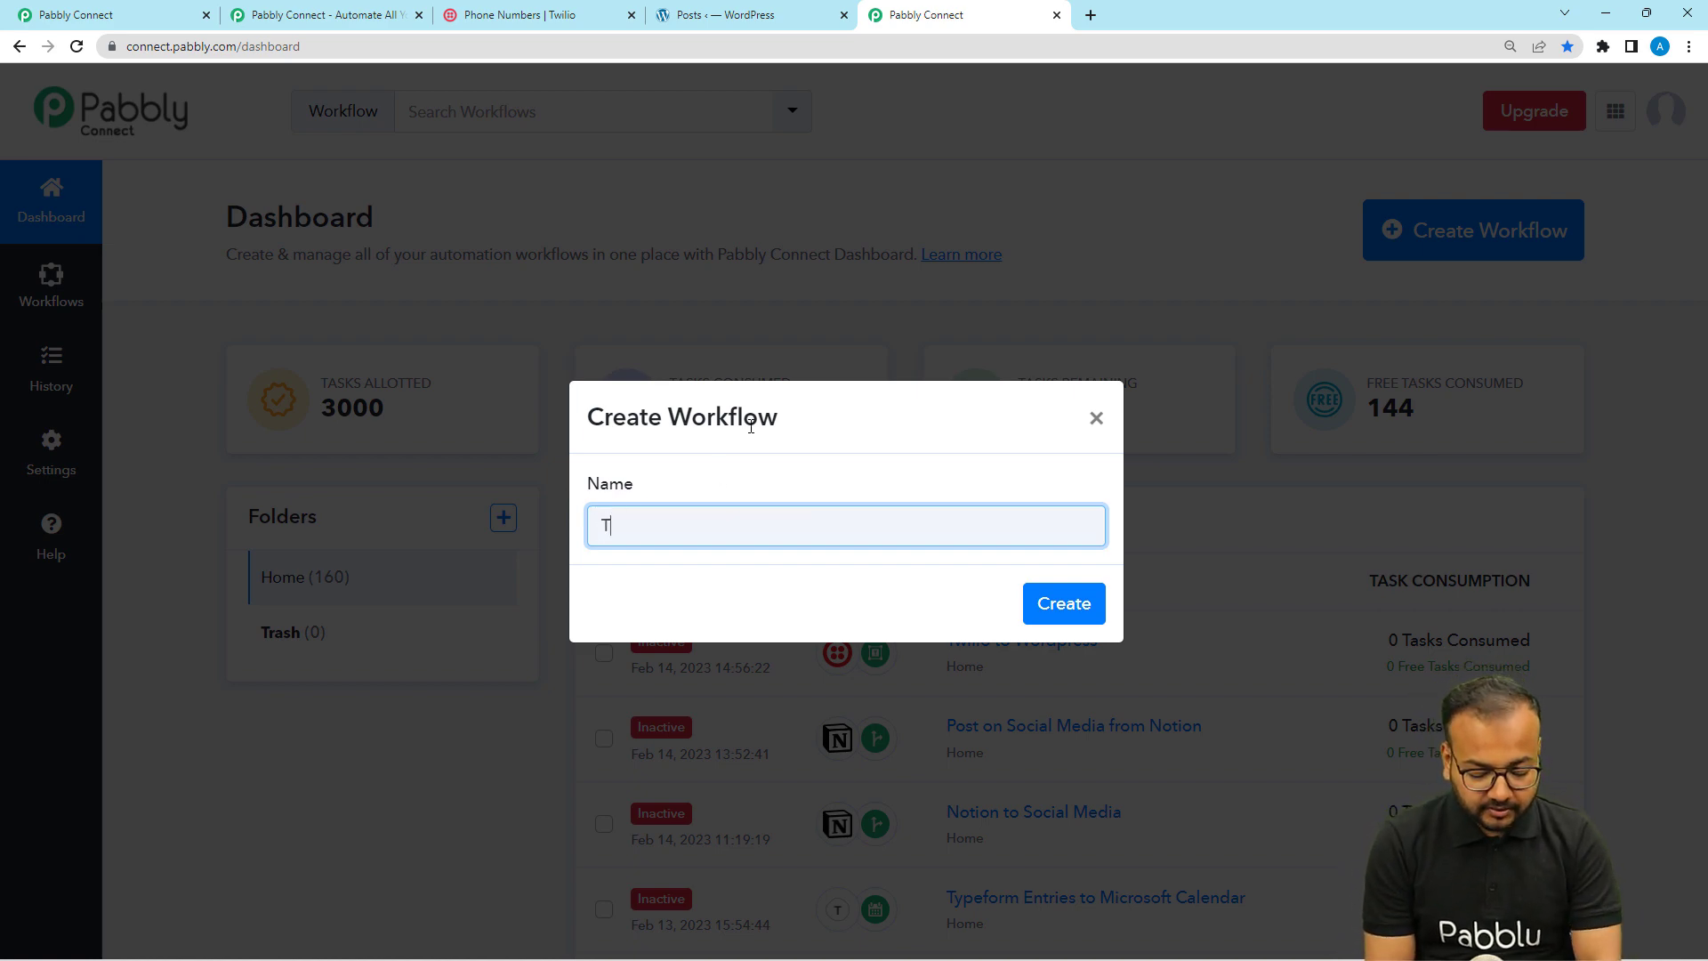
type("wilit")
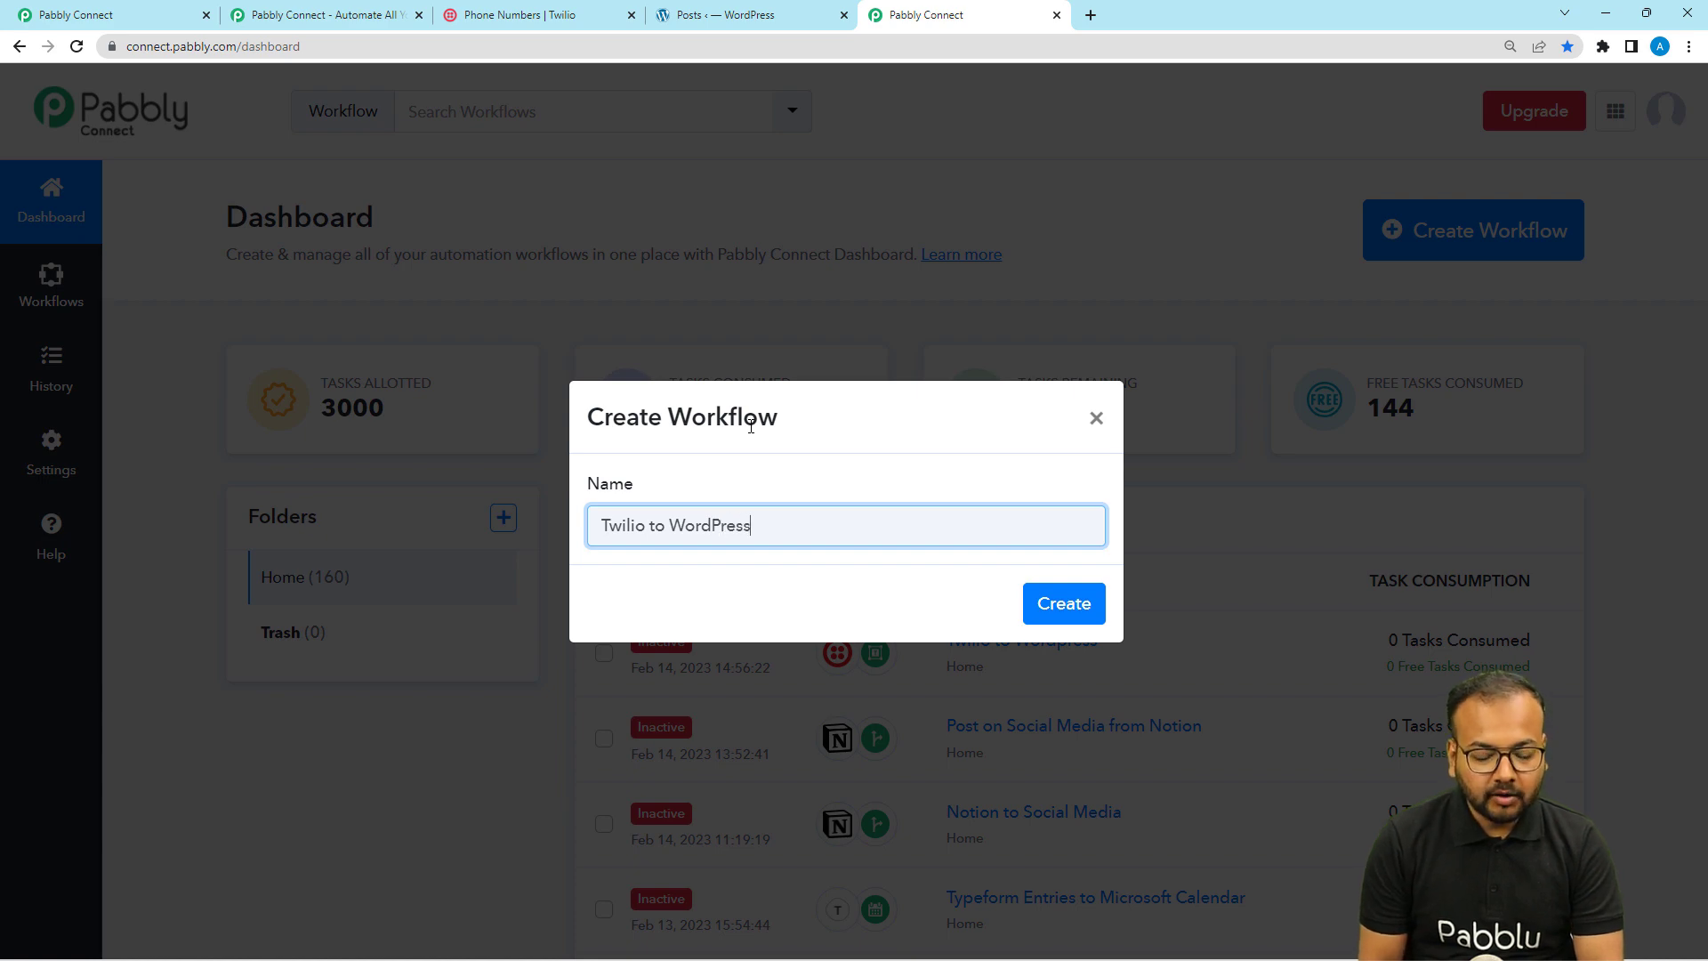
left_click(1031, 621)
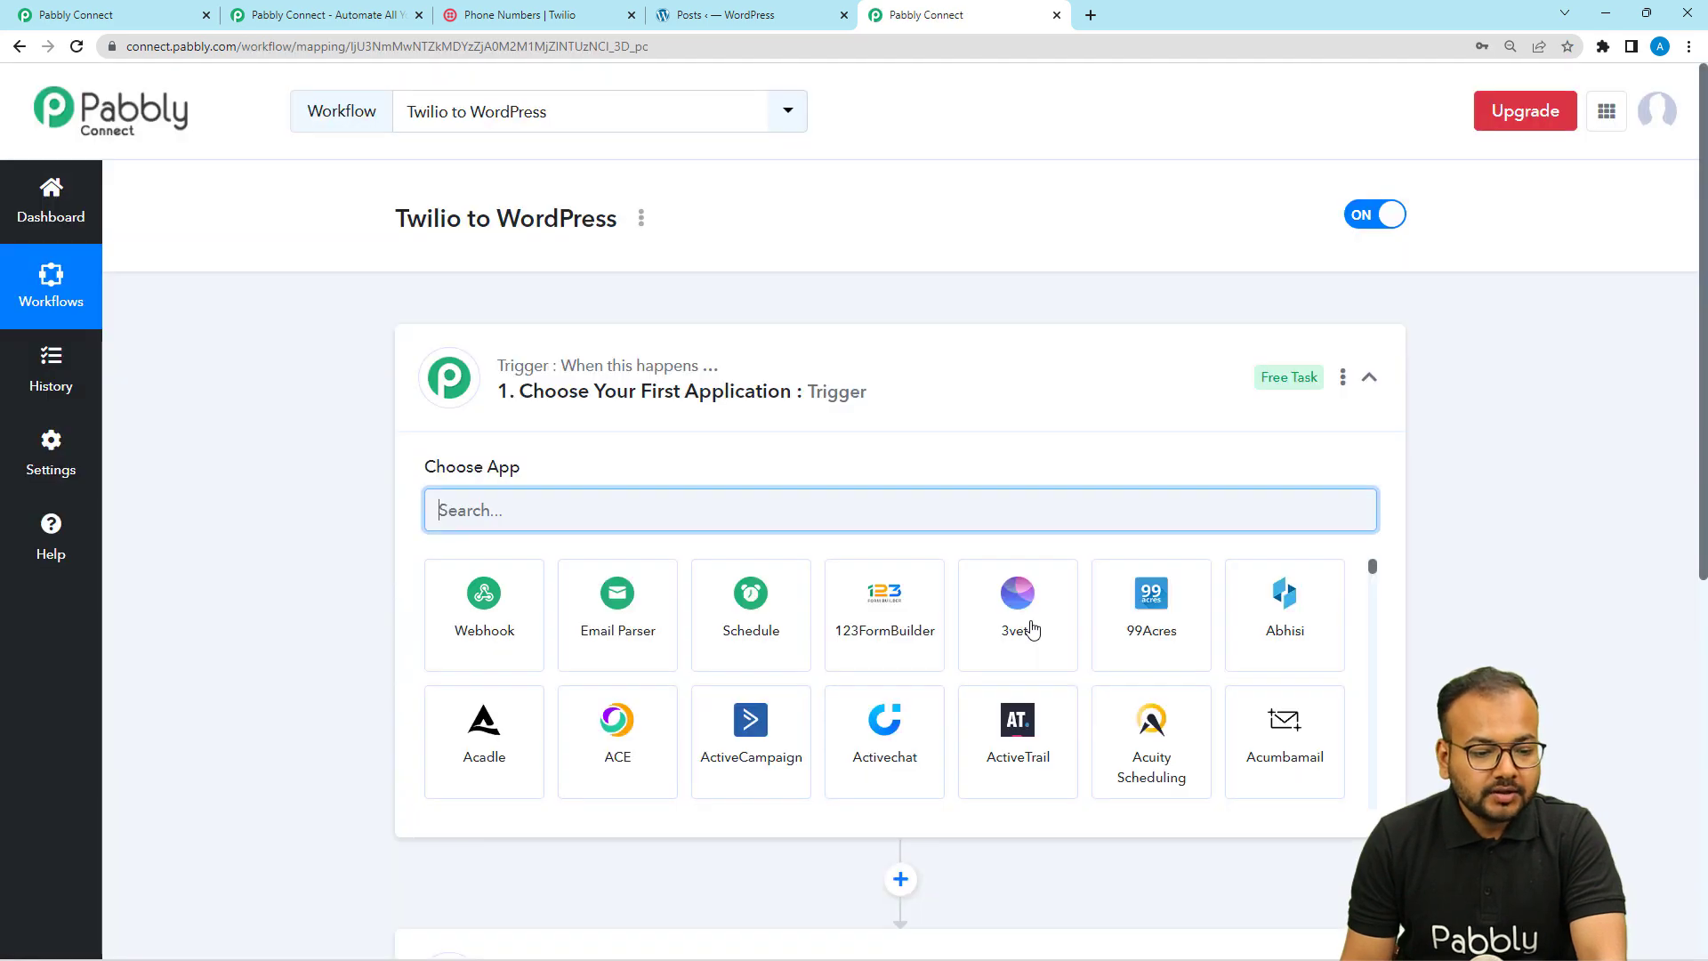
Set the workflow's trigger to Twilio with the New SMS event and copy its webhook URL
left_click(665, 375)
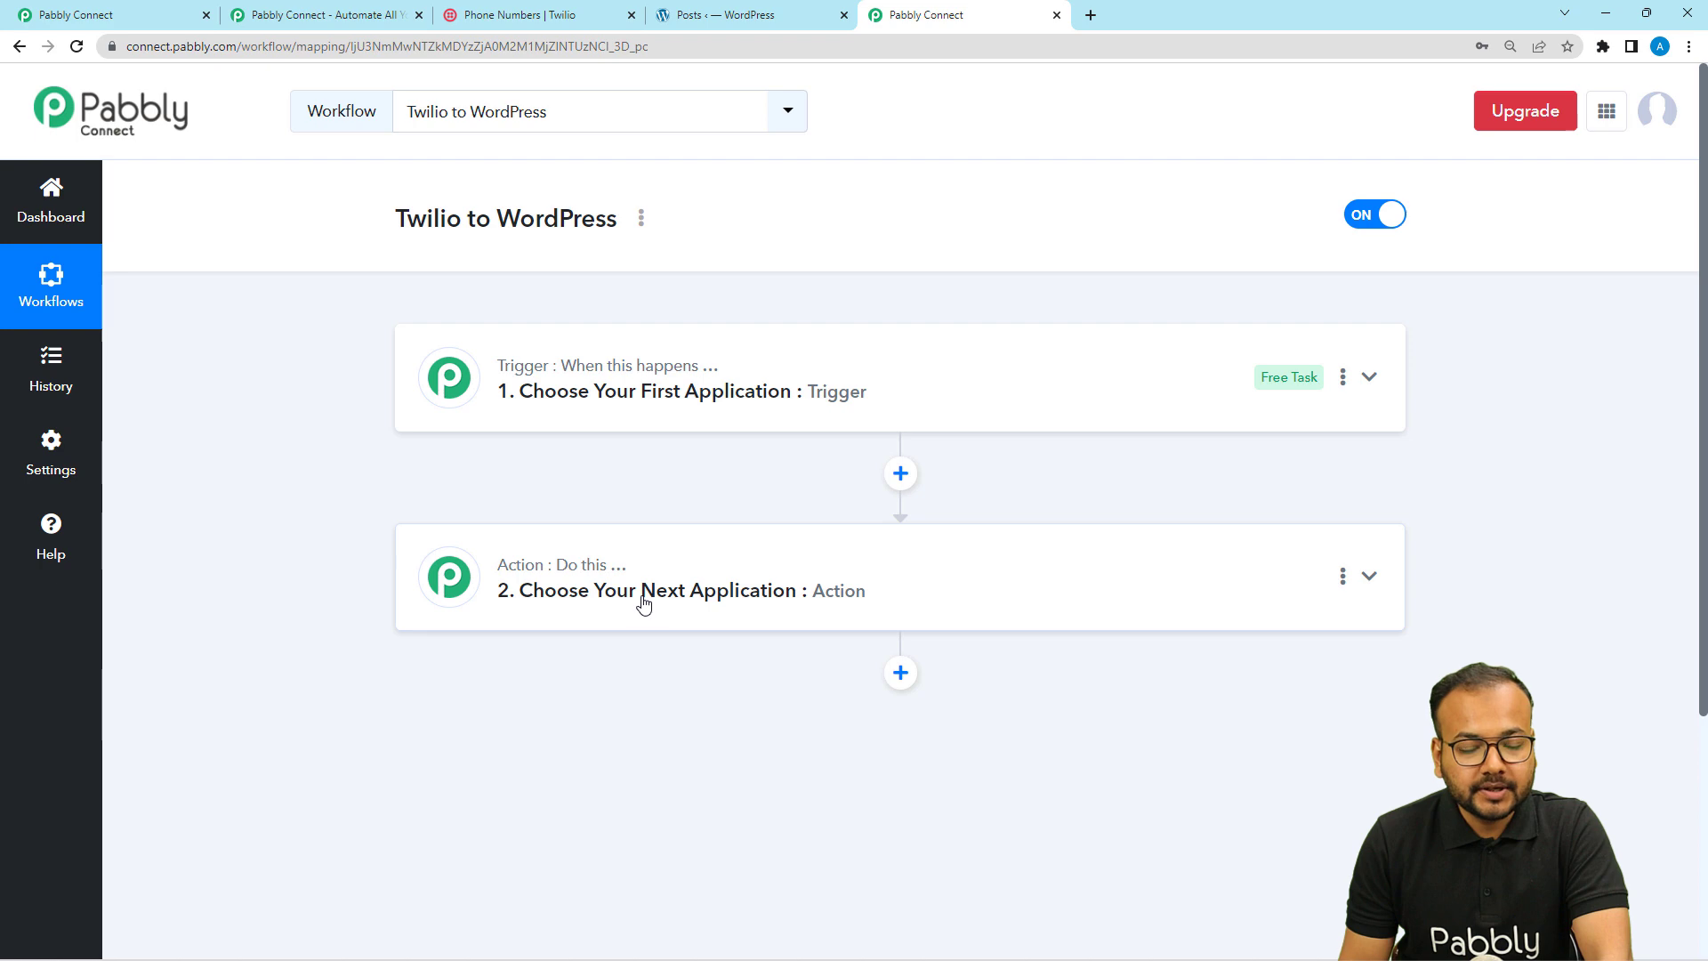
left_click(613, 418)
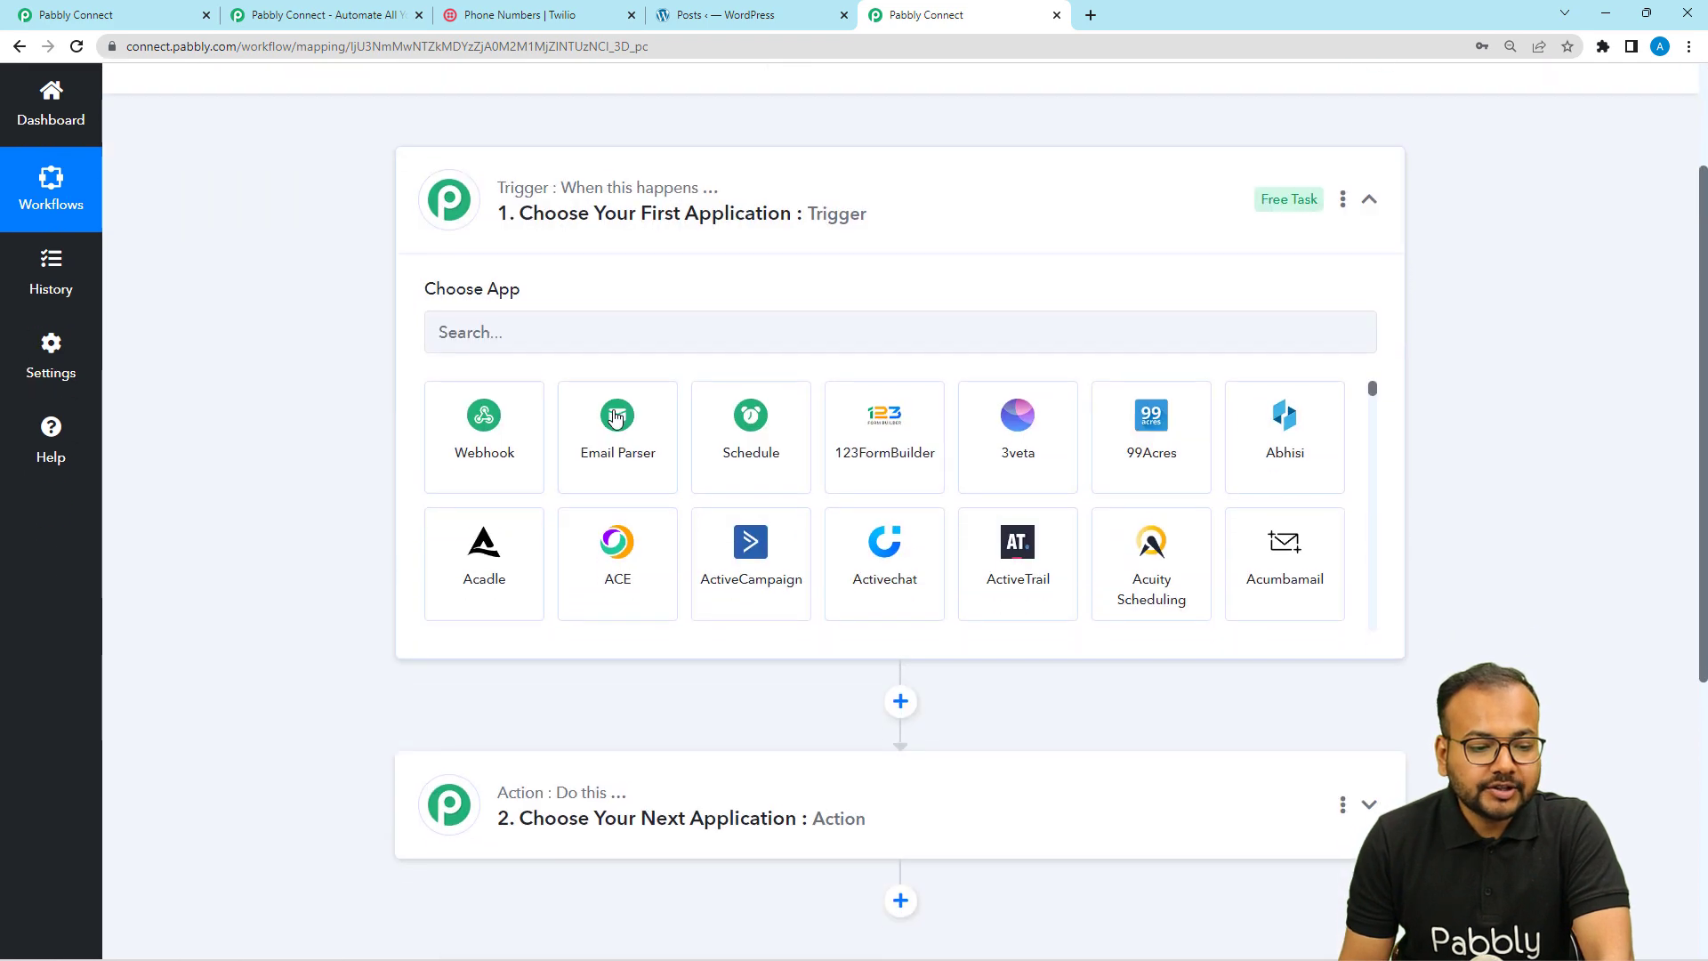
scroll(649, 343, "up", 2)
left_click(617, 513)
type("twil")
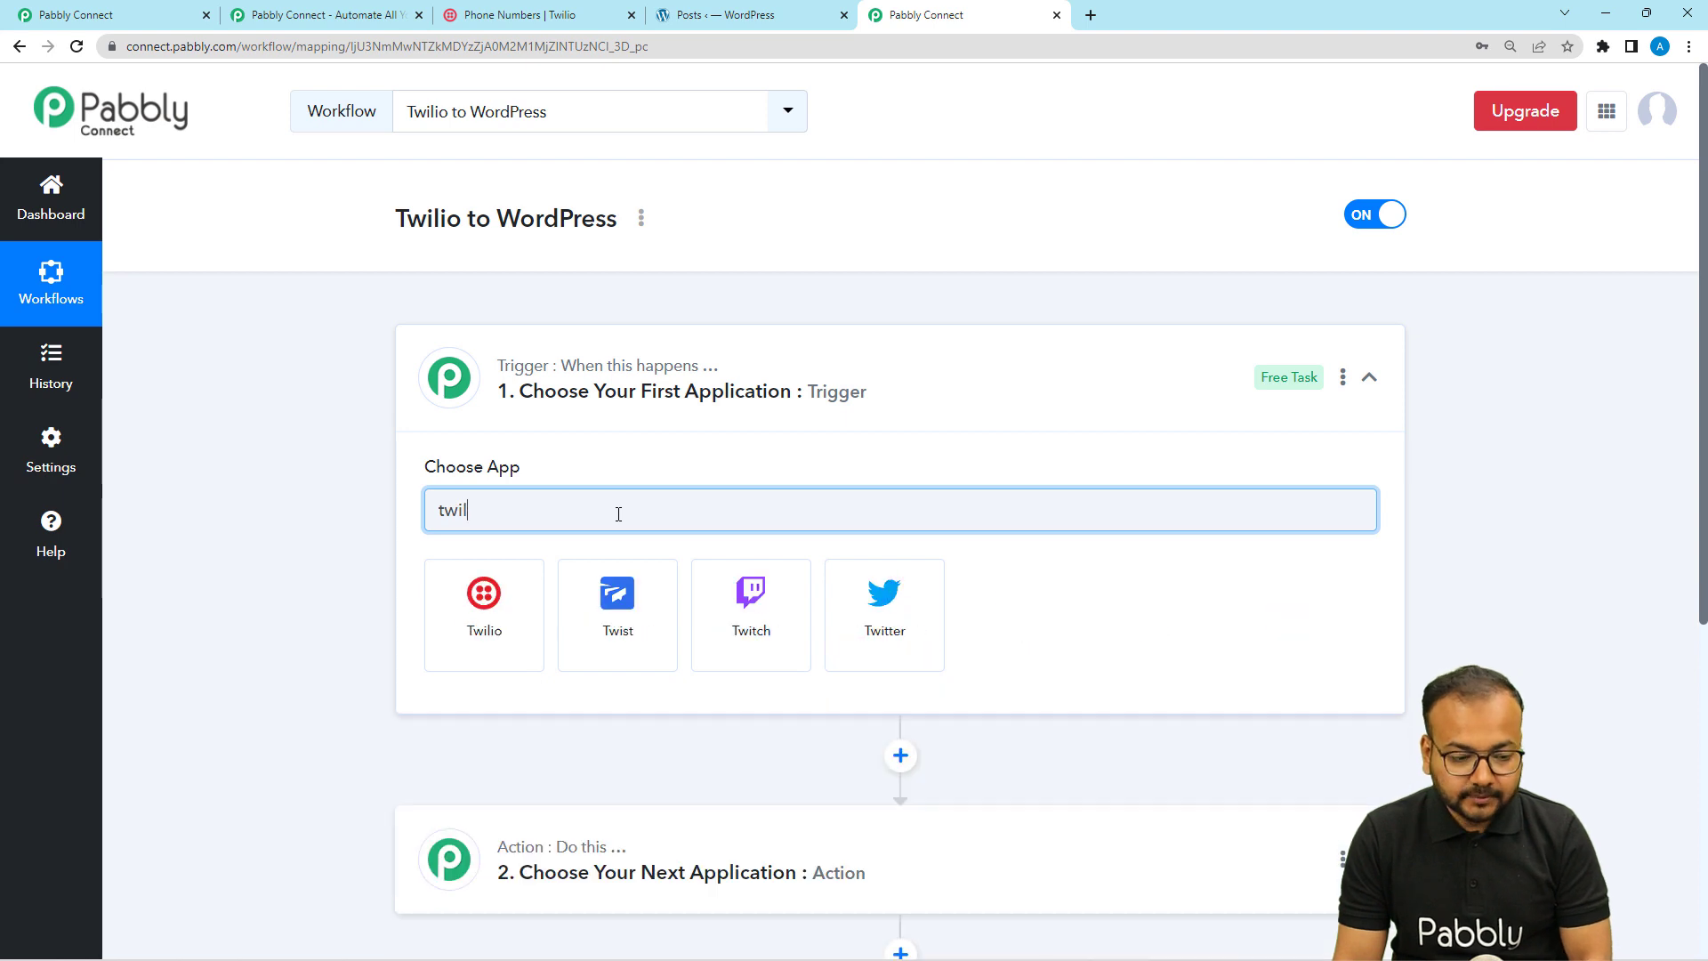
left_click(459, 594)
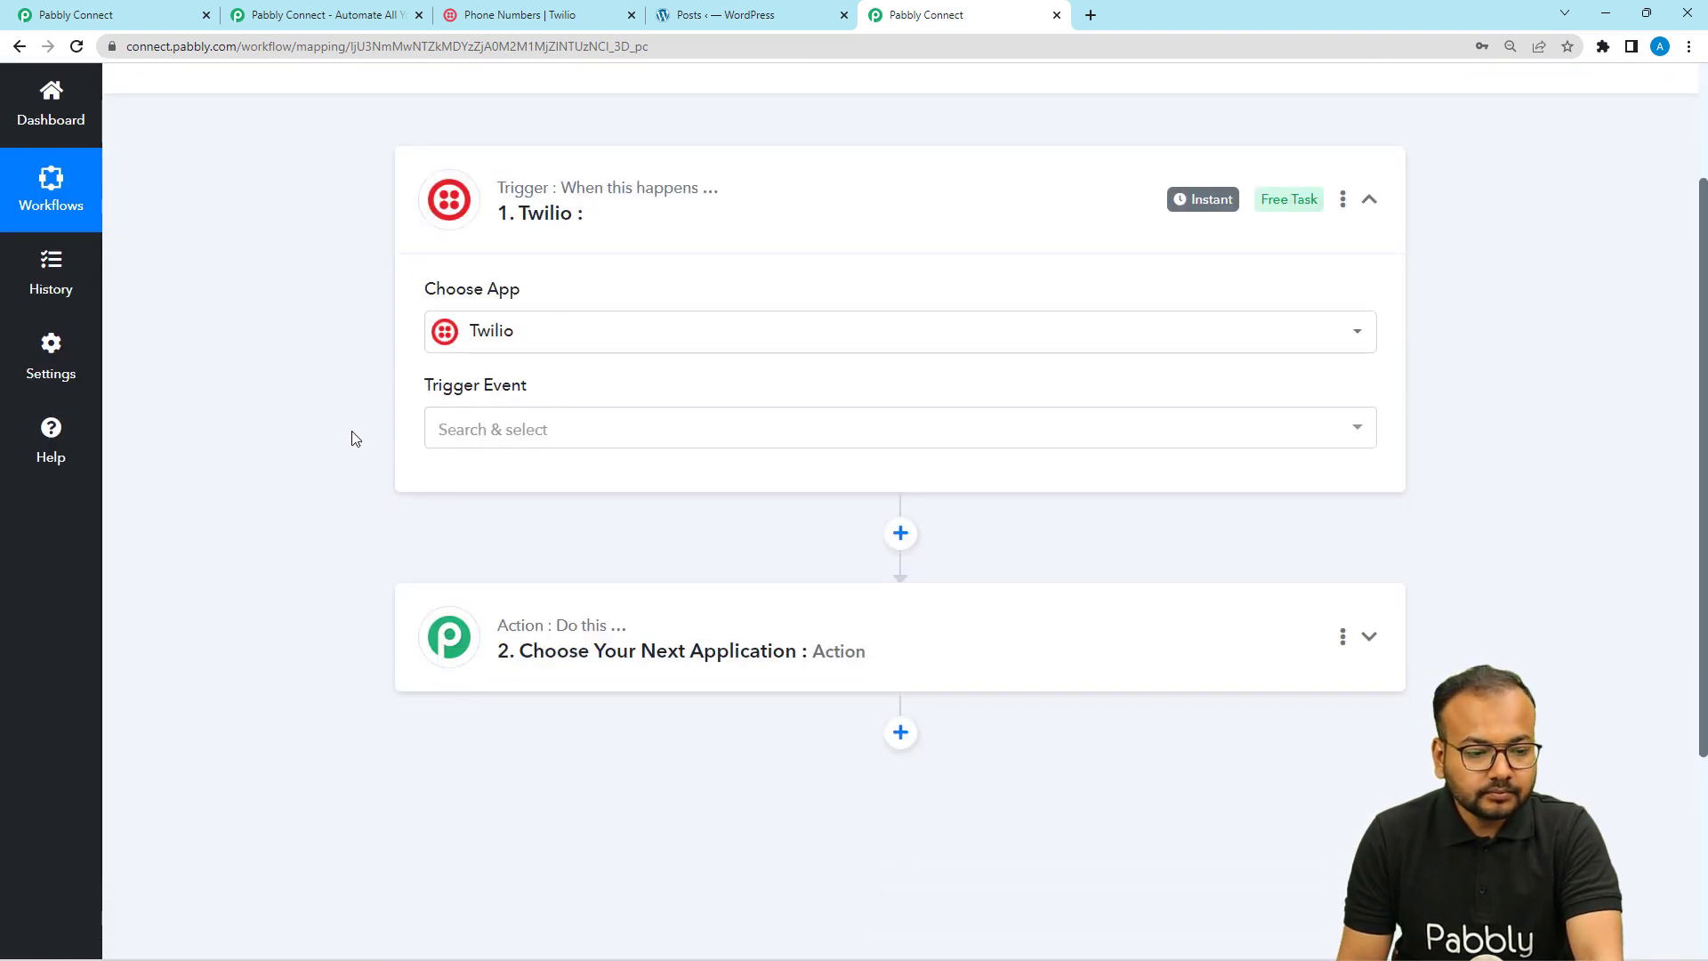
left_click(495, 450)
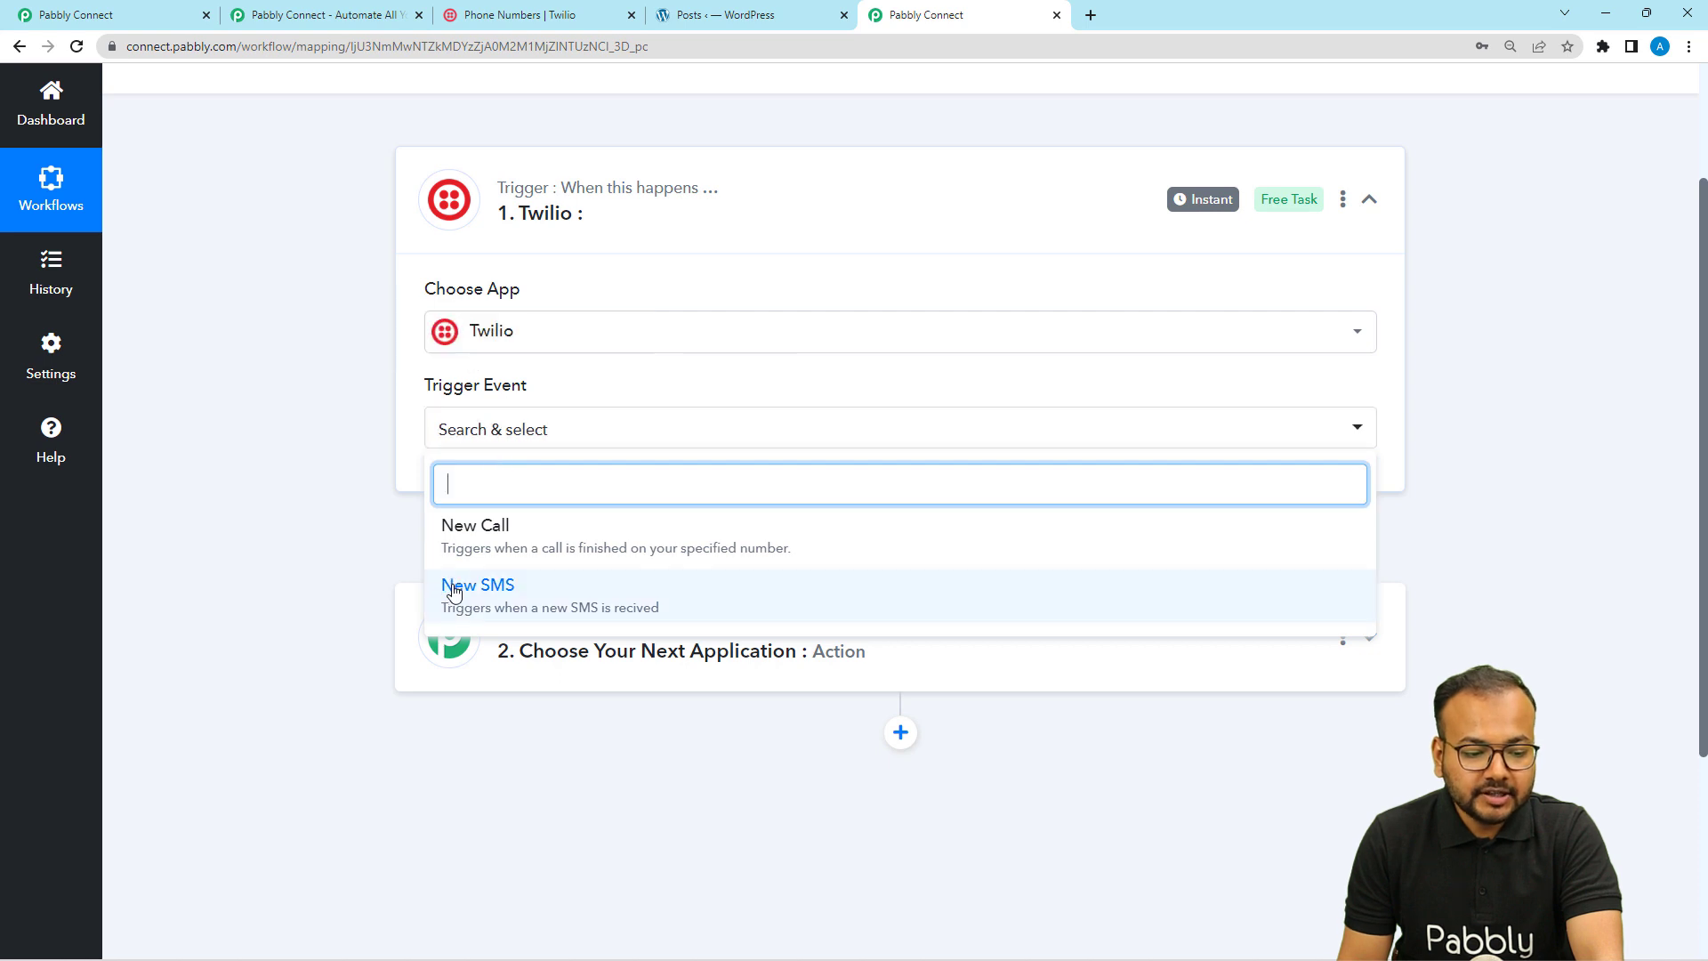
left_click(463, 587)
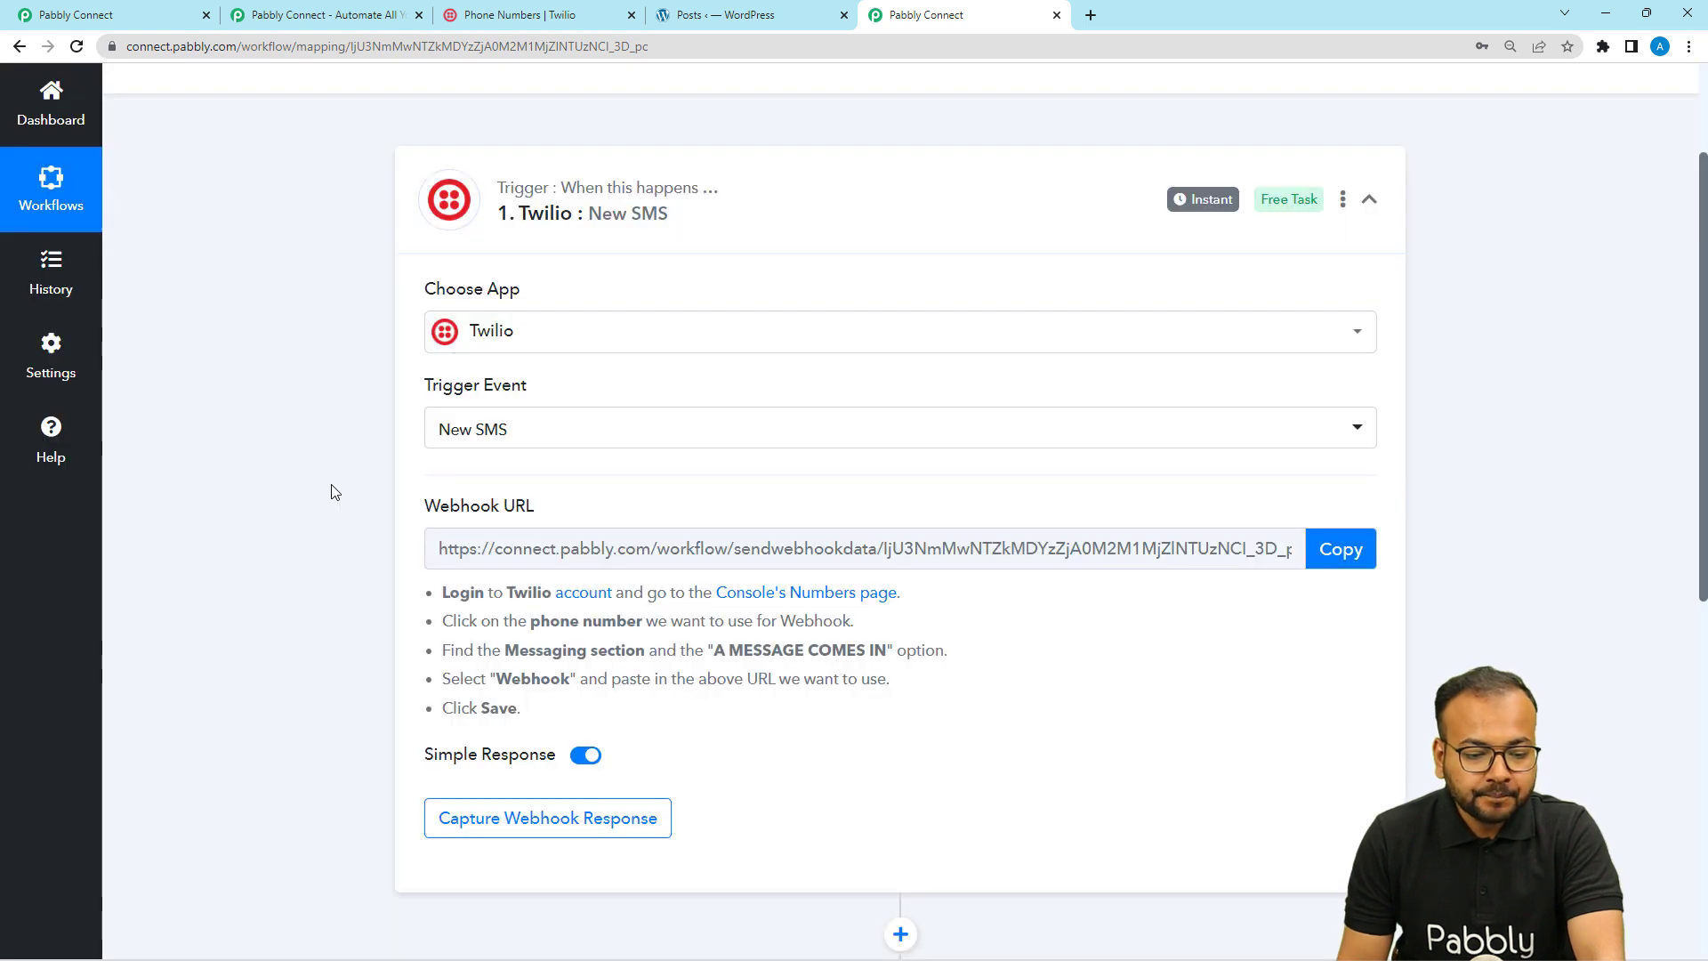
left_click(1334, 556)
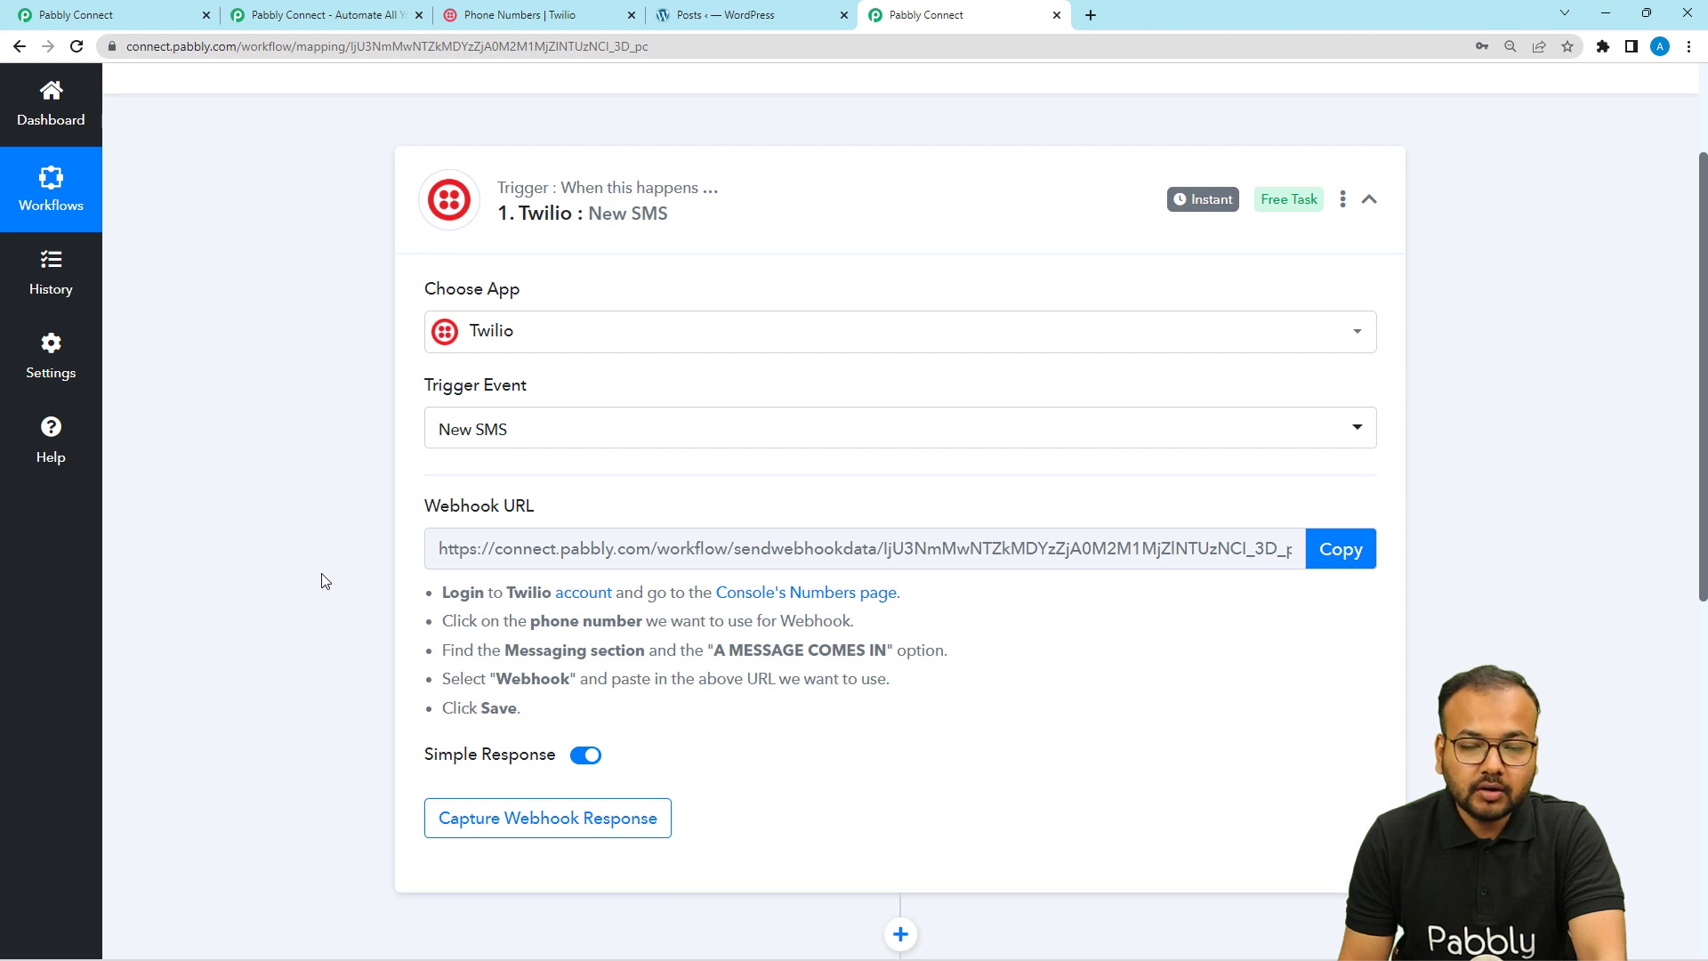
scroll(325, 581, "down", 1)
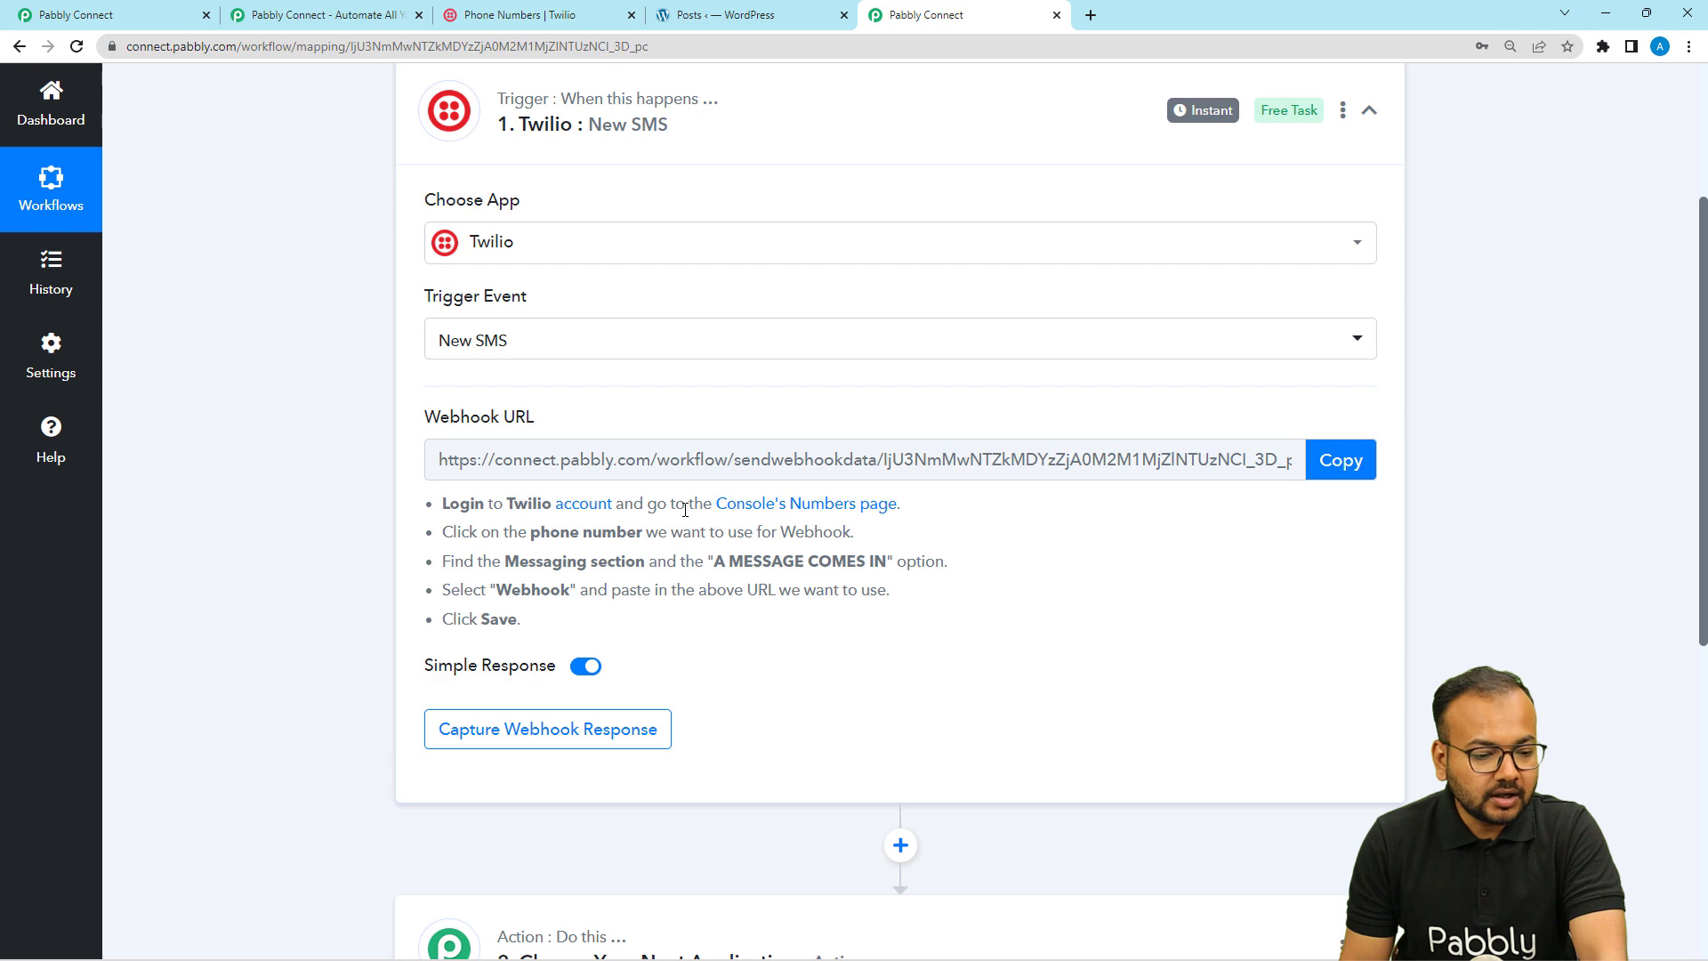
Switch to the Twilio console and open the configuration of the active phone number
left_click(558, 17)
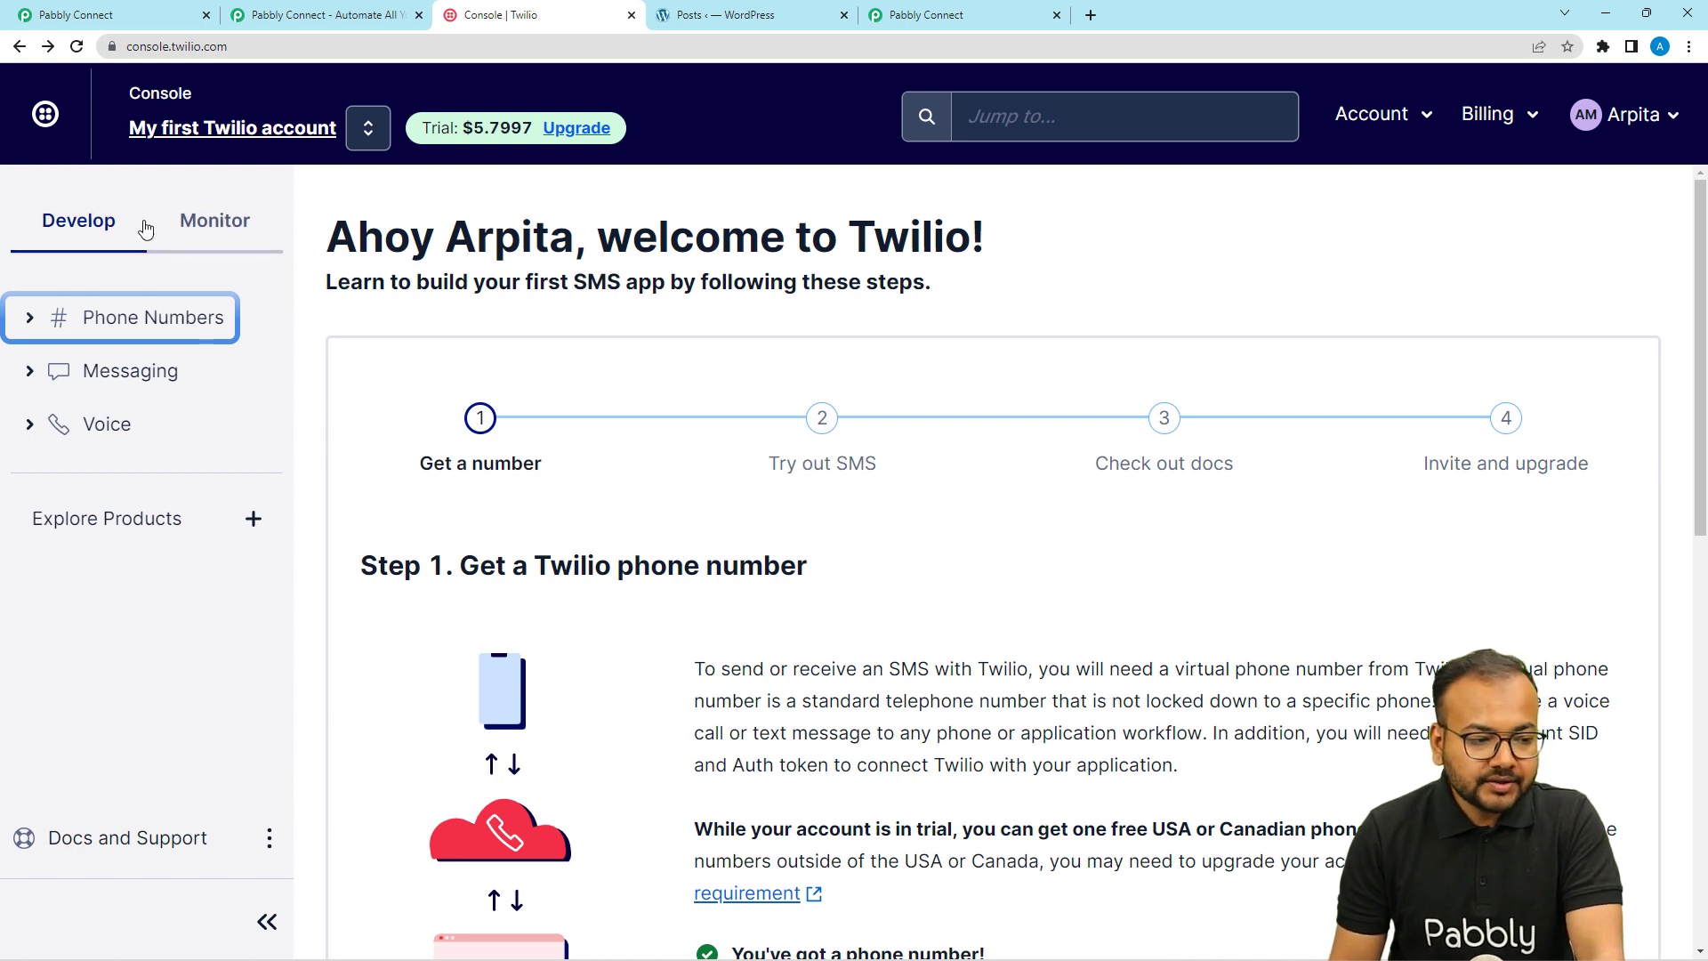
left_click(80, 325)
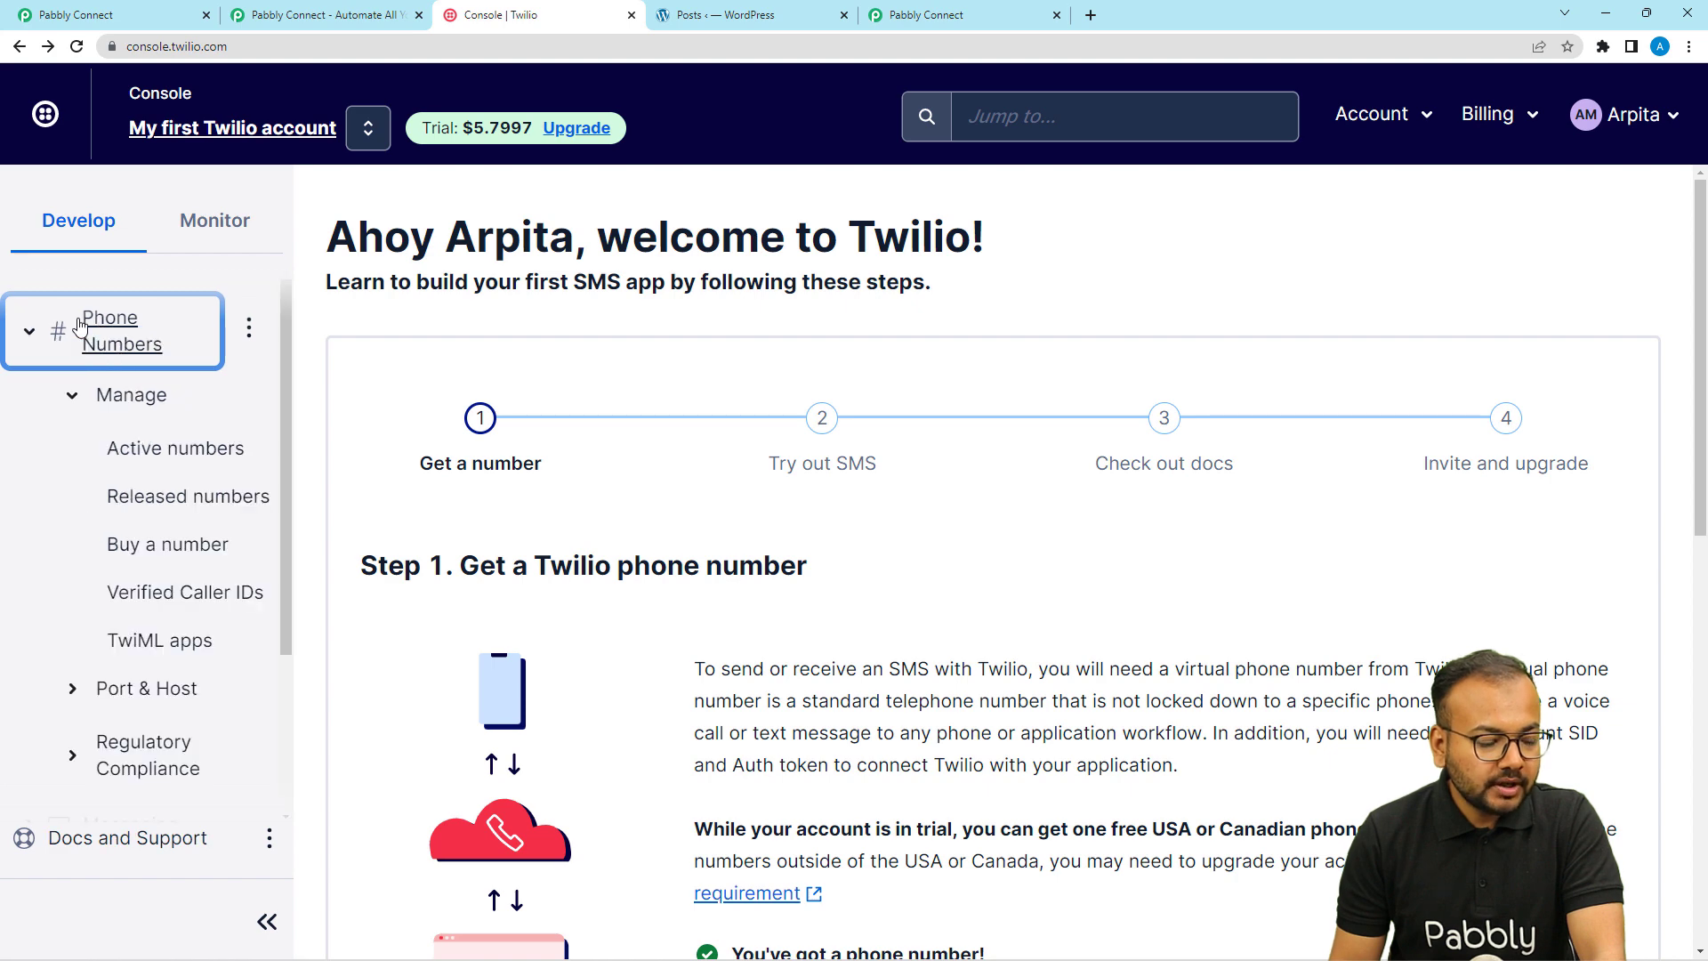
left_click(188, 450)
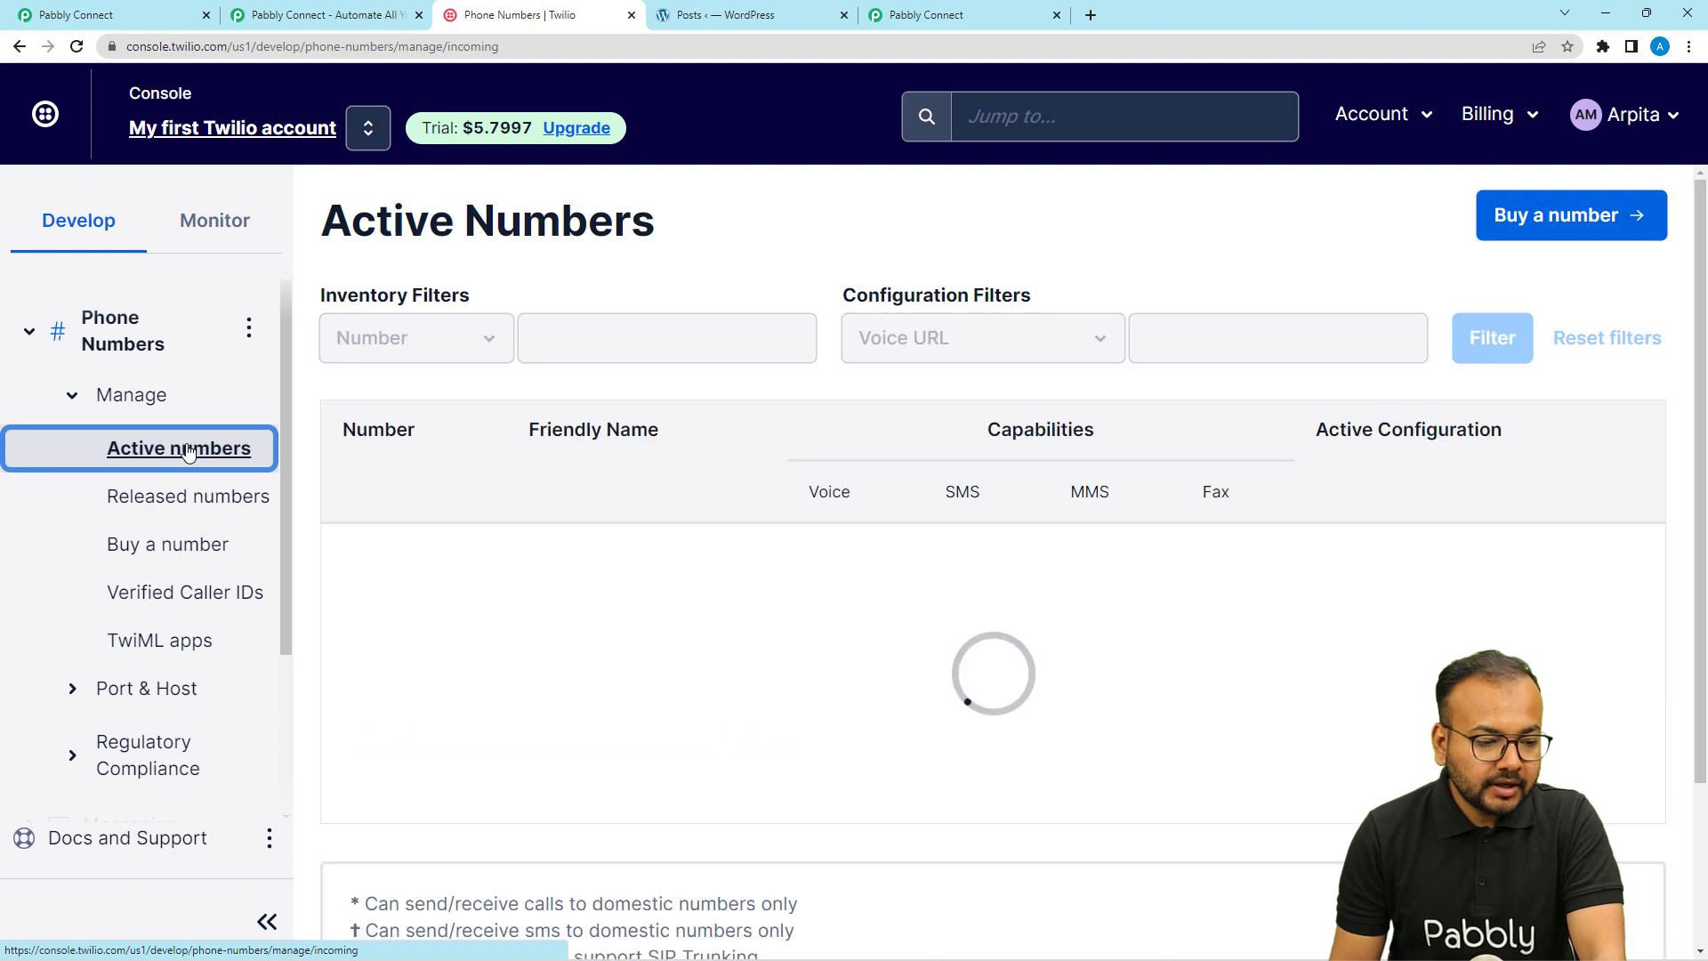
scroll(483, 488, "down", 2)
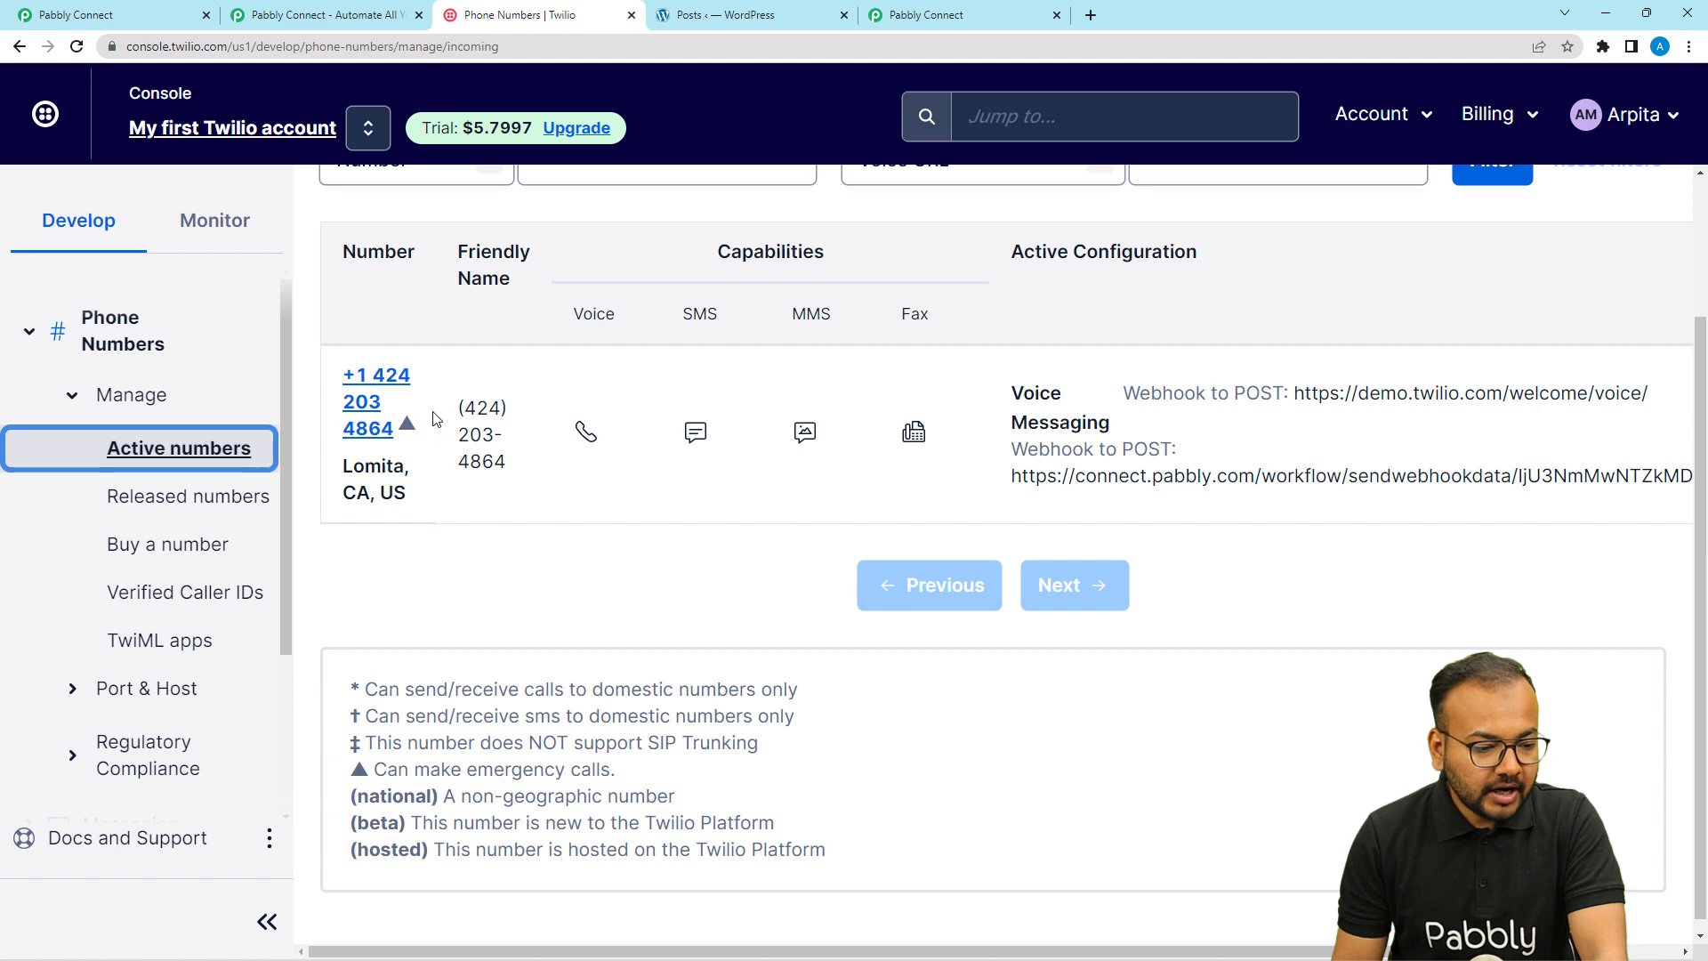
left_click(377, 410)
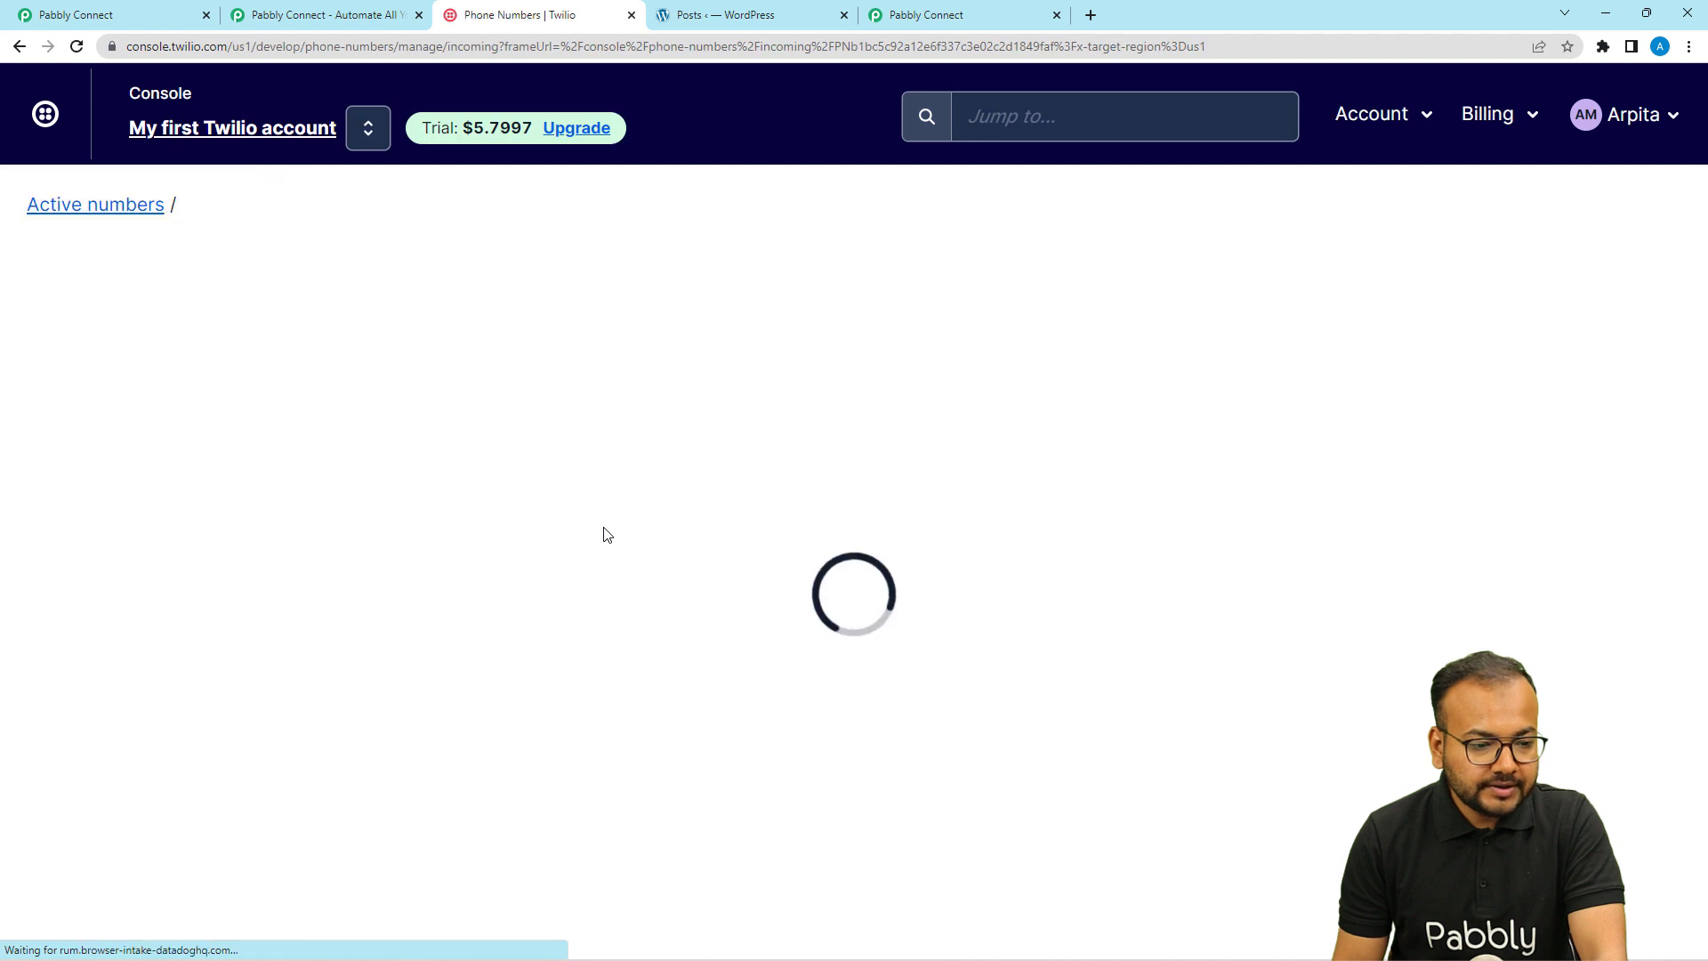
In the number's Messaging section, choose the "Webhook, TwiML Bin, Function, Studio Flow, Proxy Service" handlers and use Webhook for incoming messages
scroll(604, 534, "down", 2)
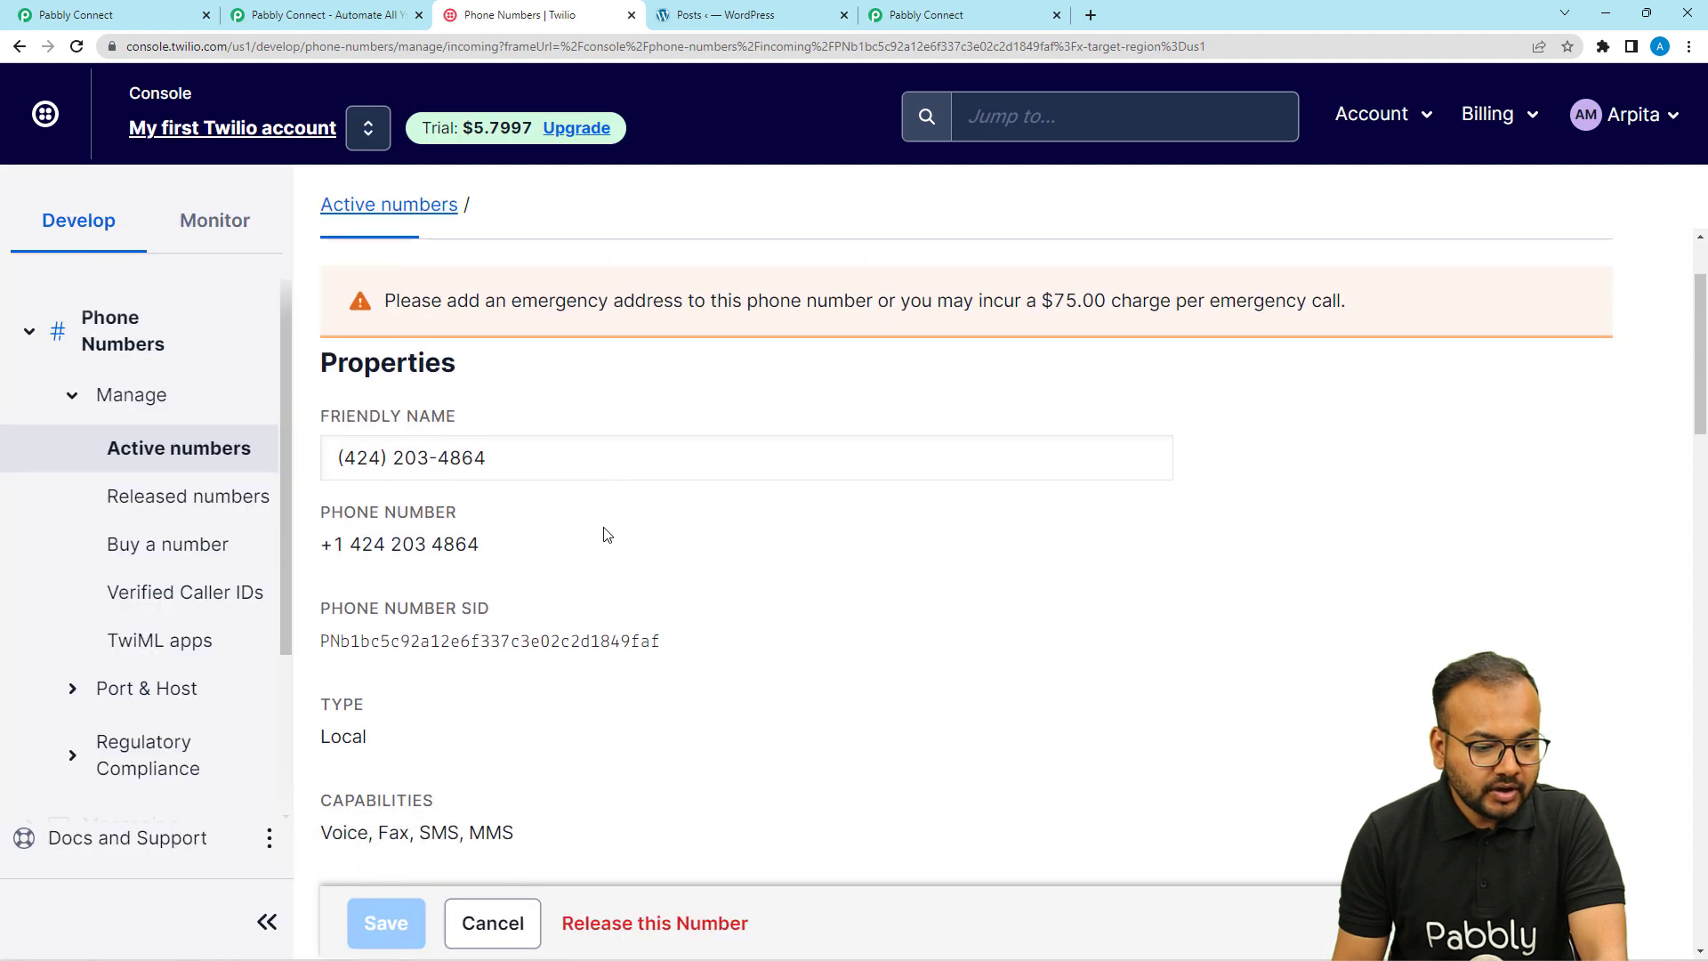
scroll(604, 534, "down", 8)
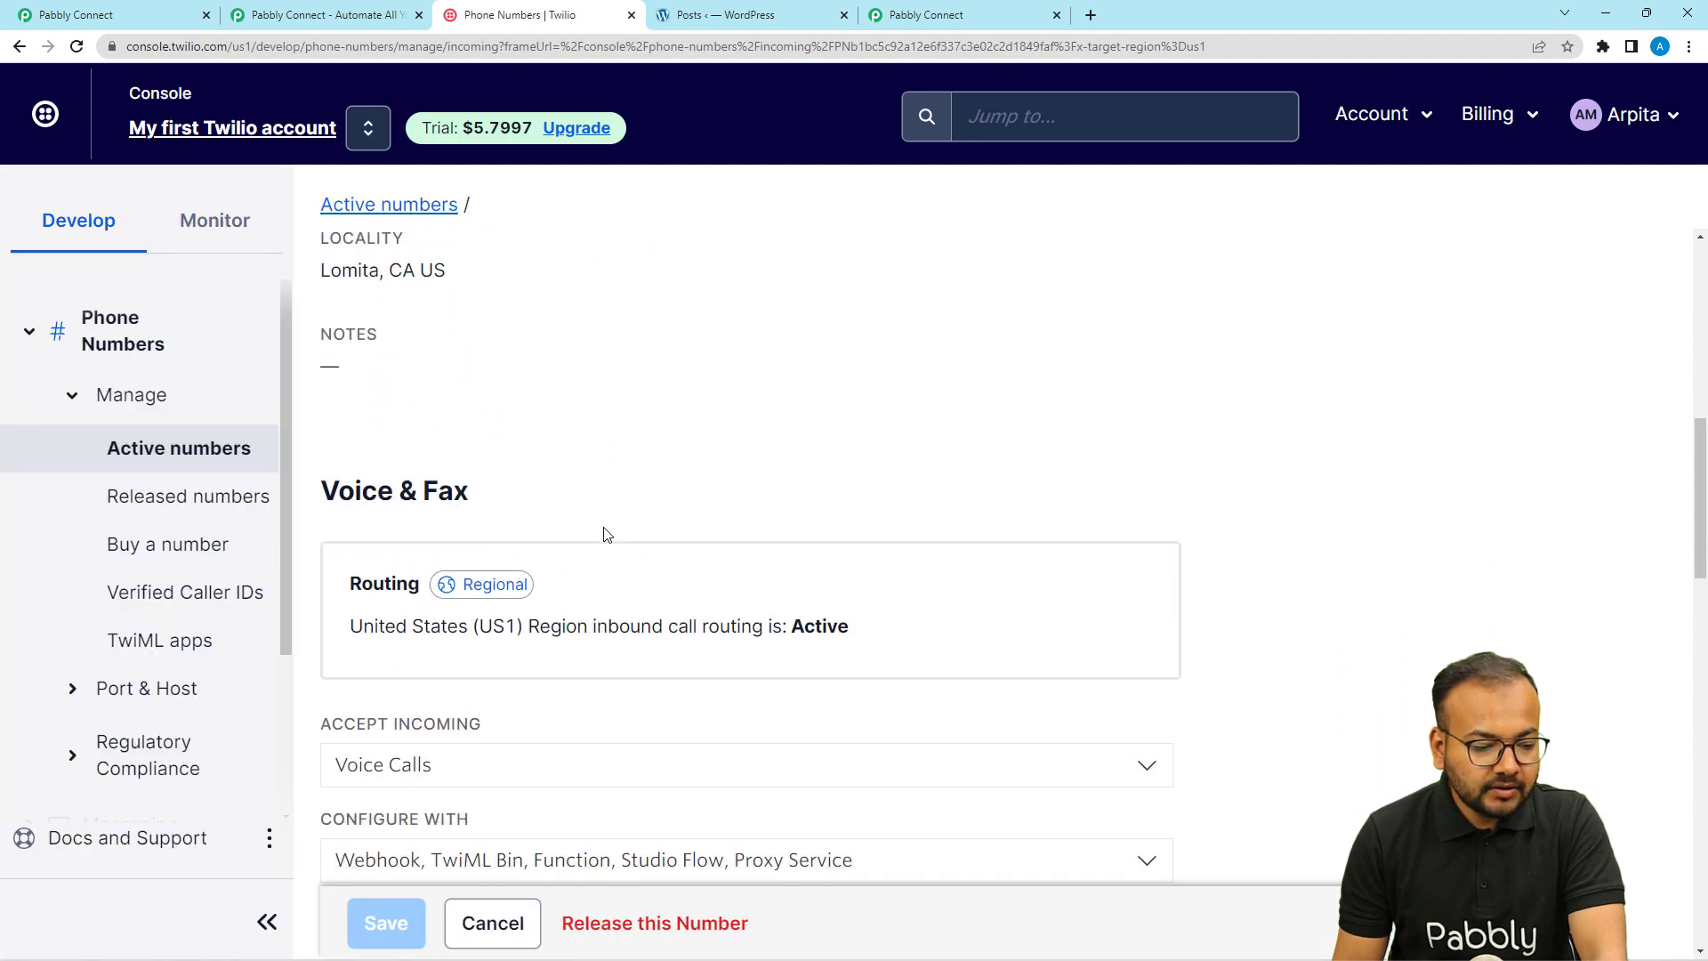
scroll(725, 477, "down", 9)
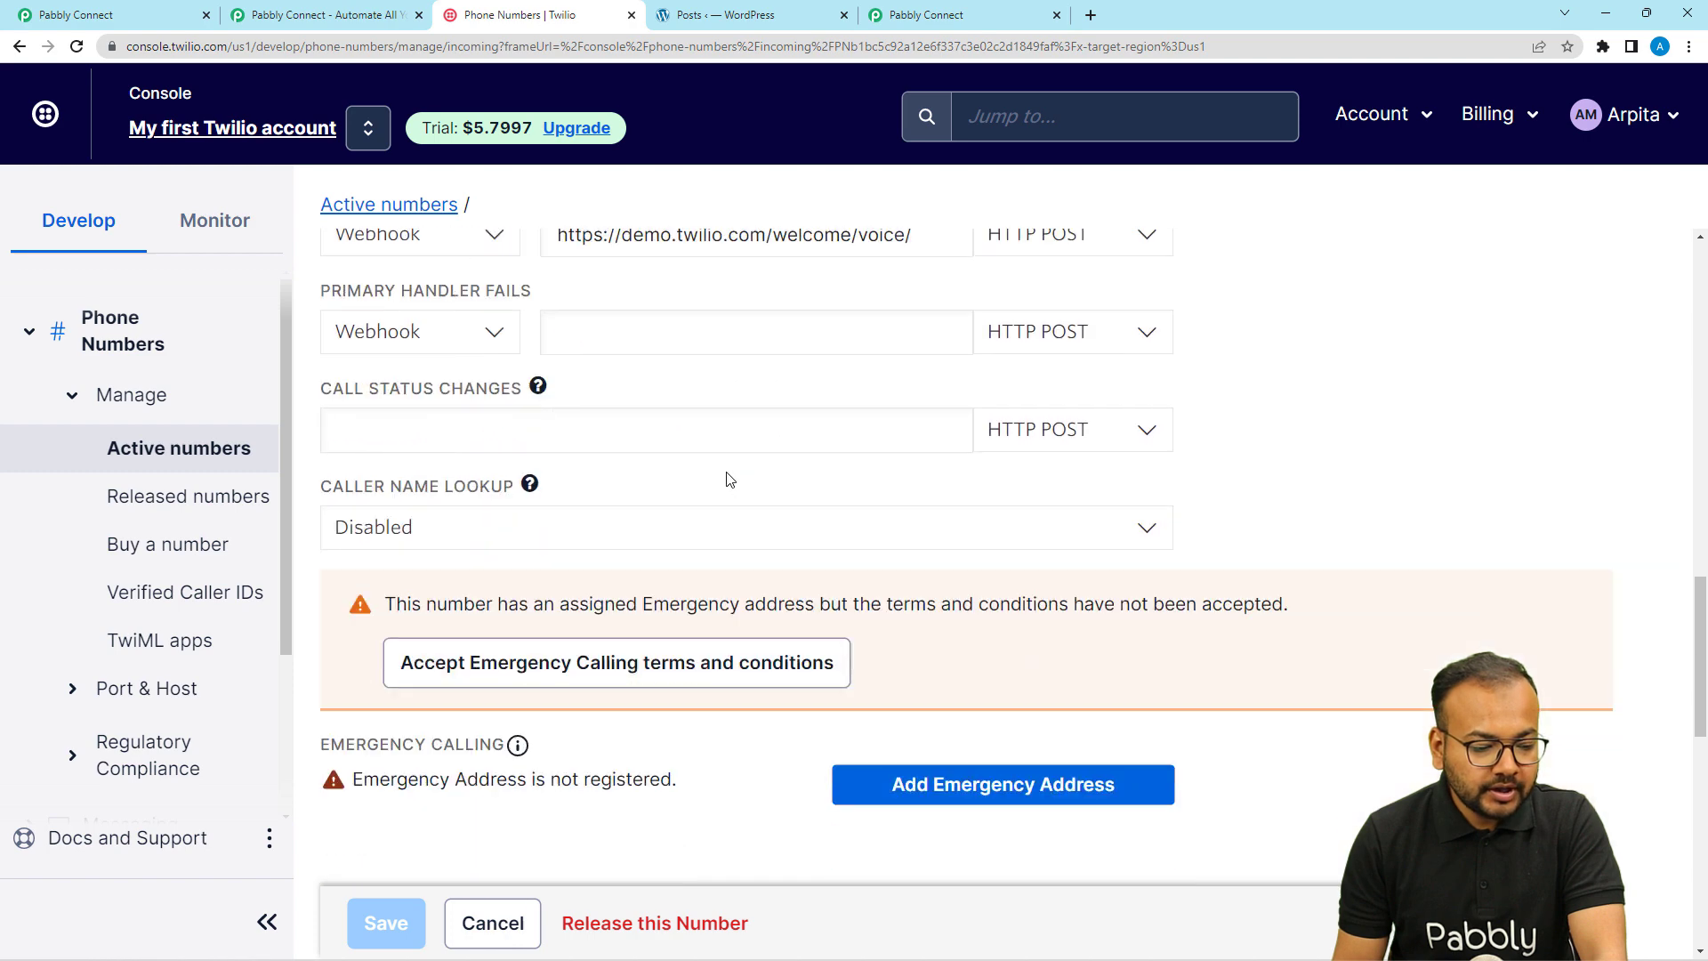
scroll(726, 478, "down", 2)
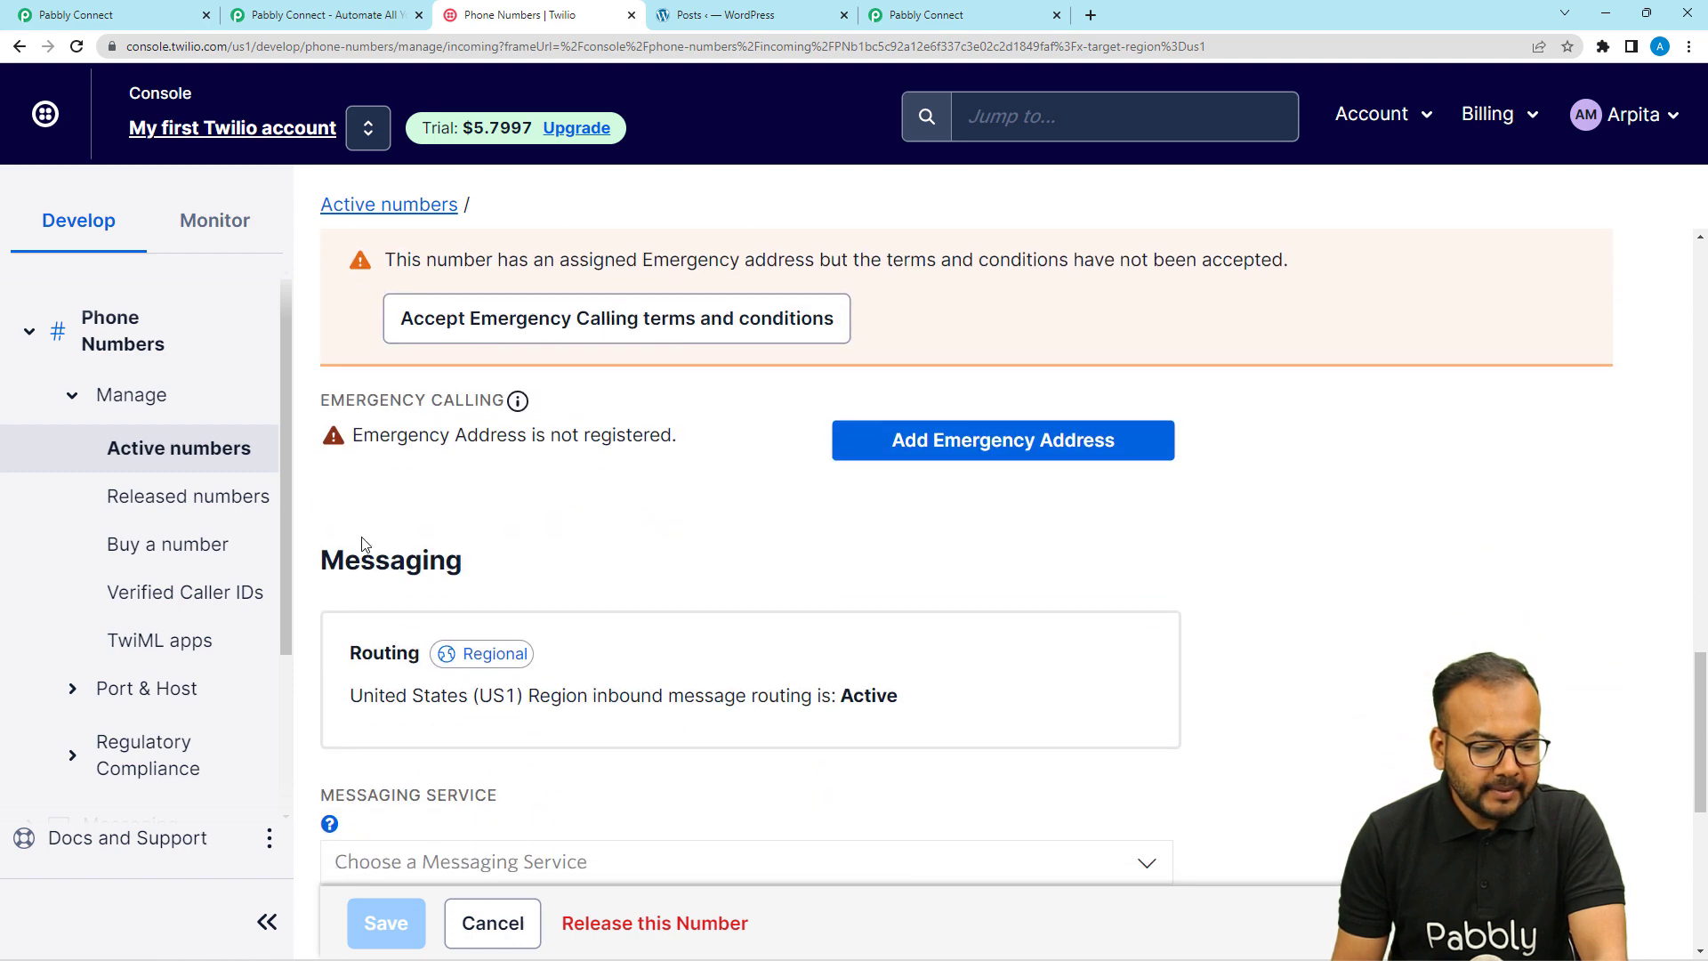
scroll(442, 551, "down", 2)
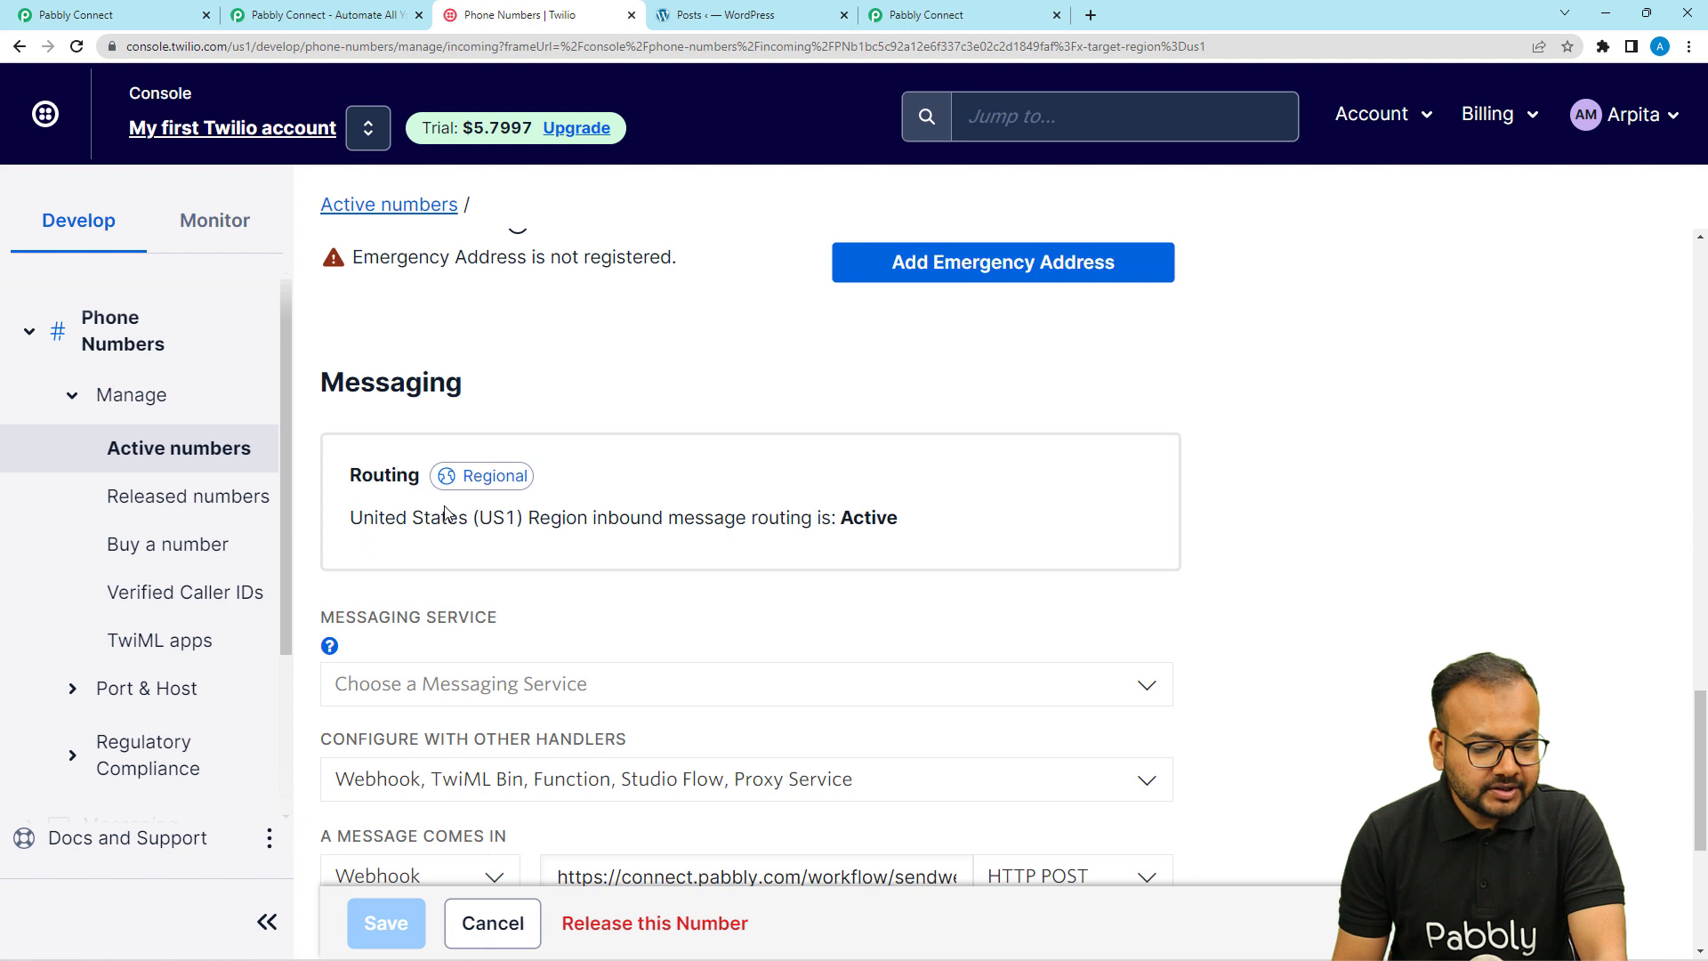
scroll(445, 514, "down", 3)
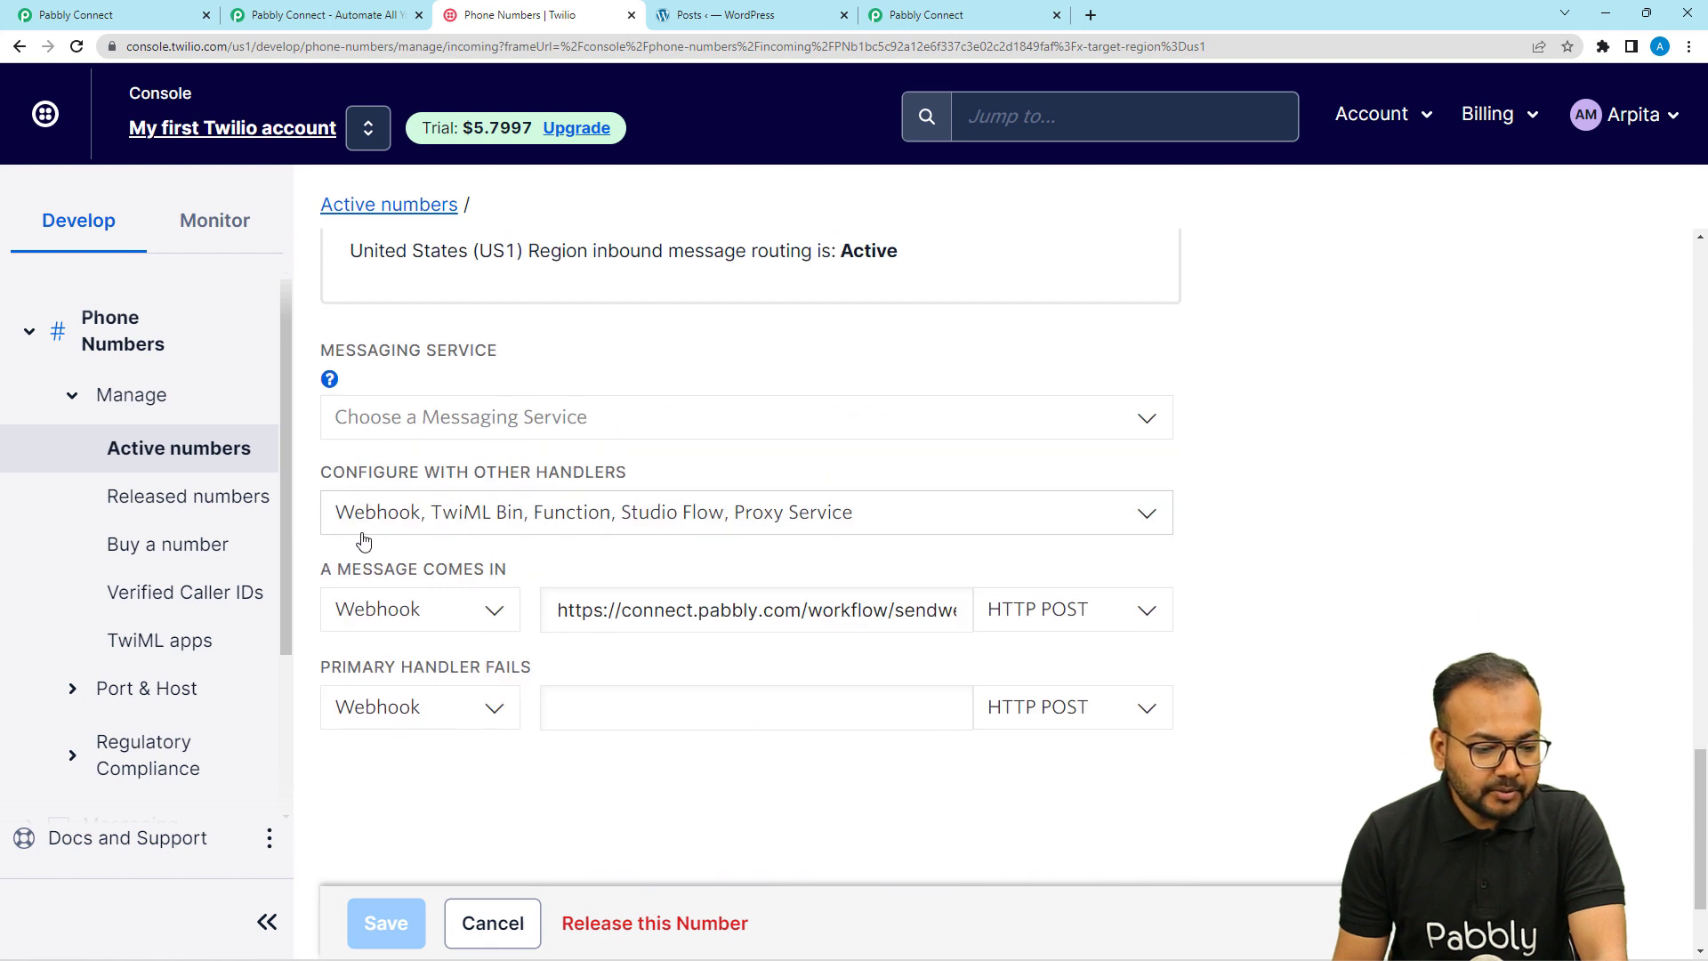
left_click(425, 525)
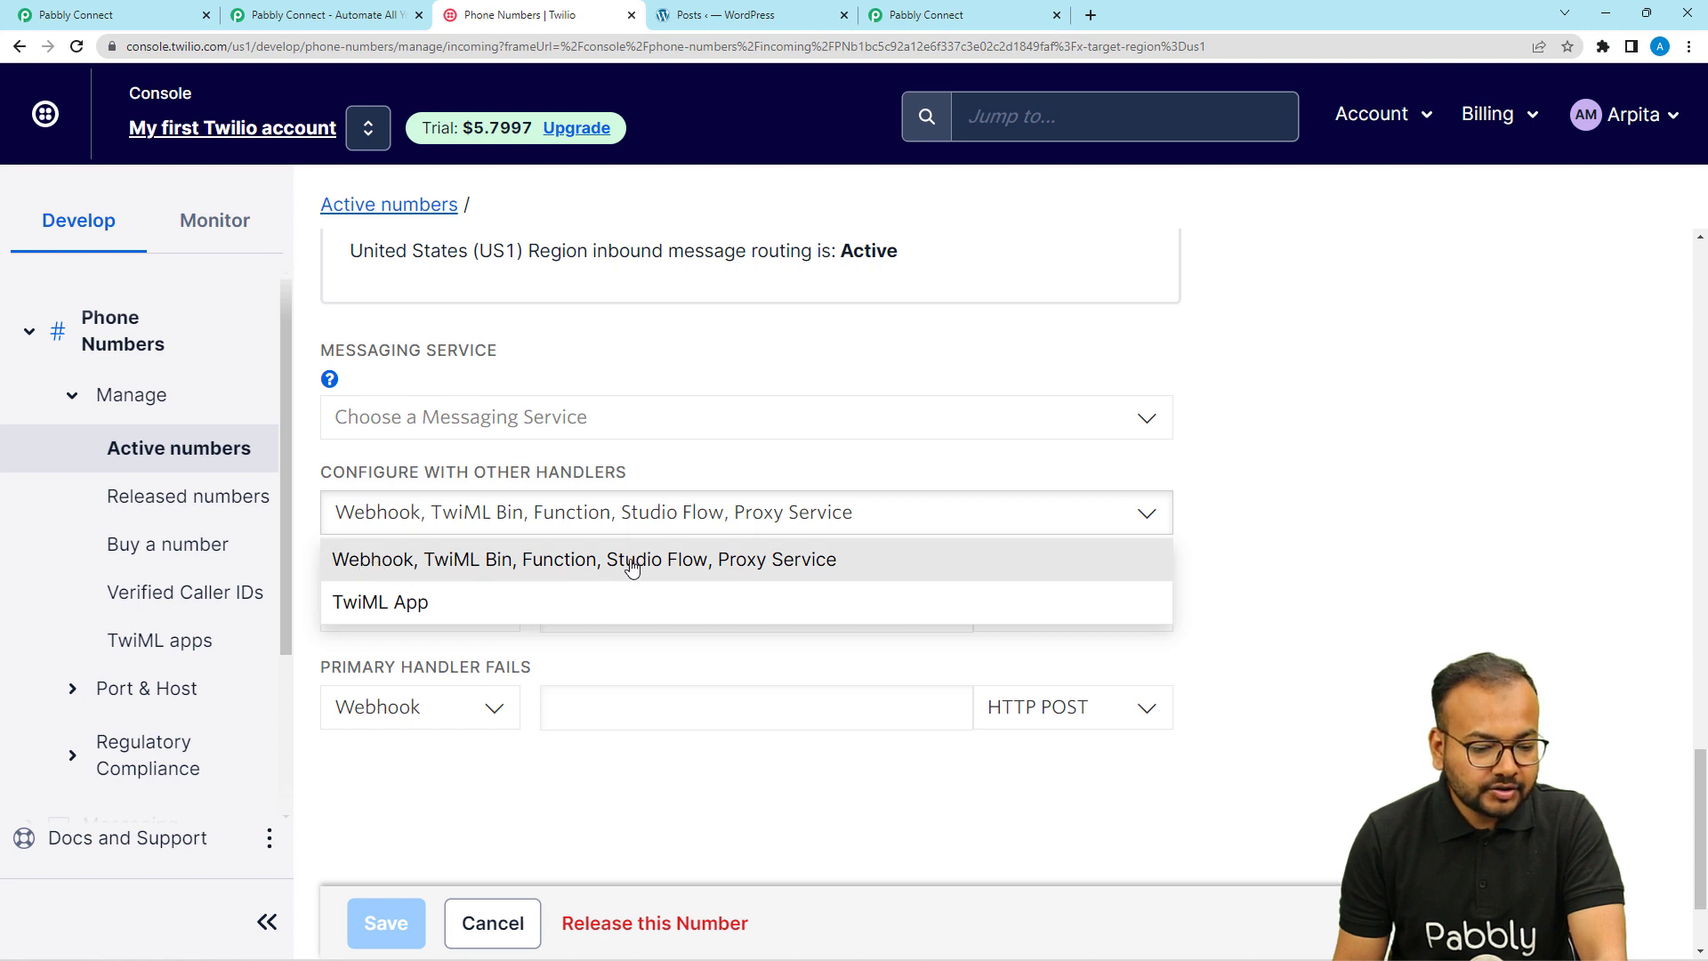
left_click(569, 558)
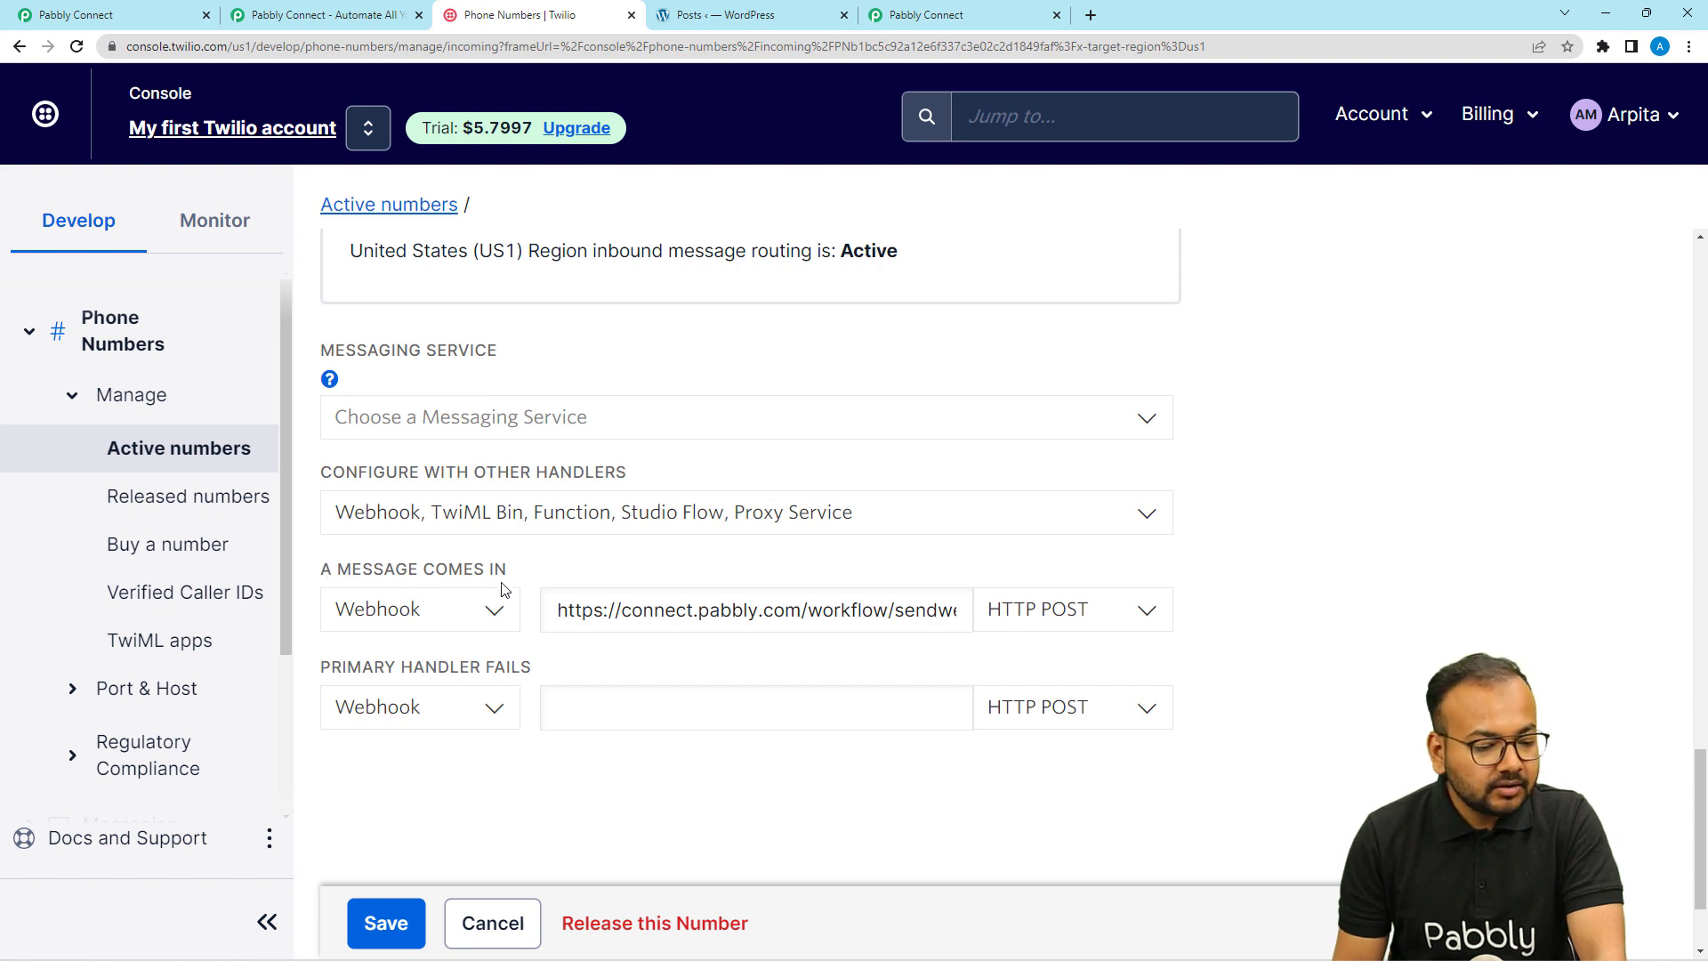
scroll(445, 592, "down", 1)
left_click(472, 534)
left_click(399, 585)
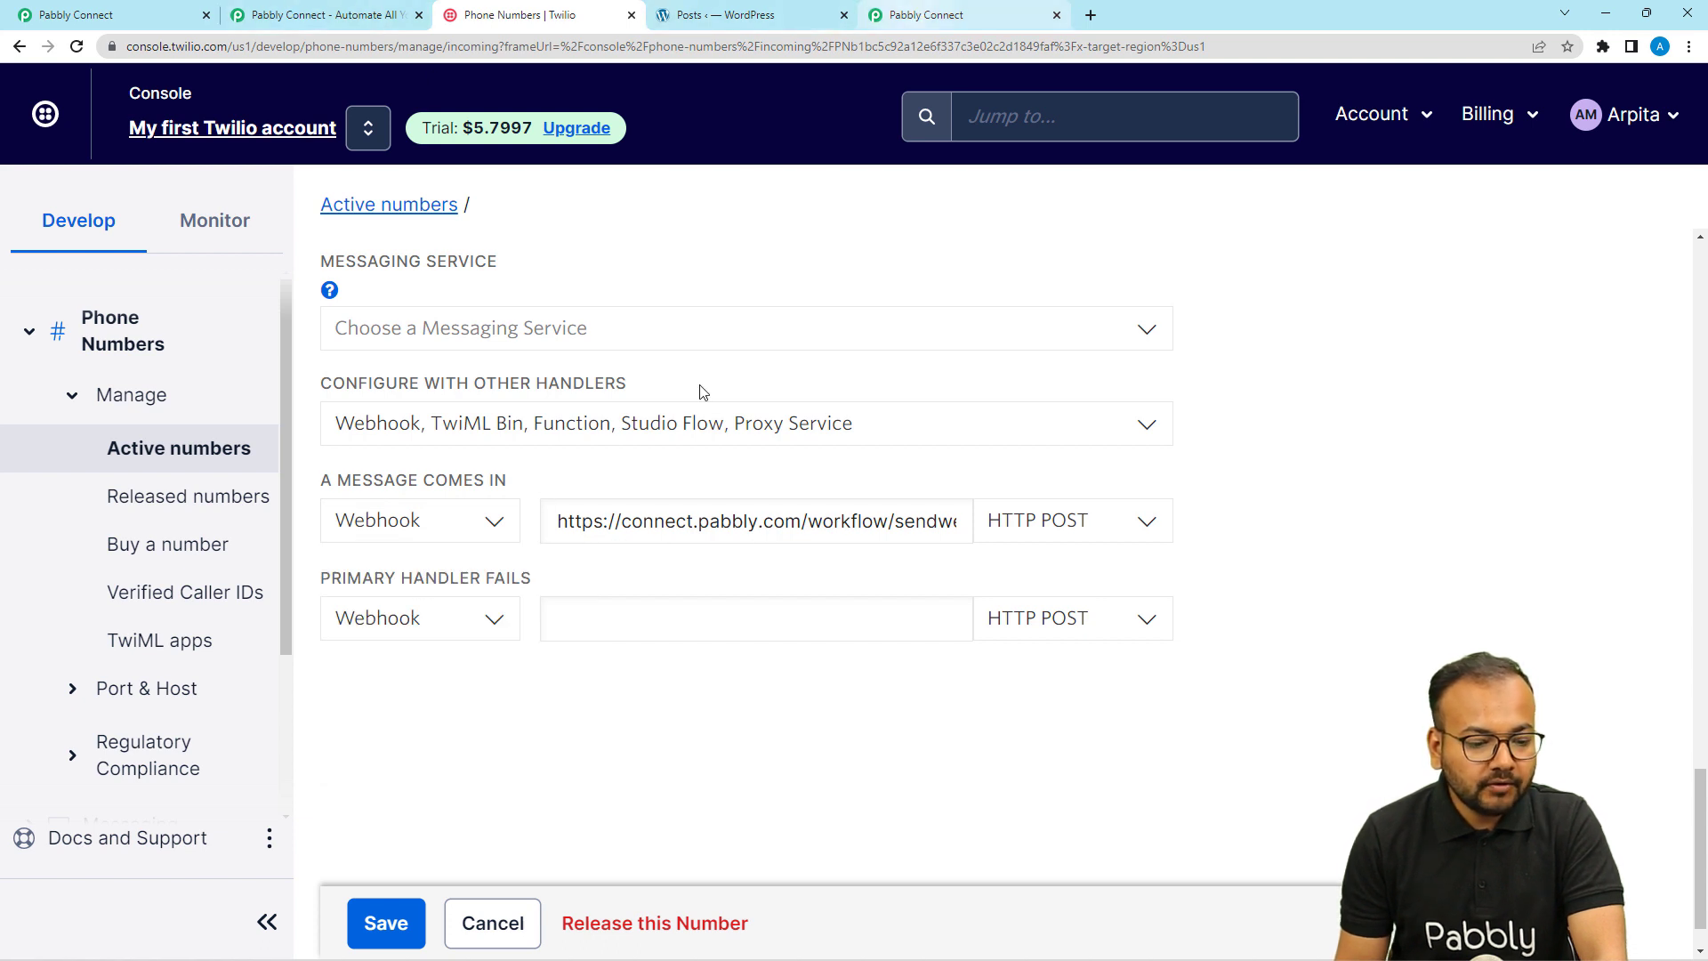
Replace the incoming-message webhook address with the URL copied from the Pabbly Connect trigger and save the number's configuration
left_click(608, 521)
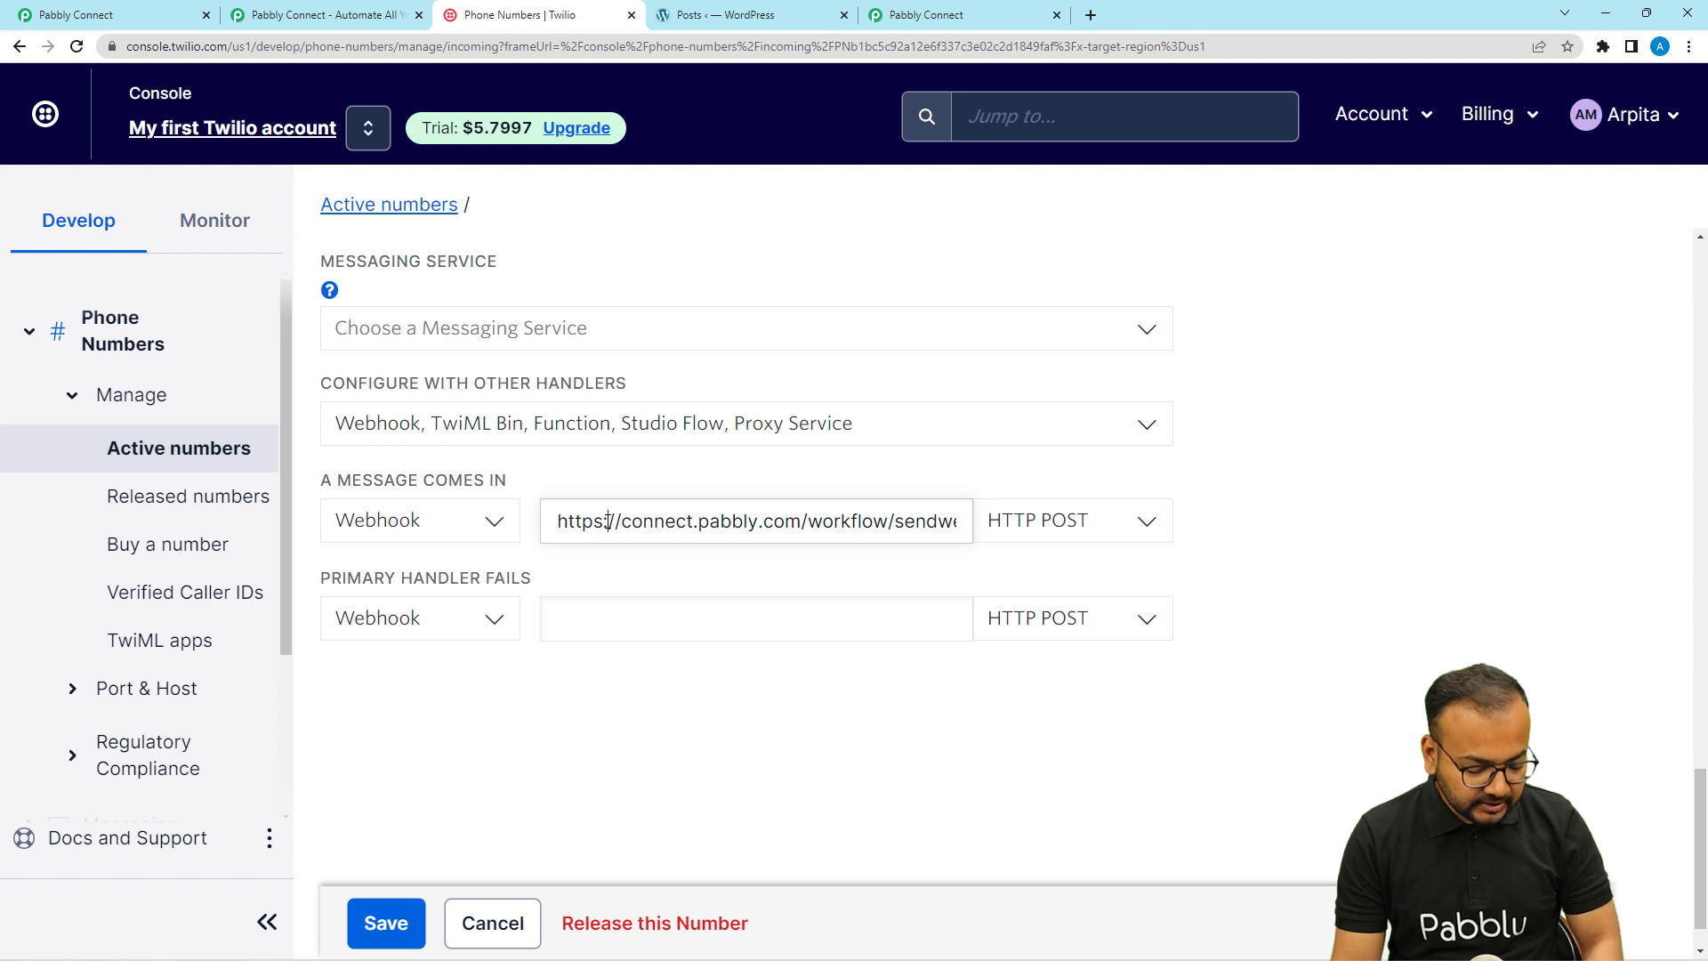
key("ctrl+a")
key("BackSpace")
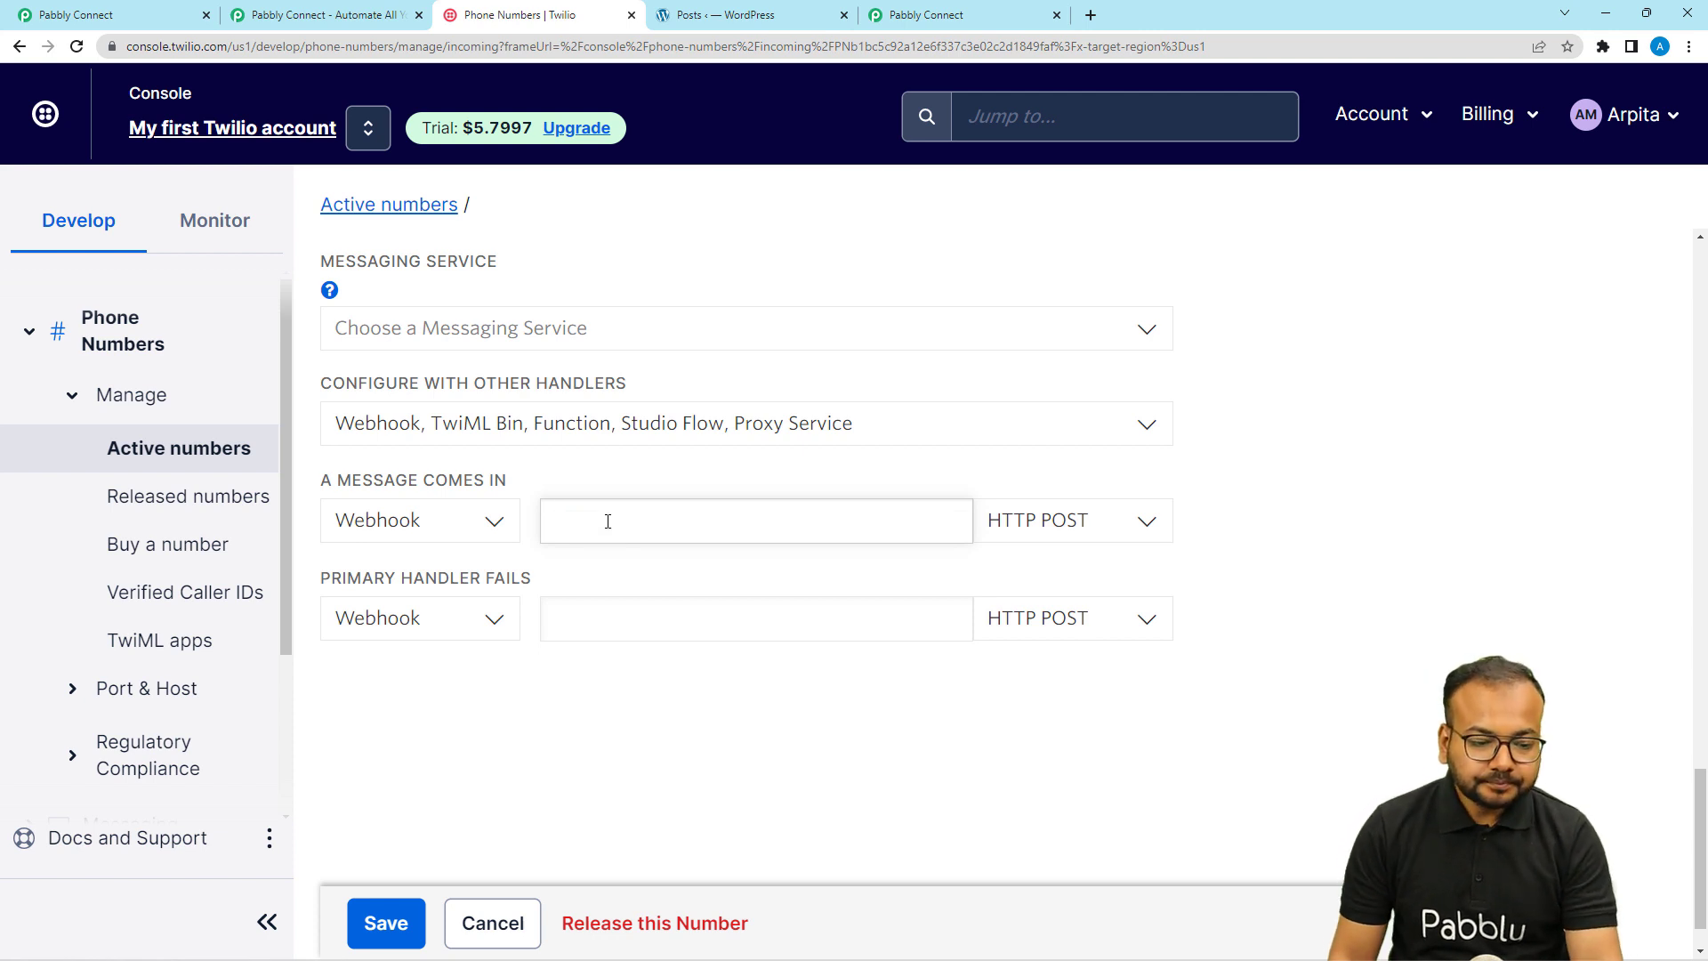
left_click(929, 15)
left_click(1345, 461)
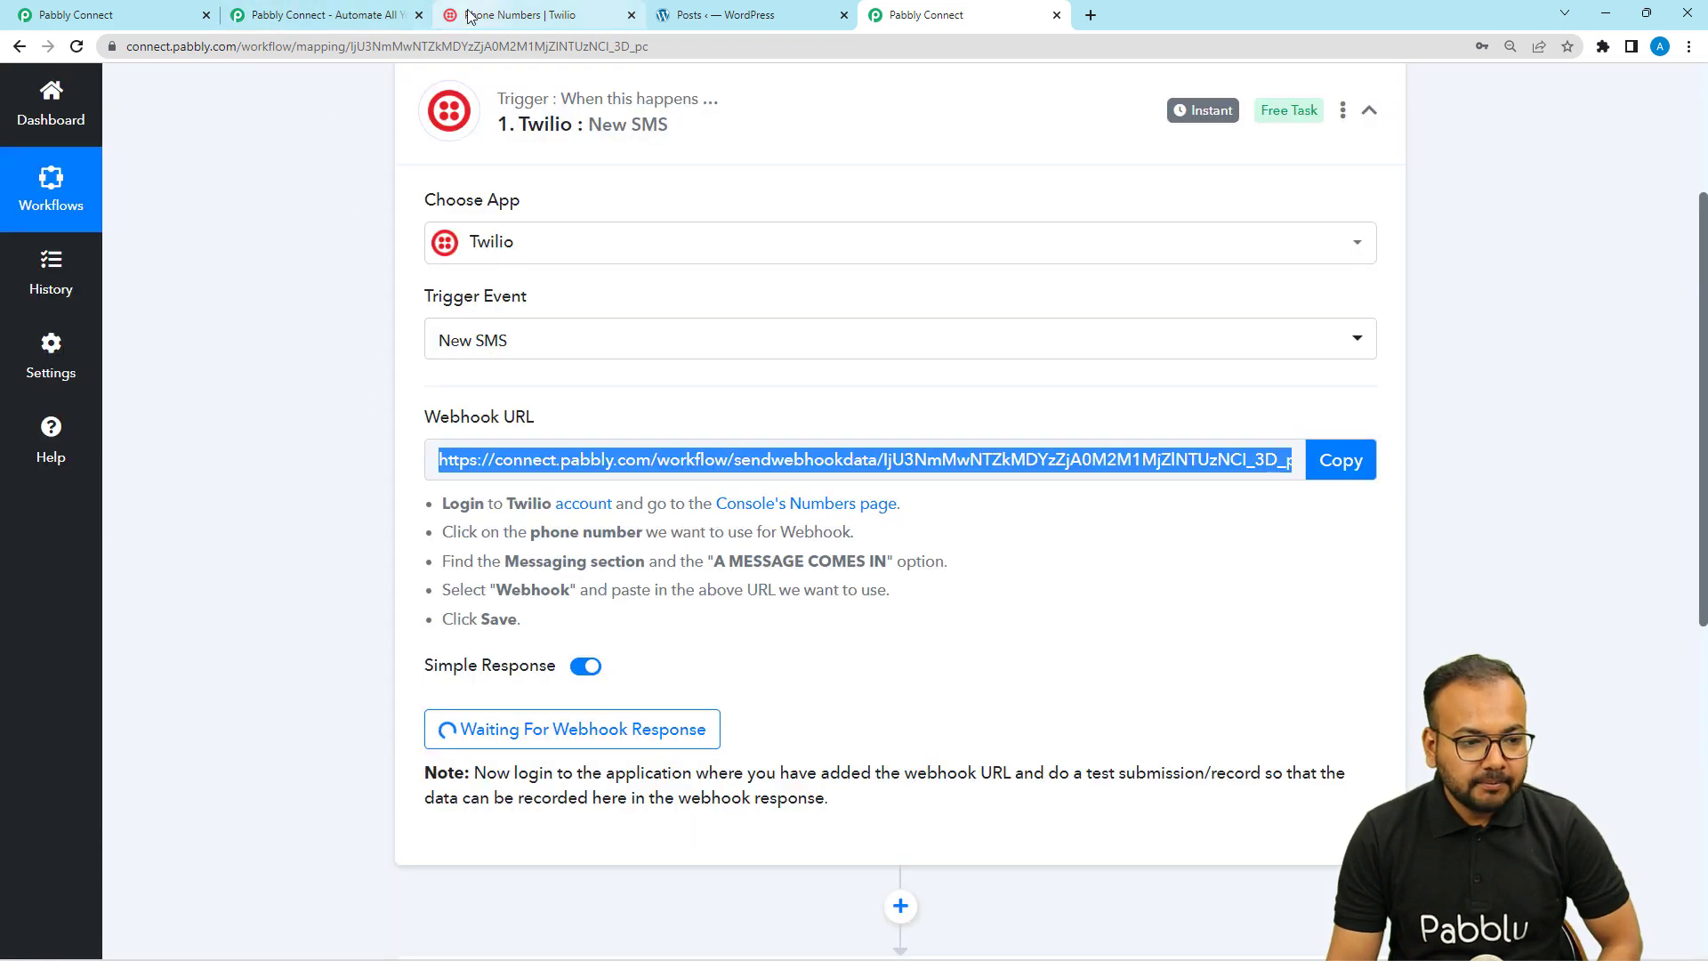
left_click(532, 15)
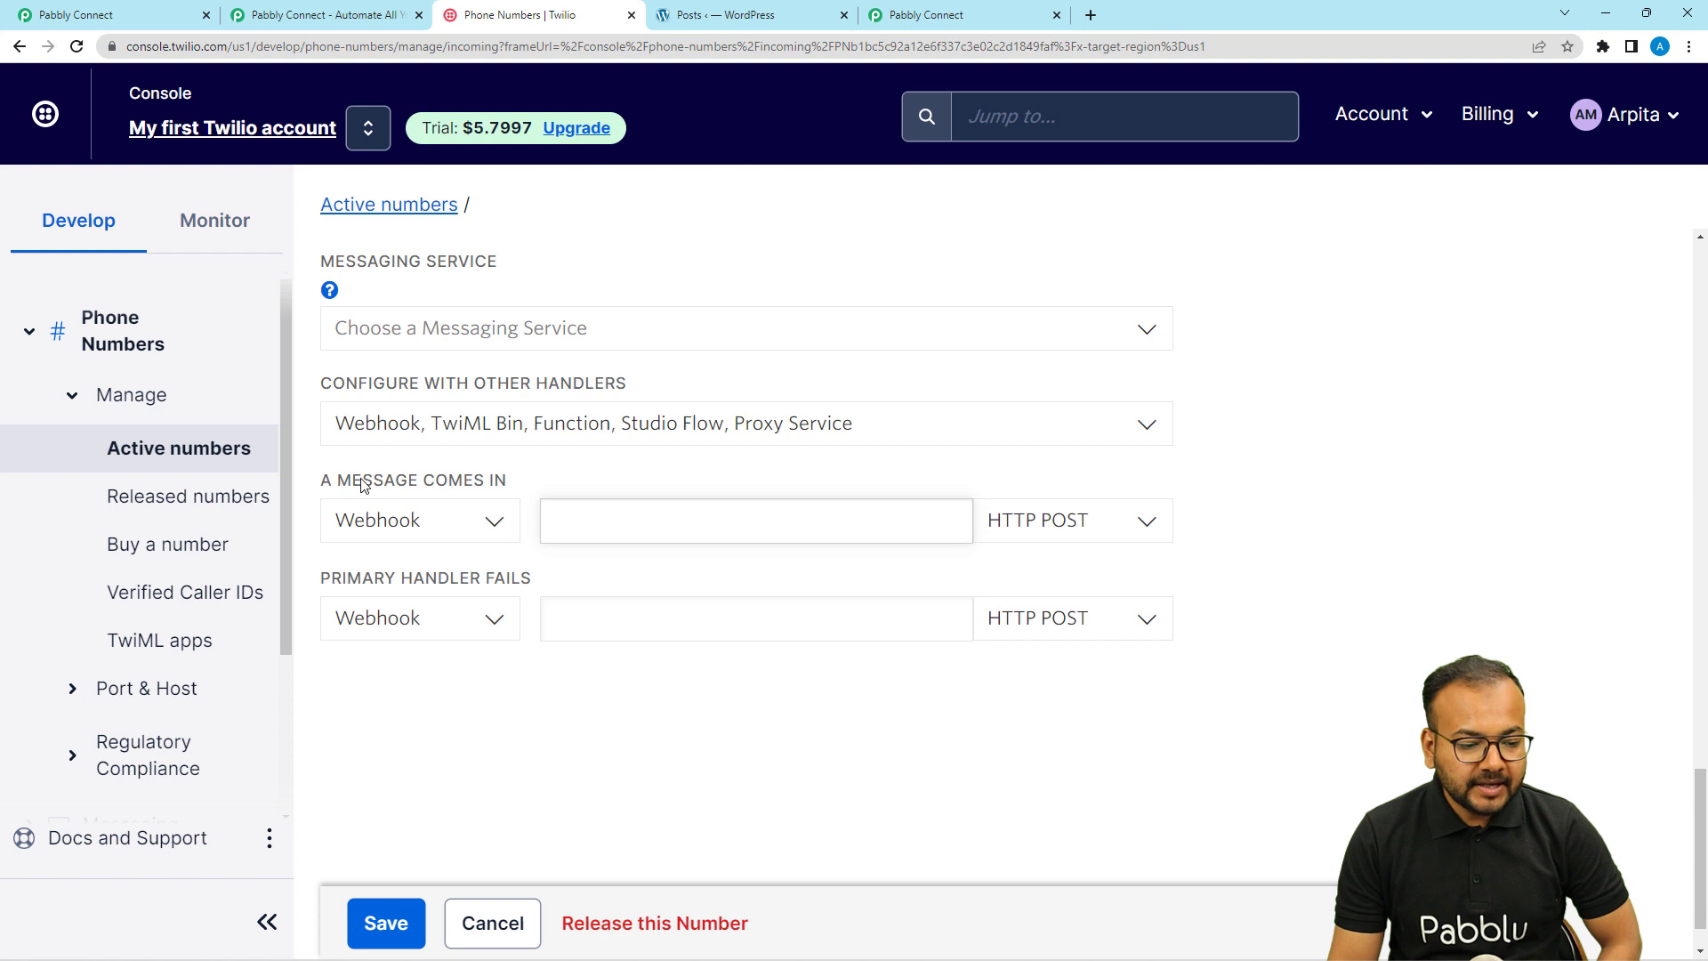
right_click(577, 527)
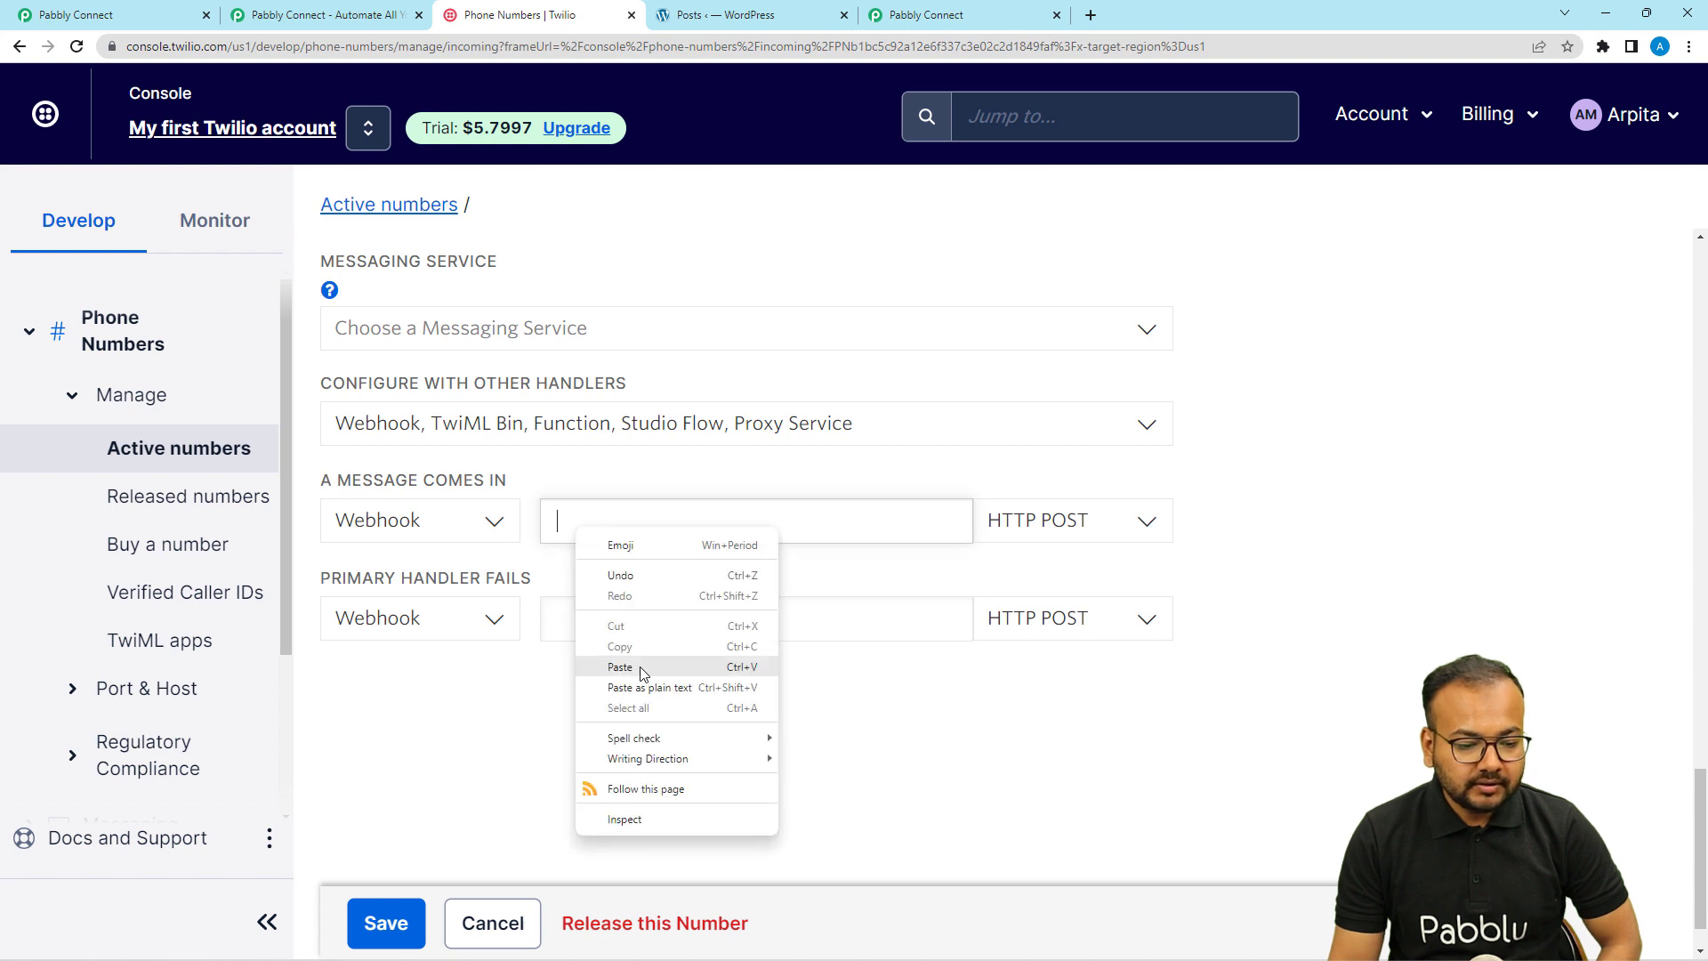
left_click(639, 668)
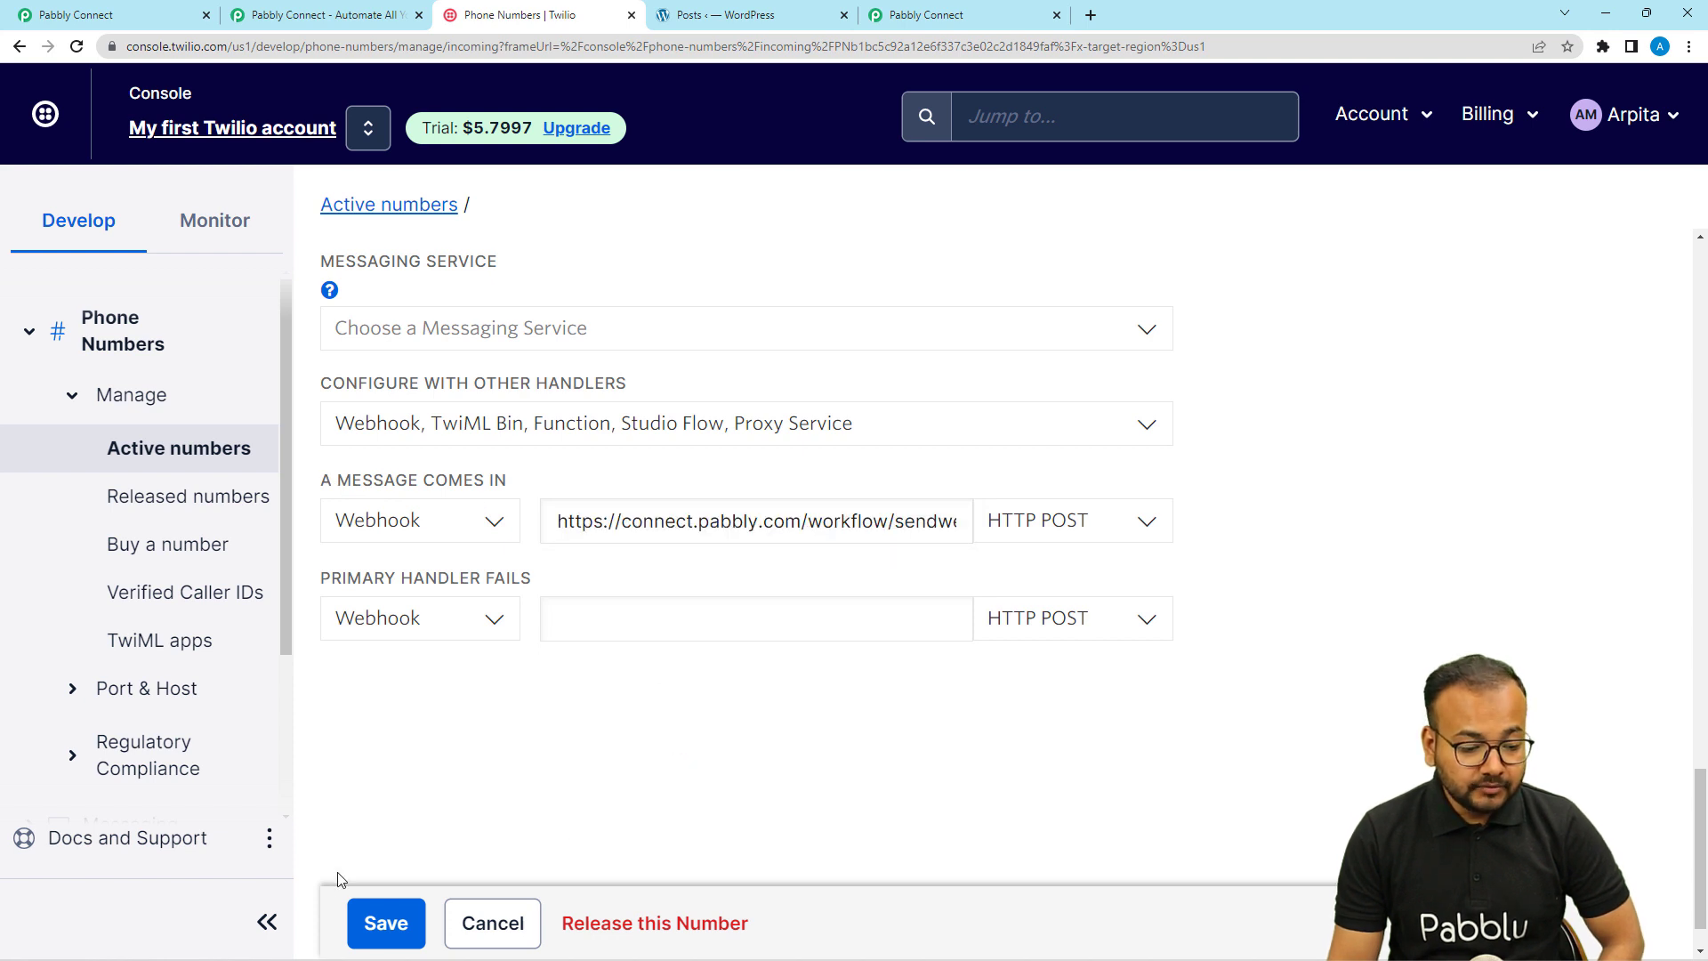
left_click(381, 920)
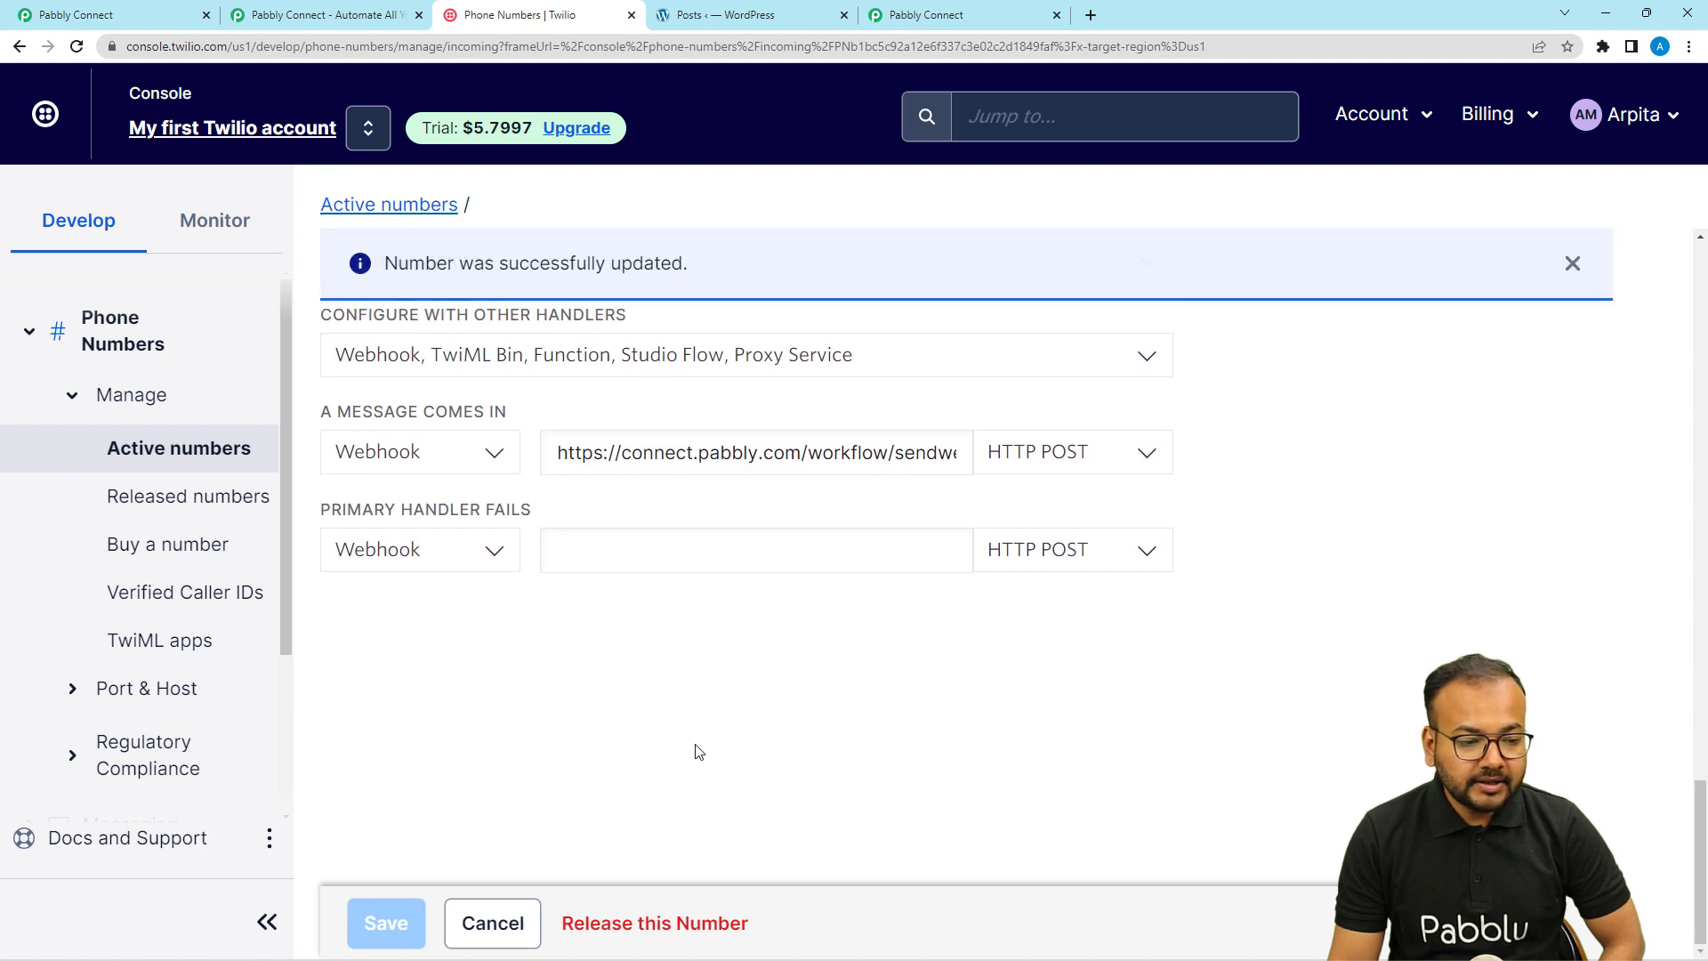
Look over the saved Twilio number configuration and switch back to the Pabbly Connect workflow's Twilio trigger
scroll(636, 531, "up", 5)
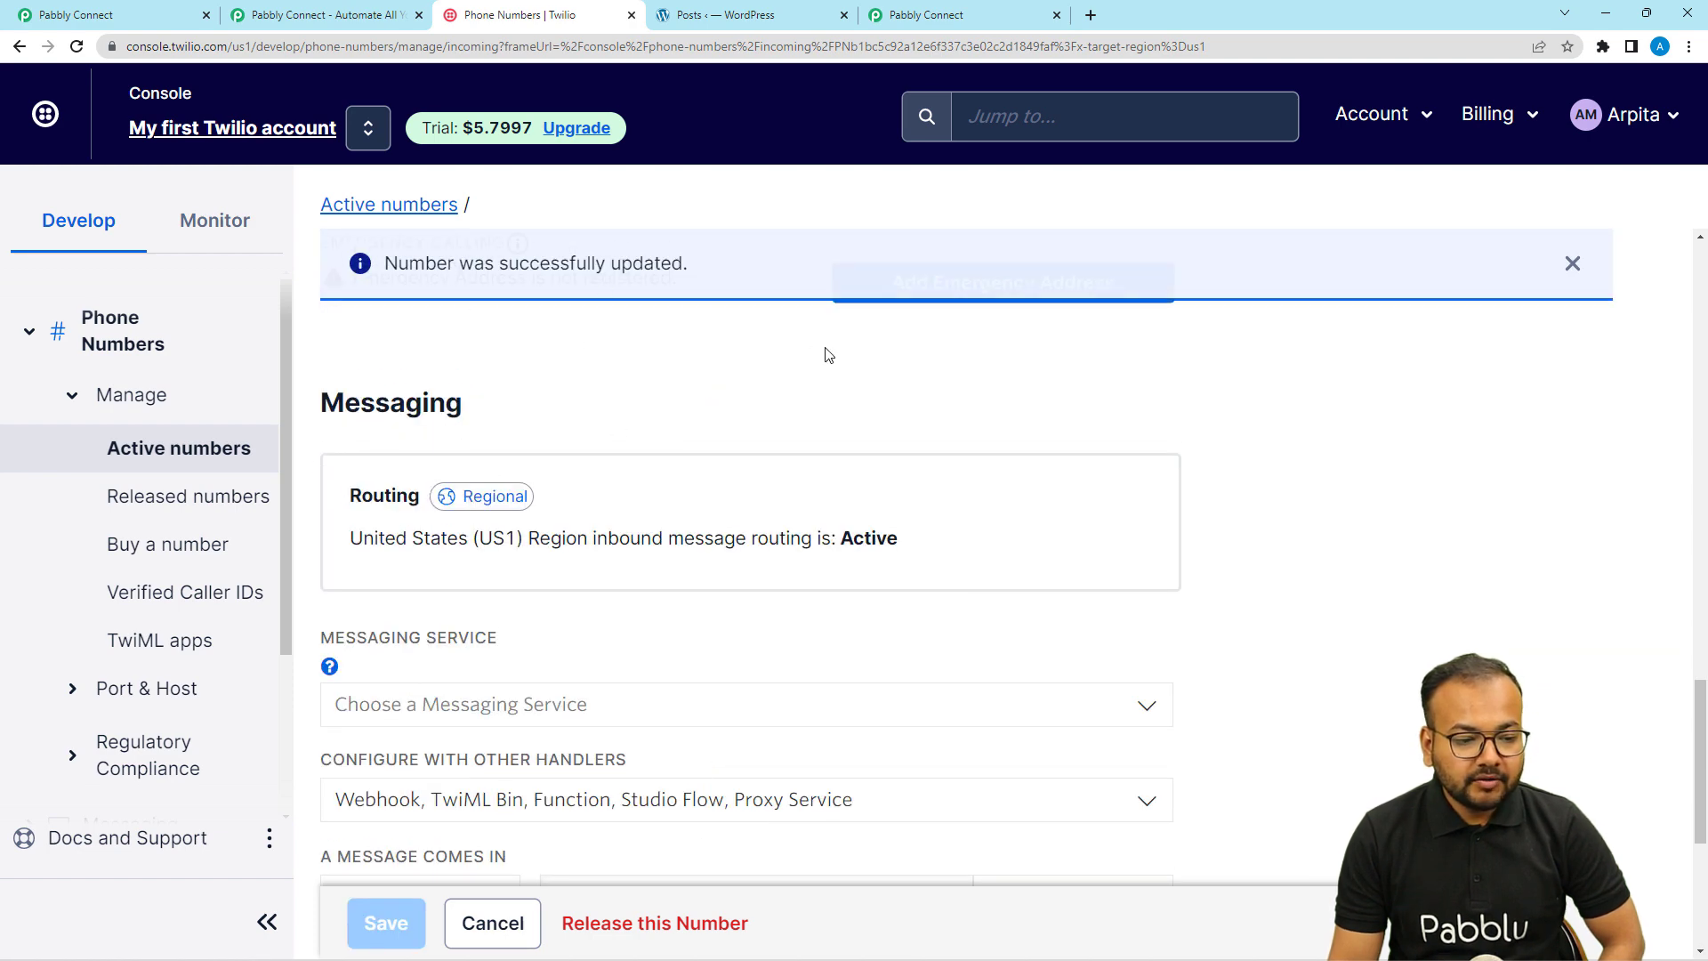
scroll(825, 355, "down", 4)
scroll(832, 360, "up", 10)
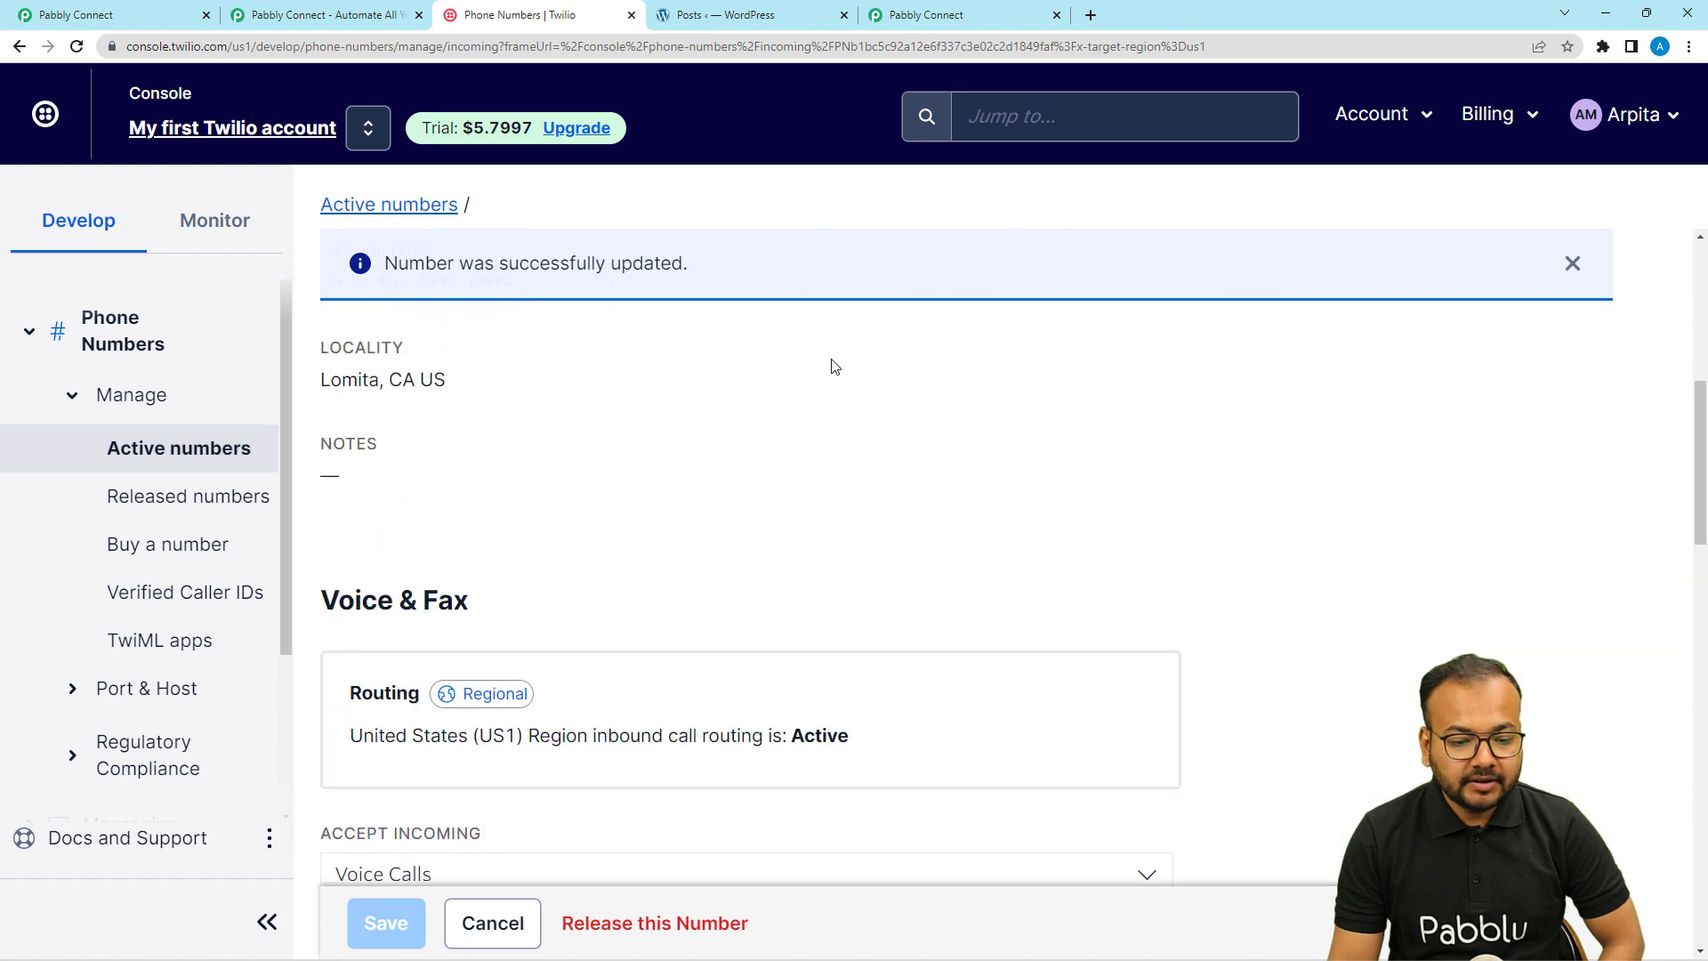
scroll(835, 365, "up", 5)
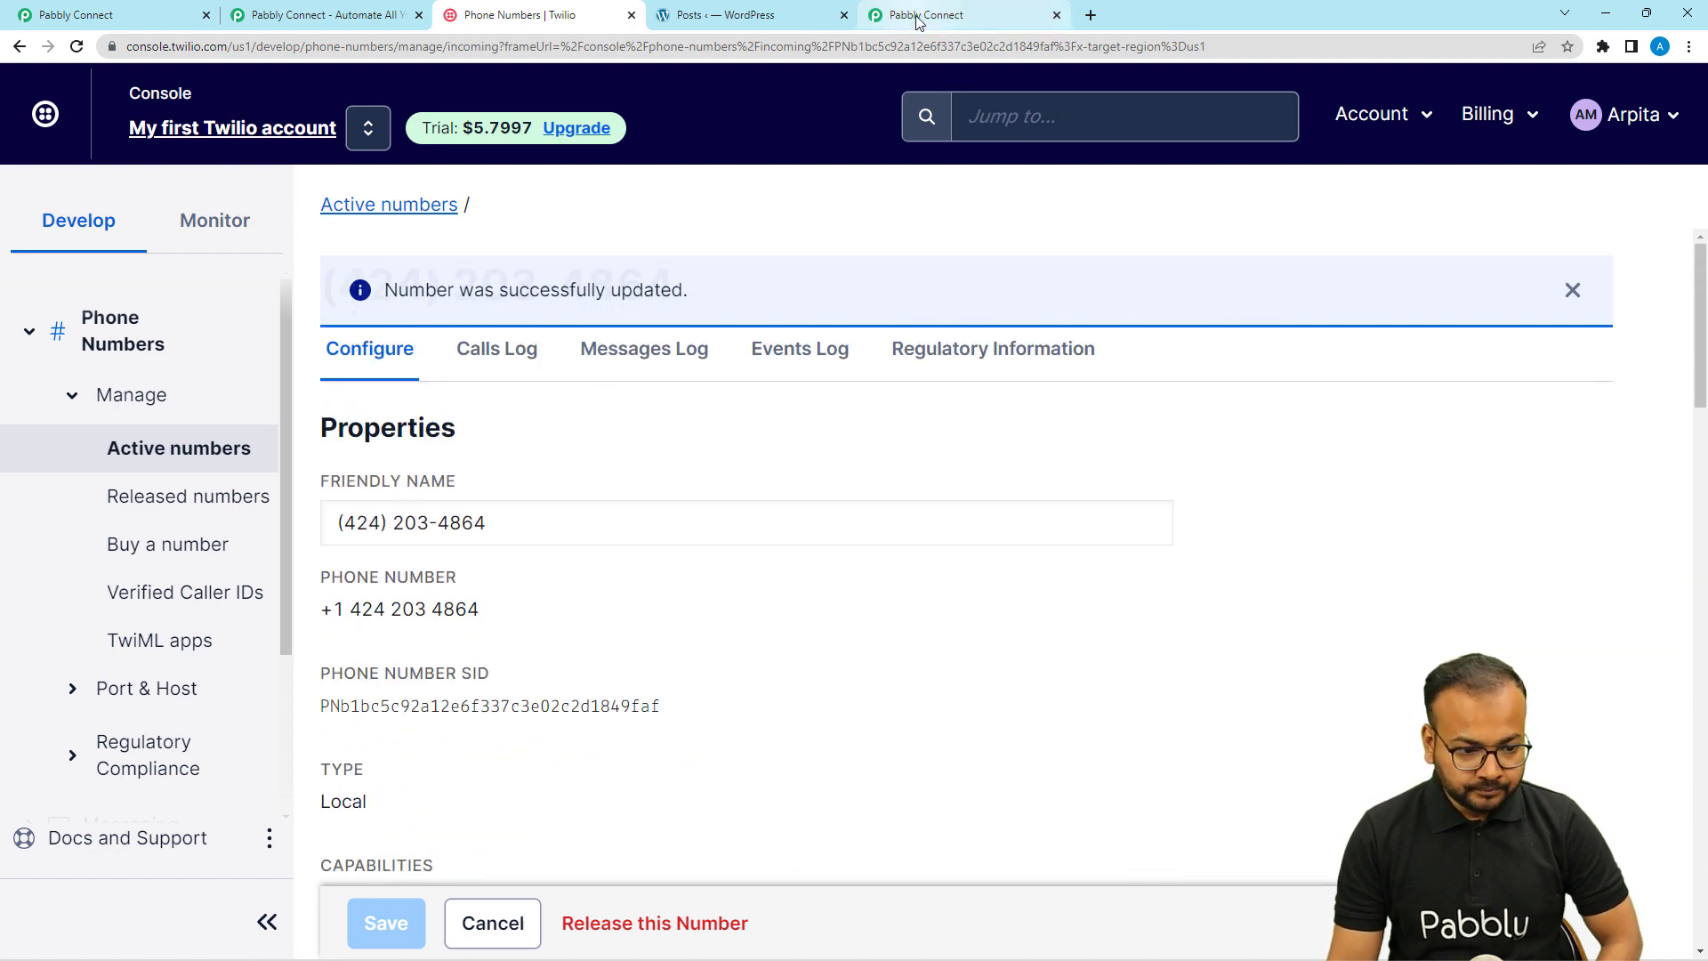
left_click(919, 16)
scroll(297, 520, "down", 2)
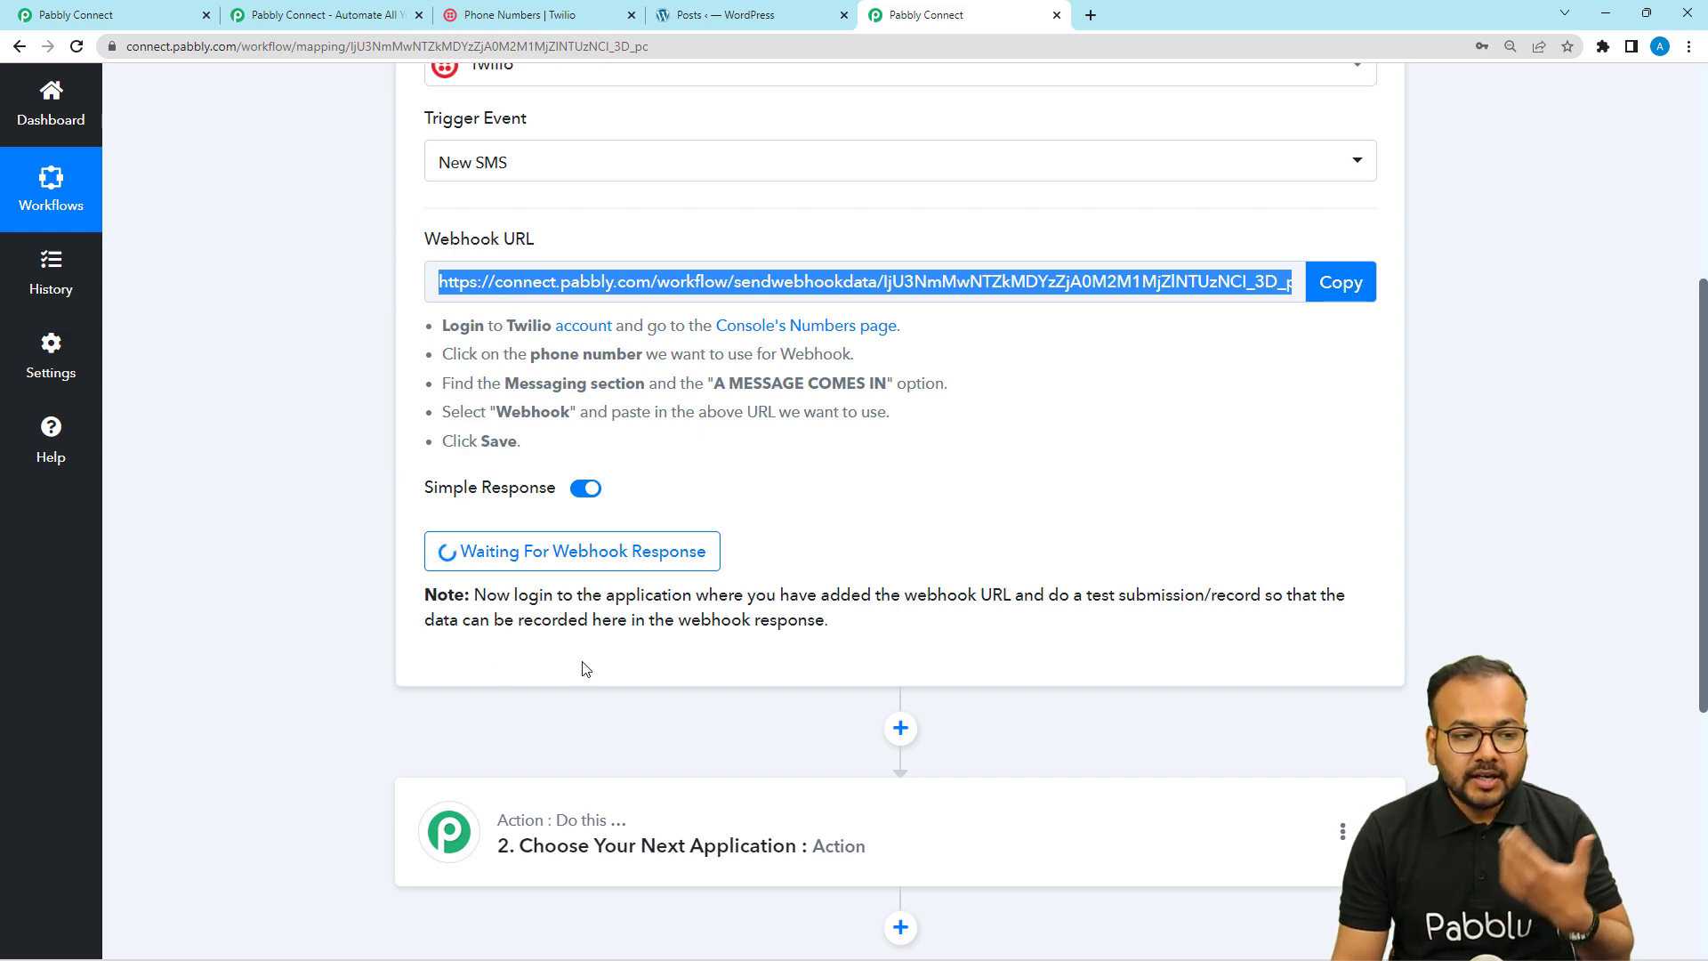
scroll(277, 534, "up", 3)
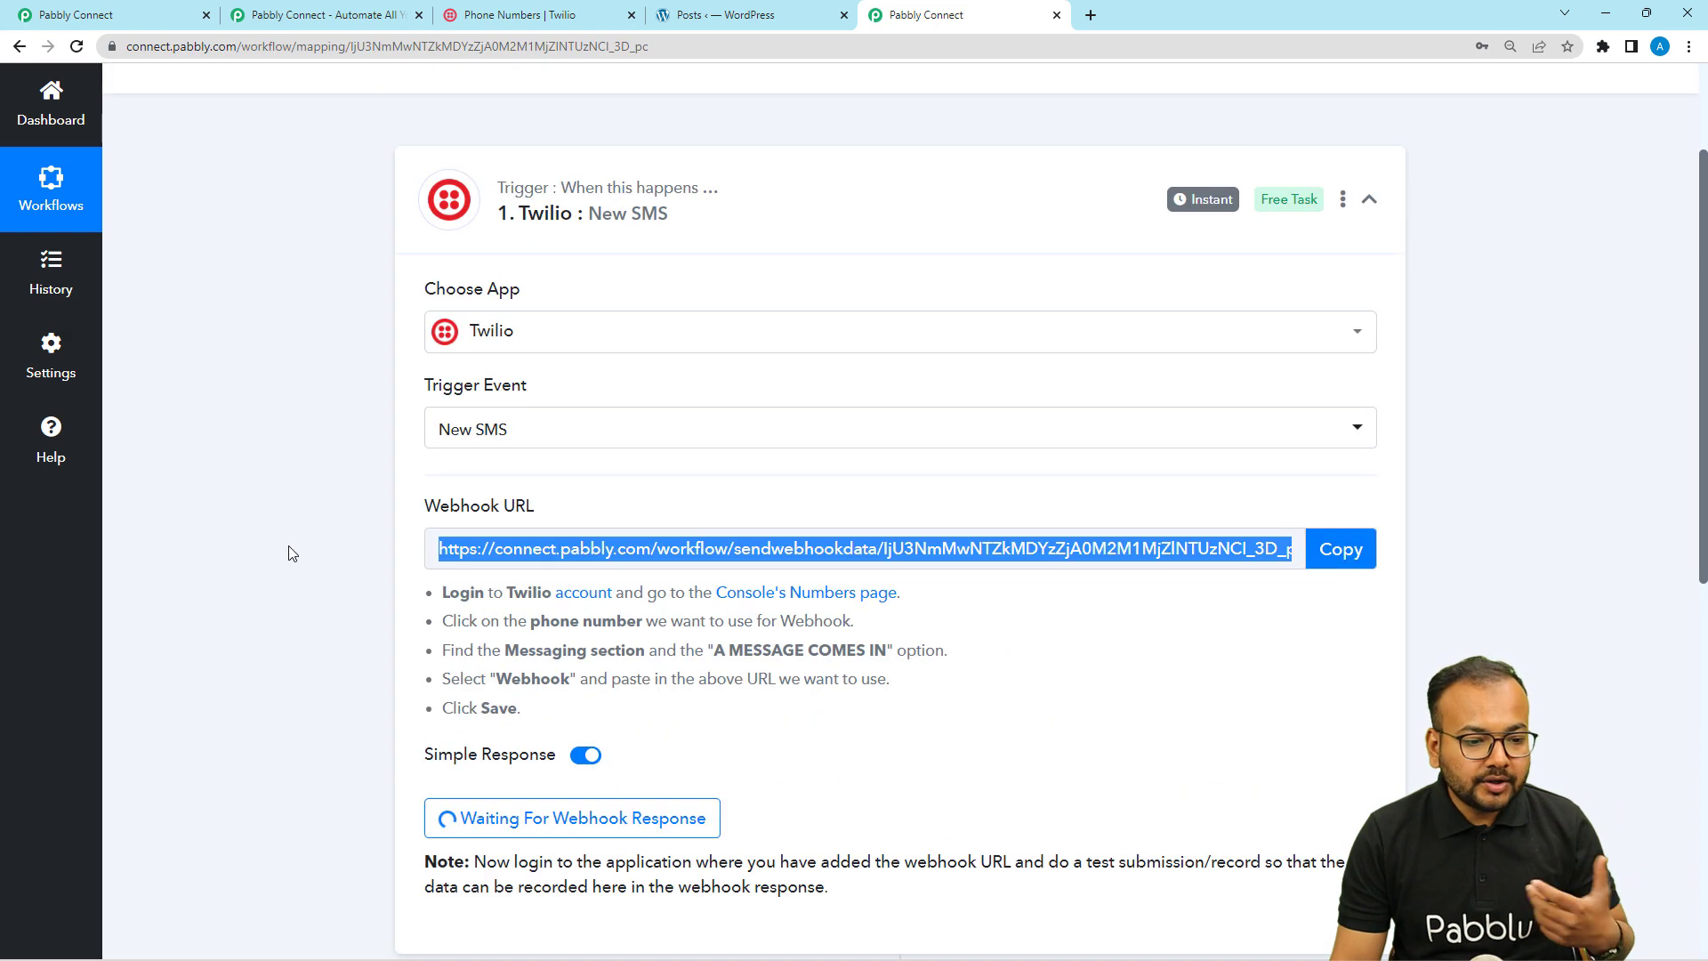
Switch to the existing "Twilio to Wordpress" workflow, expand its trigger's received response and view the SMS fields down to Body
left_click(139, 18)
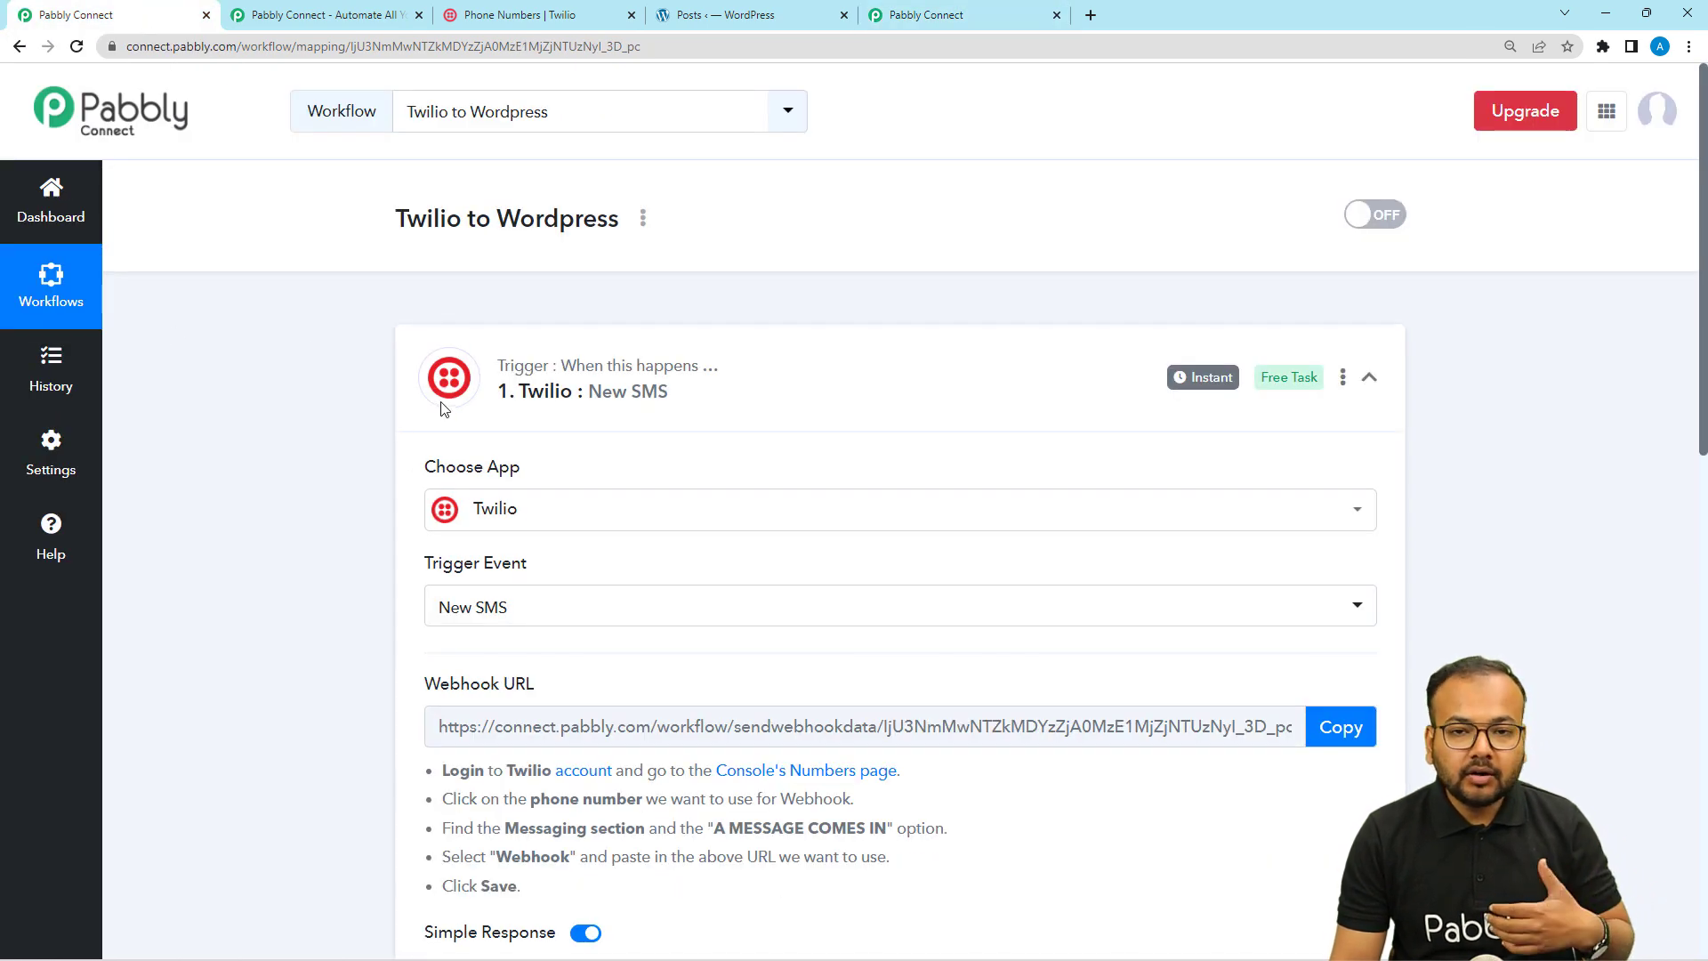
scroll(409, 436, "down", 6)
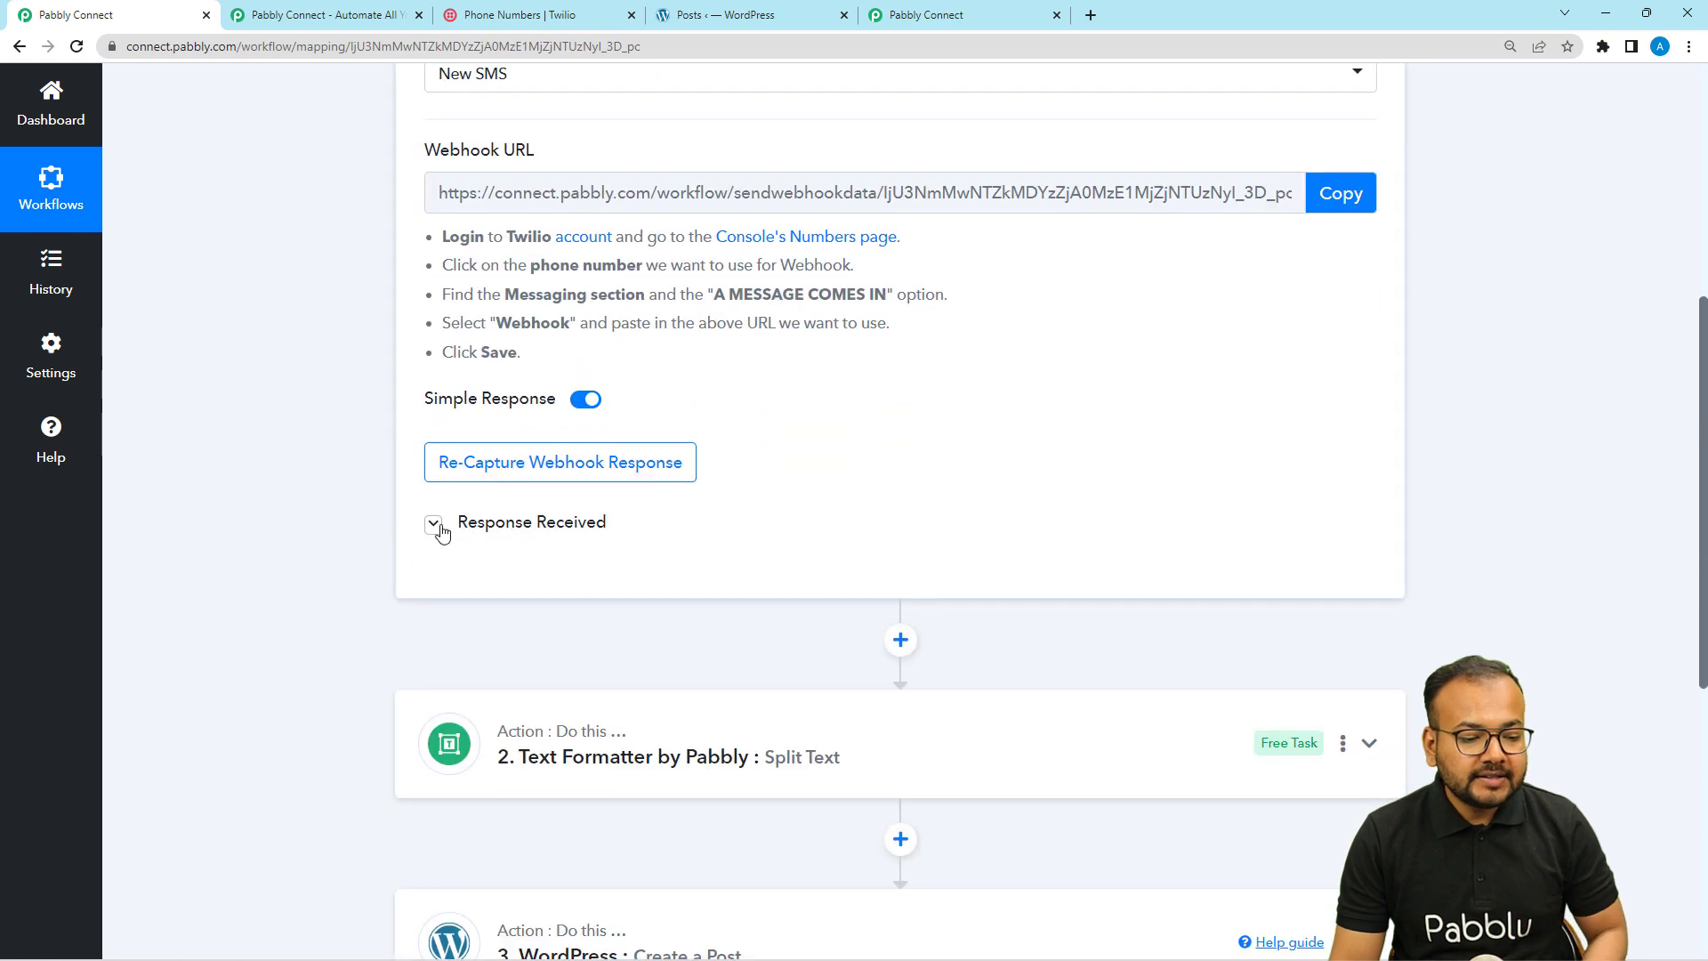
left_click(434, 524)
scroll(261, 471, "down", 4)
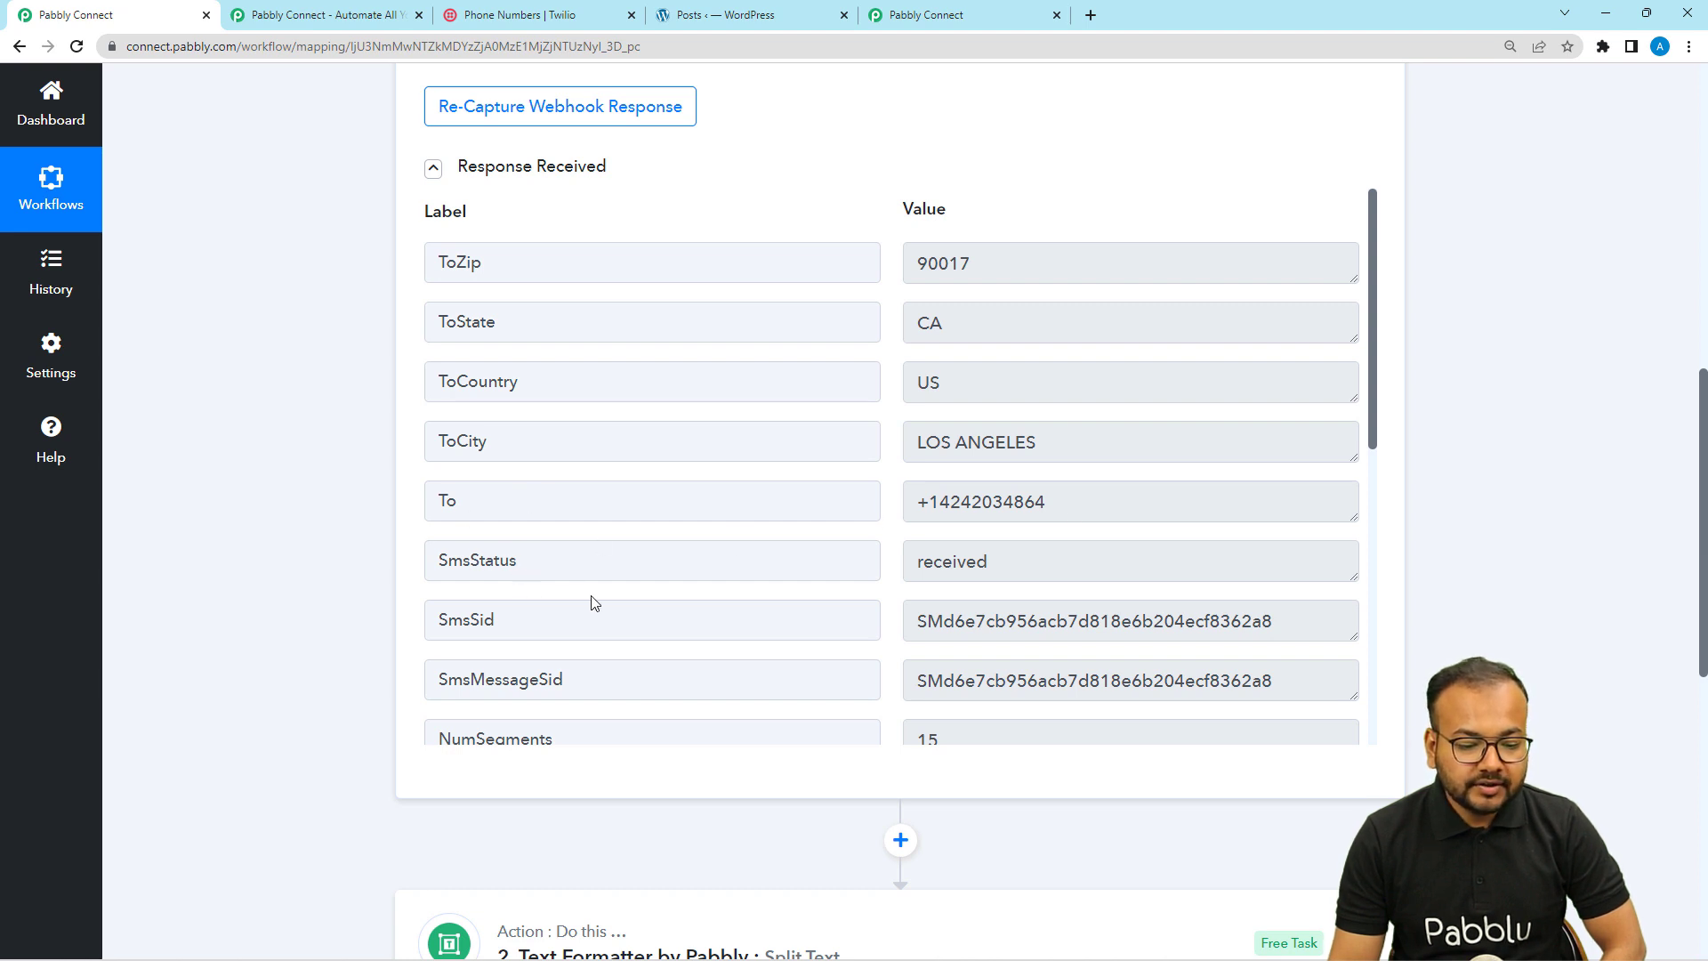
scroll(593, 601, "down", 4)
scroll(592, 602, "down", 3)
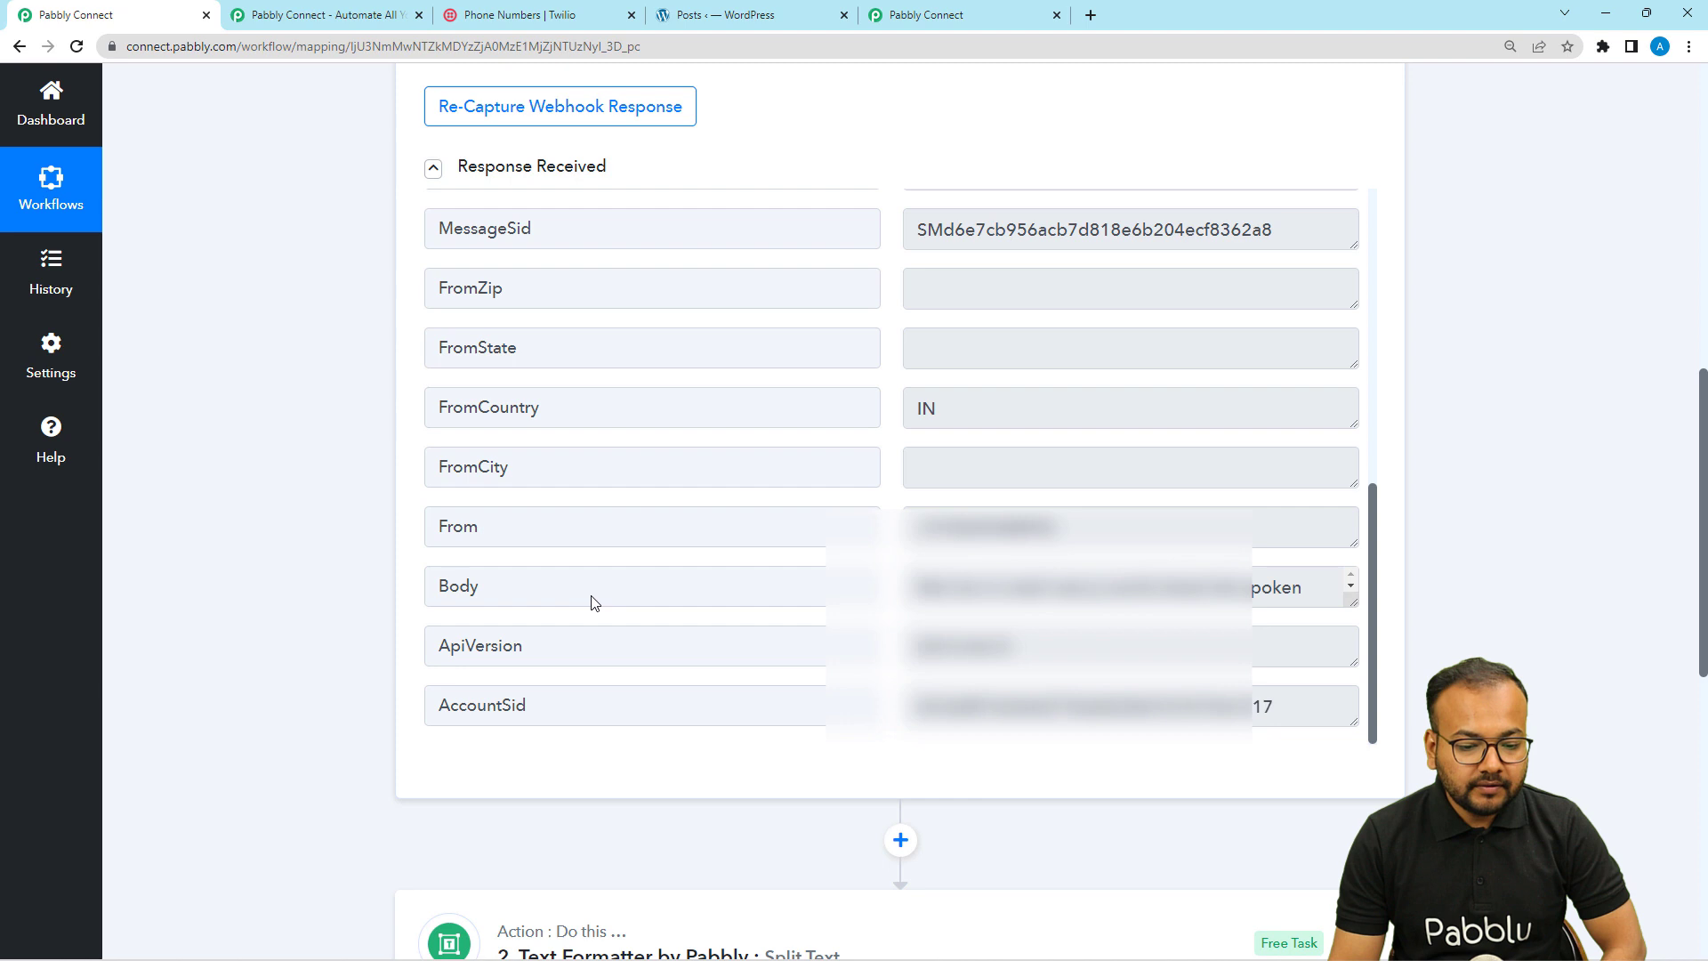
Enlarge the Body value in the trigger's response, read the full message text and view the action steps beneath the trigger
left_click_drag(1350, 601, 1350, 745)
scroll(1122, 673, "down", 2)
scroll(1122, 673, "up", 1)
scroll(1121, 673, "up", 1)
scroll(780, 616, "down", 1)
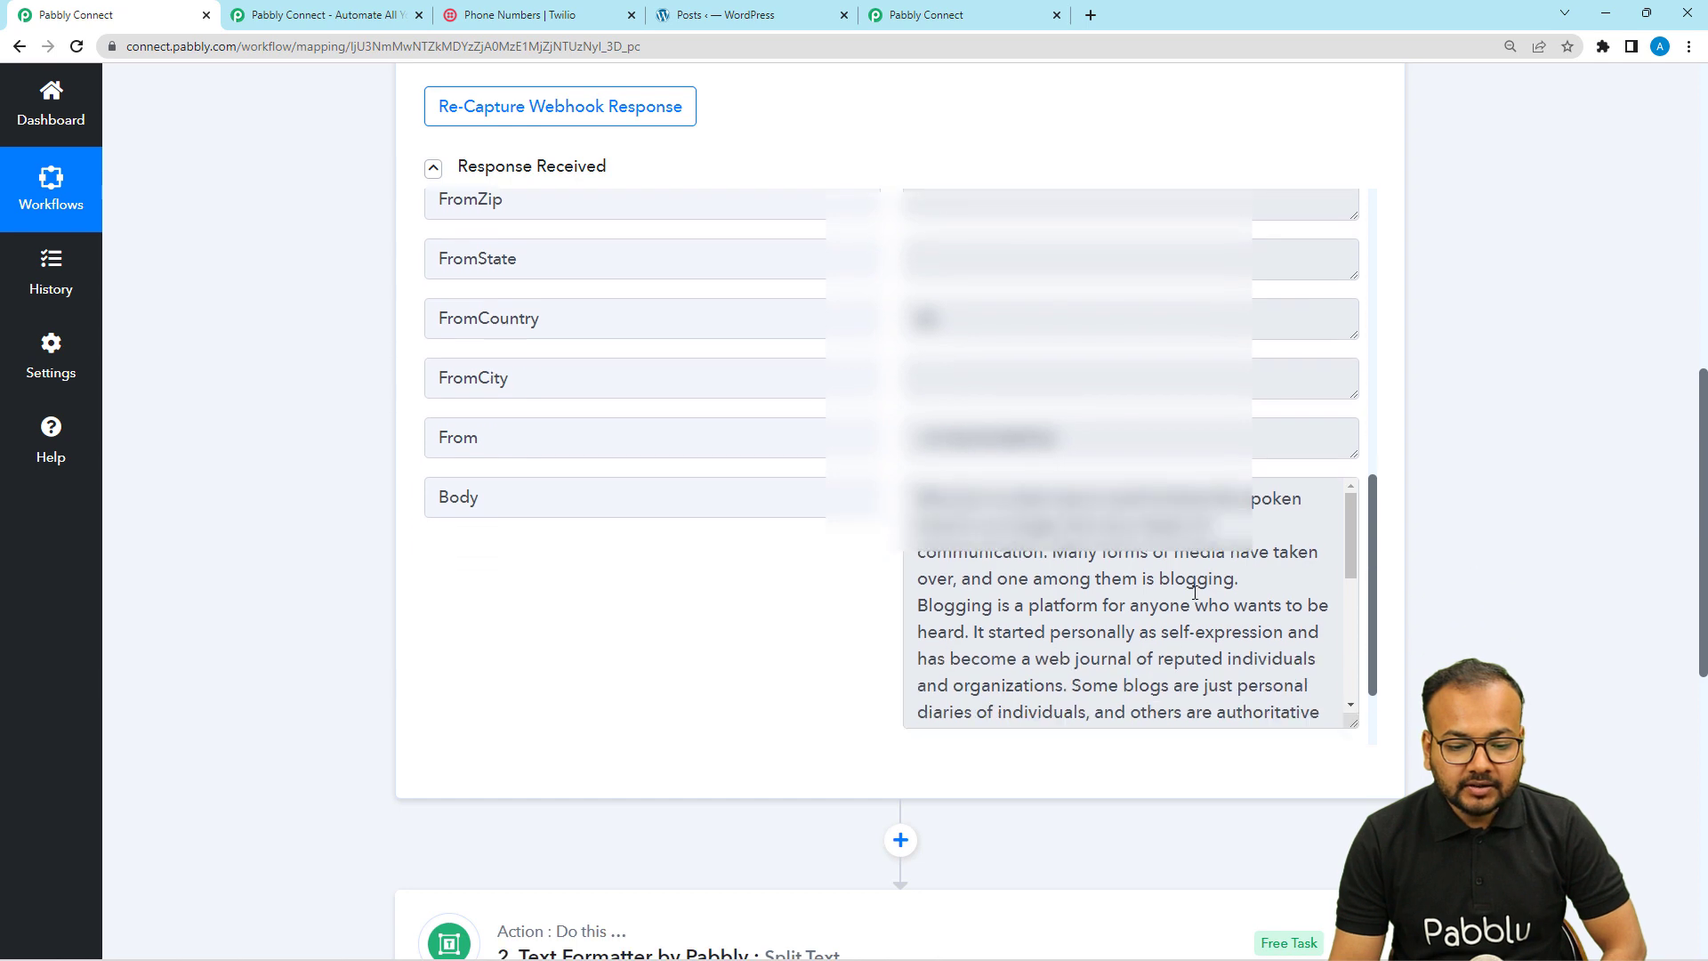
scroll(1187, 589, "down", 2)
scroll(1154, 614, "down", 1)
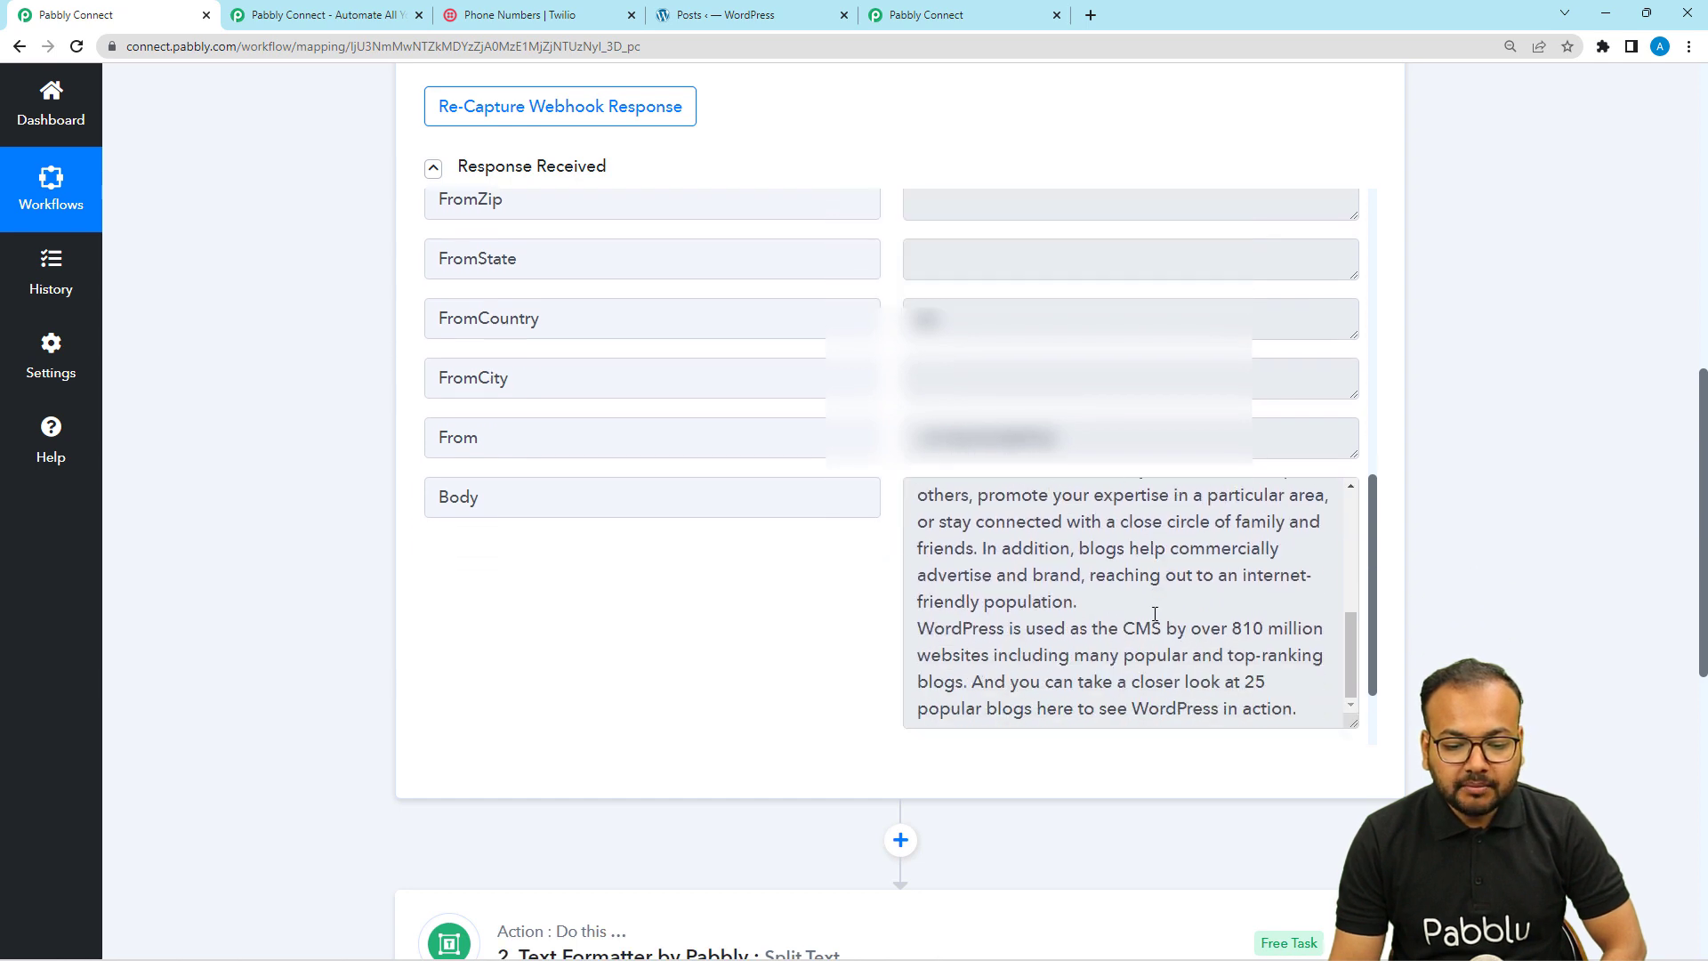
scroll(1133, 530, "down", 1)
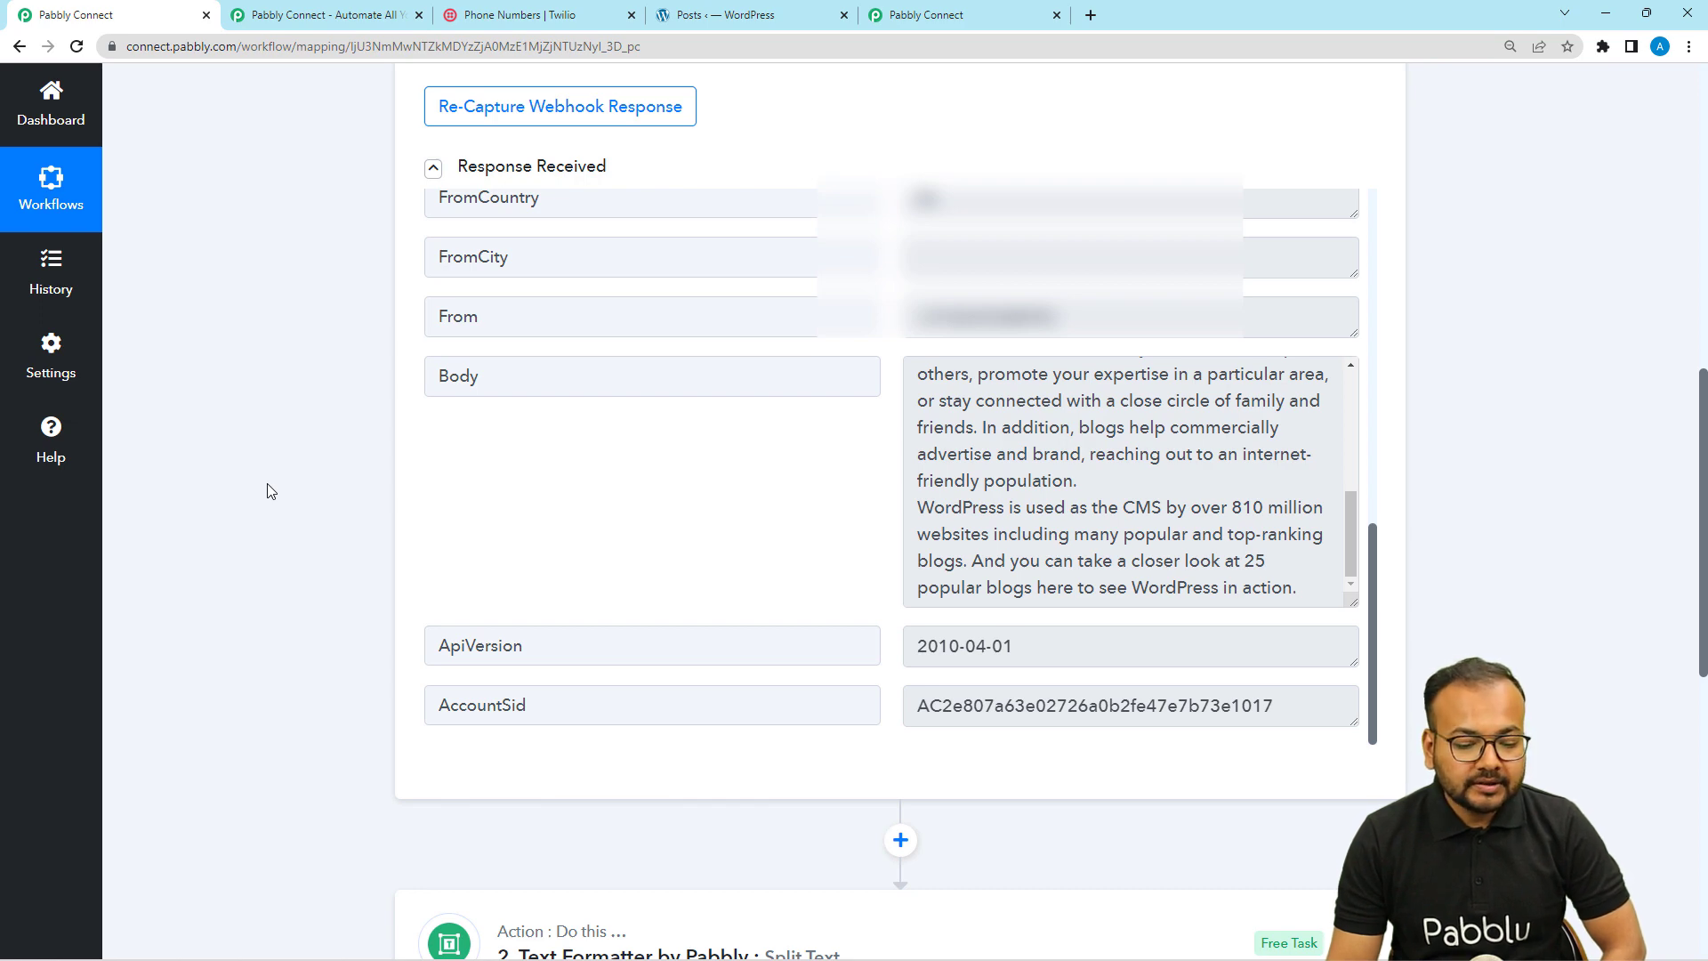
scroll(271, 491, "down", 7)
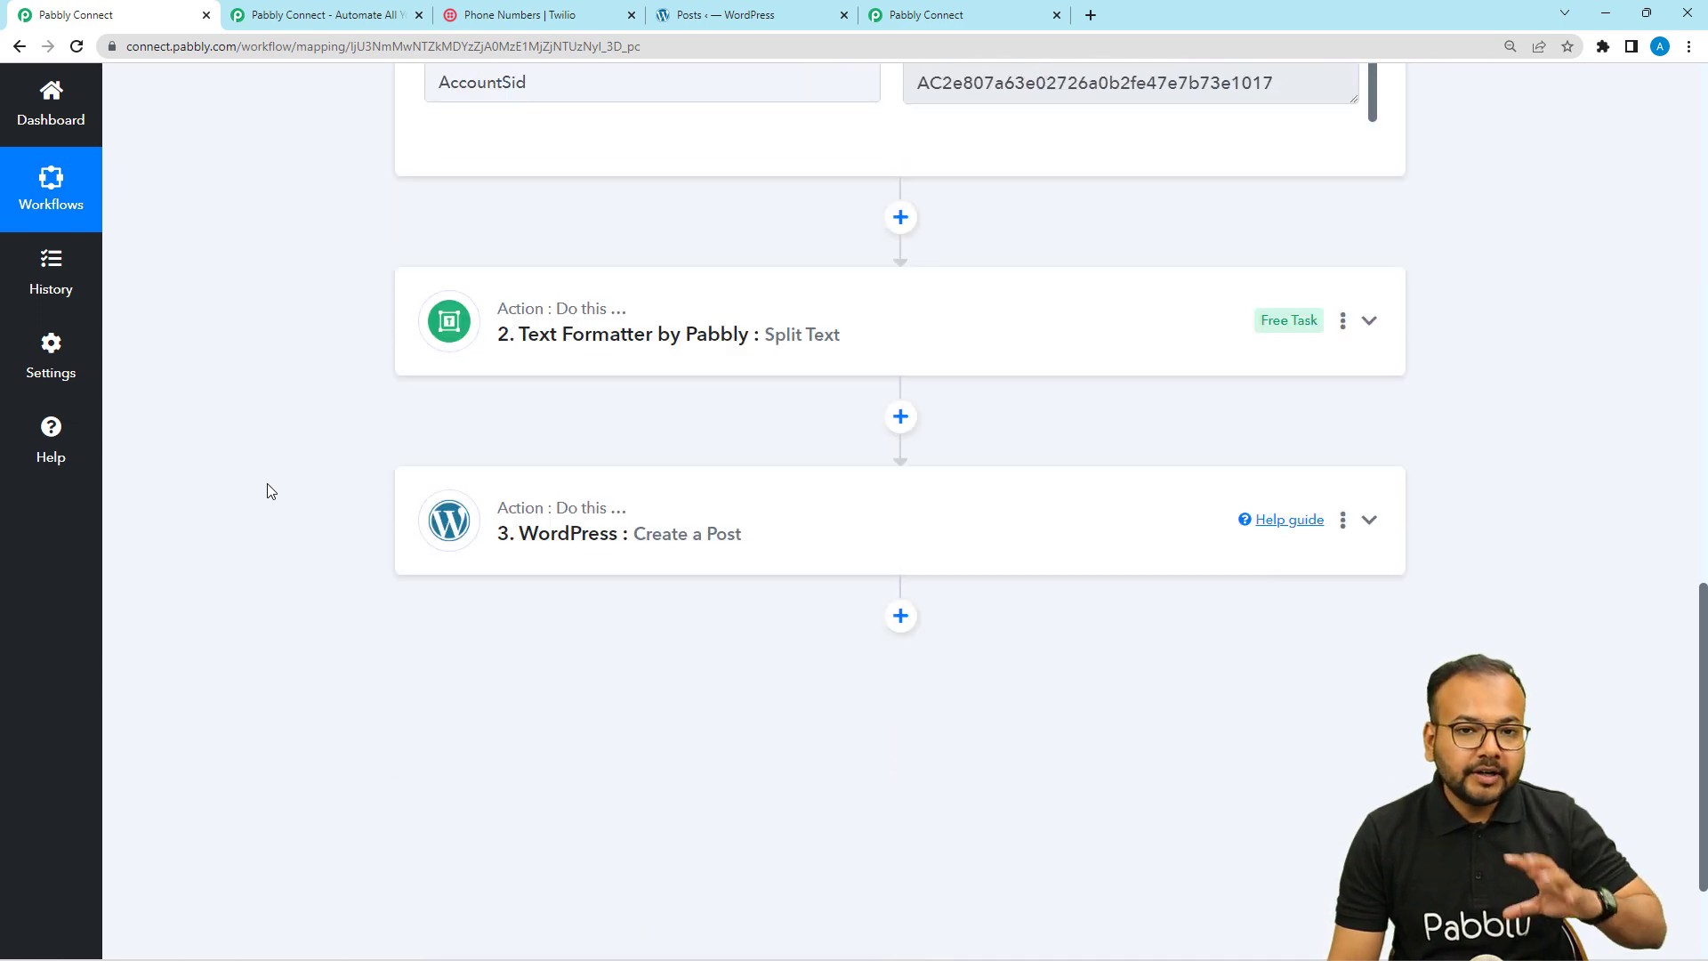
scroll(271, 491, "down", 1)
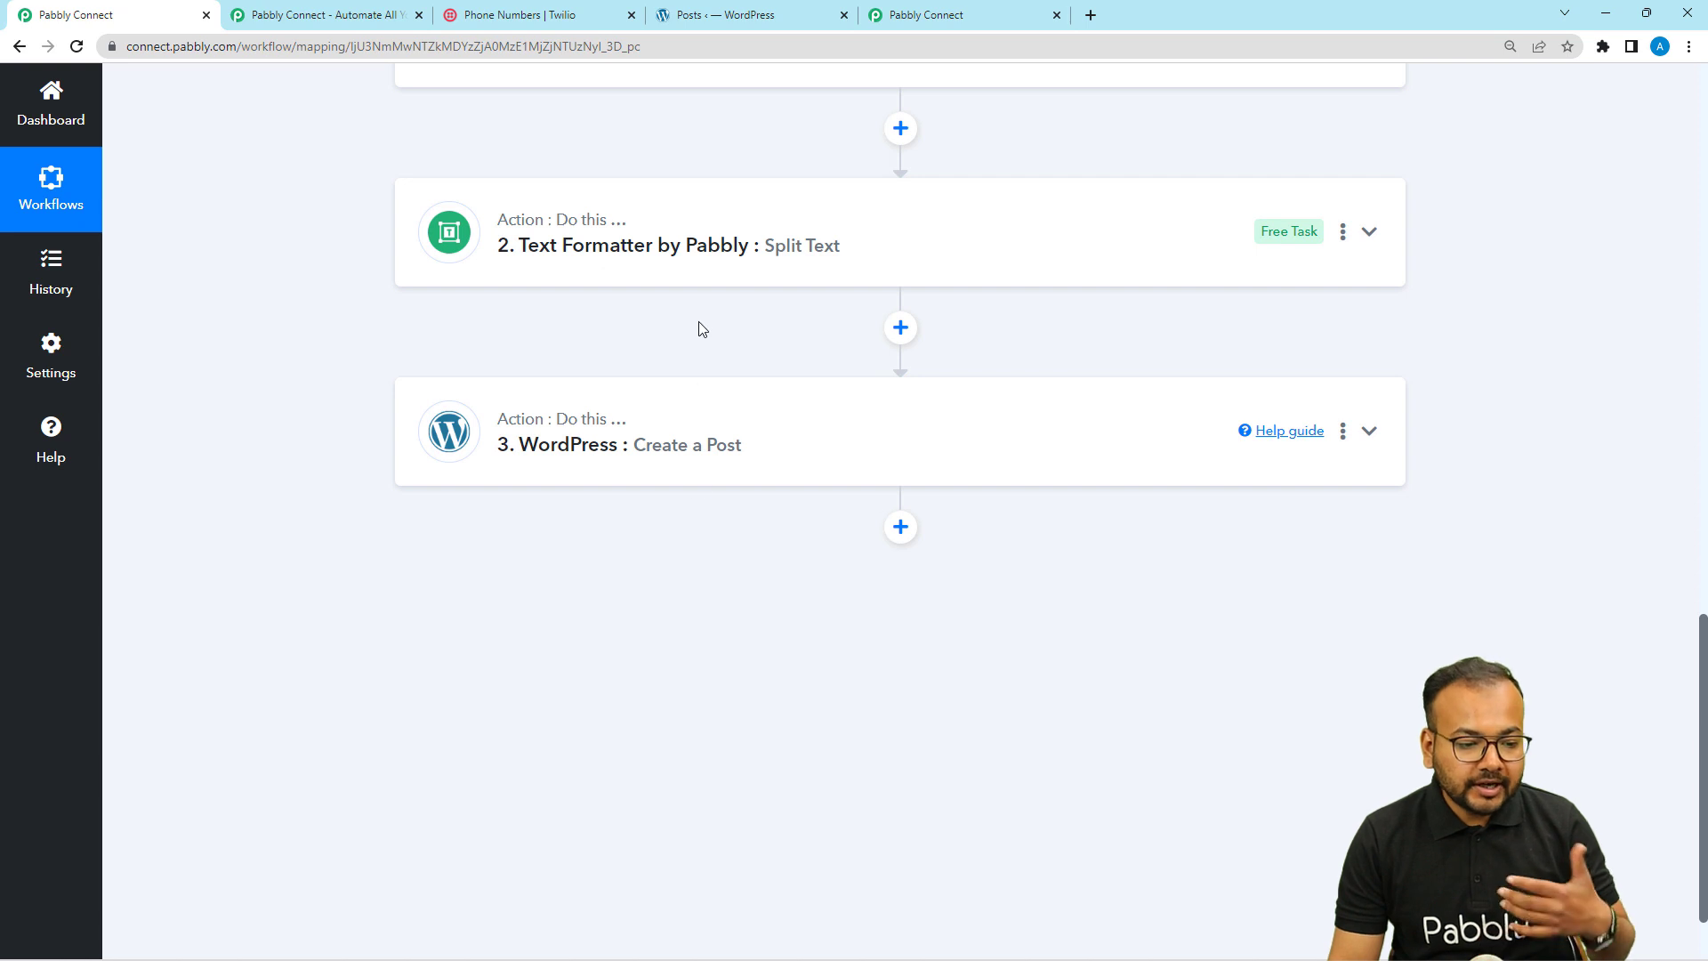
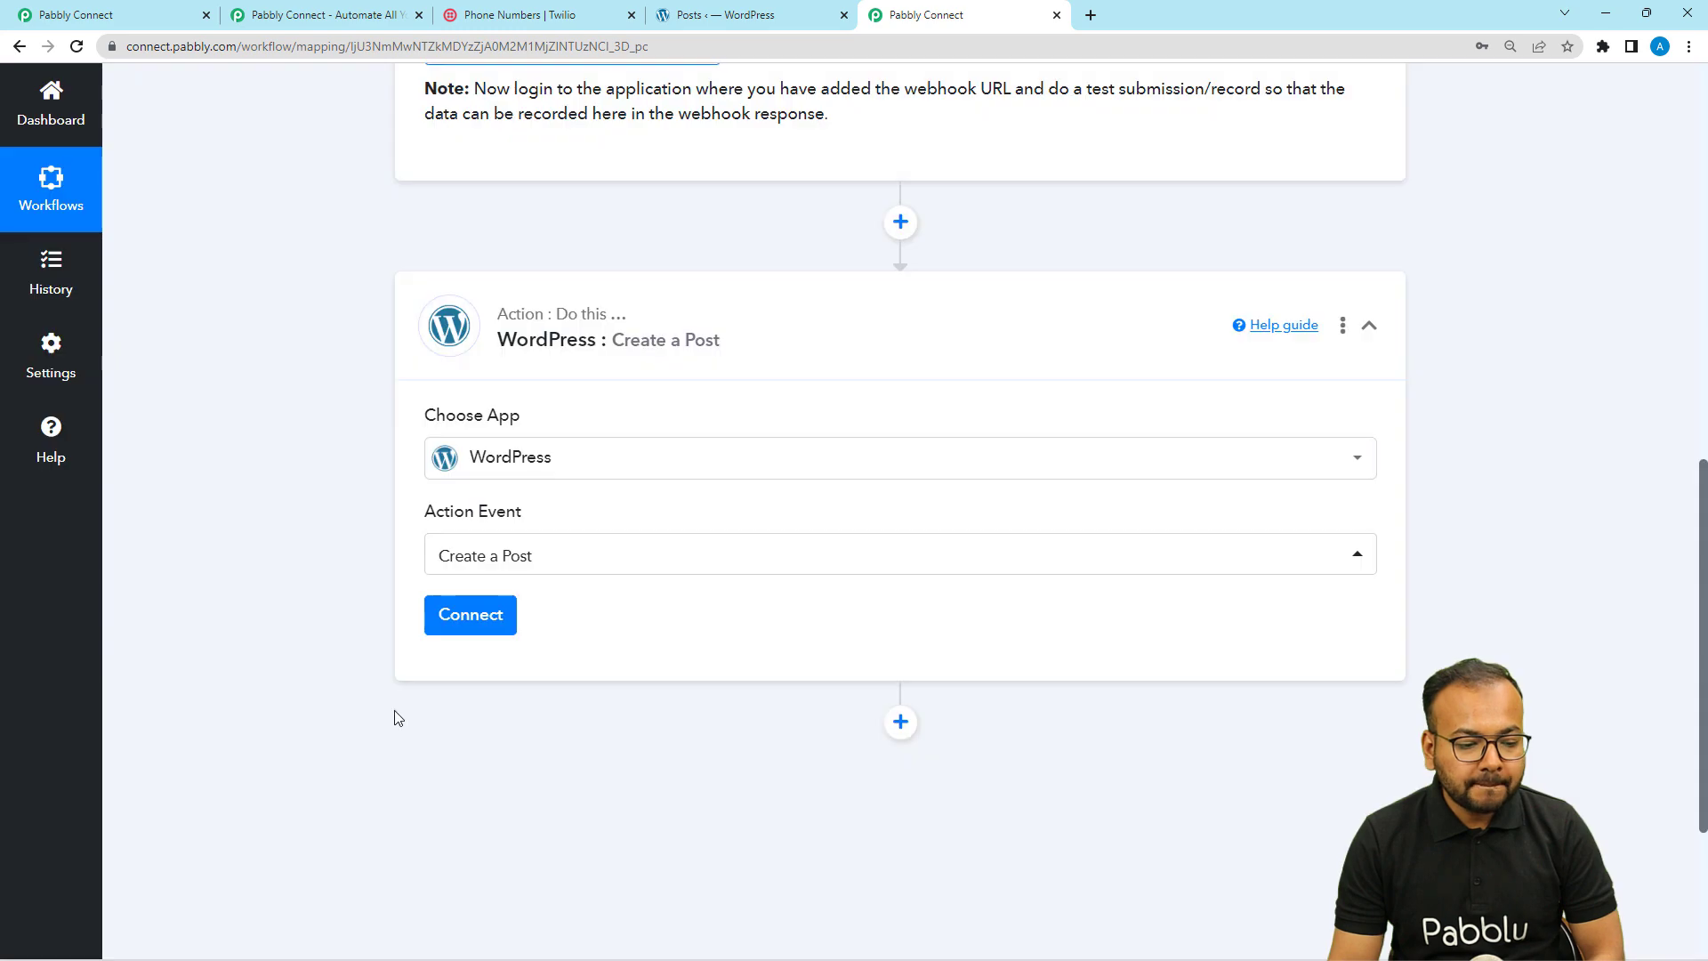
Open the account connection for the WordPress "Create a Post" action and choose to add a new connection
left_click(480, 629)
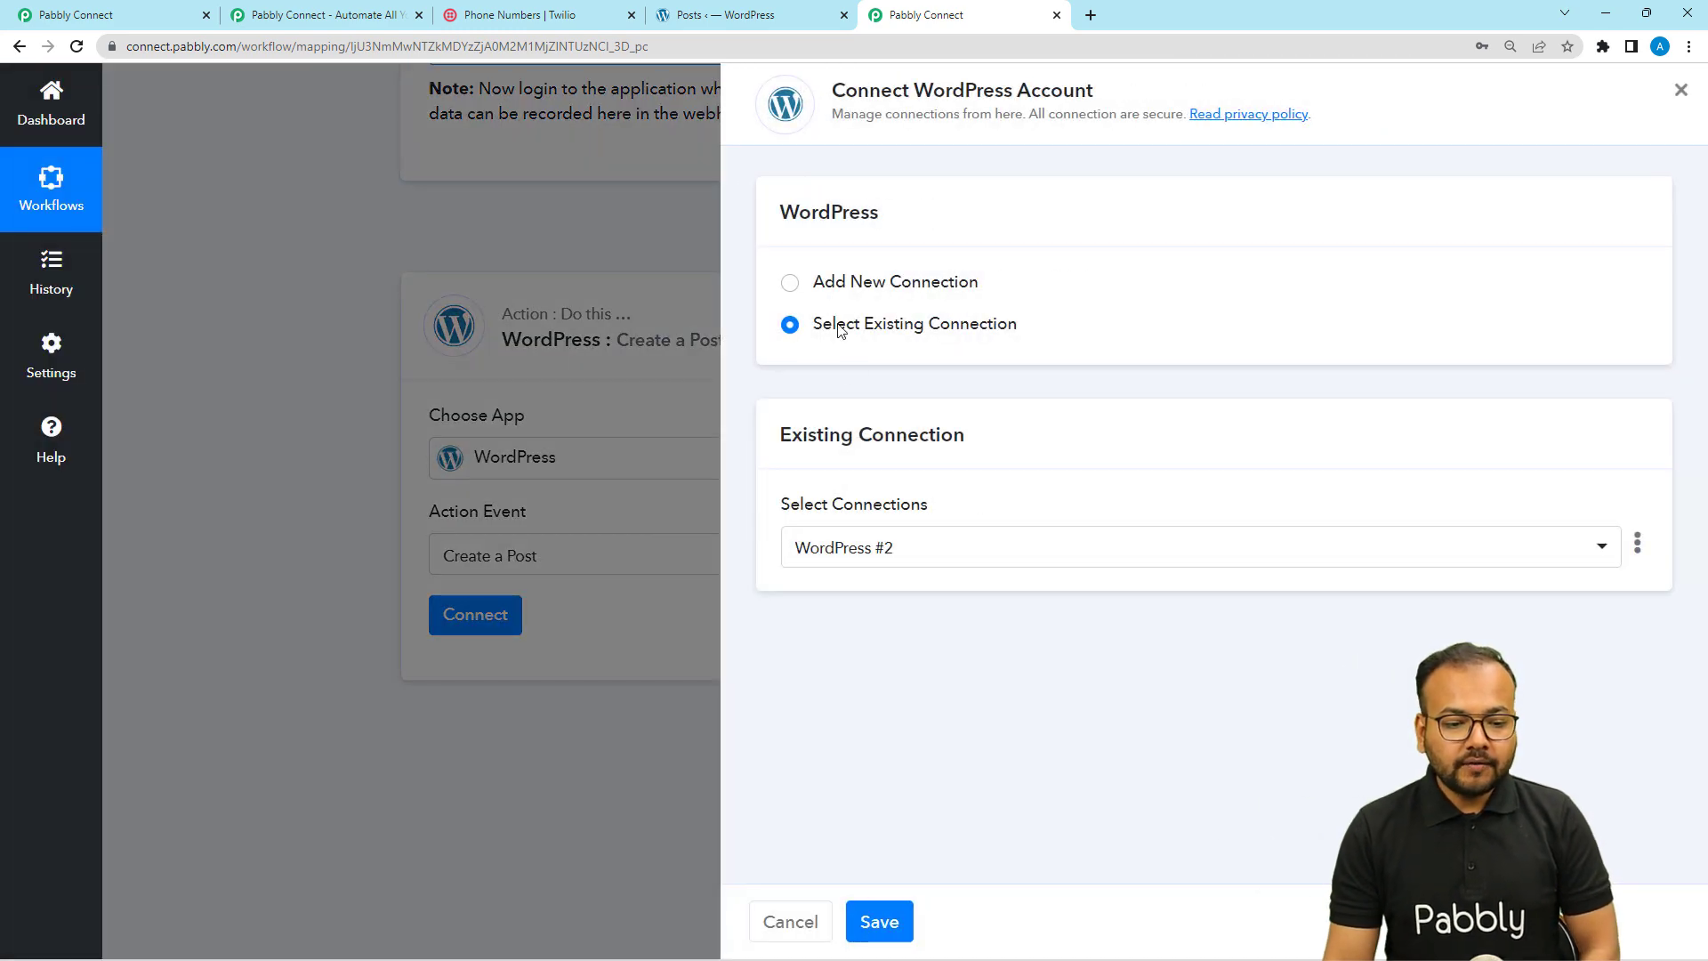
left_click(787, 284)
scroll(1032, 525, "down", 2)
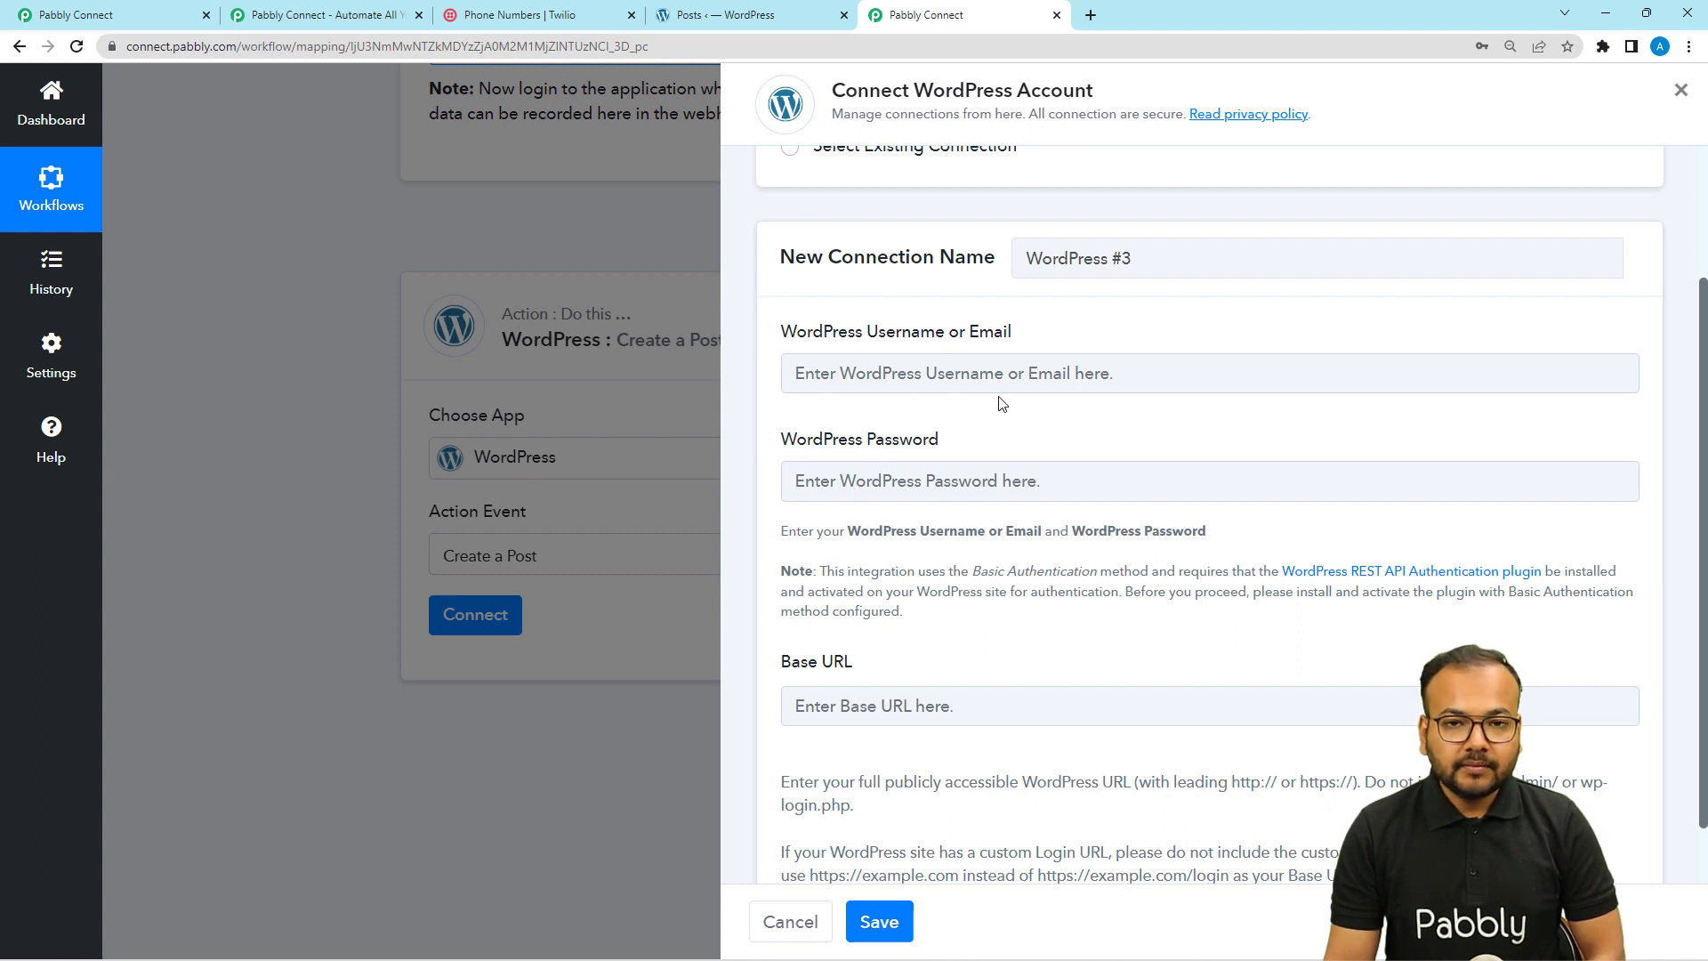
scroll(1001, 403, "down", 1)
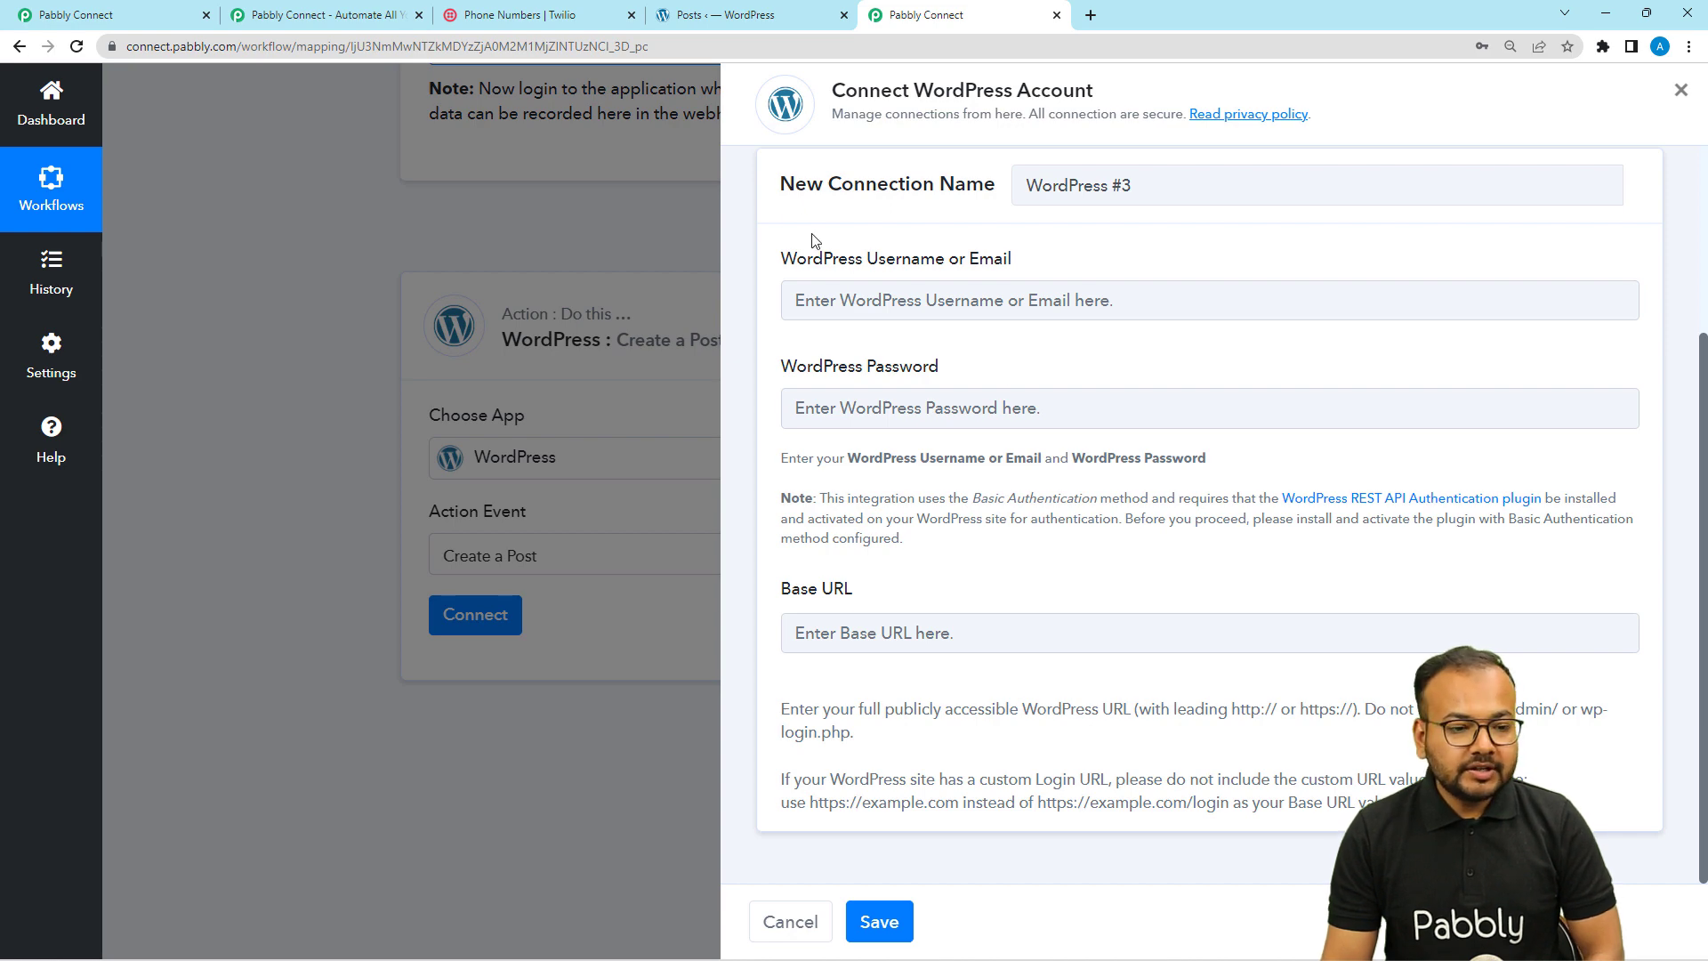
Copy the address of the WordPress admin Posts page and paste it as the Base URL of the new WordPress connection
left_click(716, 18)
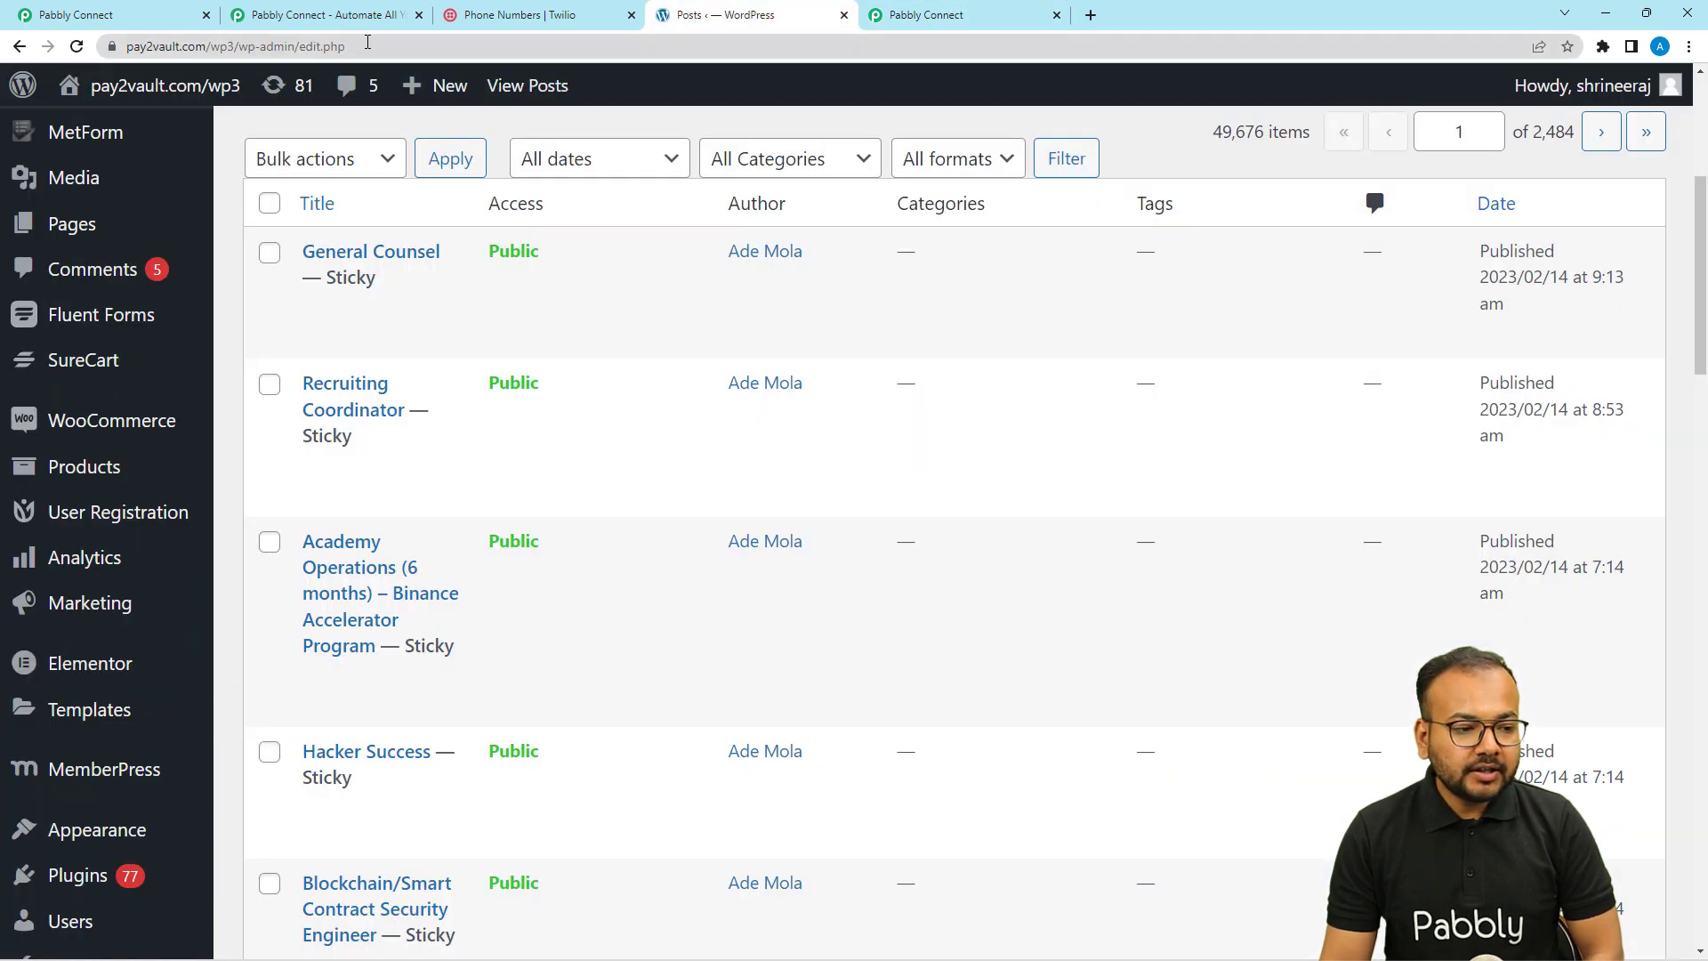
left_click(282, 49)
key("ctrl+c")
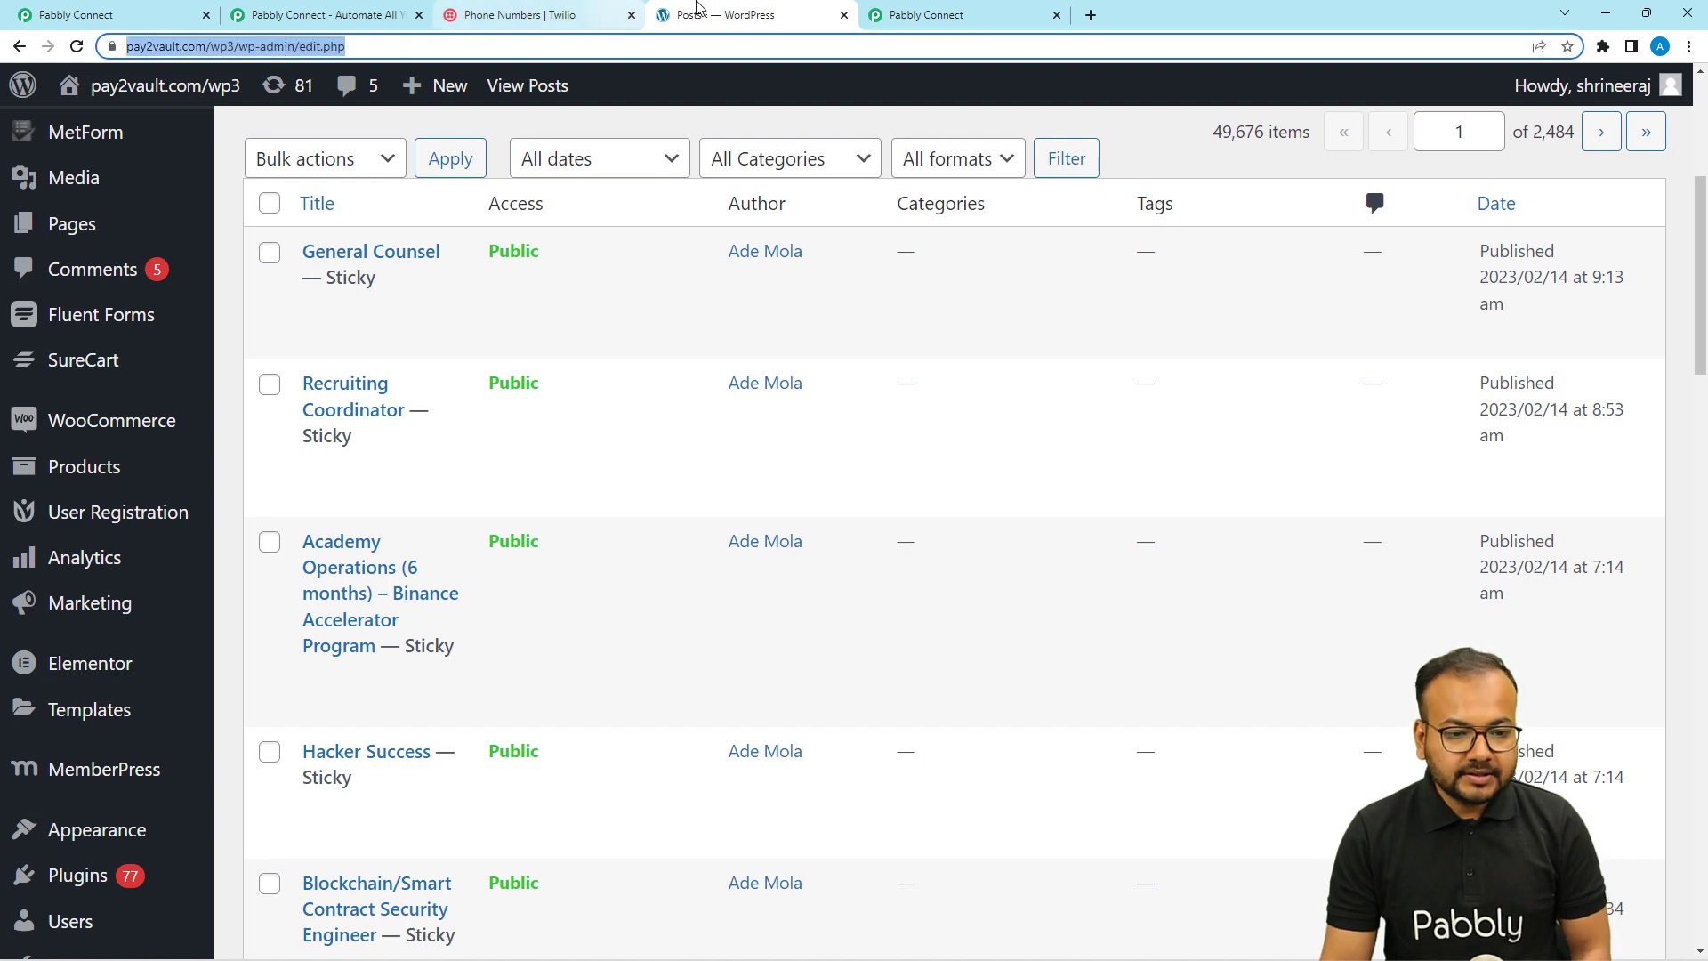
left_click(925, 15)
left_click(863, 634)
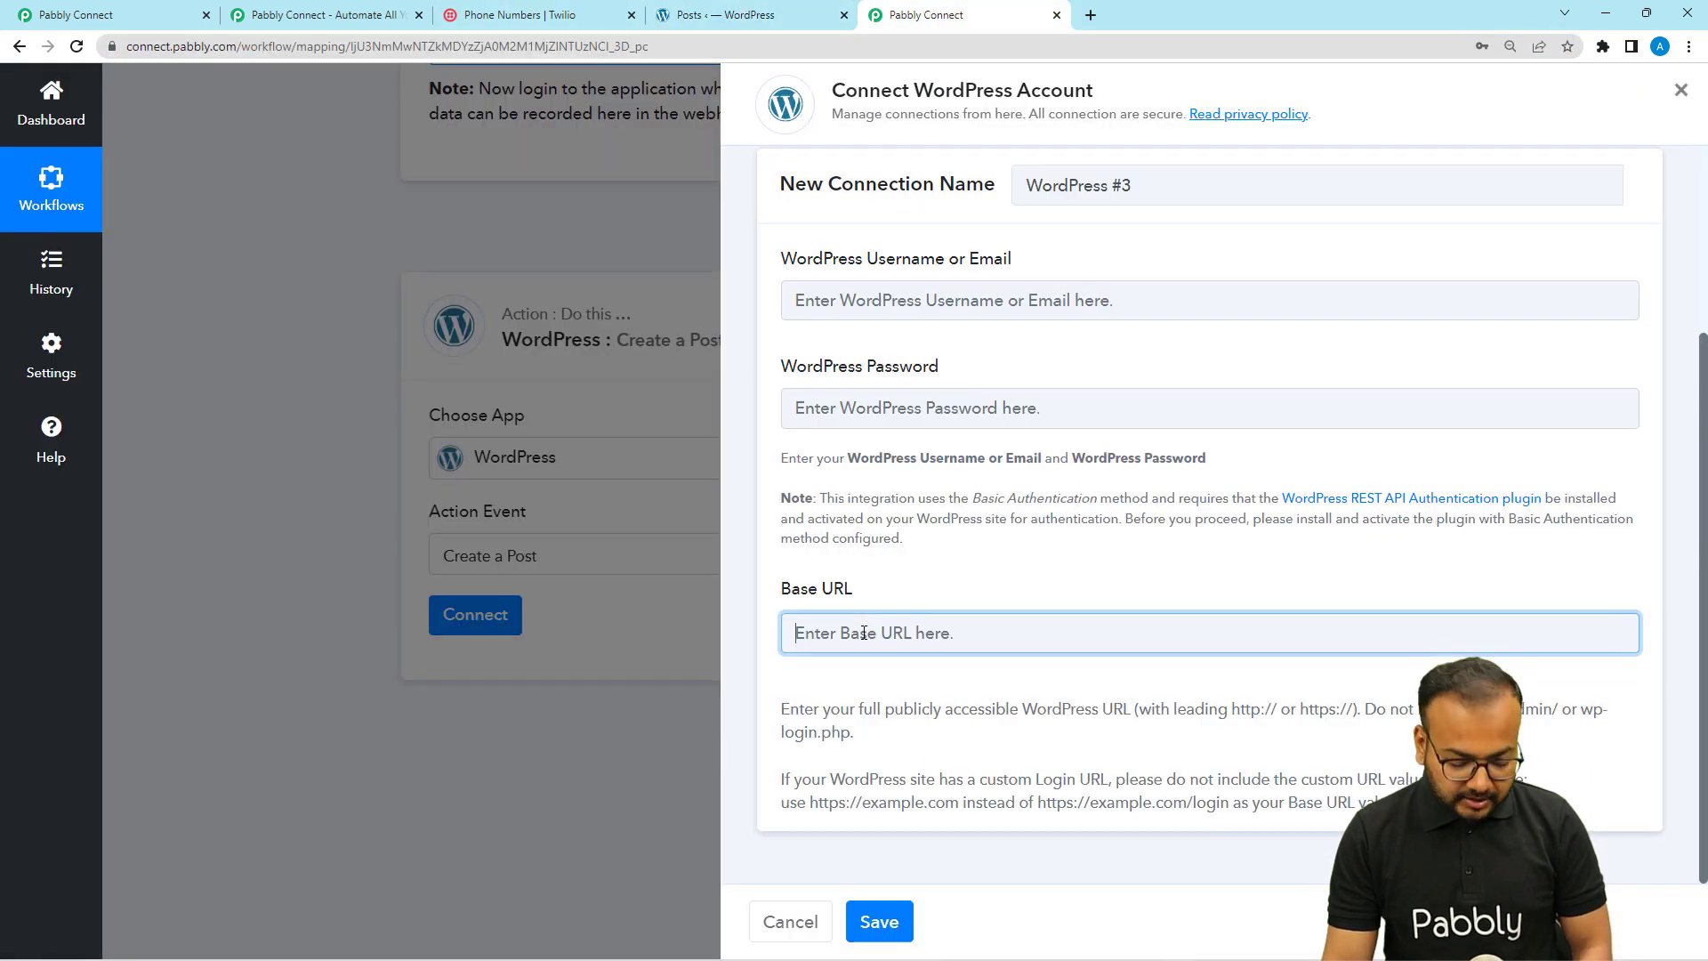
key("ctrl+v")
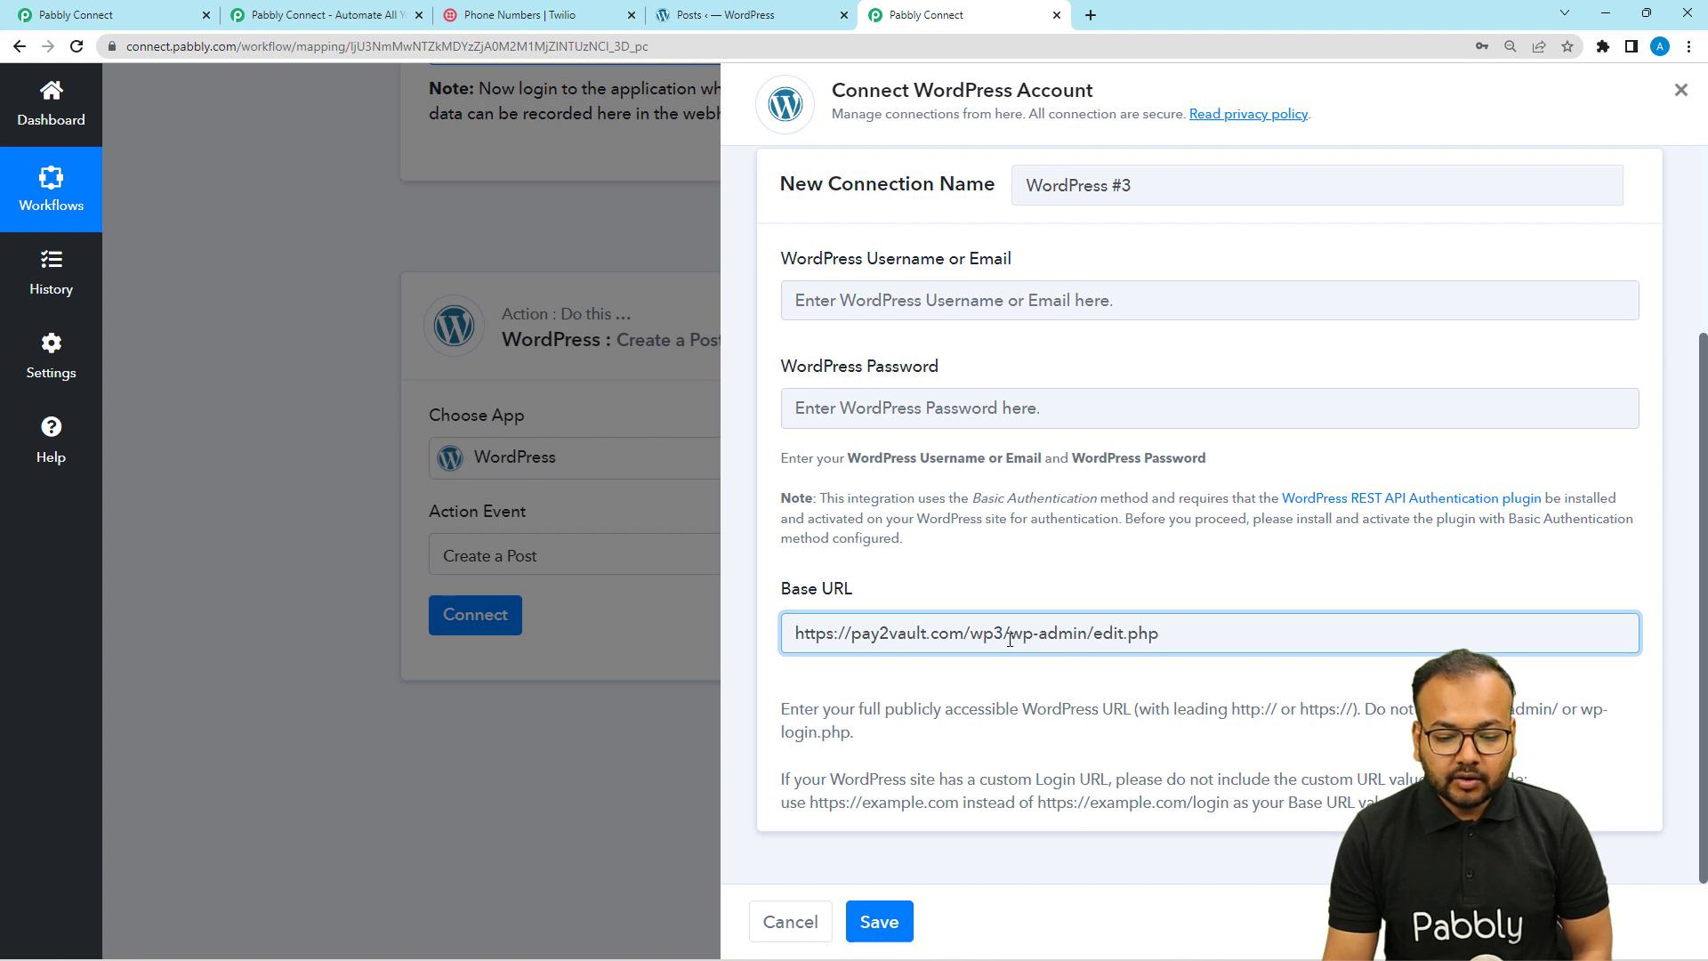
key("Delete")
key("Right")
key("Delete")
key("Delete")
key("Delete")
key("Delete")
key("Delete")
key("Delete")
key("Delete")
key("Delete")
key("Delete")
key("Delete")
key("Delete")
key("Delete")
key("Delete")
key("Delete")
key("Delete")
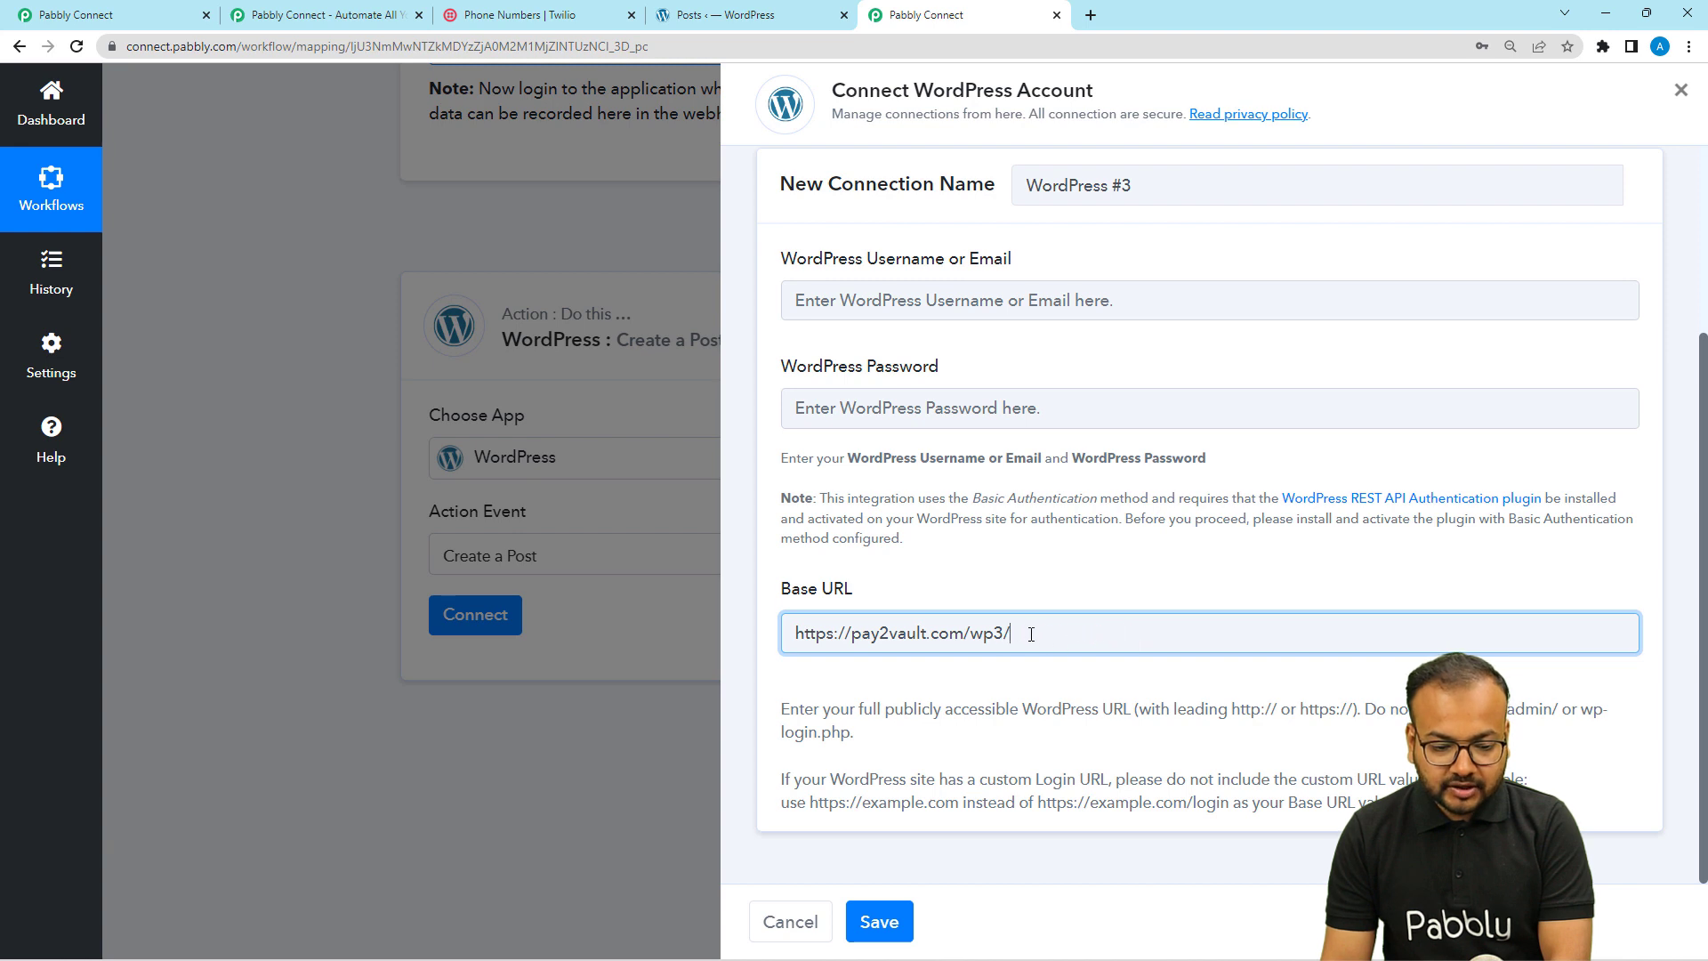
left_click(978, 665)
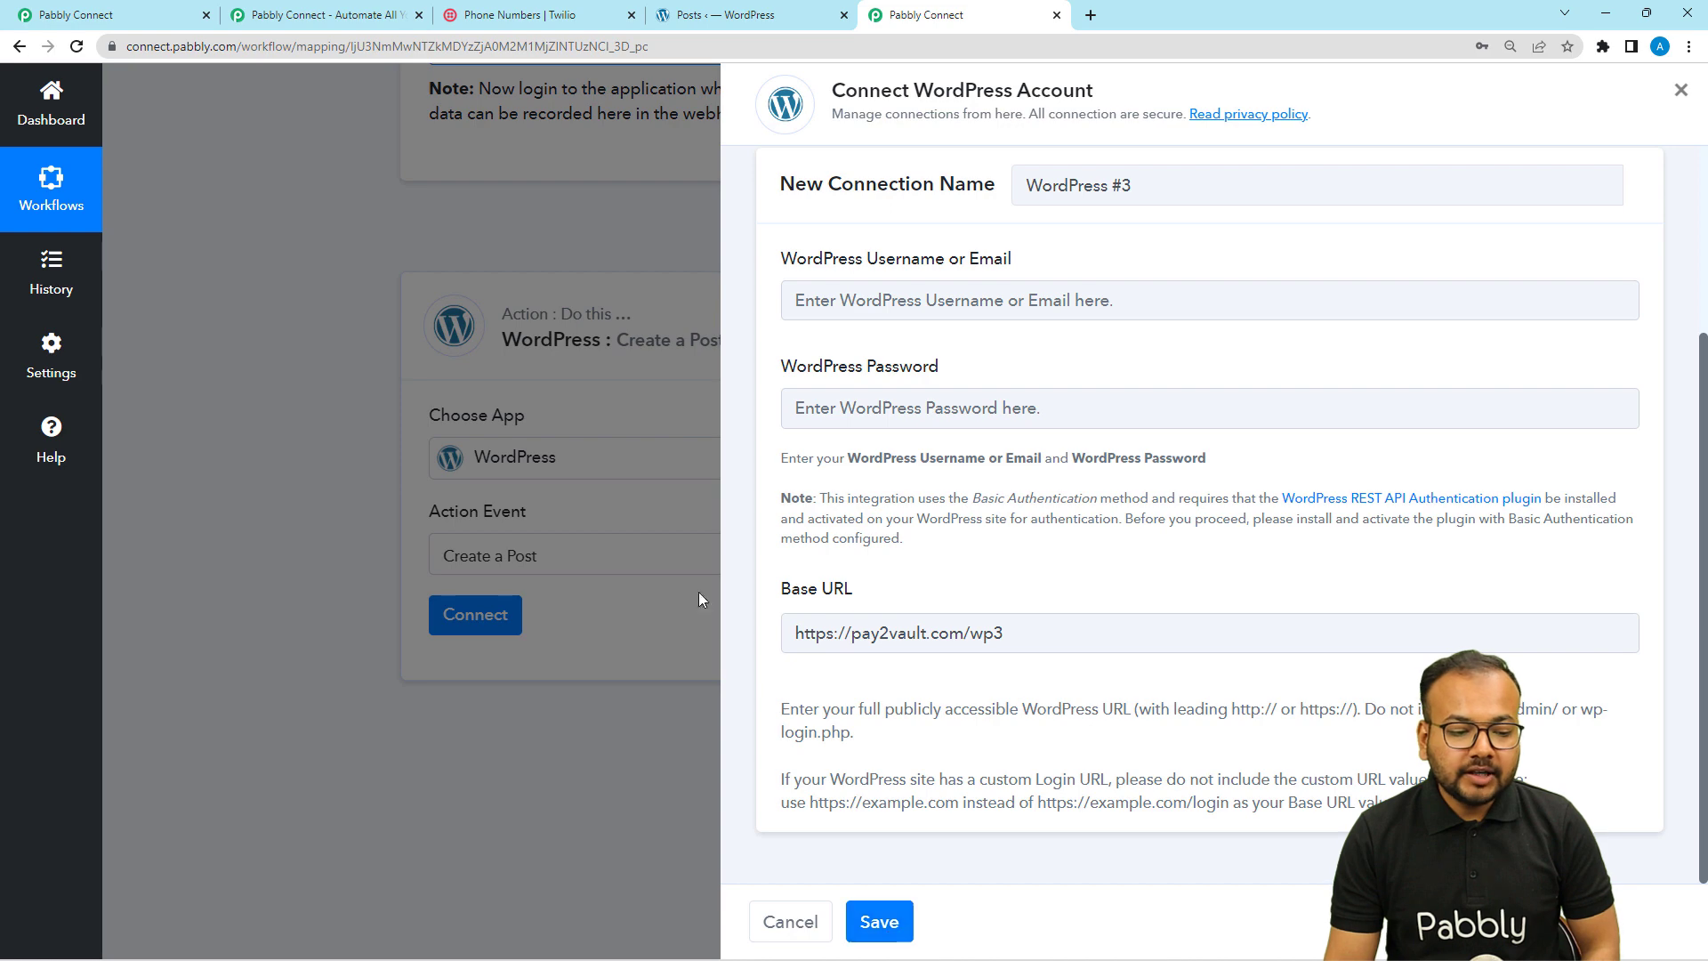
In the existing "Twilio to Wordpress" workflow, expand the WordPress action and examine its Post Type, Post Title and Post Content mappings
left_click(137, 16)
left_click(555, 469)
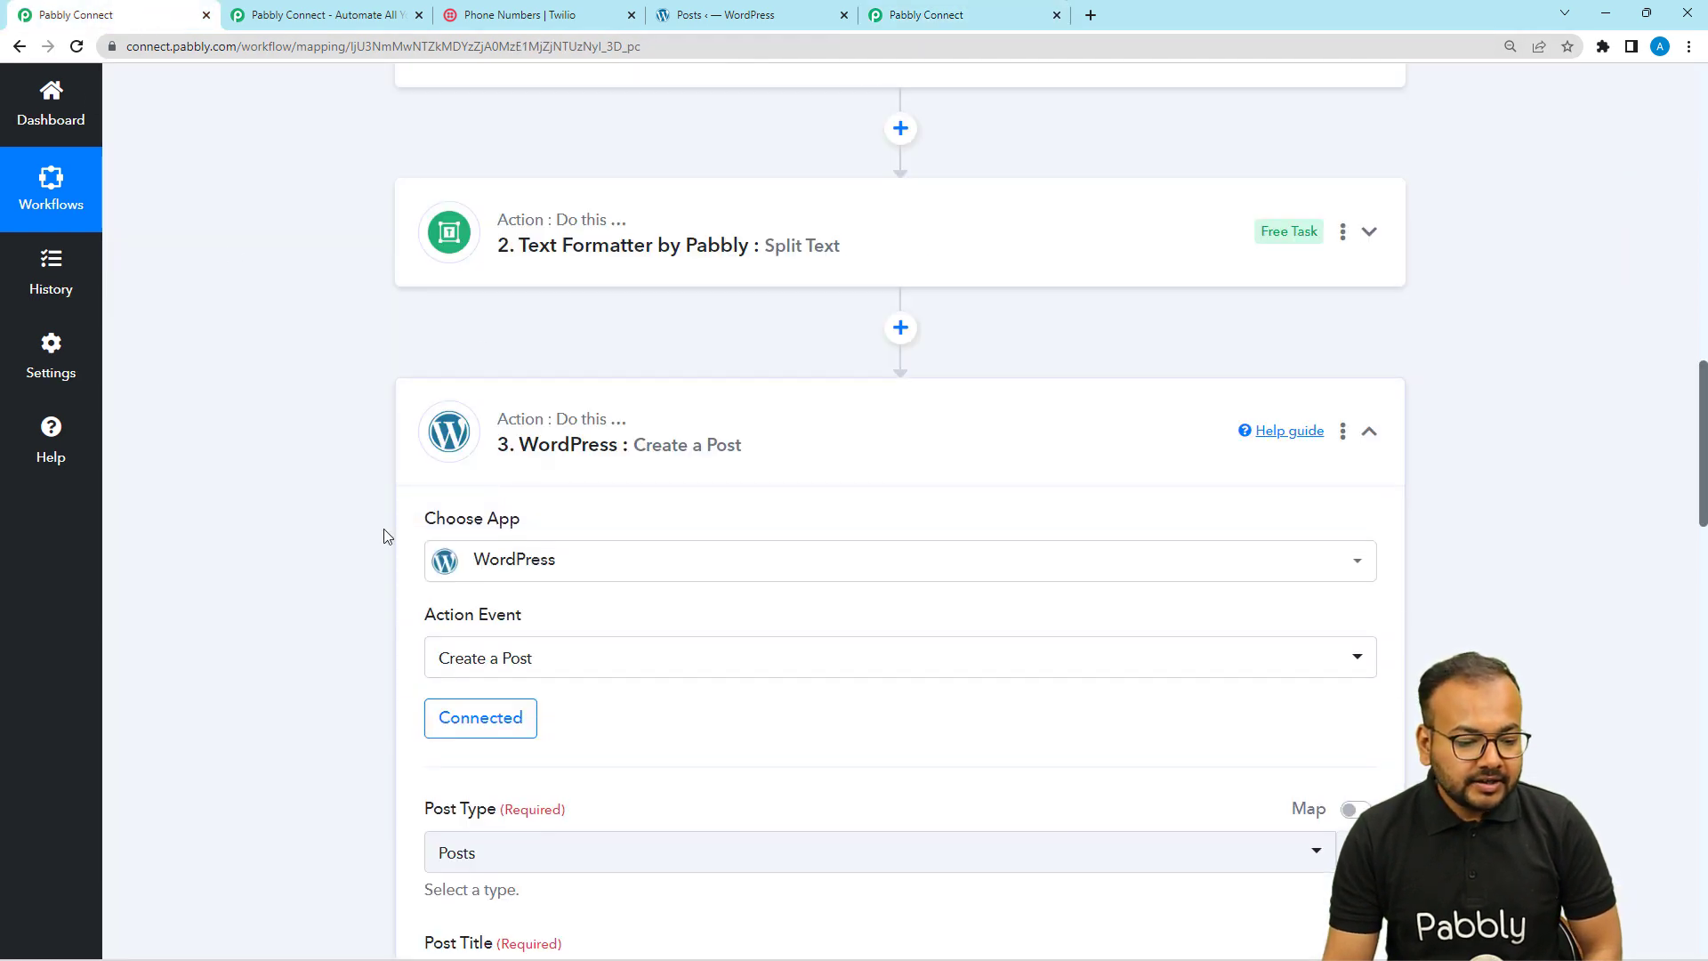
scroll(339, 553, "down", 5)
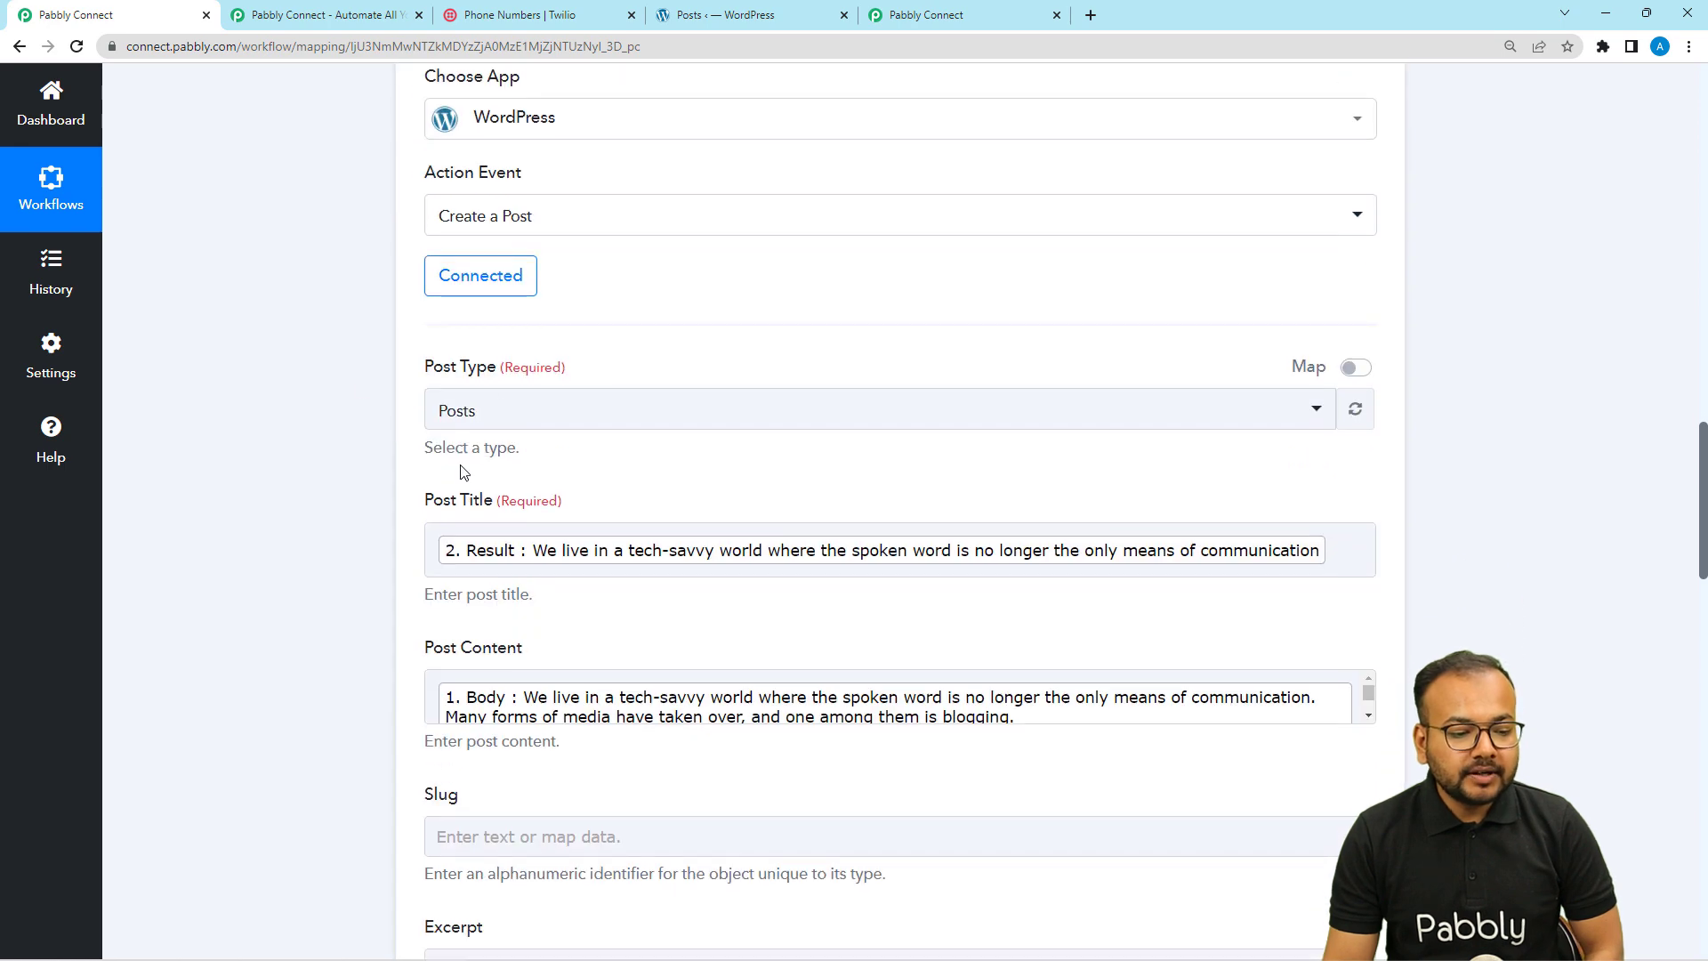
left_click(607, 416)
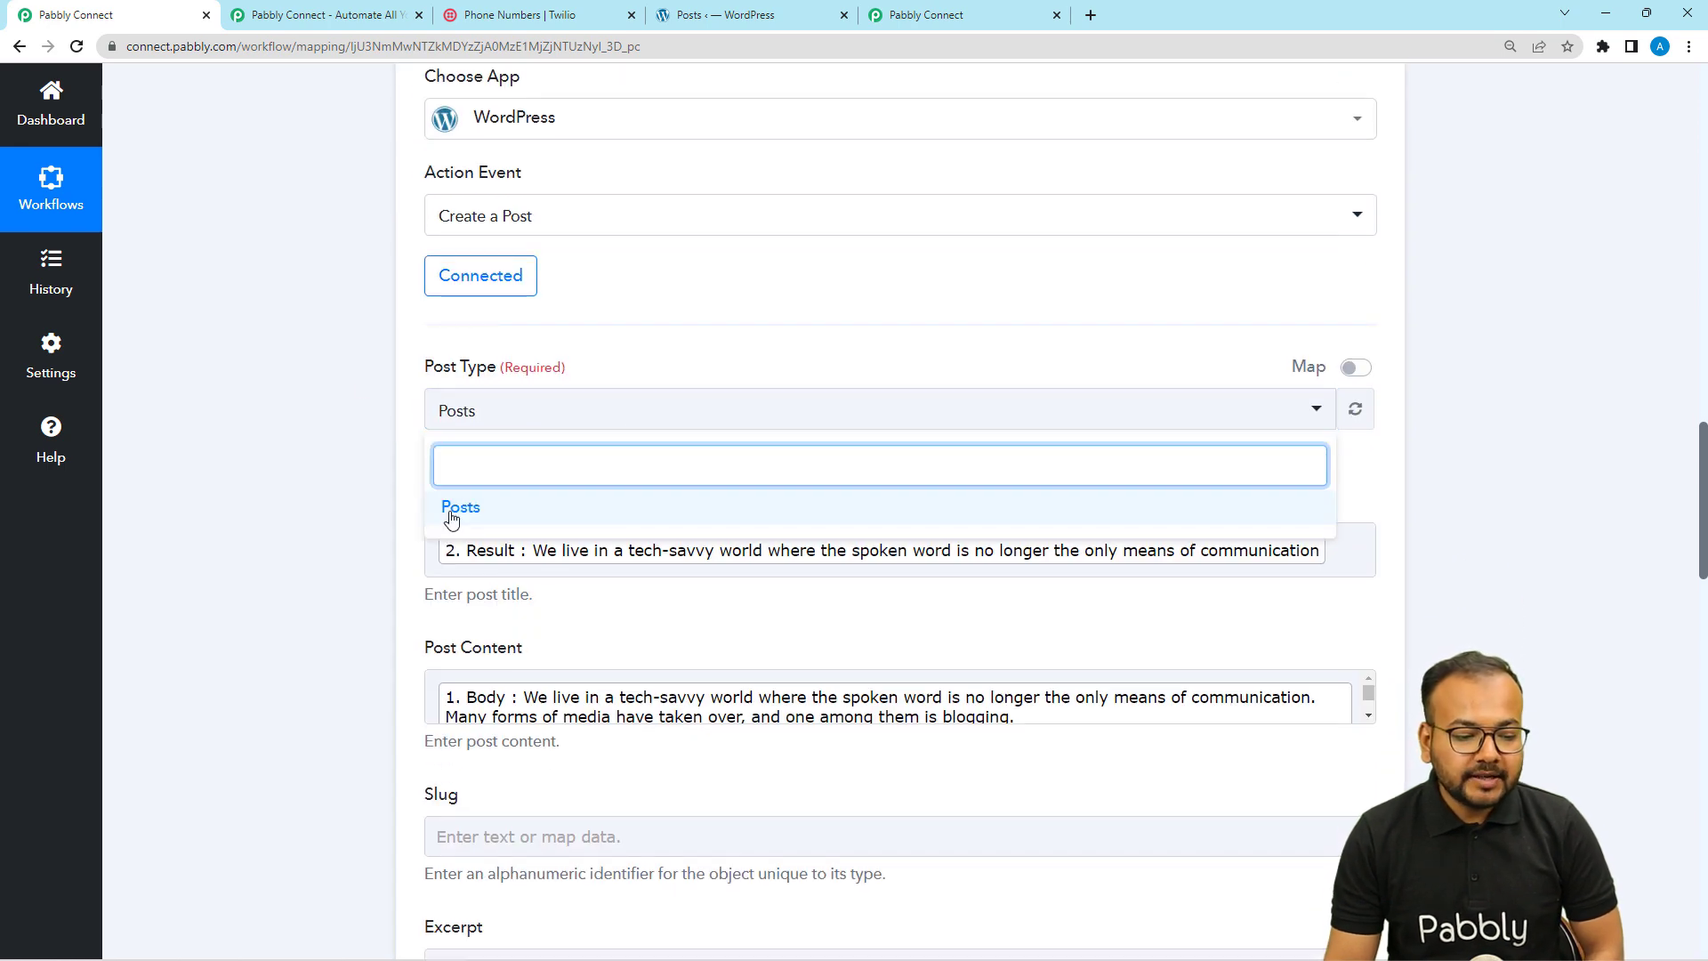
left_click(388, 476)
scroll(385, 472, "down", 1)
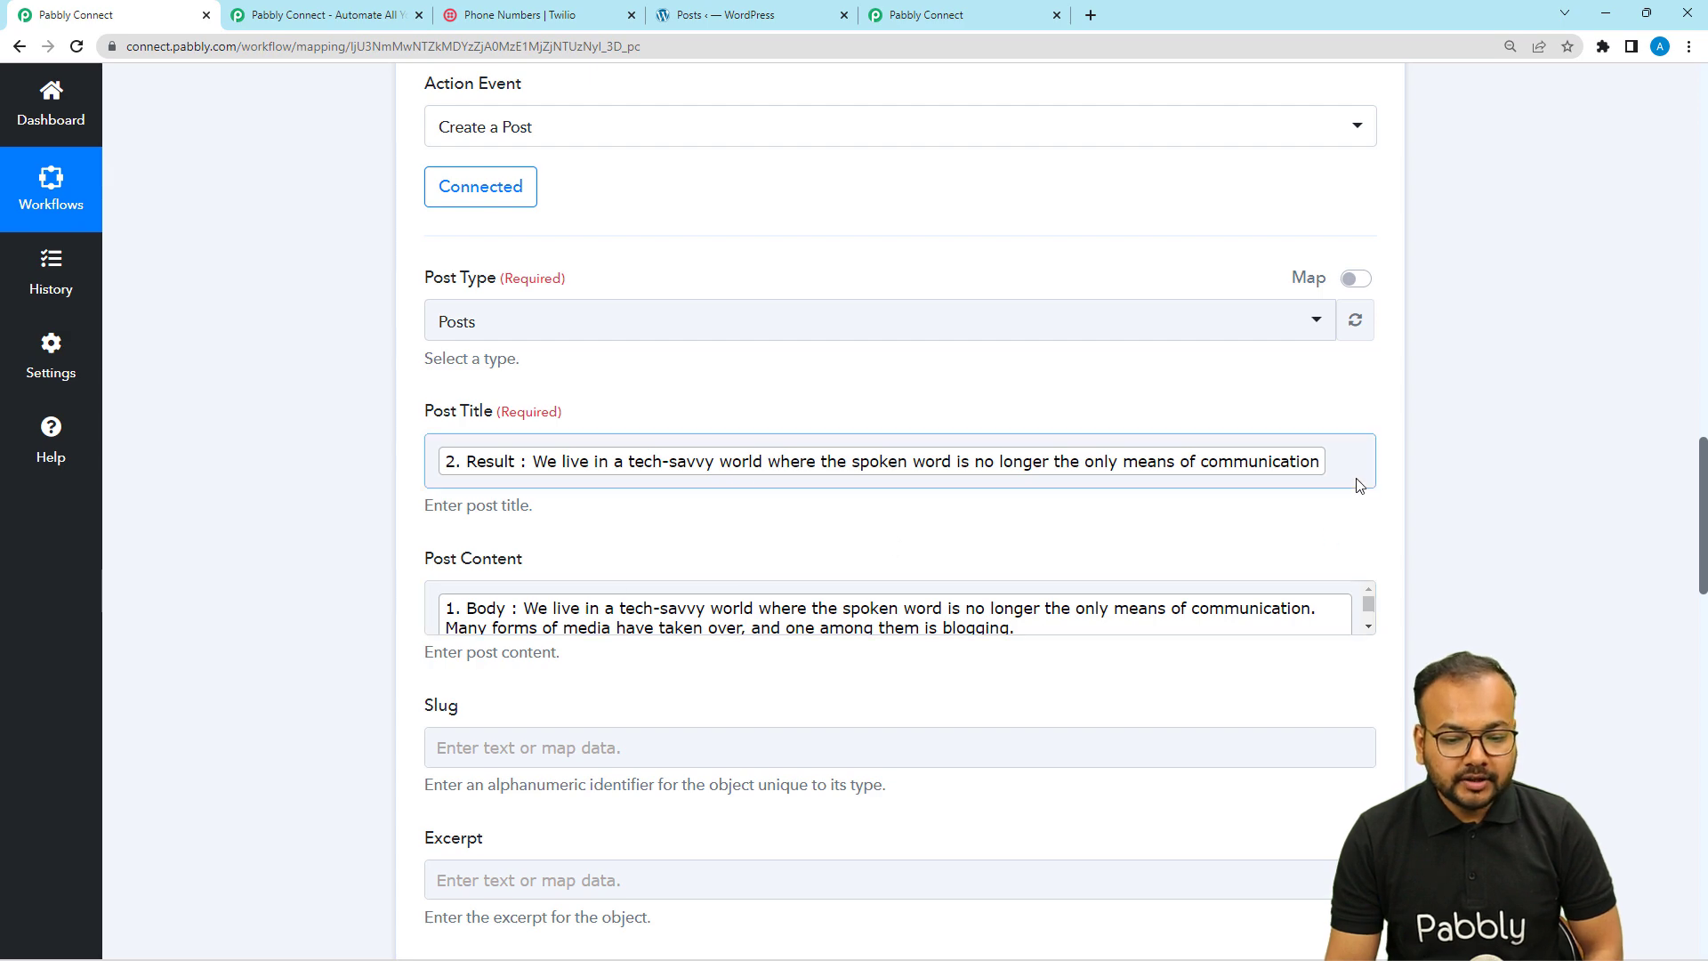
scroll(1303, 578, "down", 1)
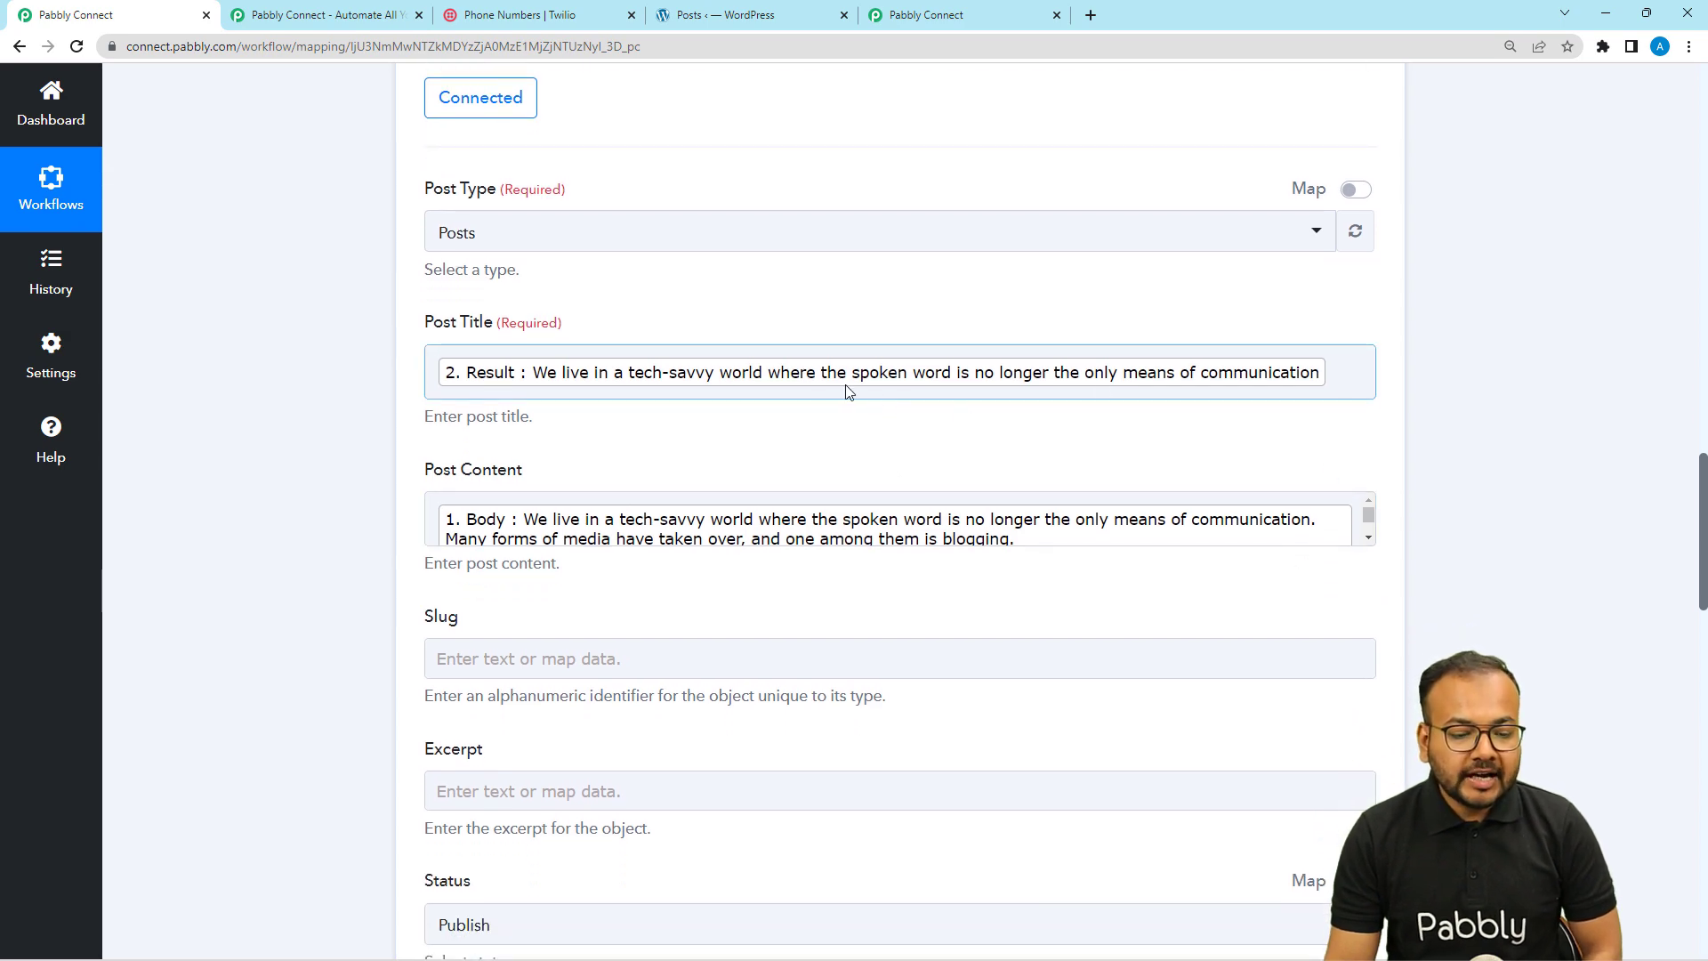
Highlight the first sentence of the Body value in the trigger's response and expand the Text Formatter "Split Text" action
scroll(267, 426, "up", 10)
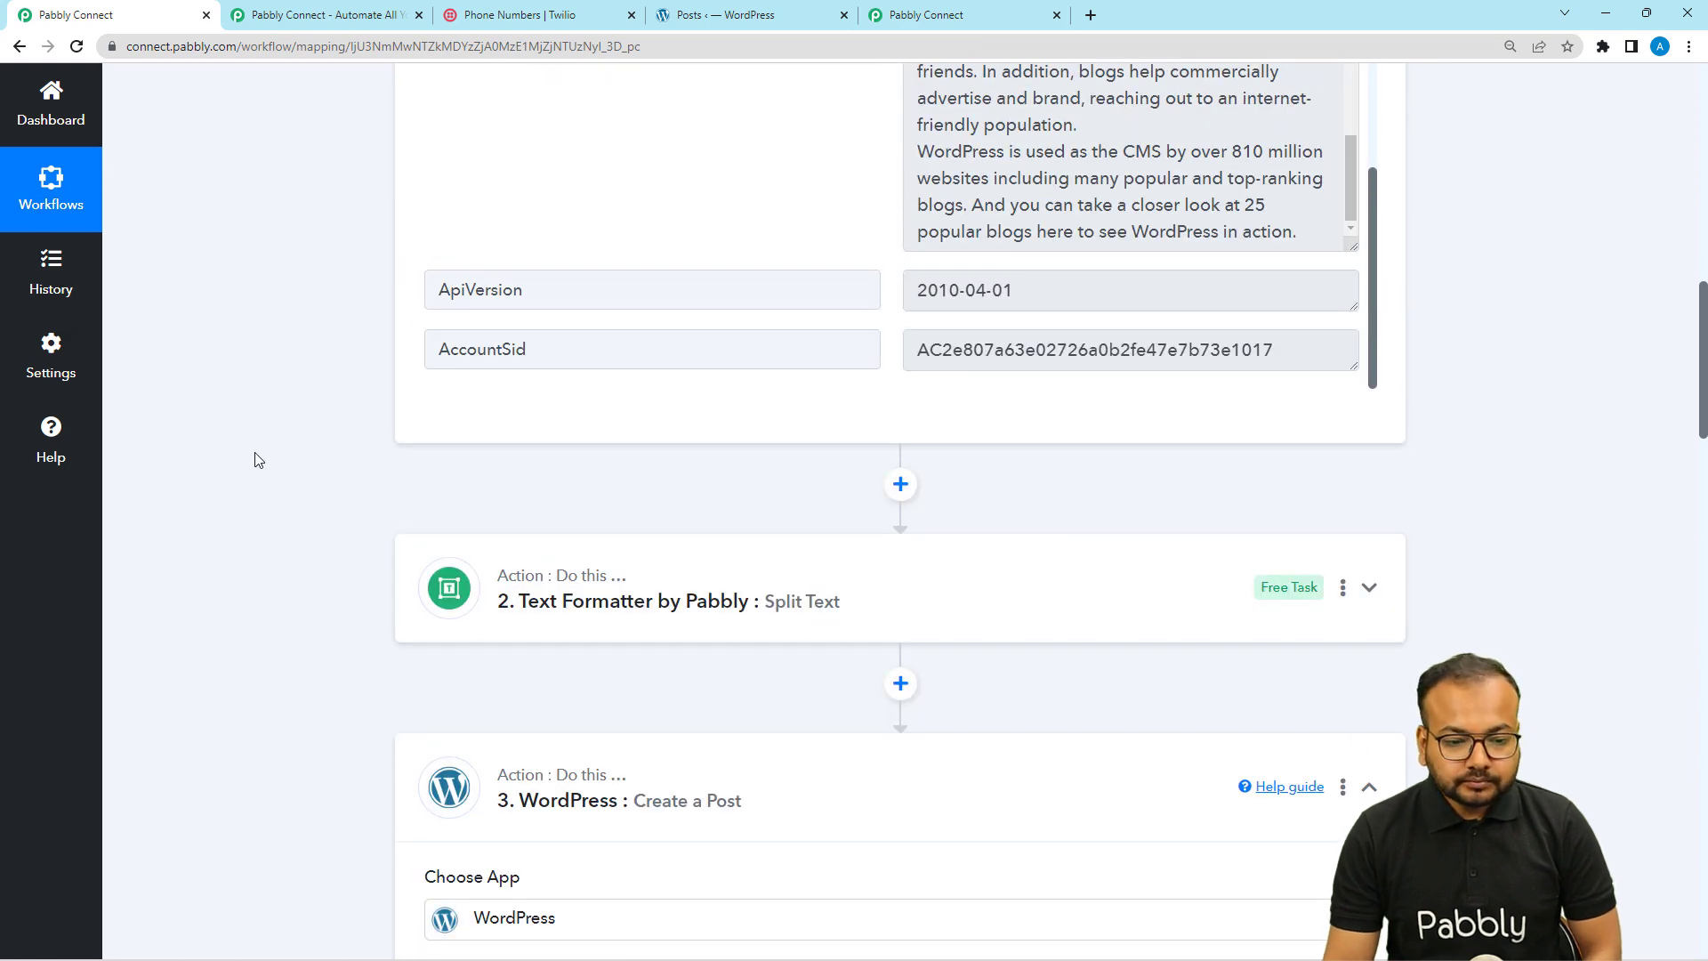
scroll(267, 481, "up", 3)
scroll(1163, 465, "up", 5)
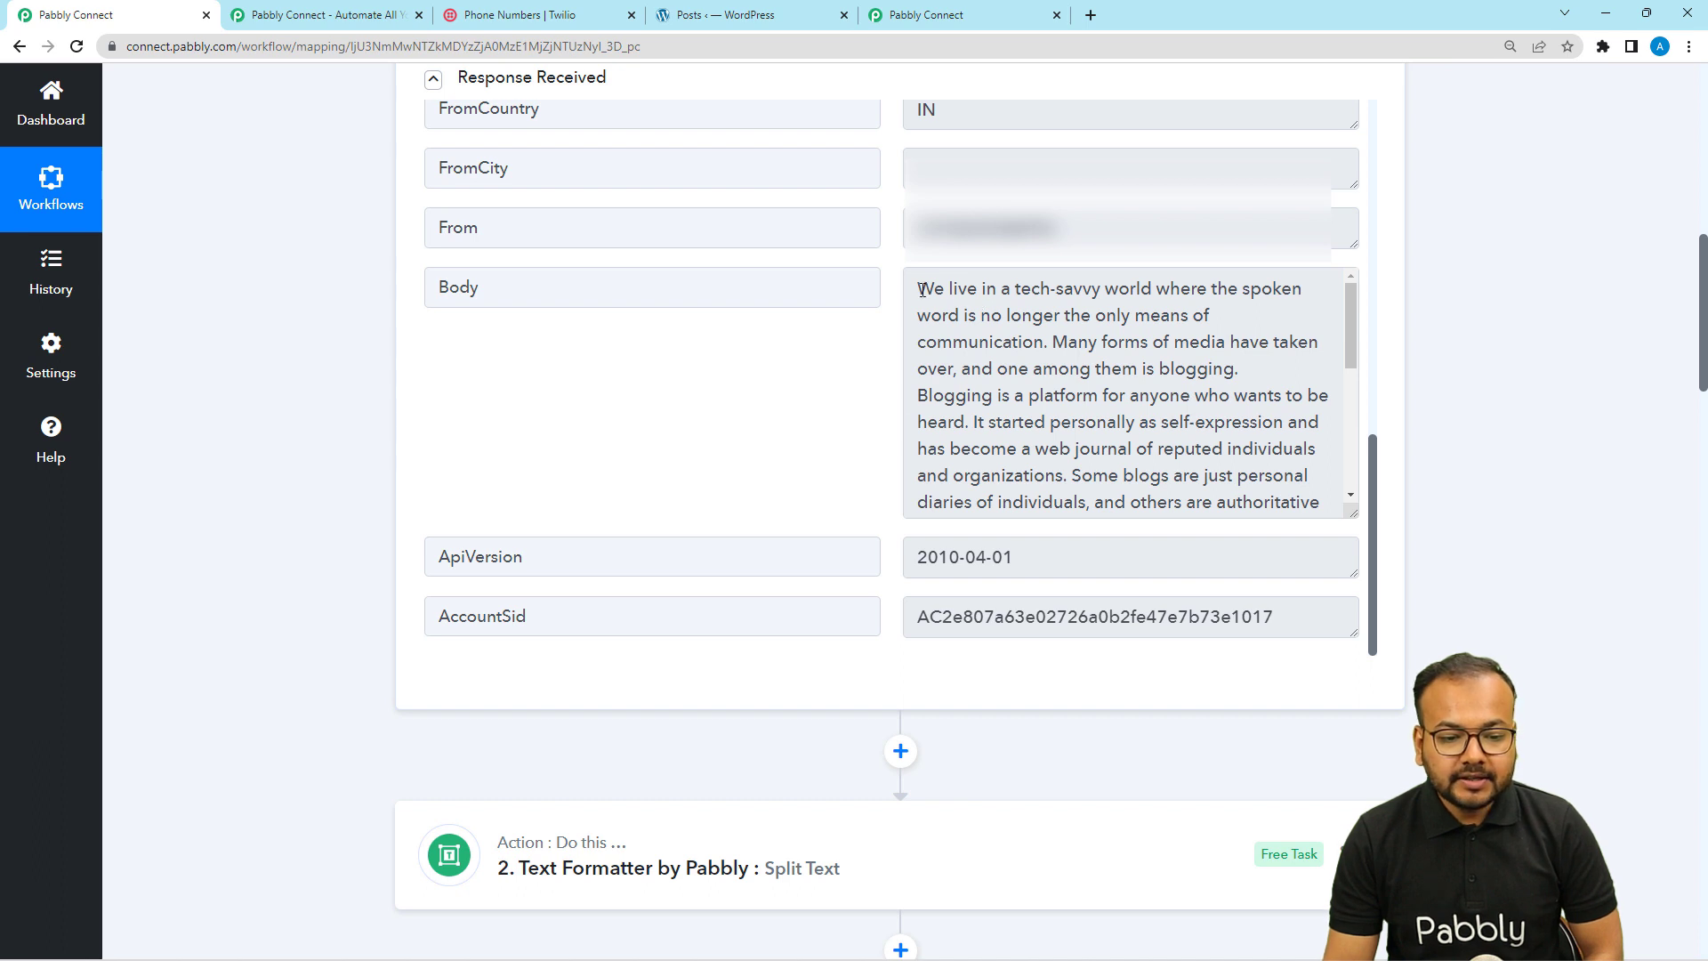
left_click_drag(916, 288, 1048, 347)
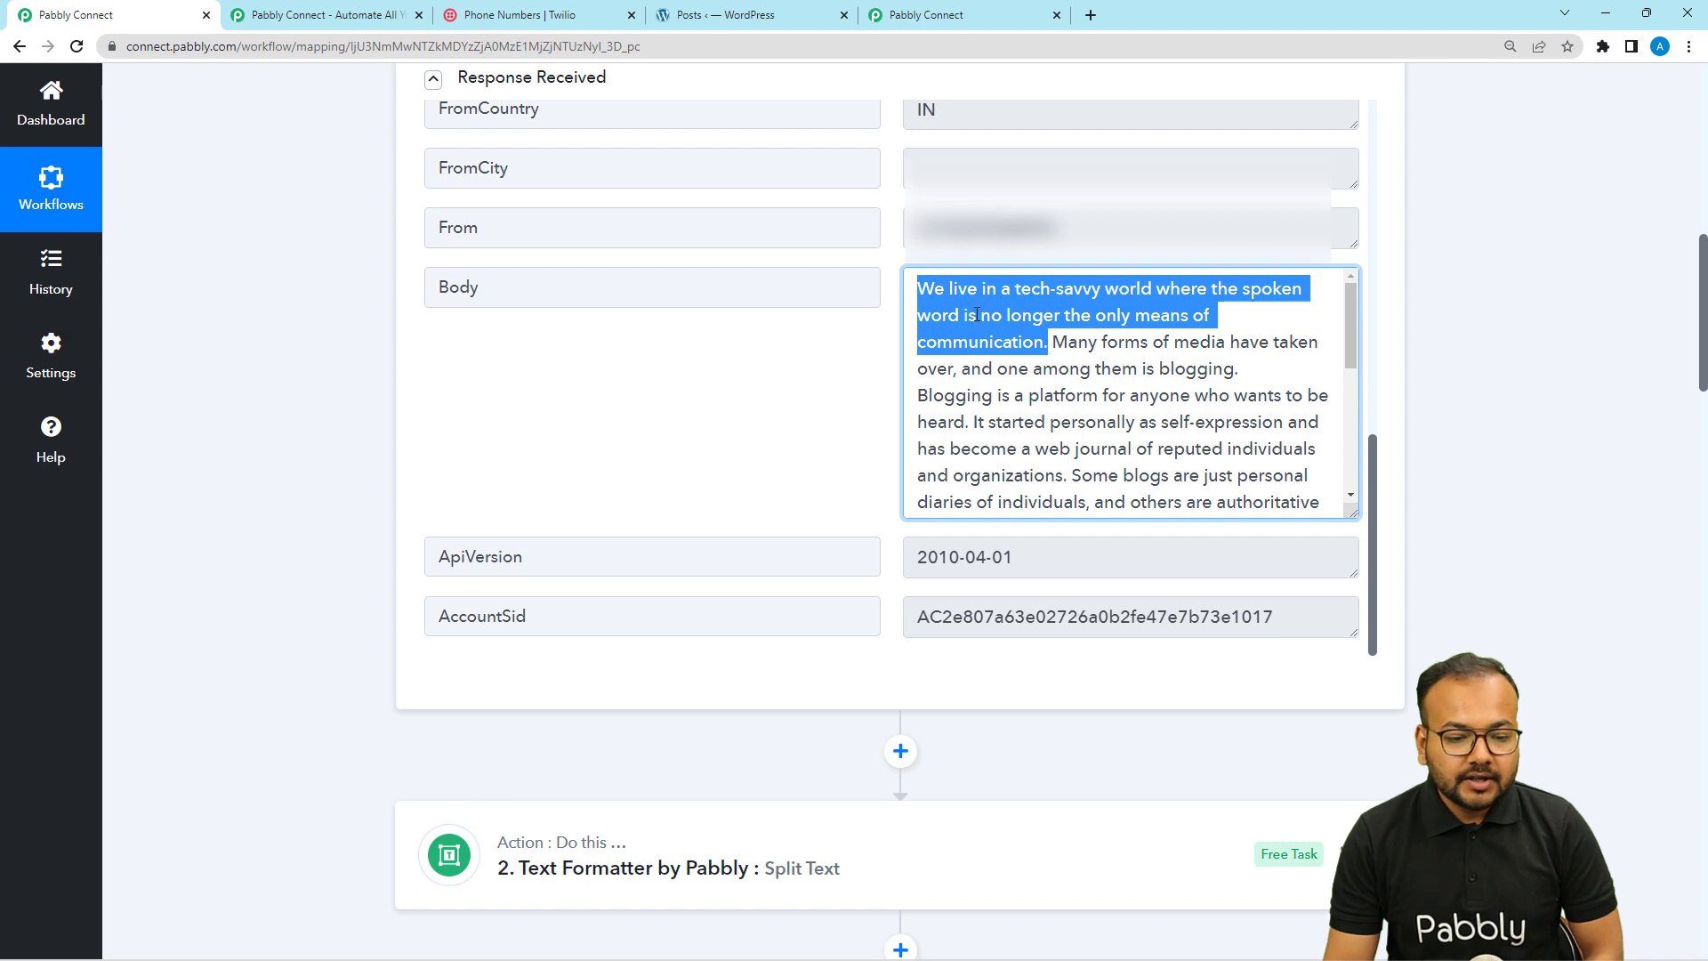
scroll(322, 445, "down", 6)
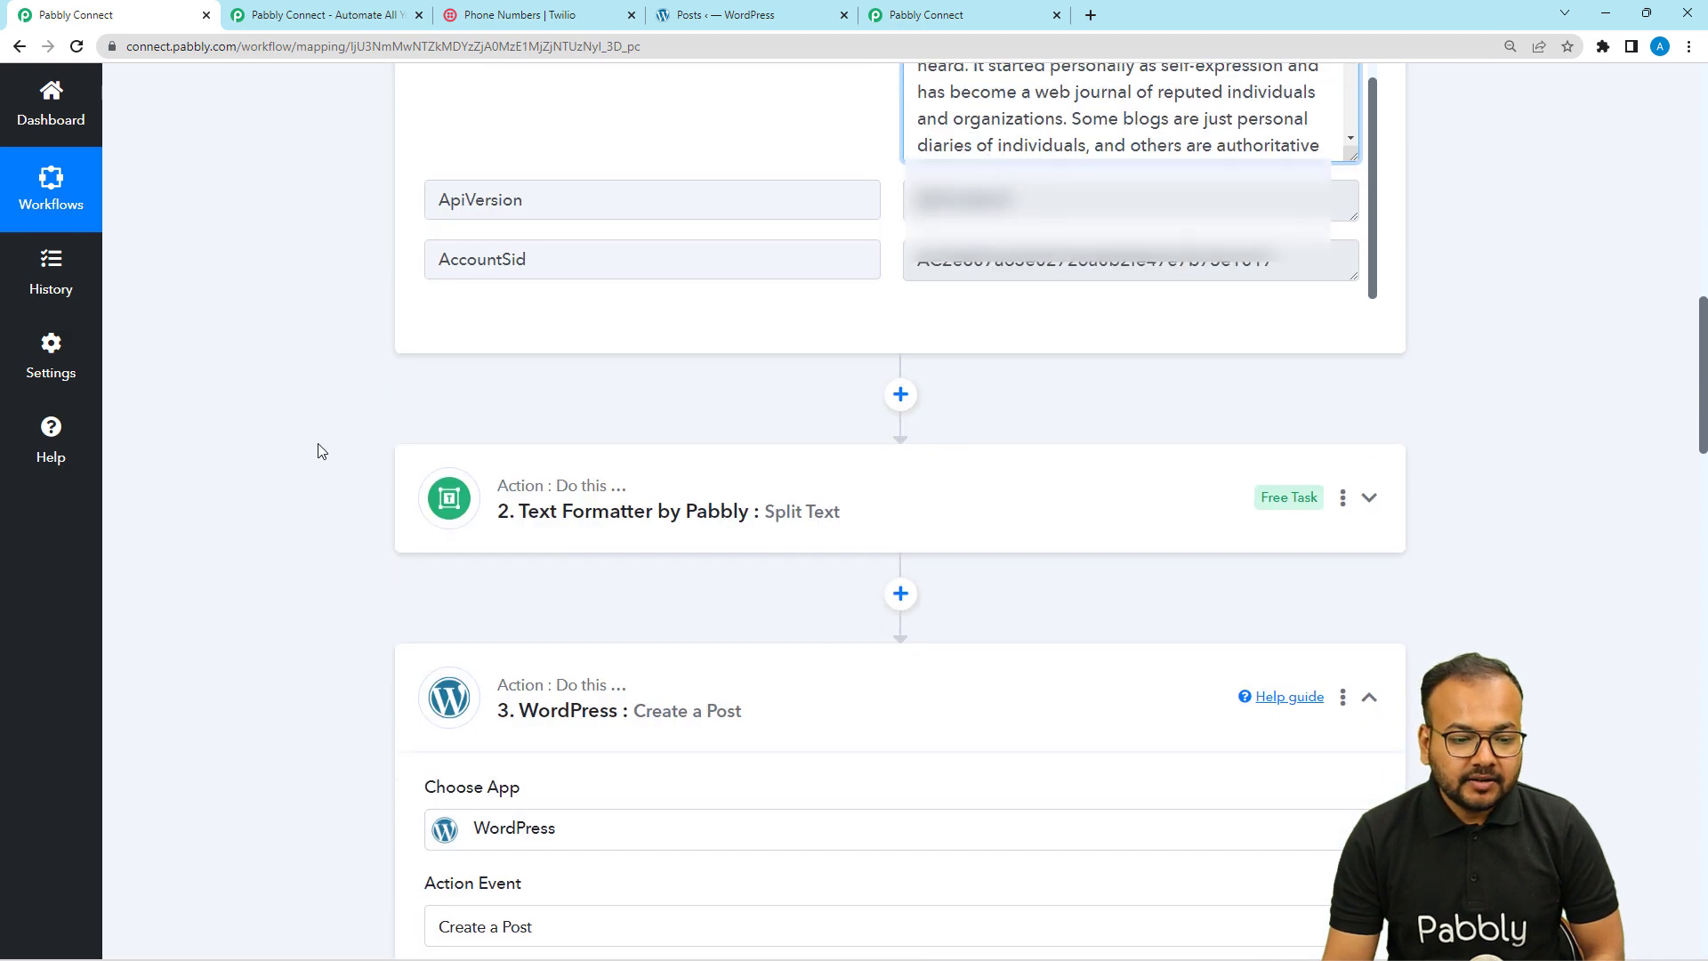
left_click(549, 354)
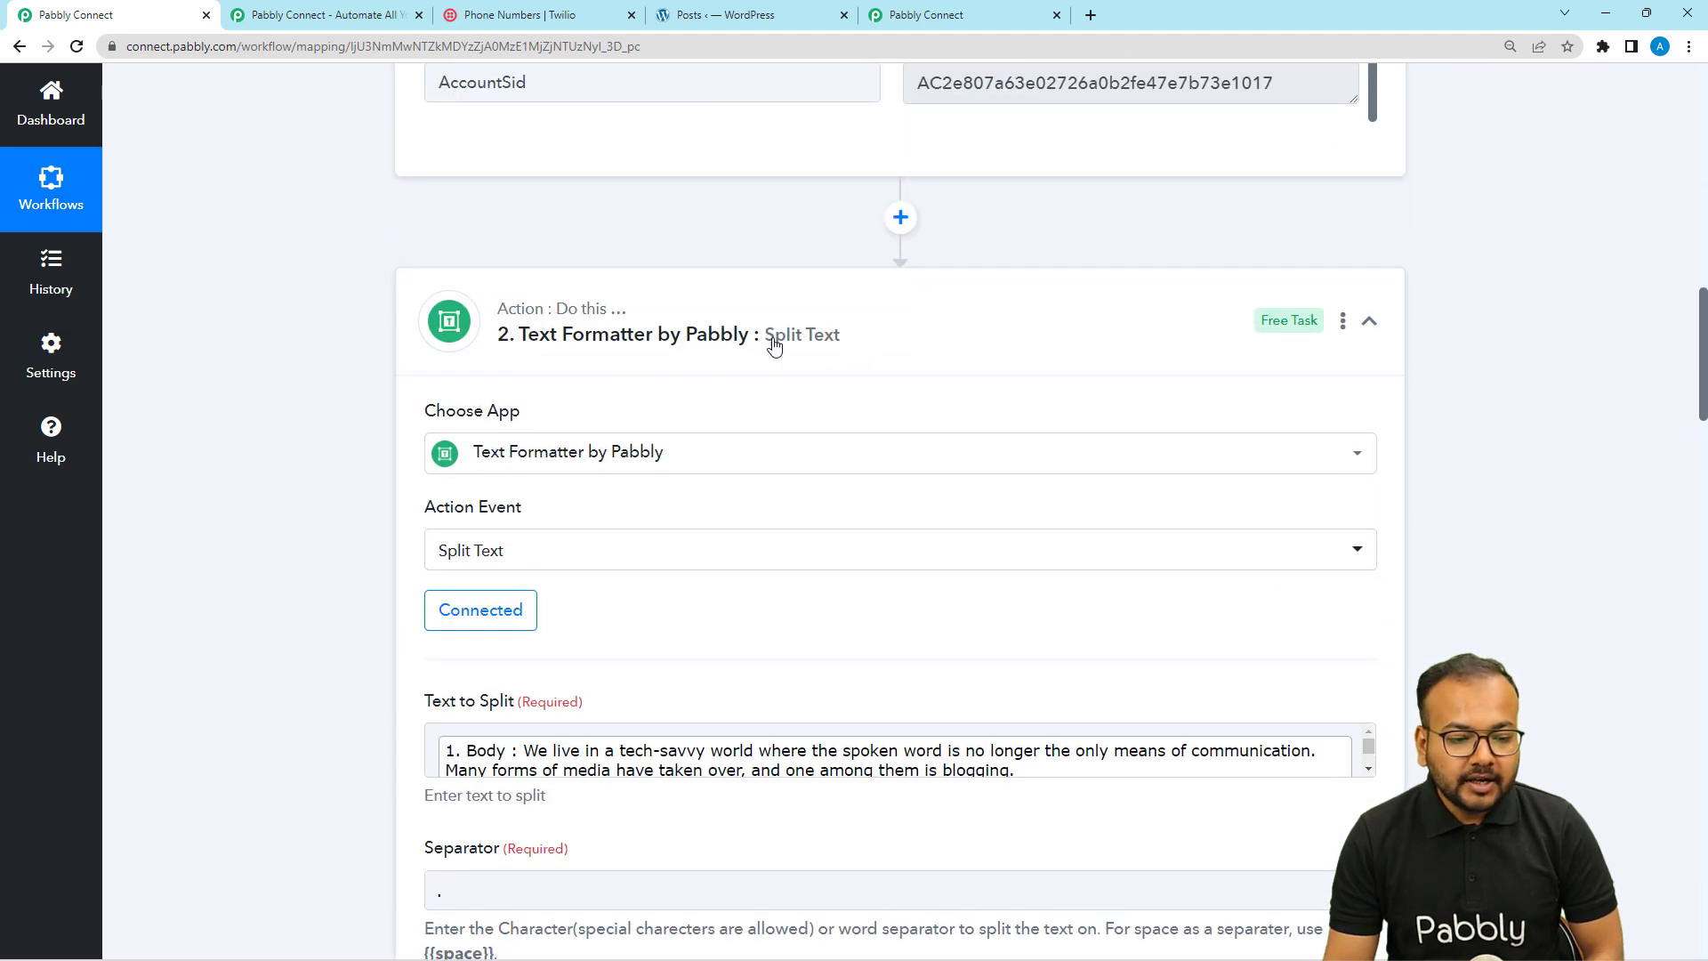
Return to the new Pabbly Connect workflow and cancel the WordPress account connection form
left_click(907, 15)
left_click(781, 919)
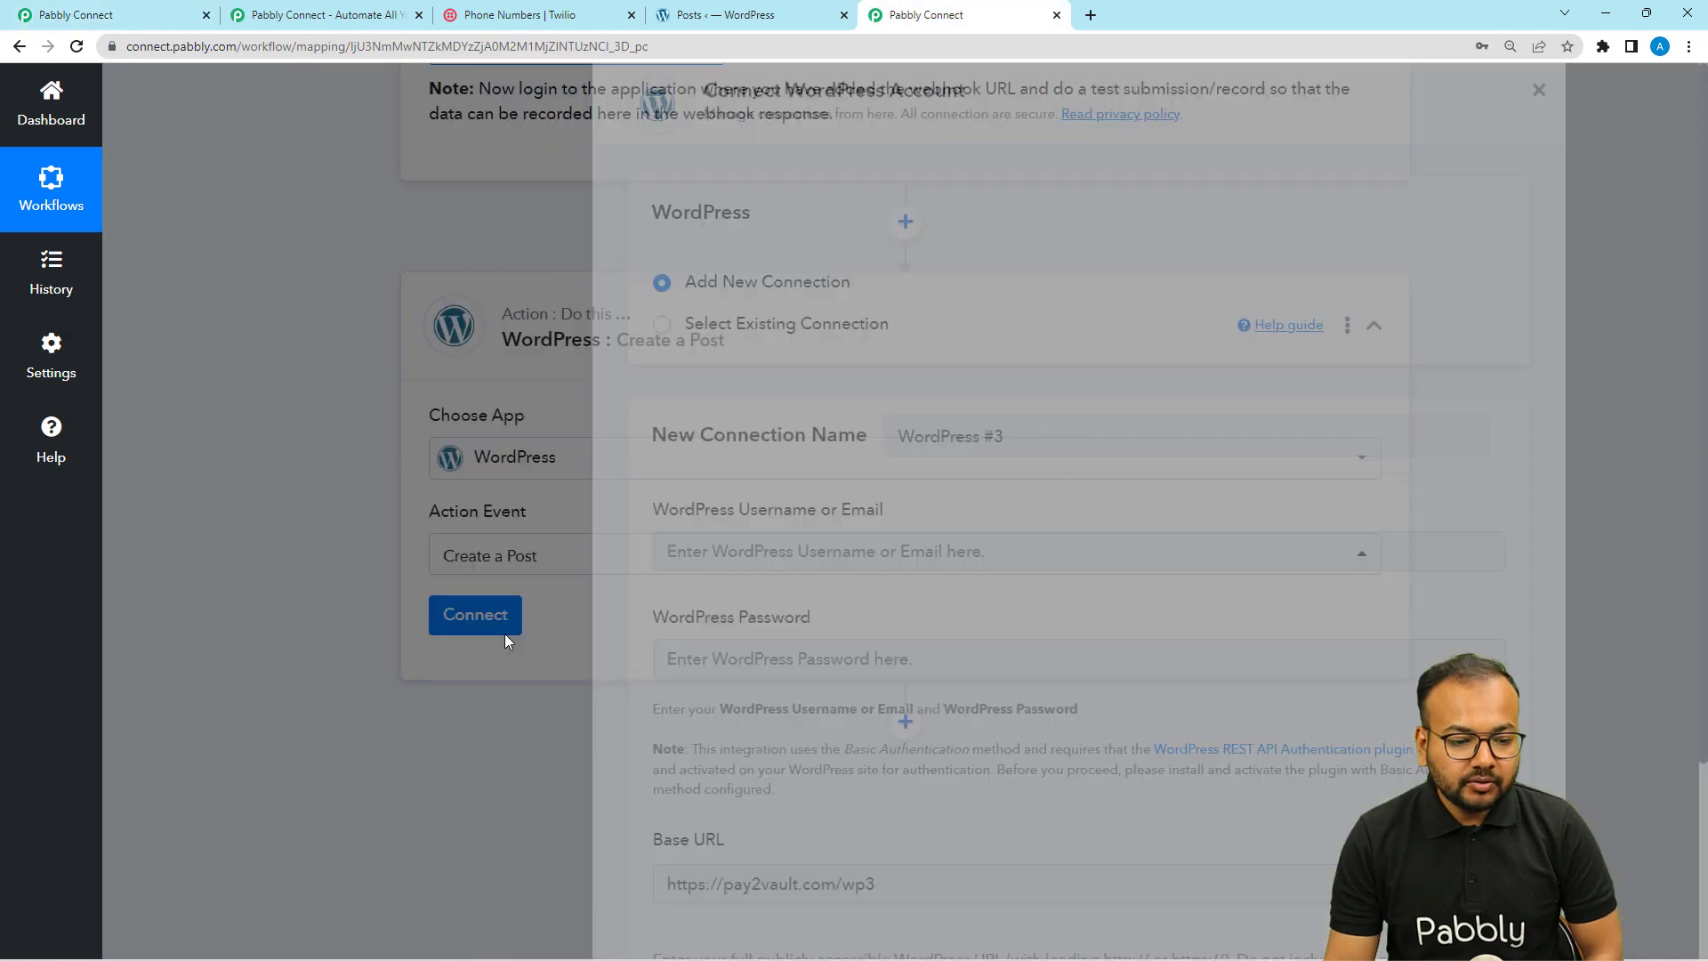
Insert a Text Formatter by Pabbly action between the trigger and the WordPress action
left_click(901, 222)
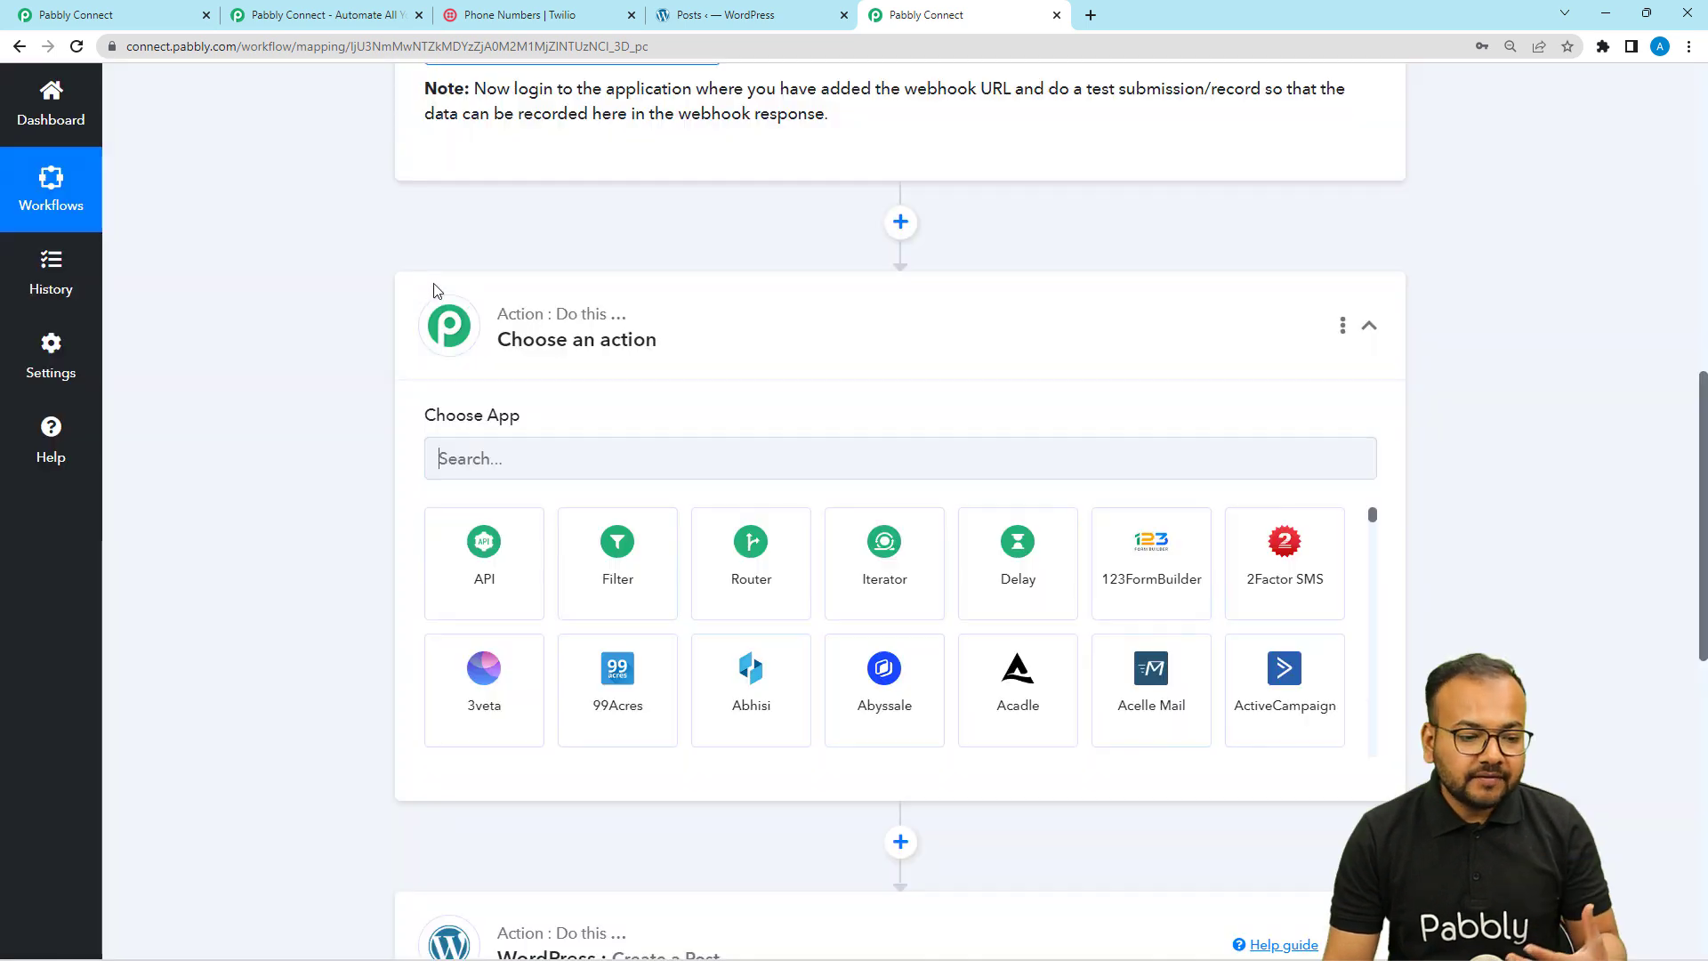
type("text")
left_click(617, 556)
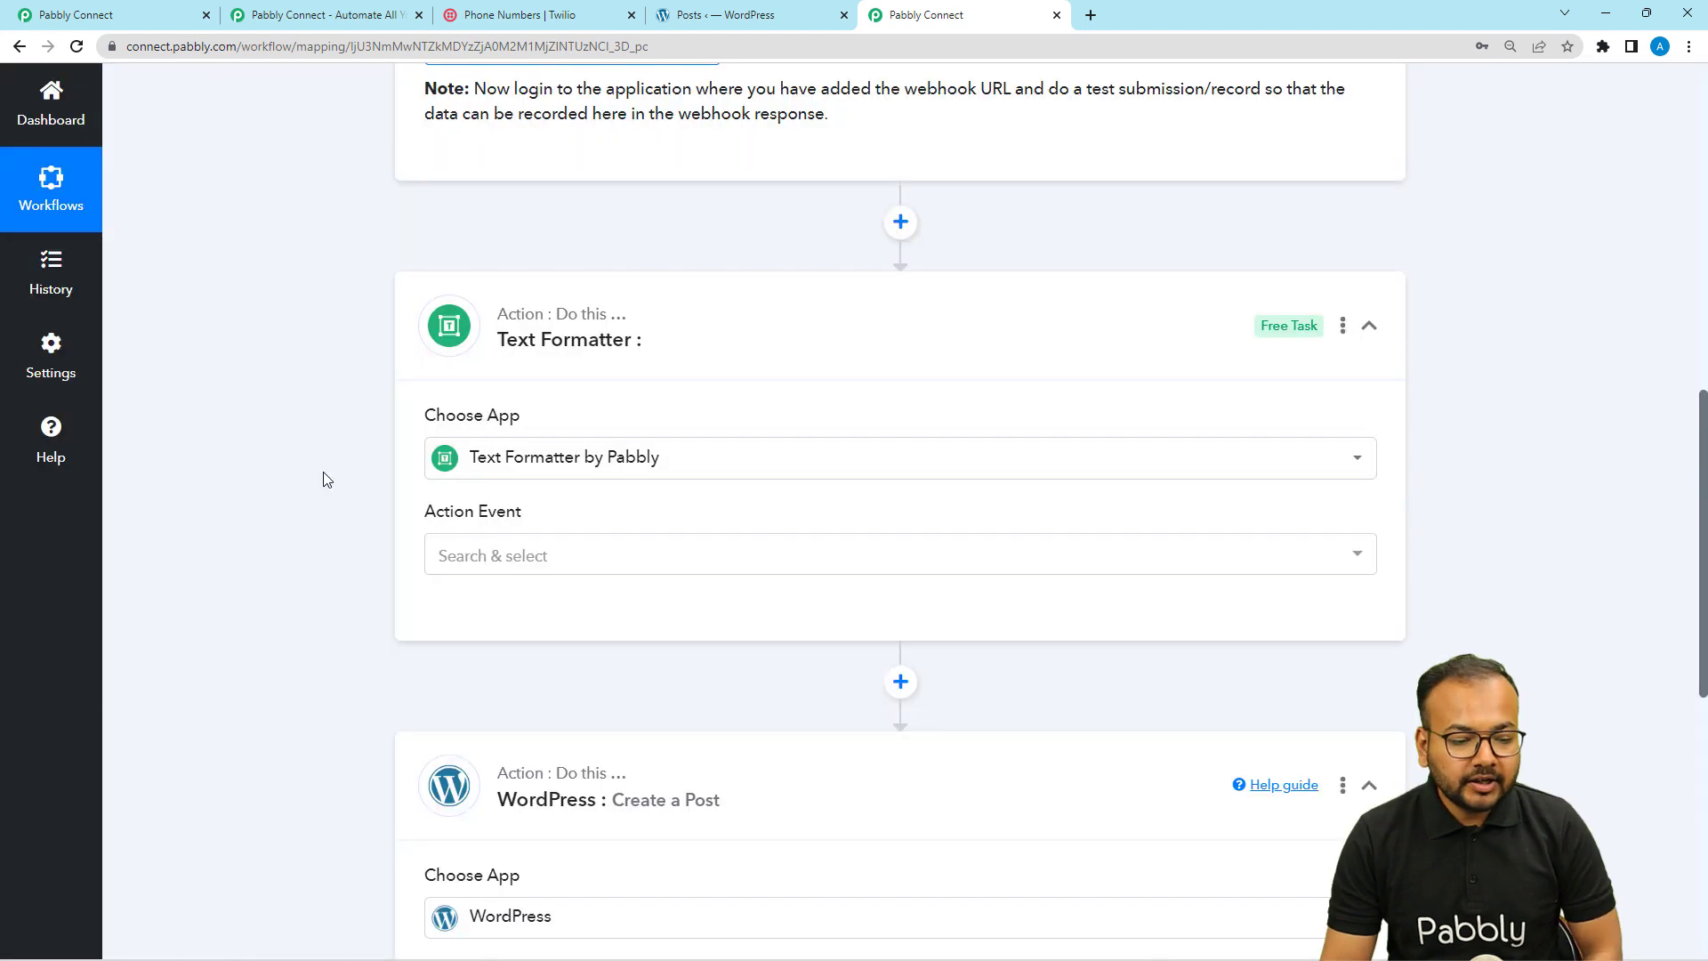
scroll(330, 481, "down", 2)
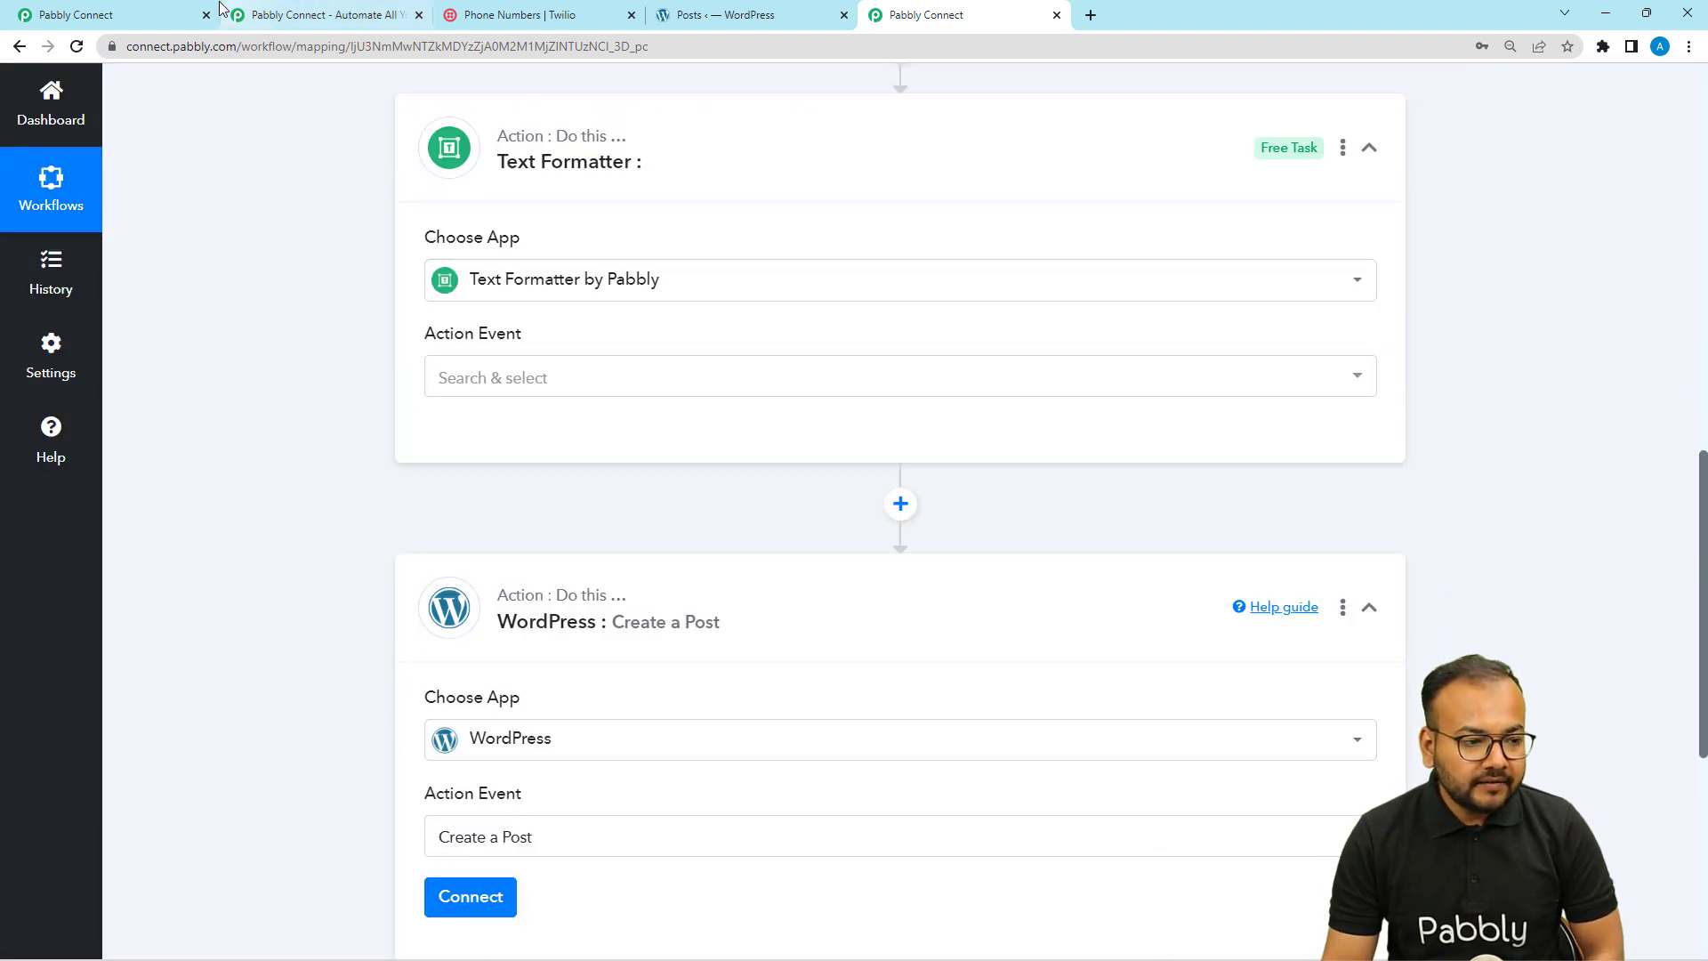
Switch to the existing "Twilio to Wordpress" workflow and choose Split Text as the Text Formatter's action event
left_click(137, 18)
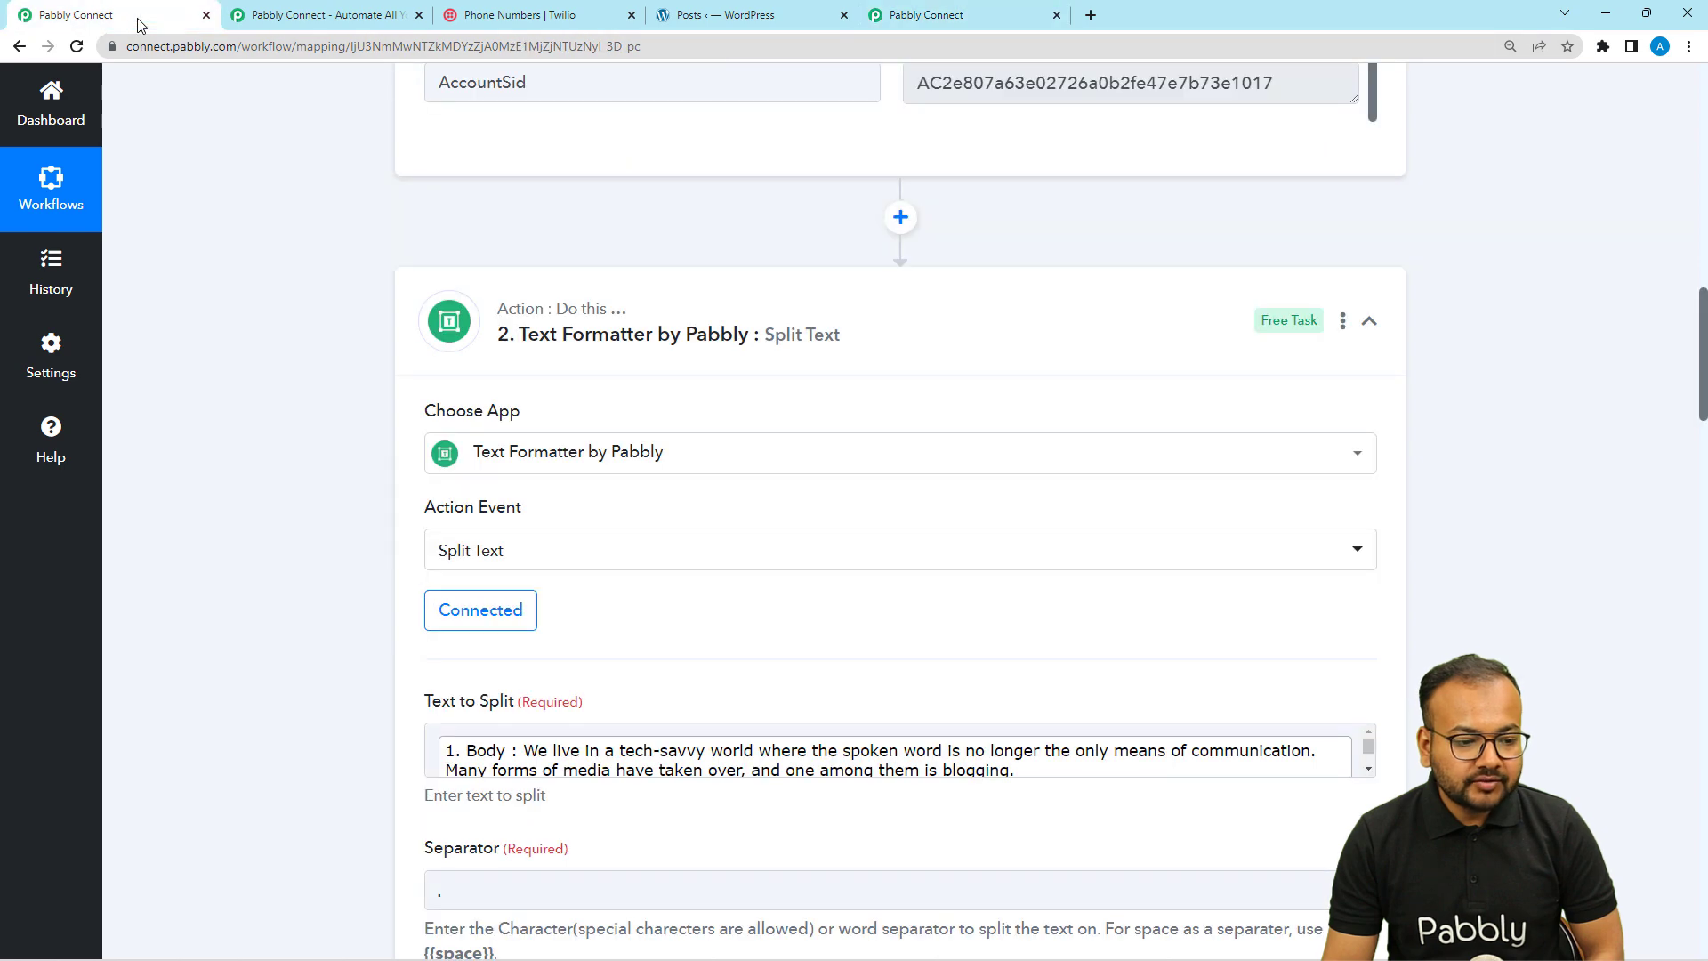
scroll(305, 481, "down", 2)
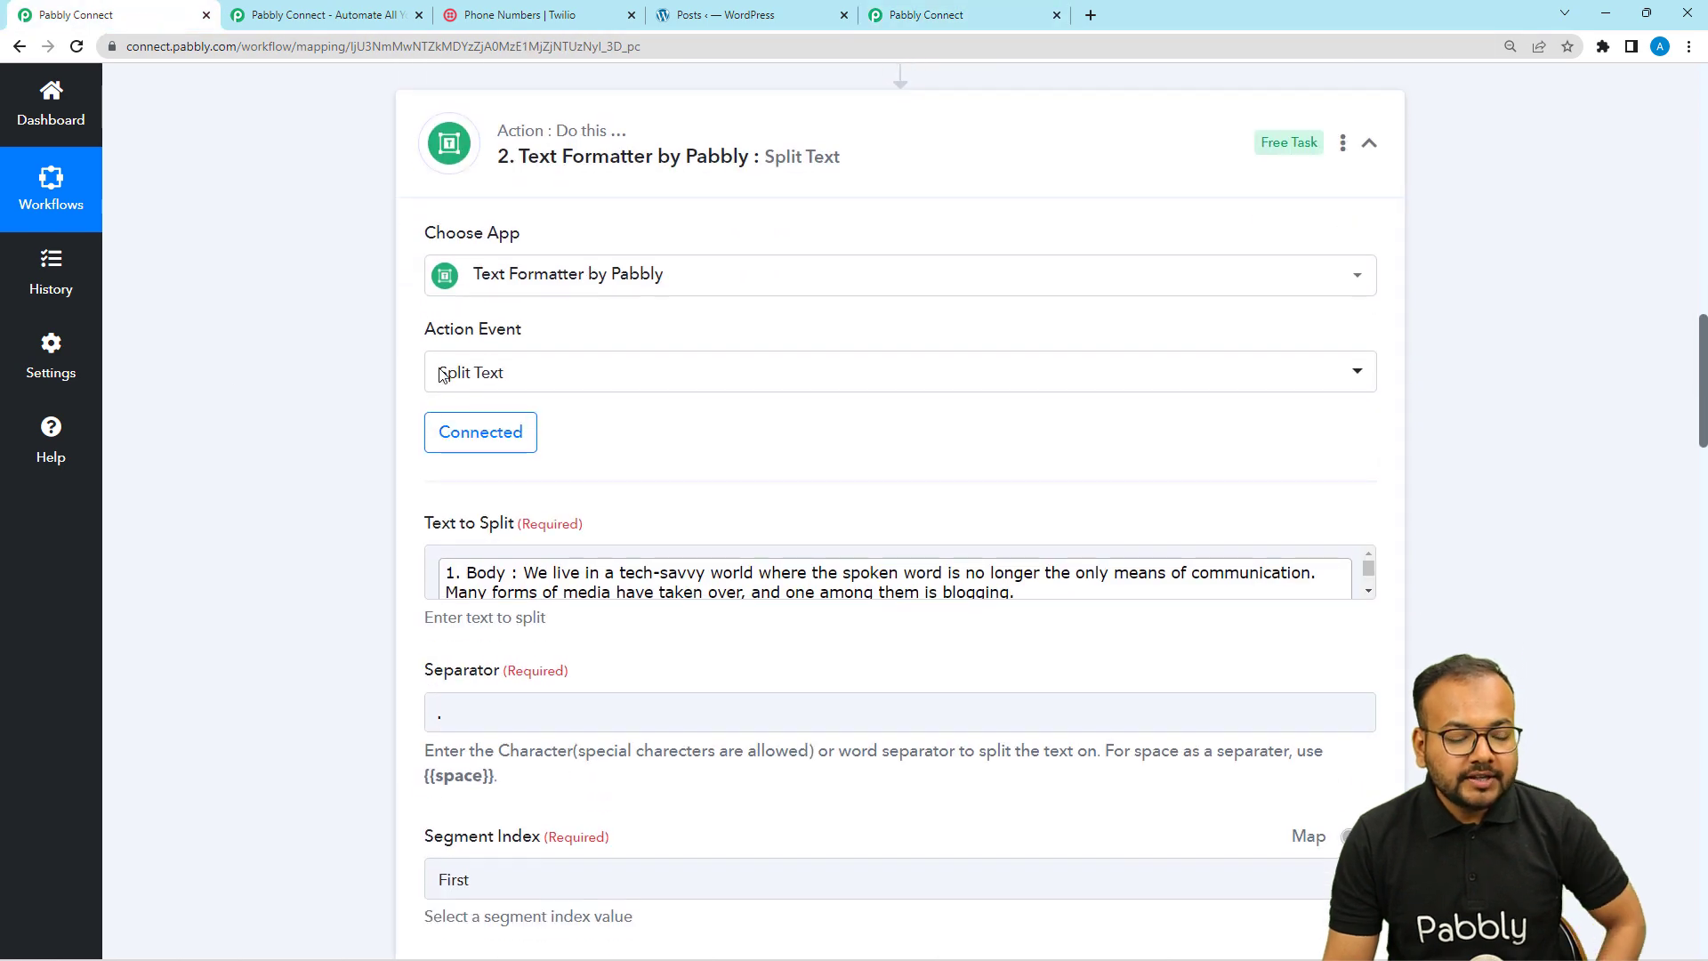
left_click(514, 384)
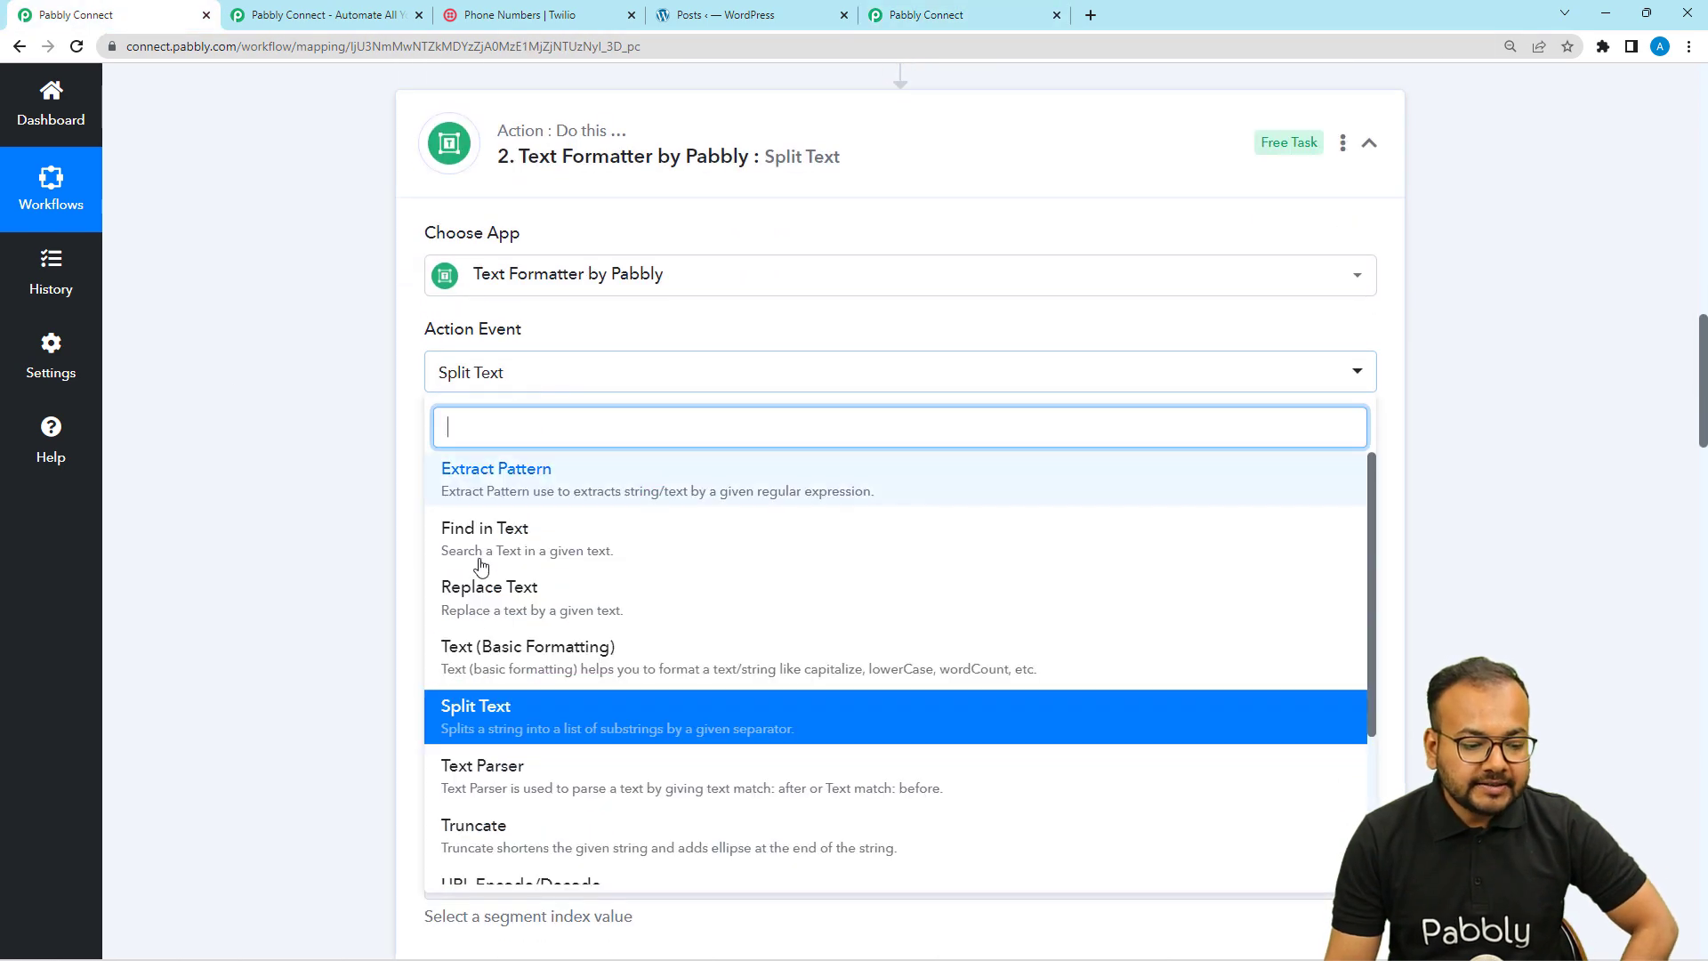
left_click(478, 717)
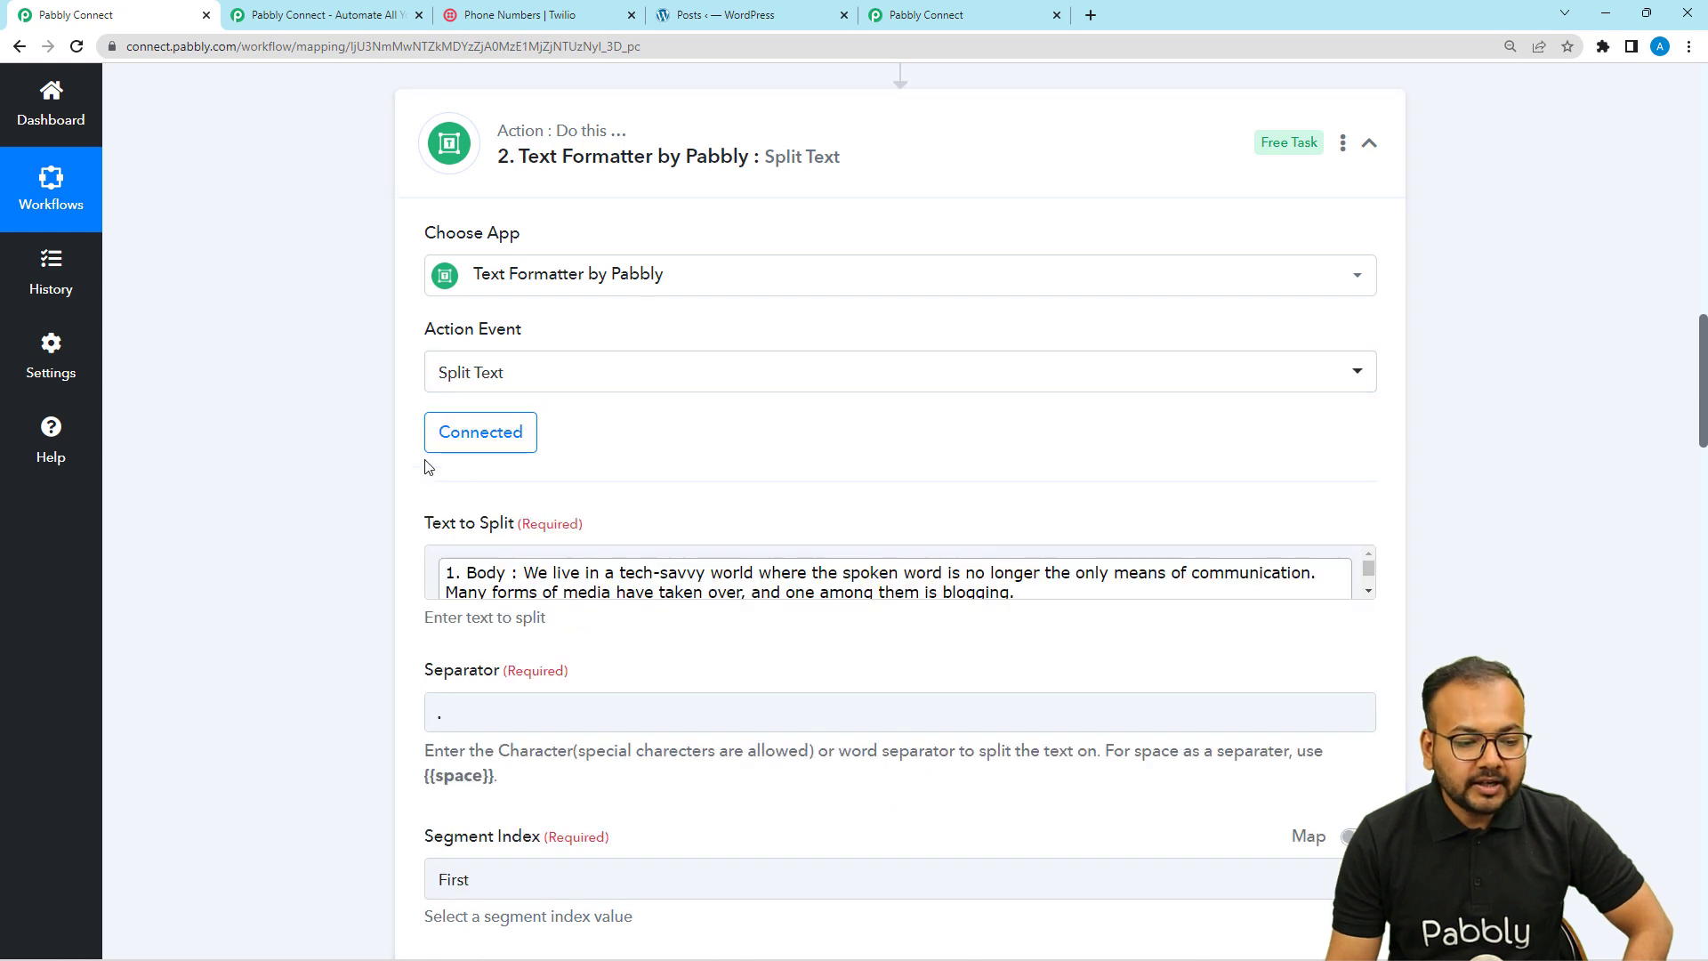
Clear the mapped Body from the Split Text action's Text to Split field
scroll(354, 483, "down", 2)
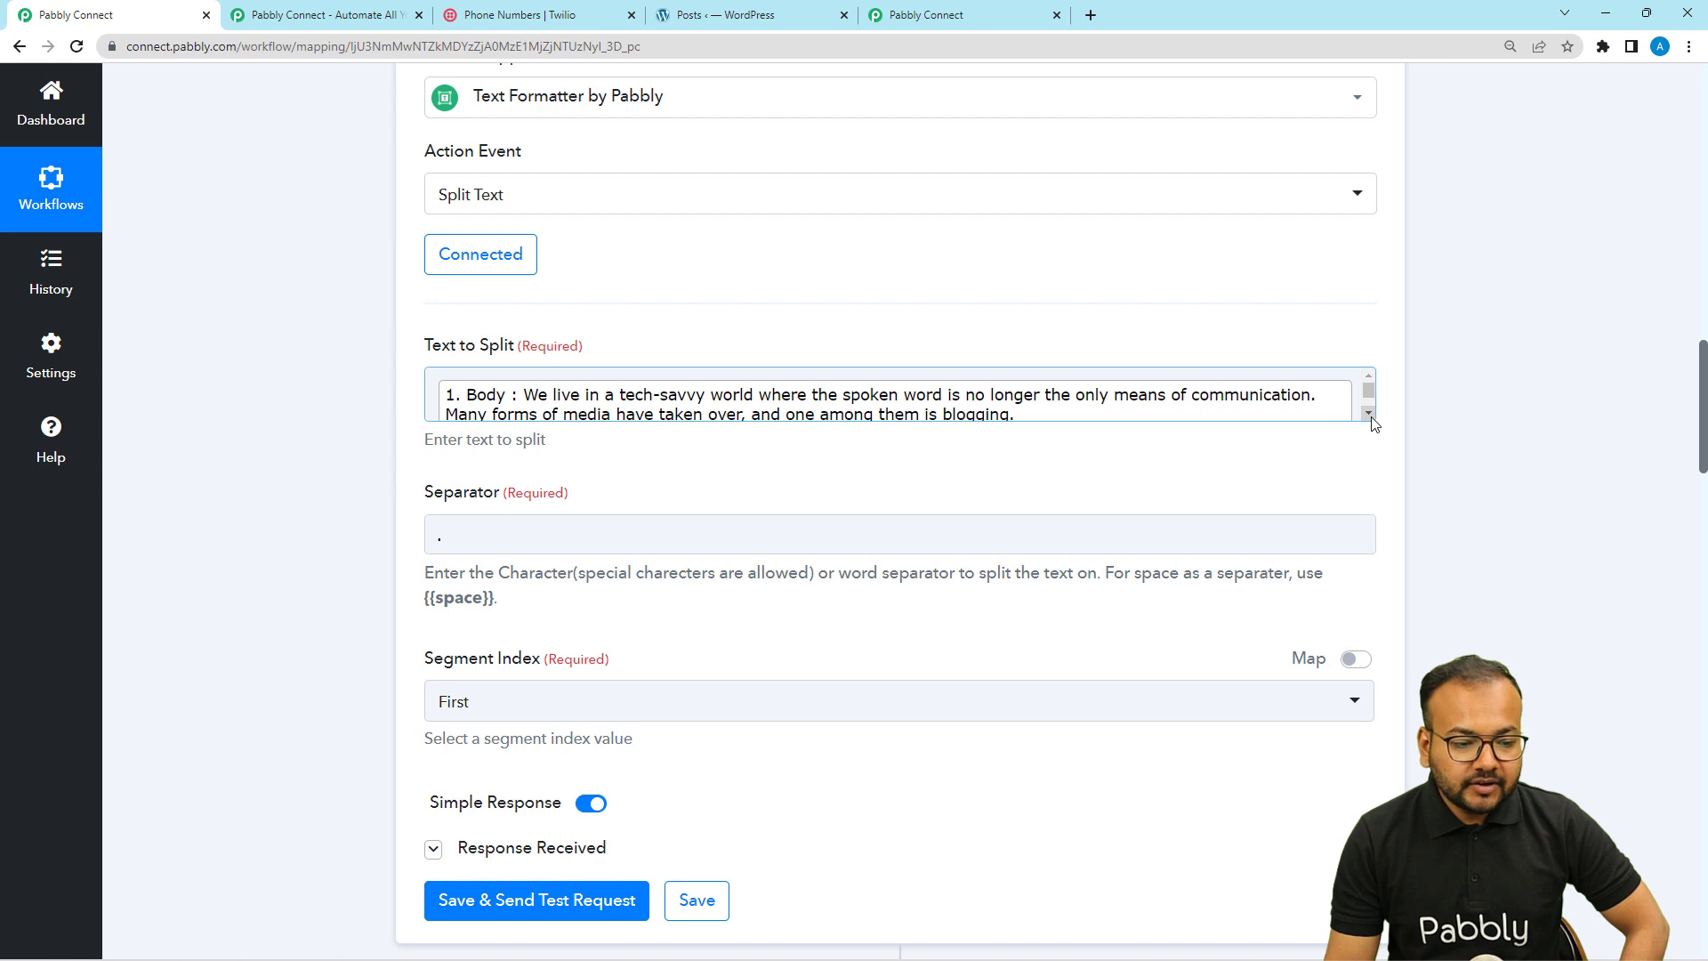
left_click(396, 343)
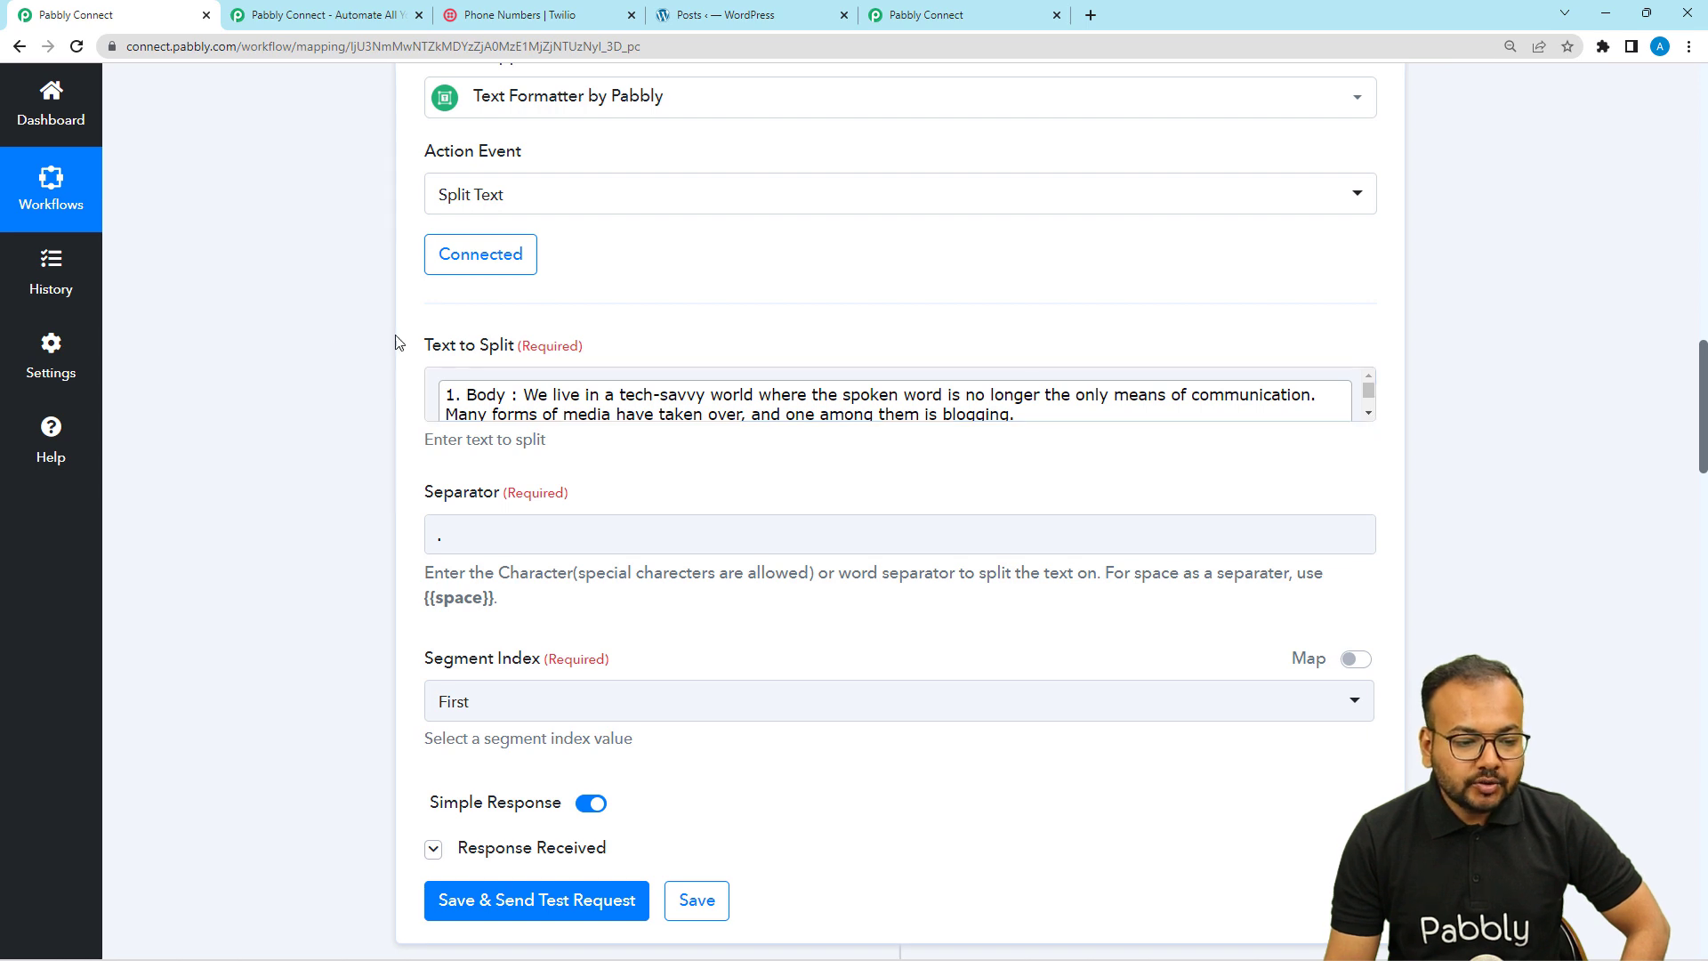
left_click(1373, 418)
left_click(1101, 476)
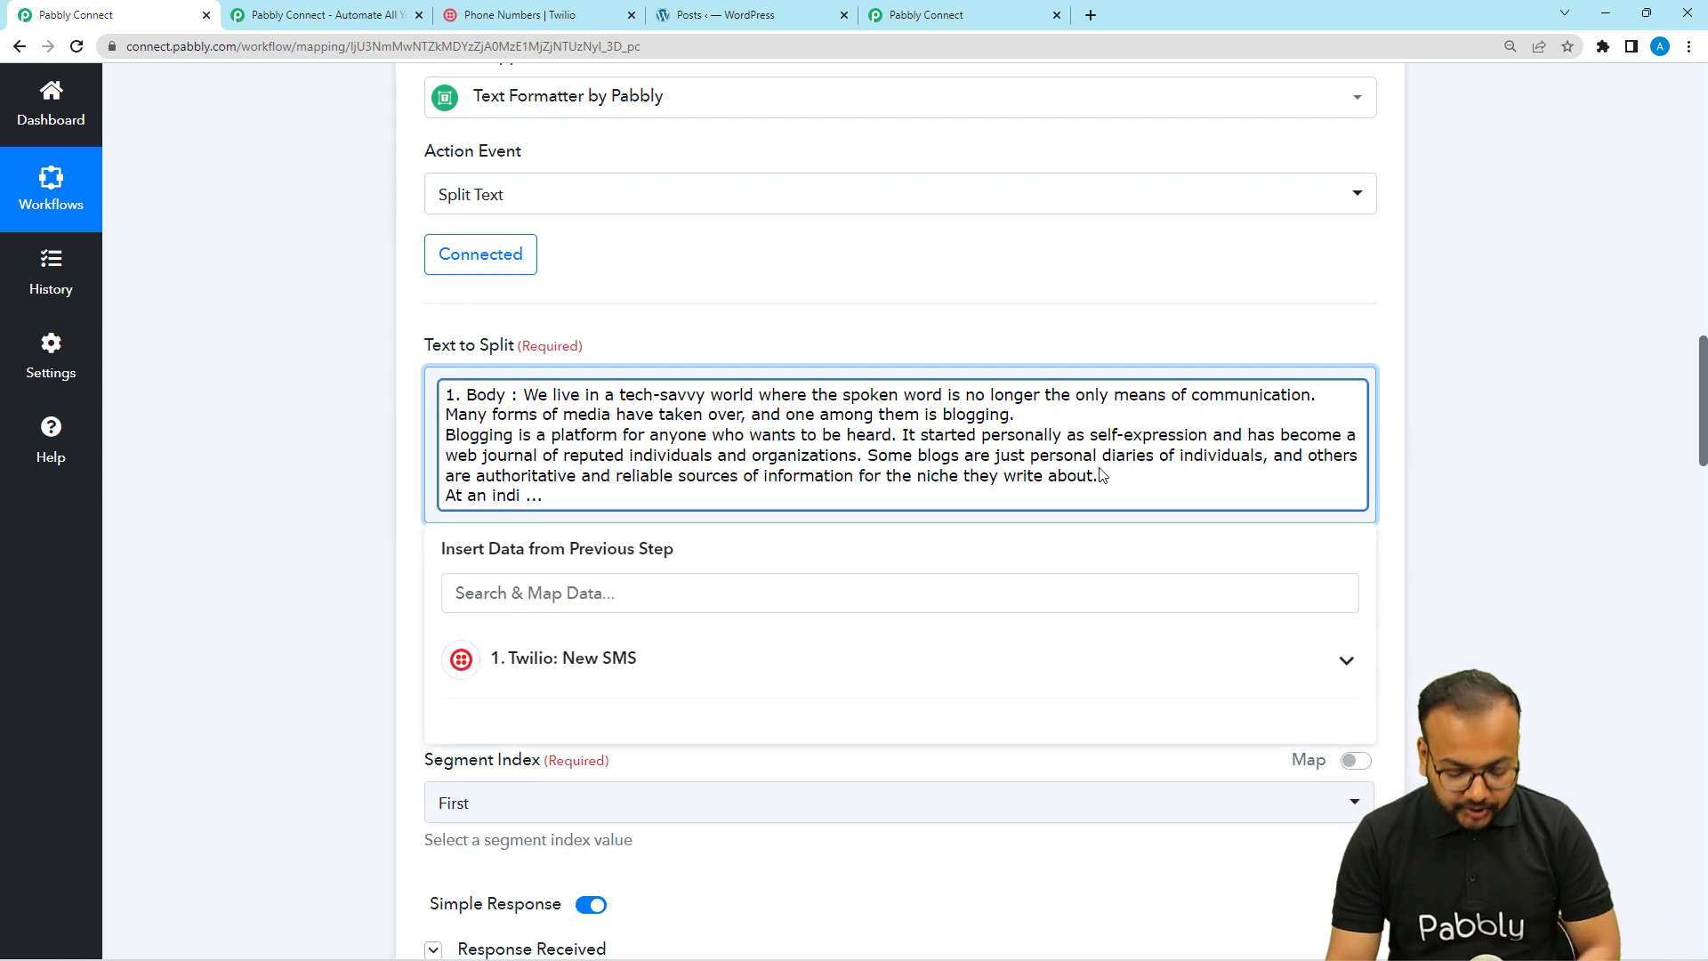
key("ctrl+a")
key("BackSpace")
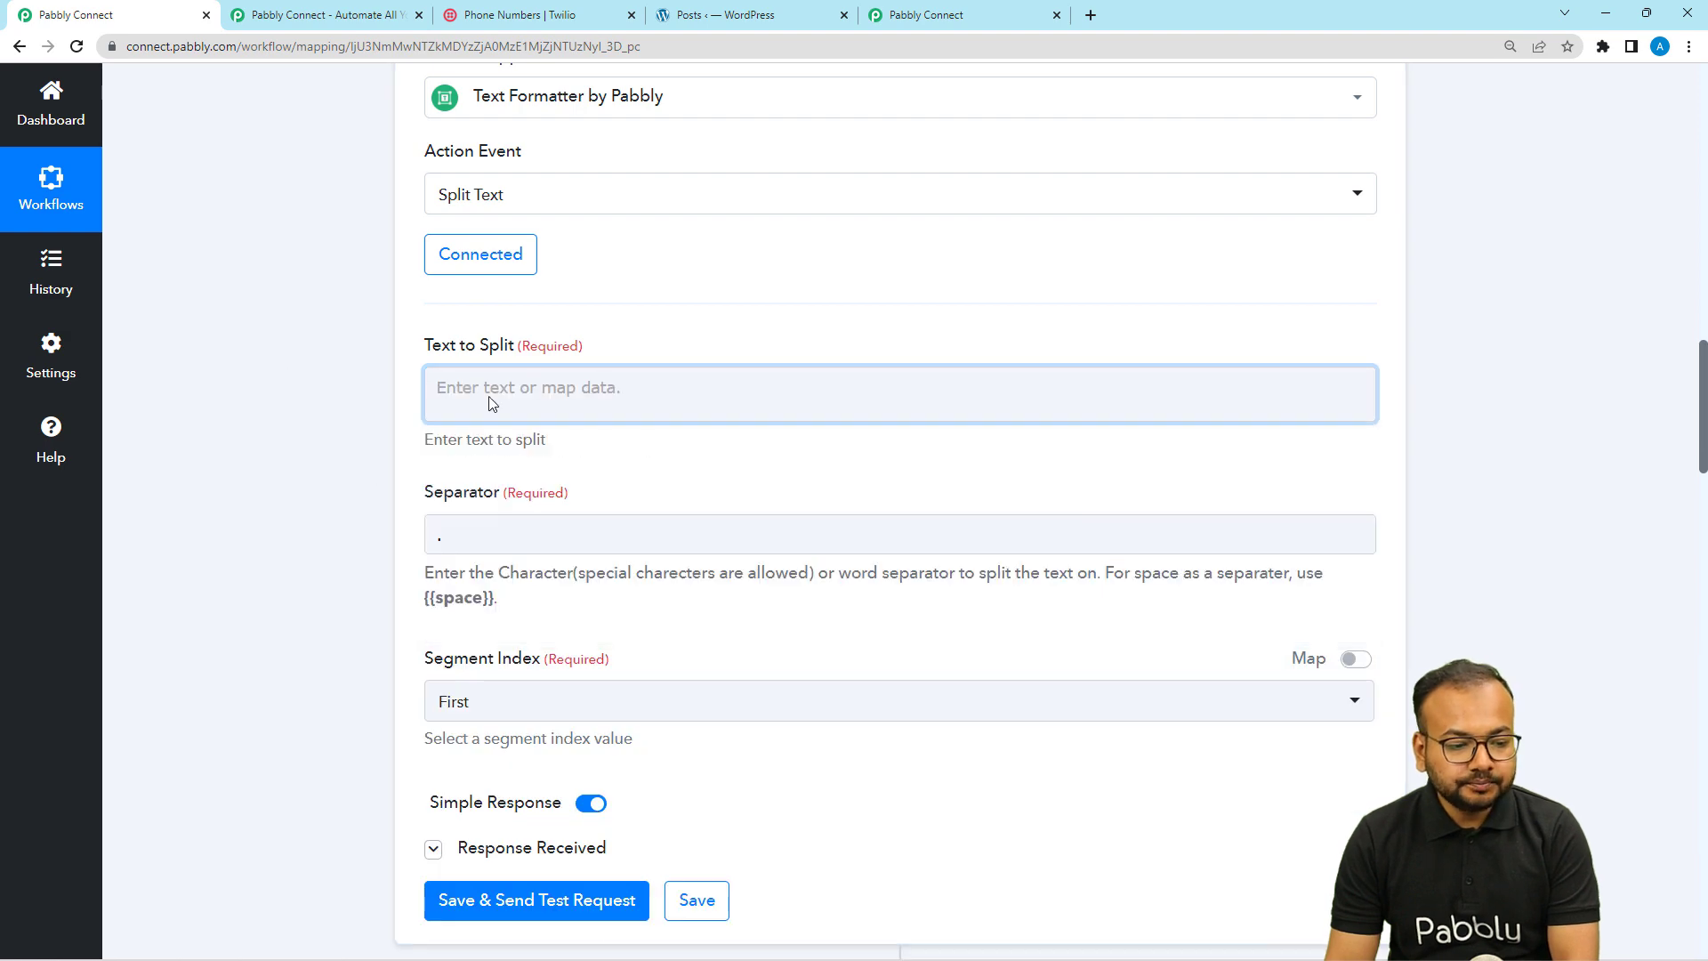
left_click(354, 367)
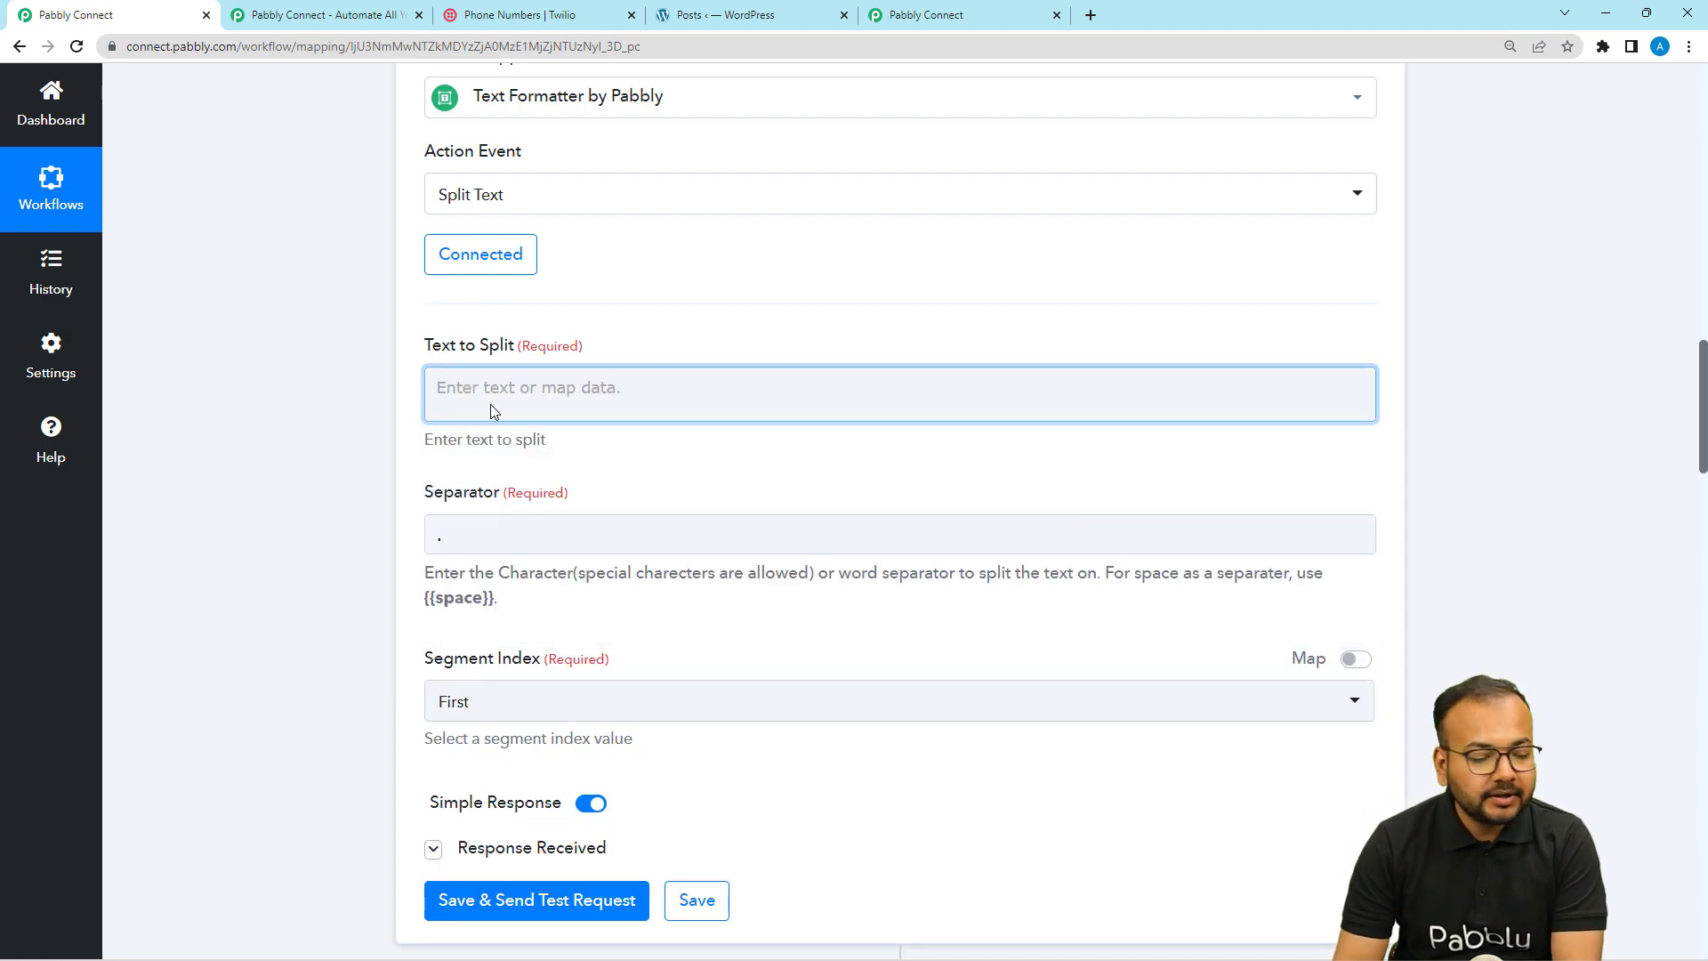
Map the Body value from the Twilio New SMS step into the Text to Split field
scroll(379, 431, "up", 8)
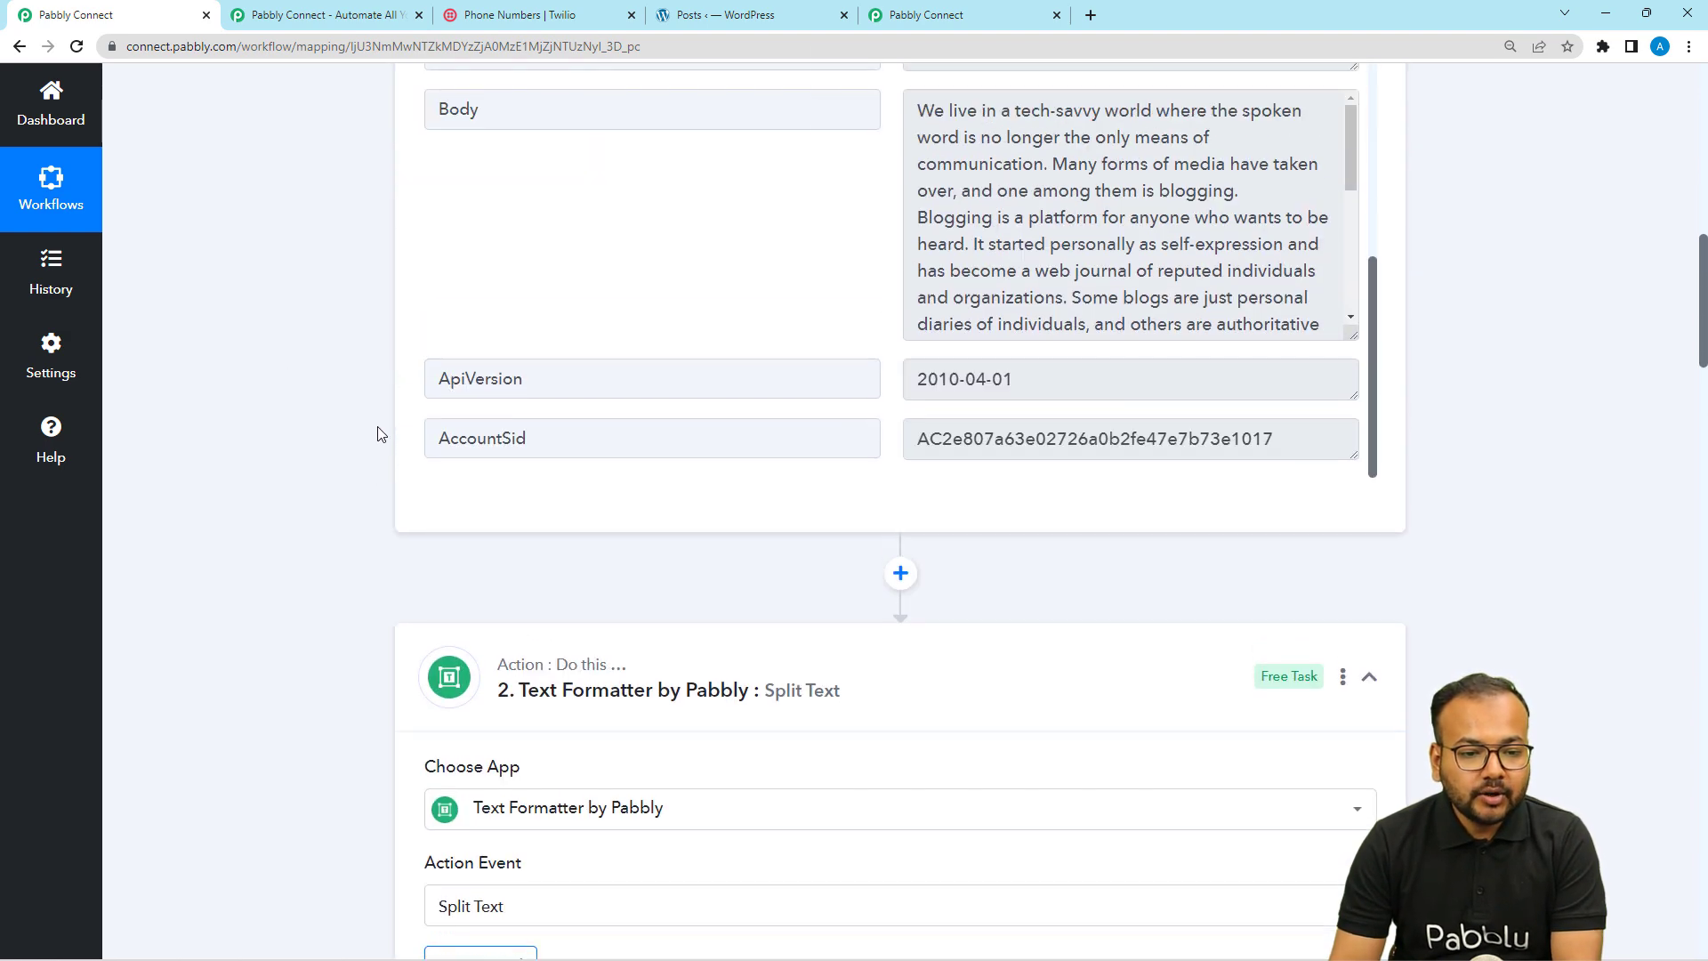
scroll(378, 433, "up", 2)
scroll(338, 452, "down", 7)
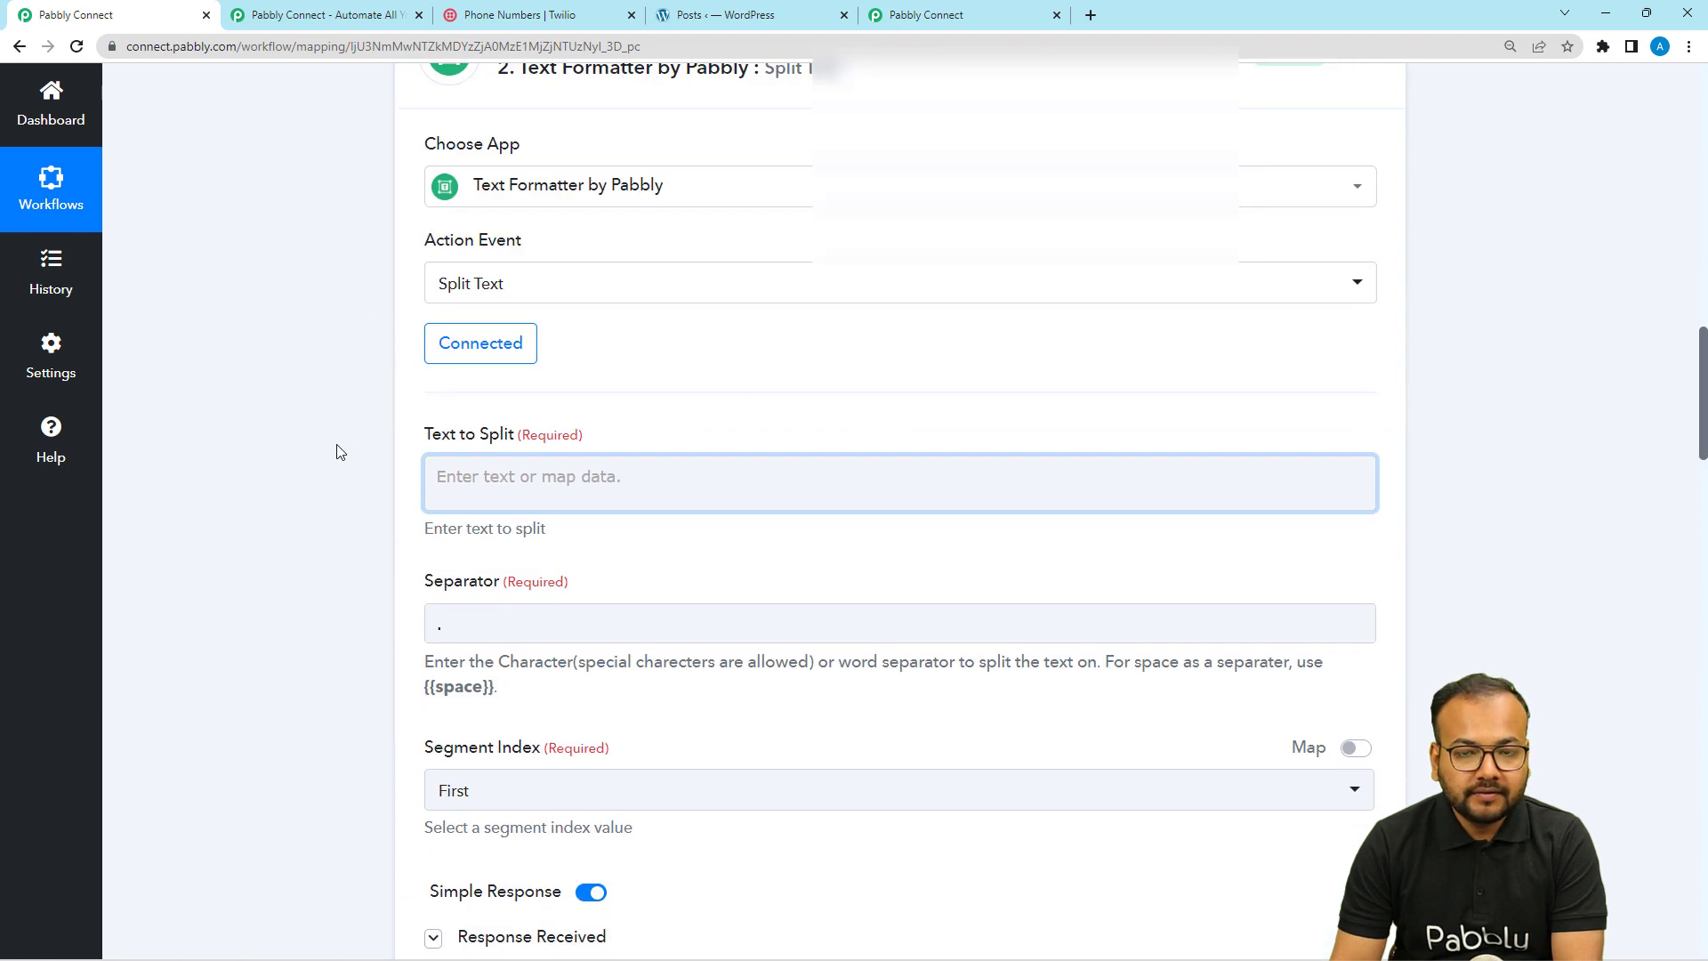
scroll(337, 452, "down", 3)
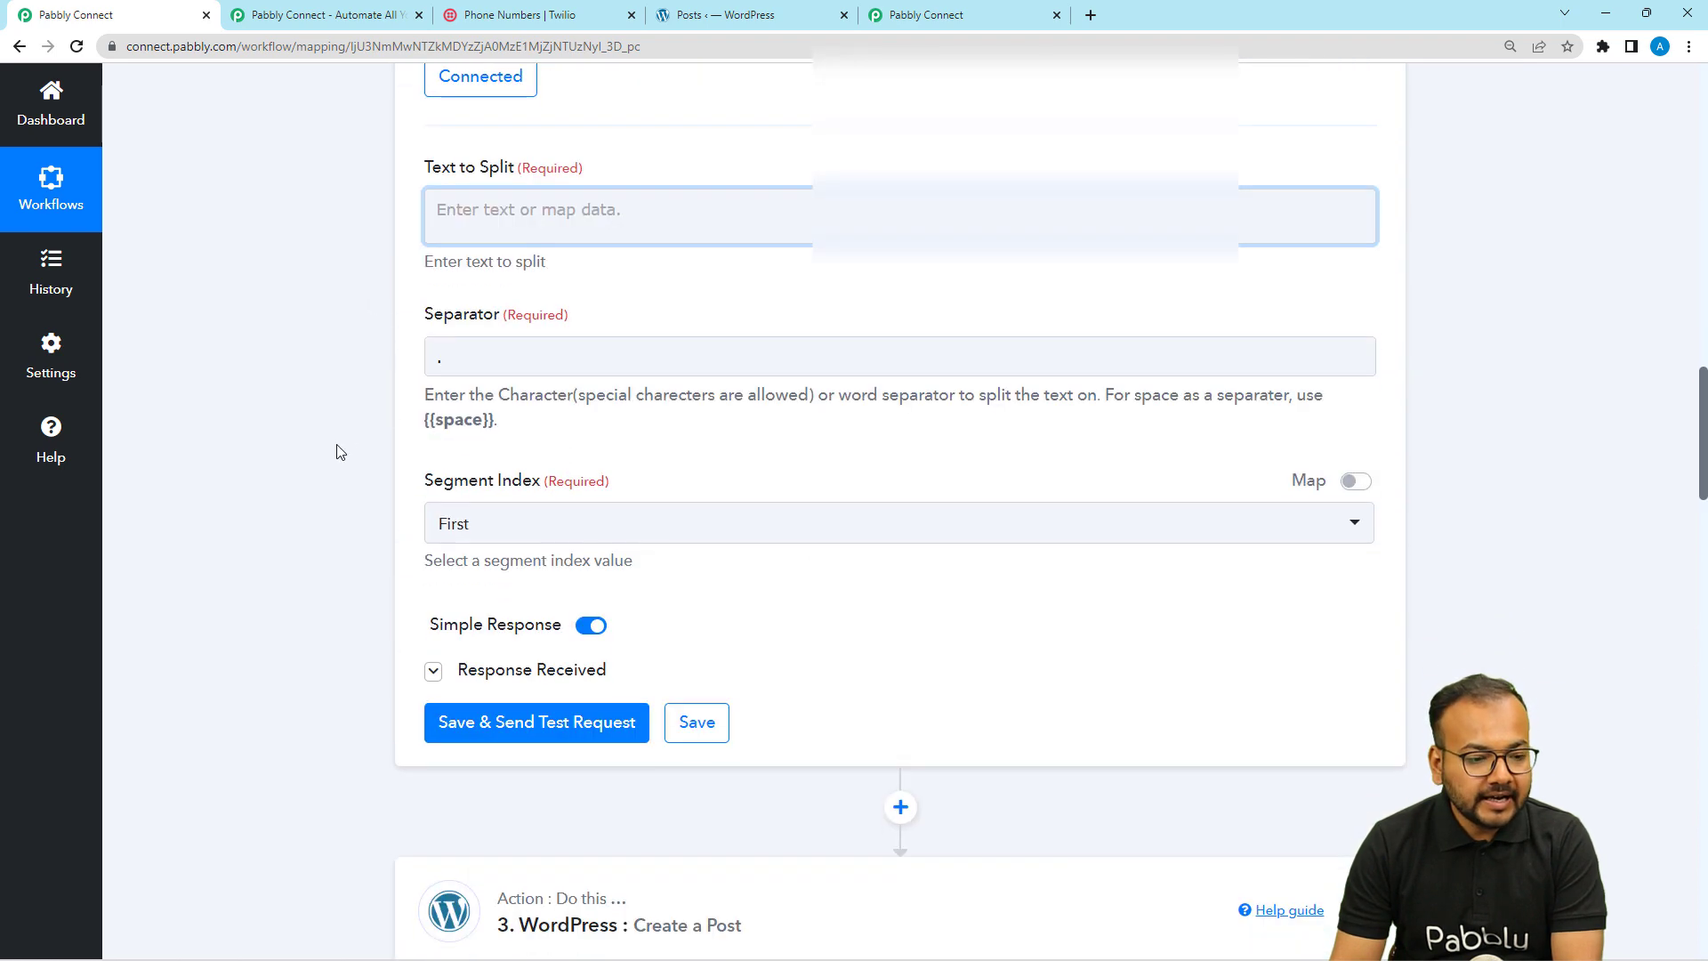
left_click(514, 230)
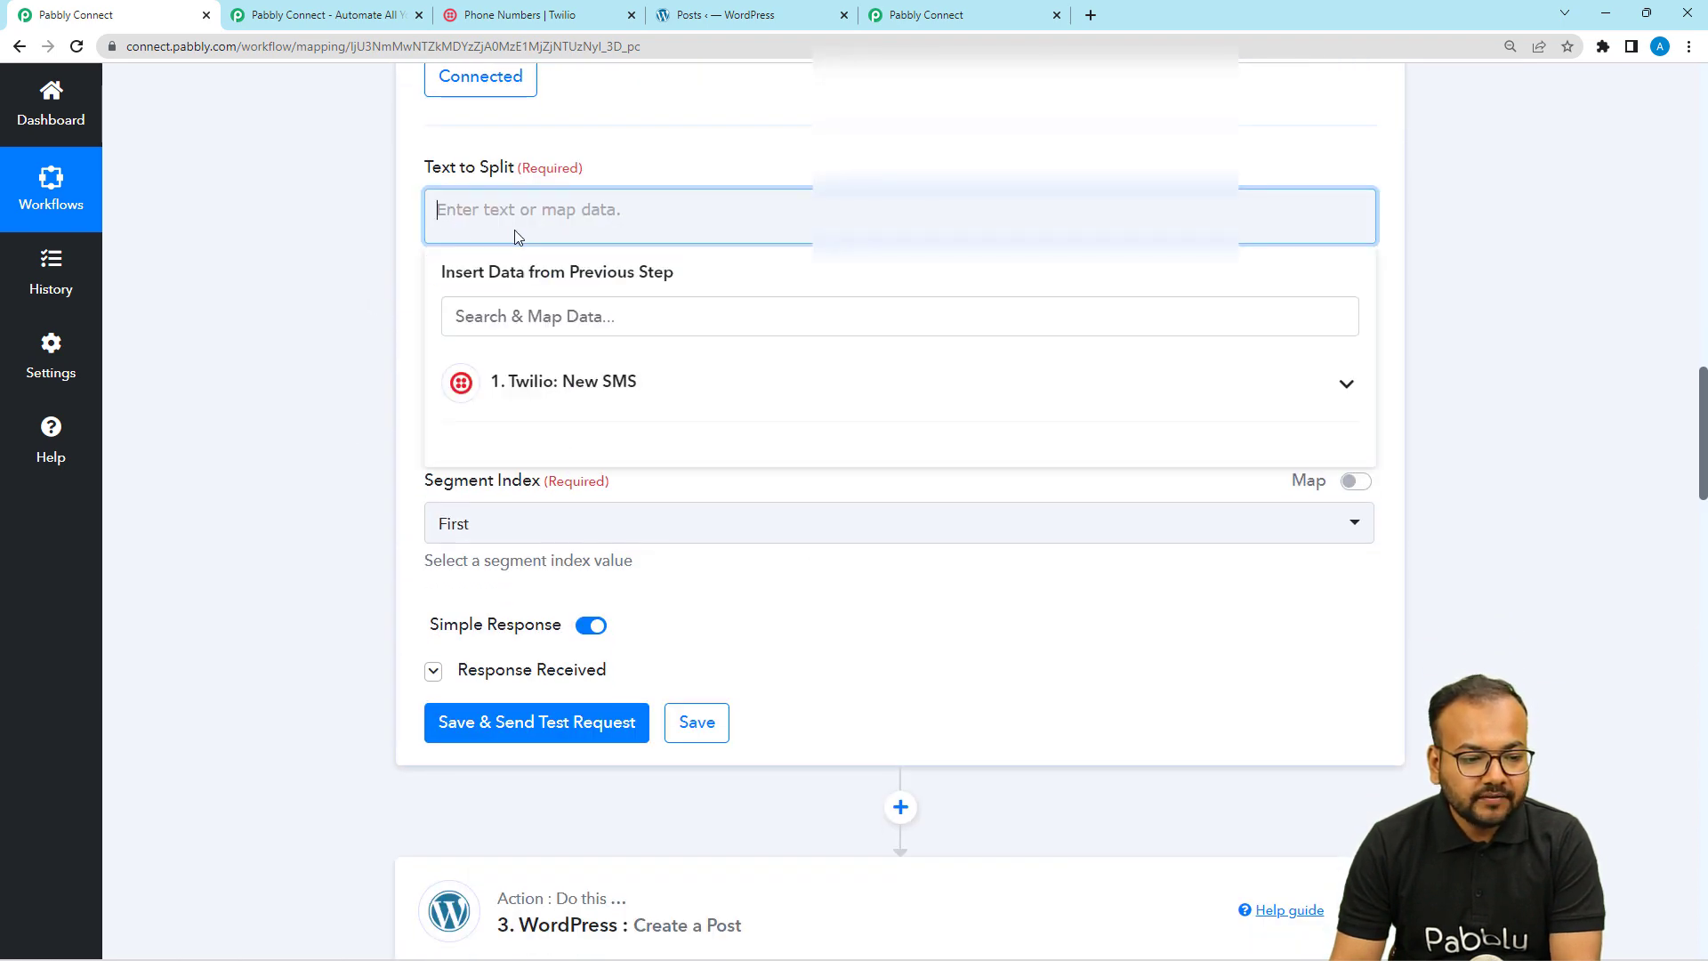
left_click(527, 407)
scroll(569, 747, "down", 2)
scroll(600, 777, "down", 3)
left_click(454, 824)
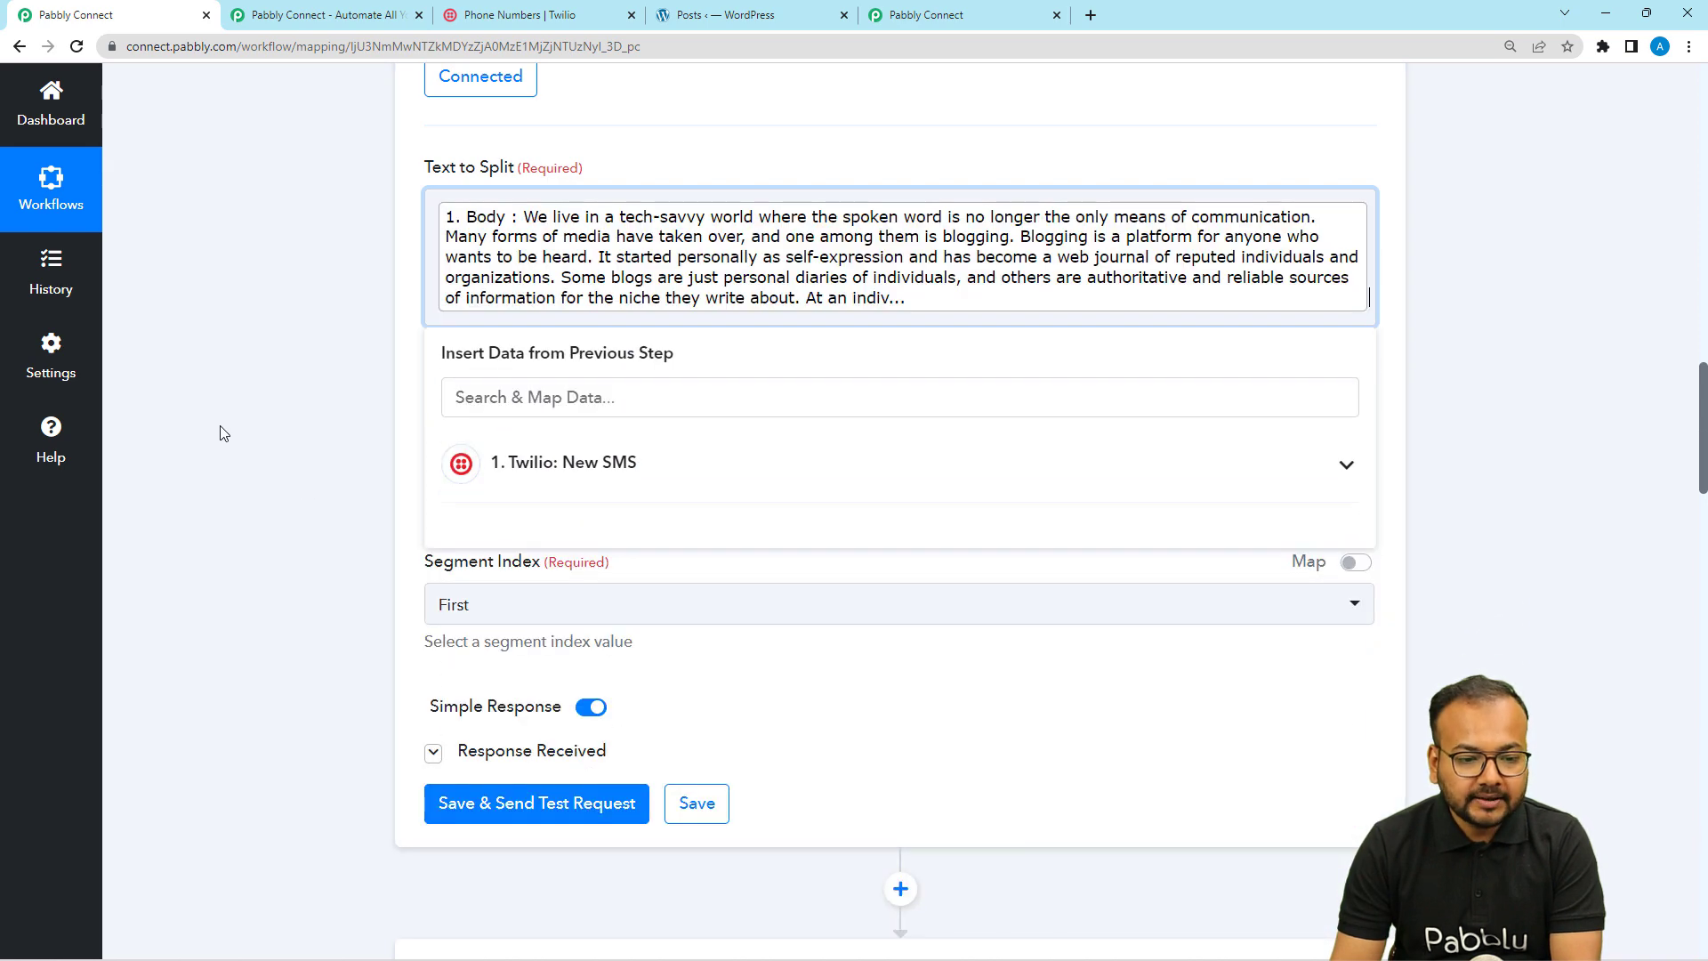
left_click(222, 433)
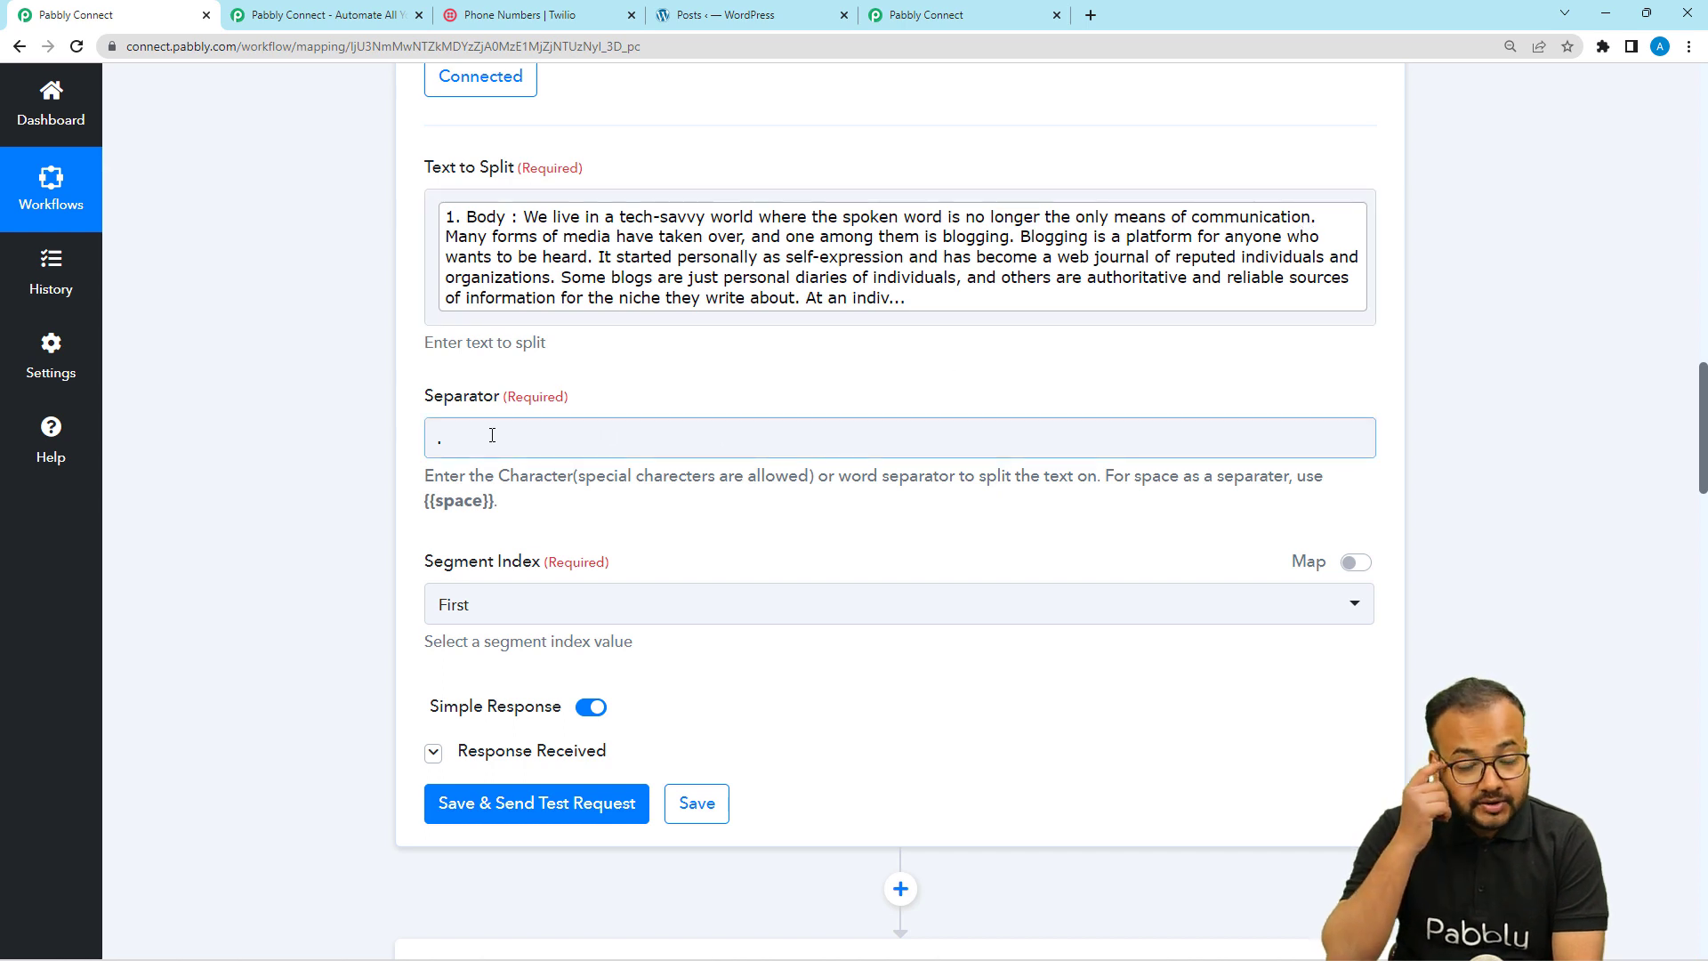
Keep the full stop as Separator and set the Segment Index to First
left_click(449, 440)
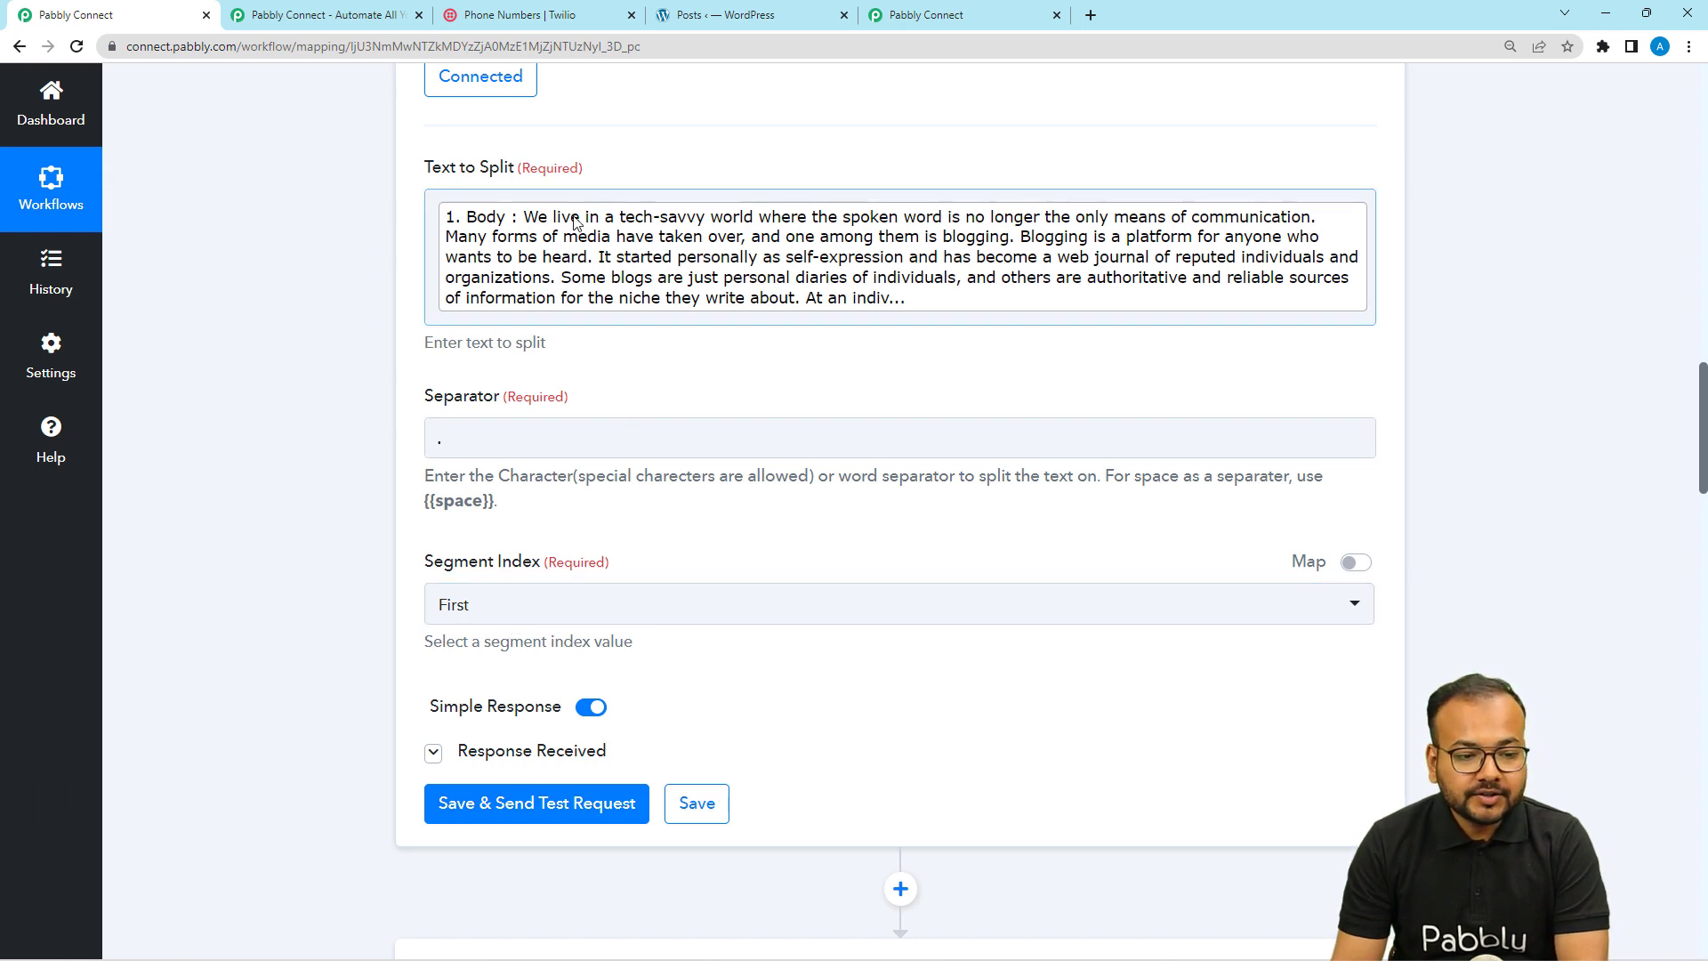
left_click(569, 618)
left_click(465, 697)
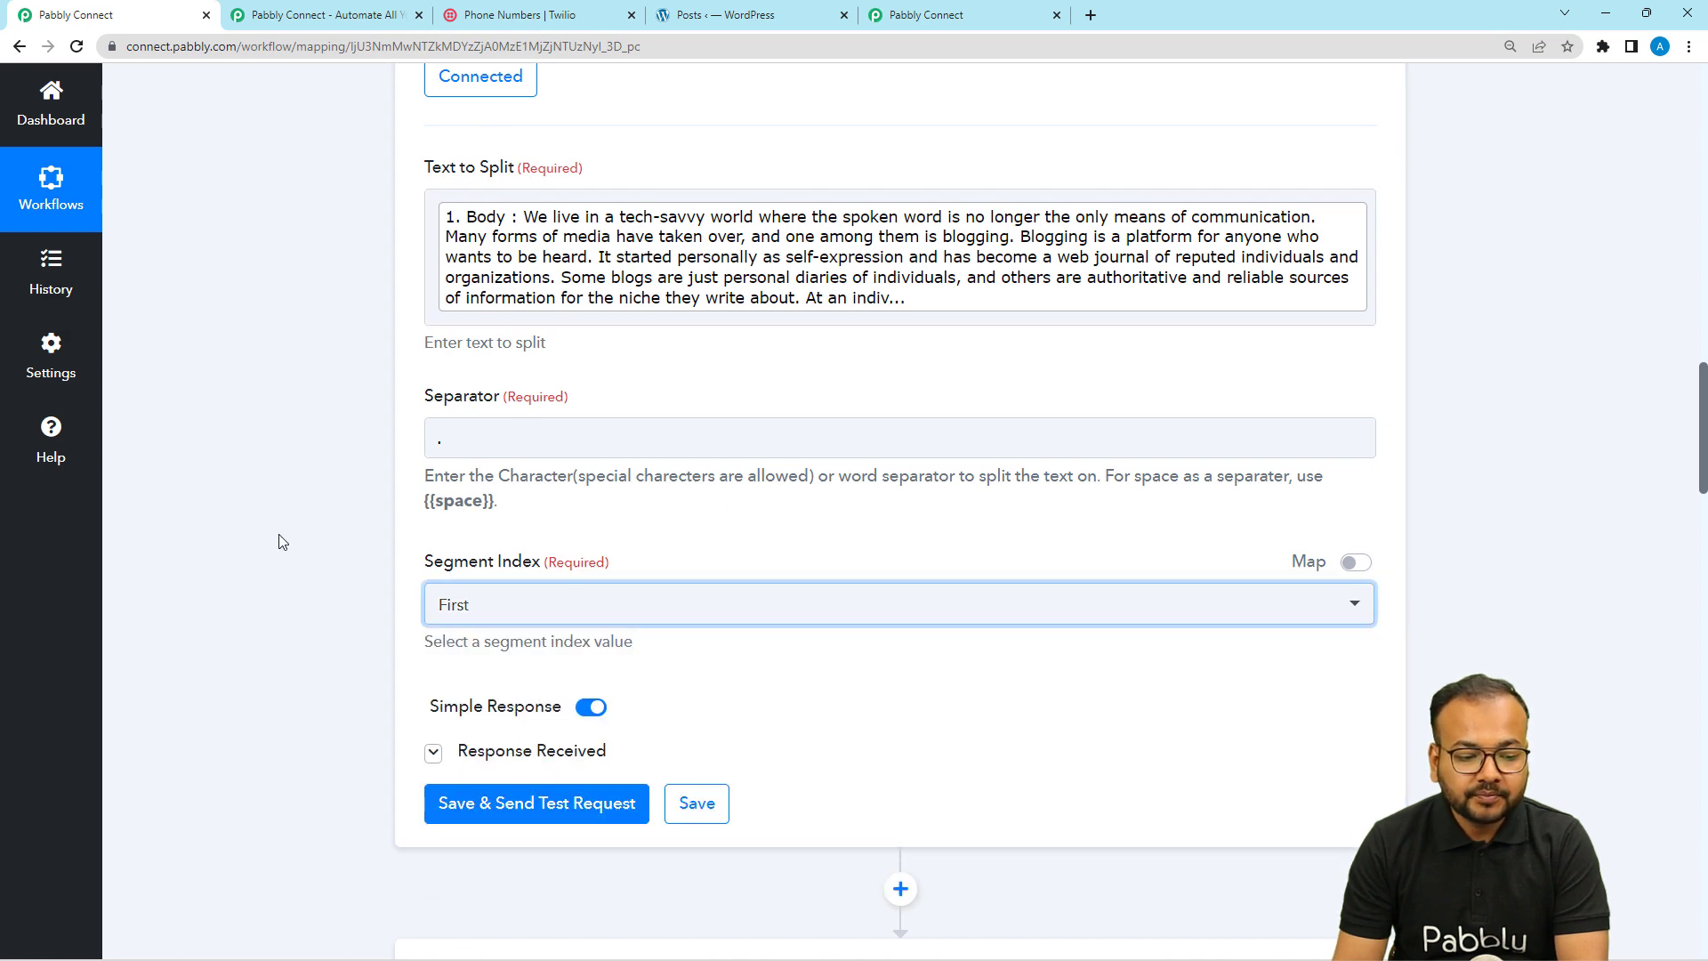
Save the Split Text action with a test request and enlarge the Result value in its response
scroll(279, 537, "down", 1)
scroll(279, 541, "down", 1)
left_click(534, 624)
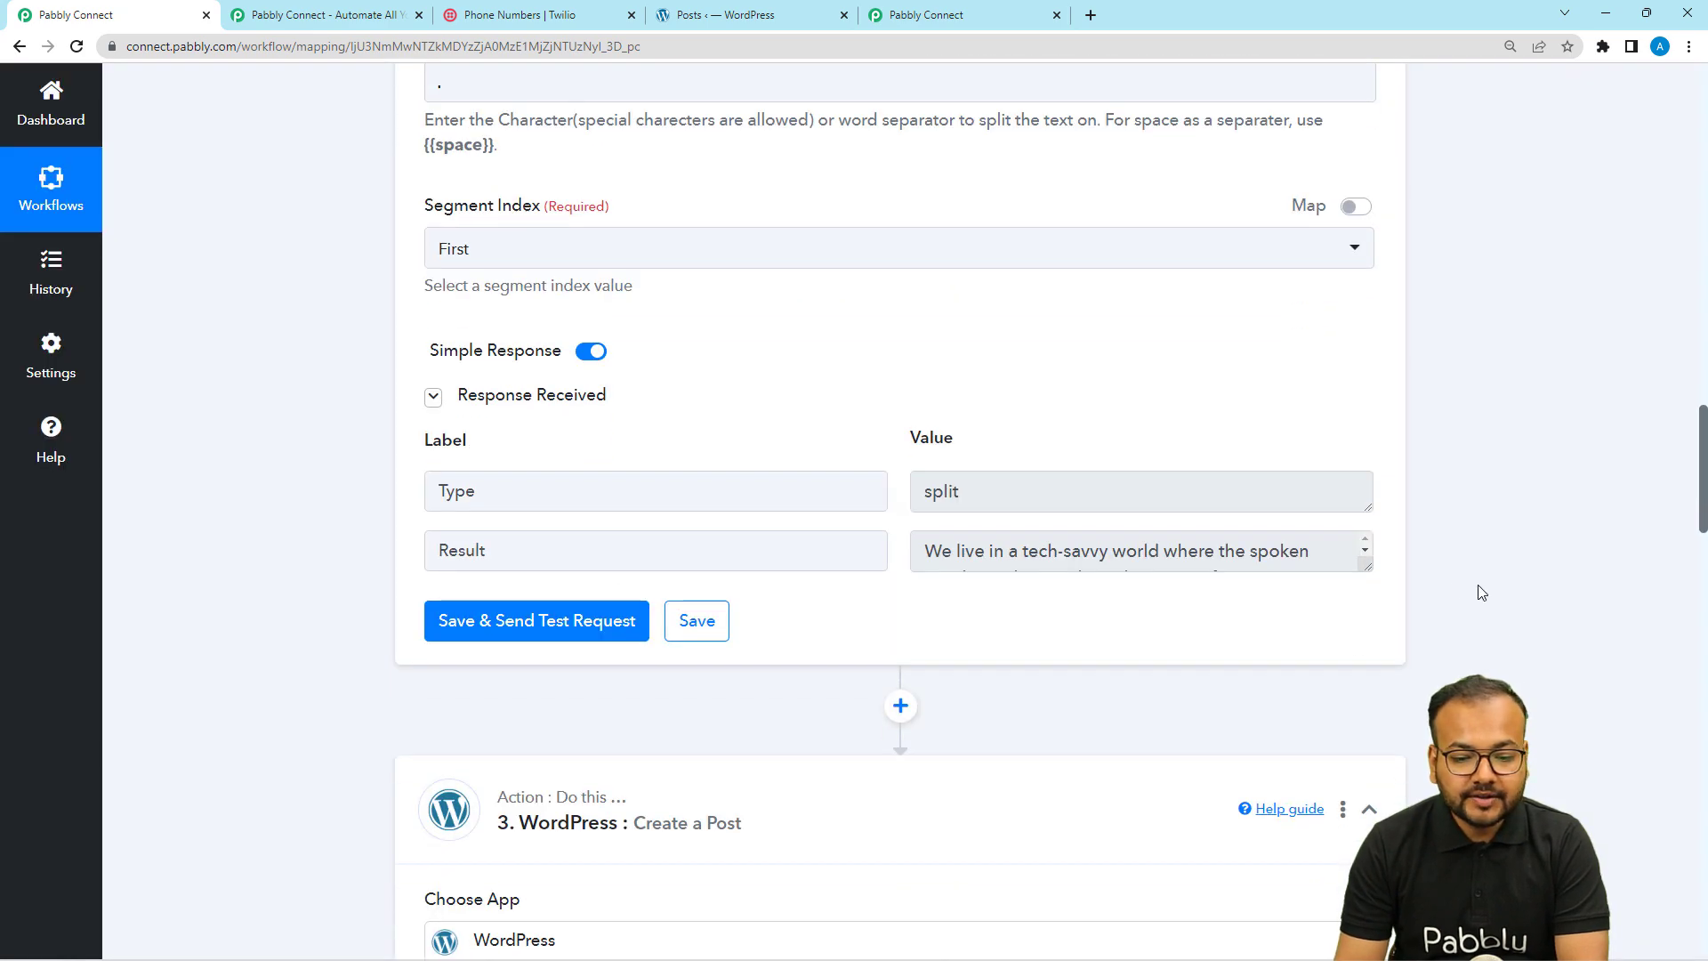
left_click_drag(1370, 568, 1366, 734)
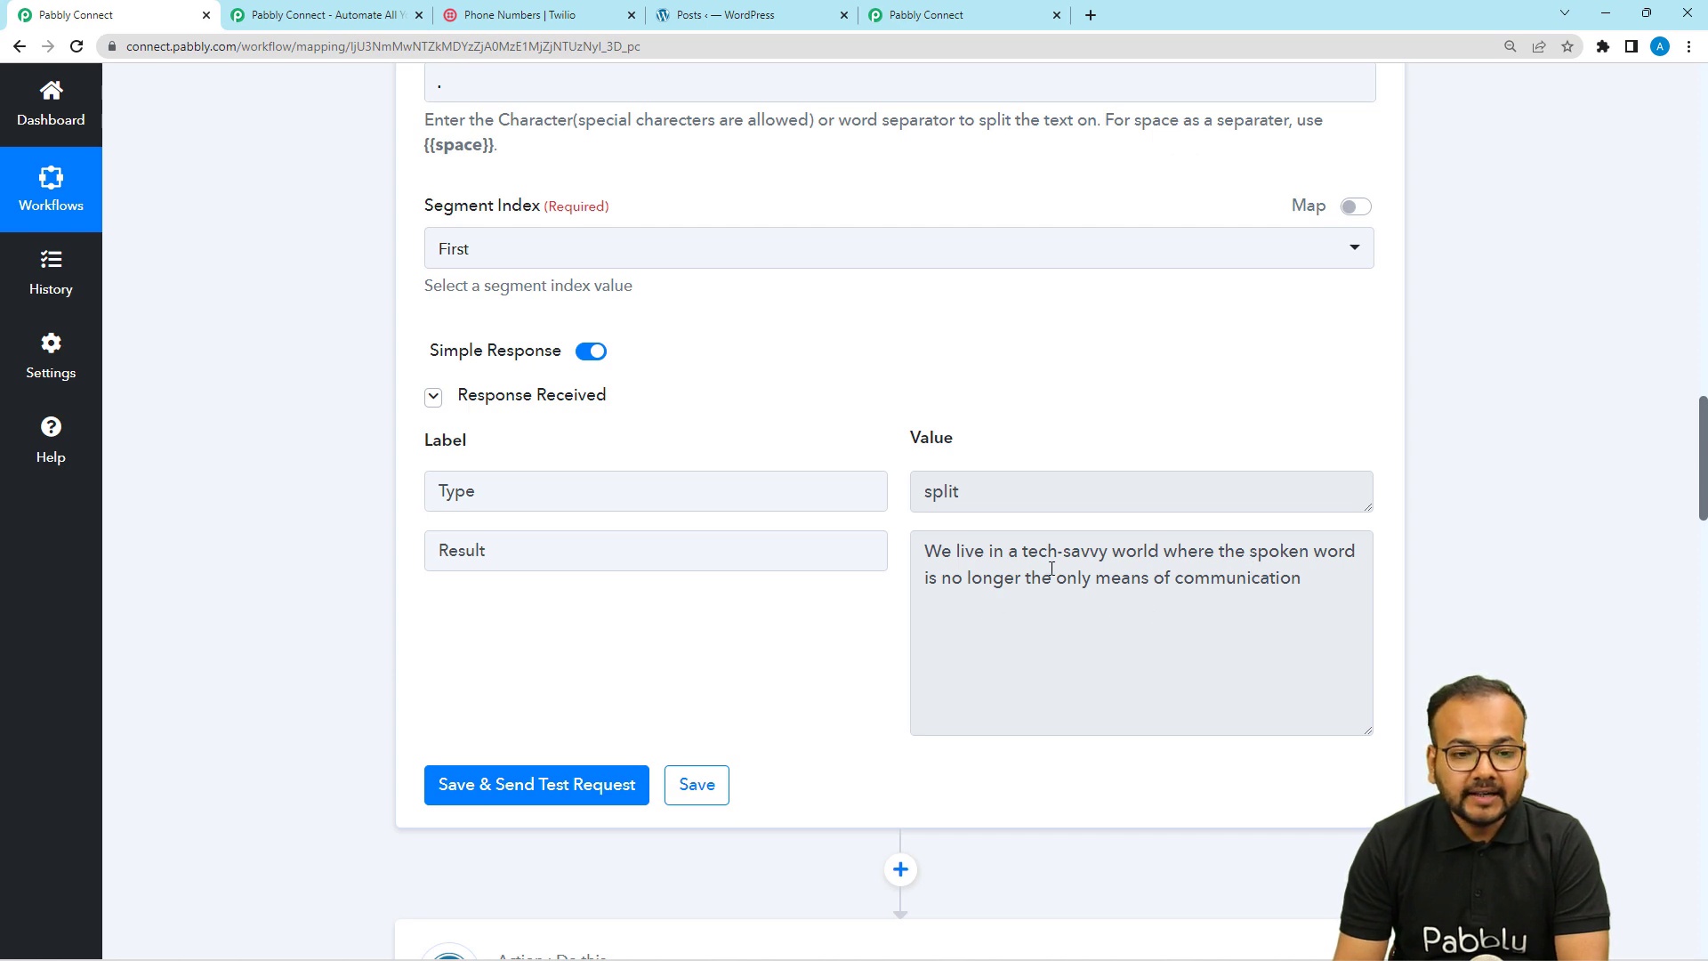
Clear the mapped values from the WordPress action's Post Title and Post Content fields
scroll(362, 548, "down", 6)
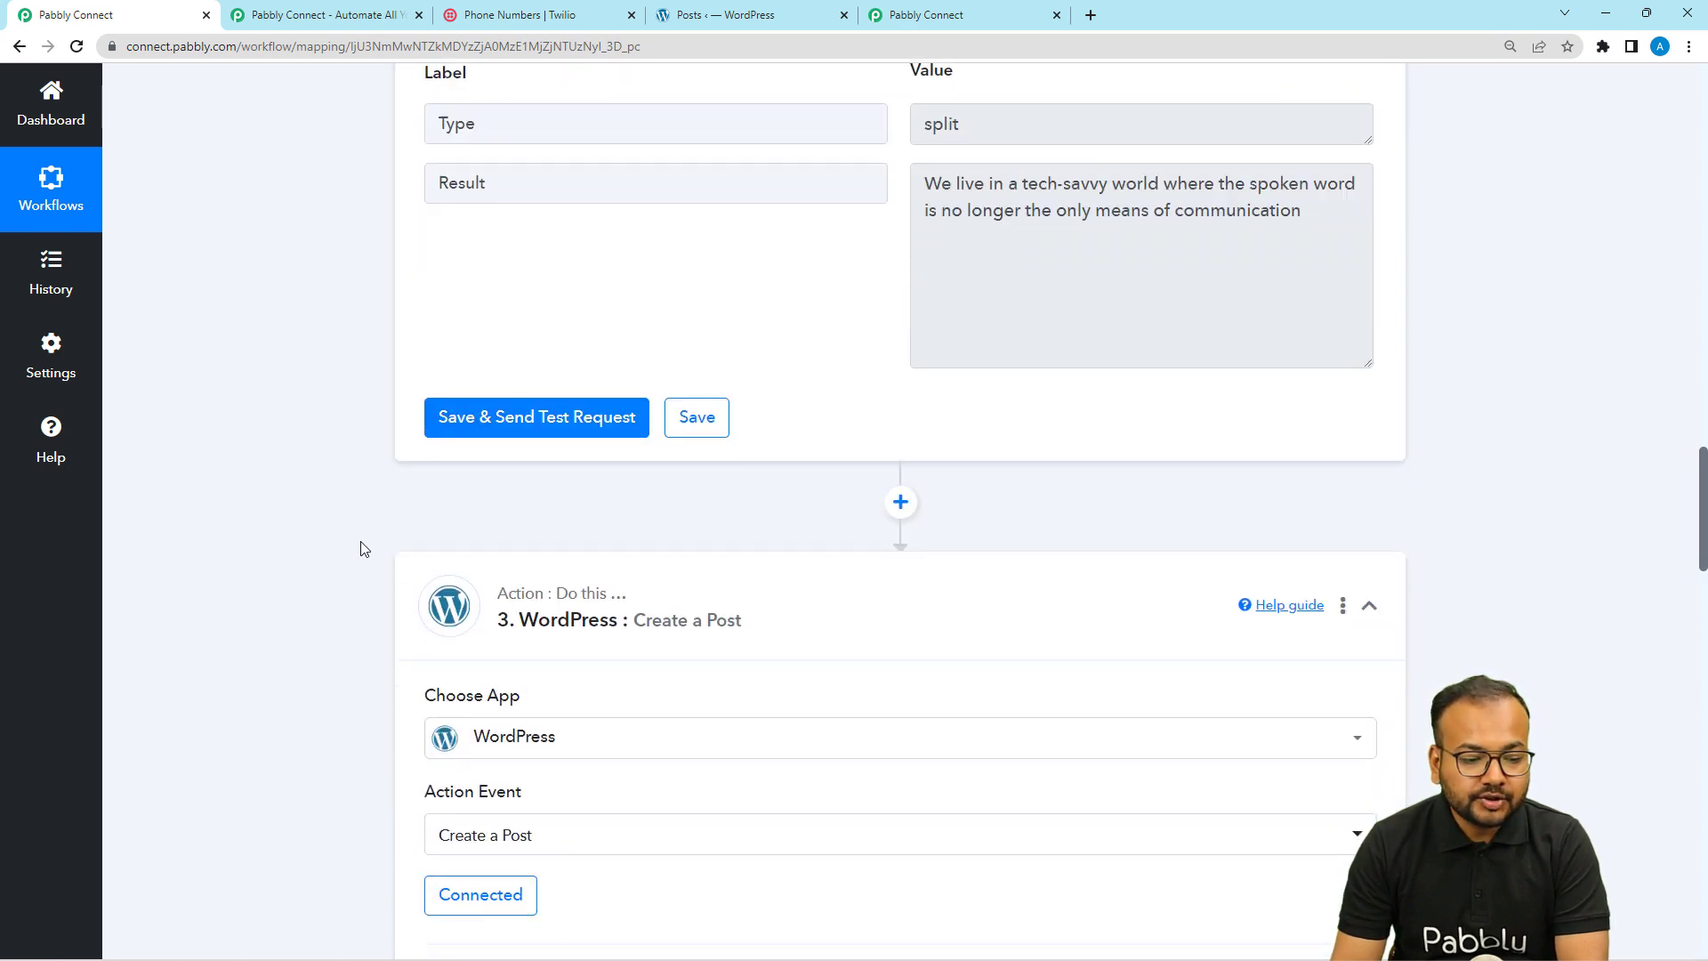
scroll(362, 548, "down", 5)
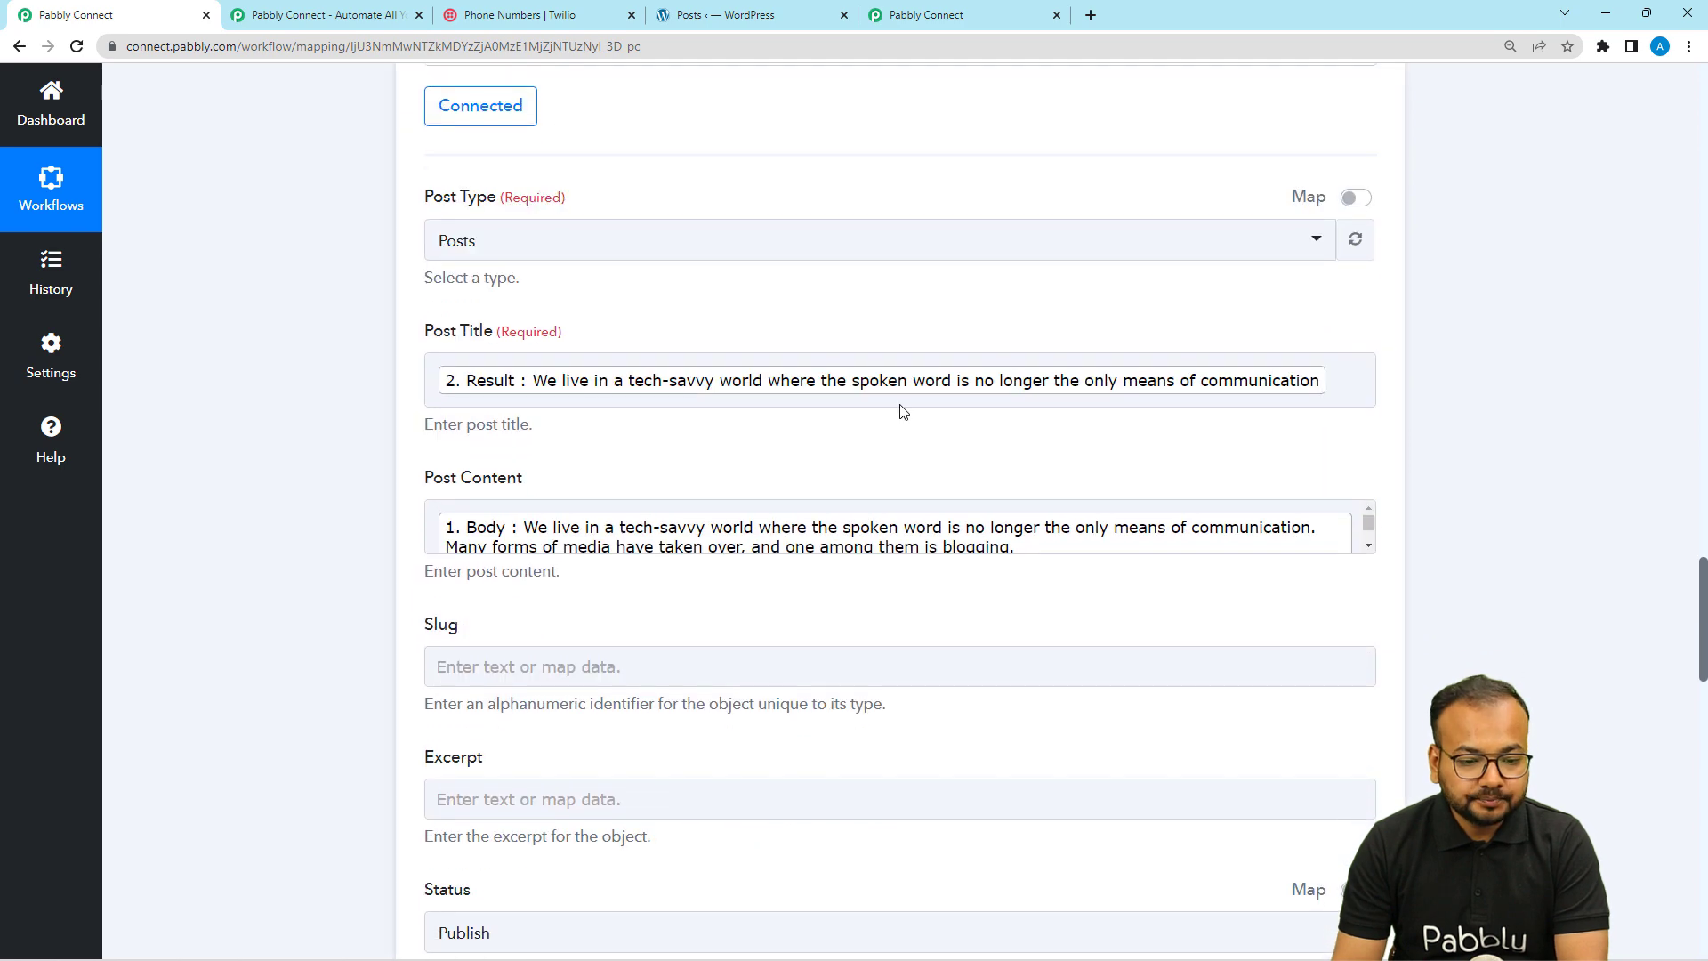
left_click(811, 396)
key("BackSpace")
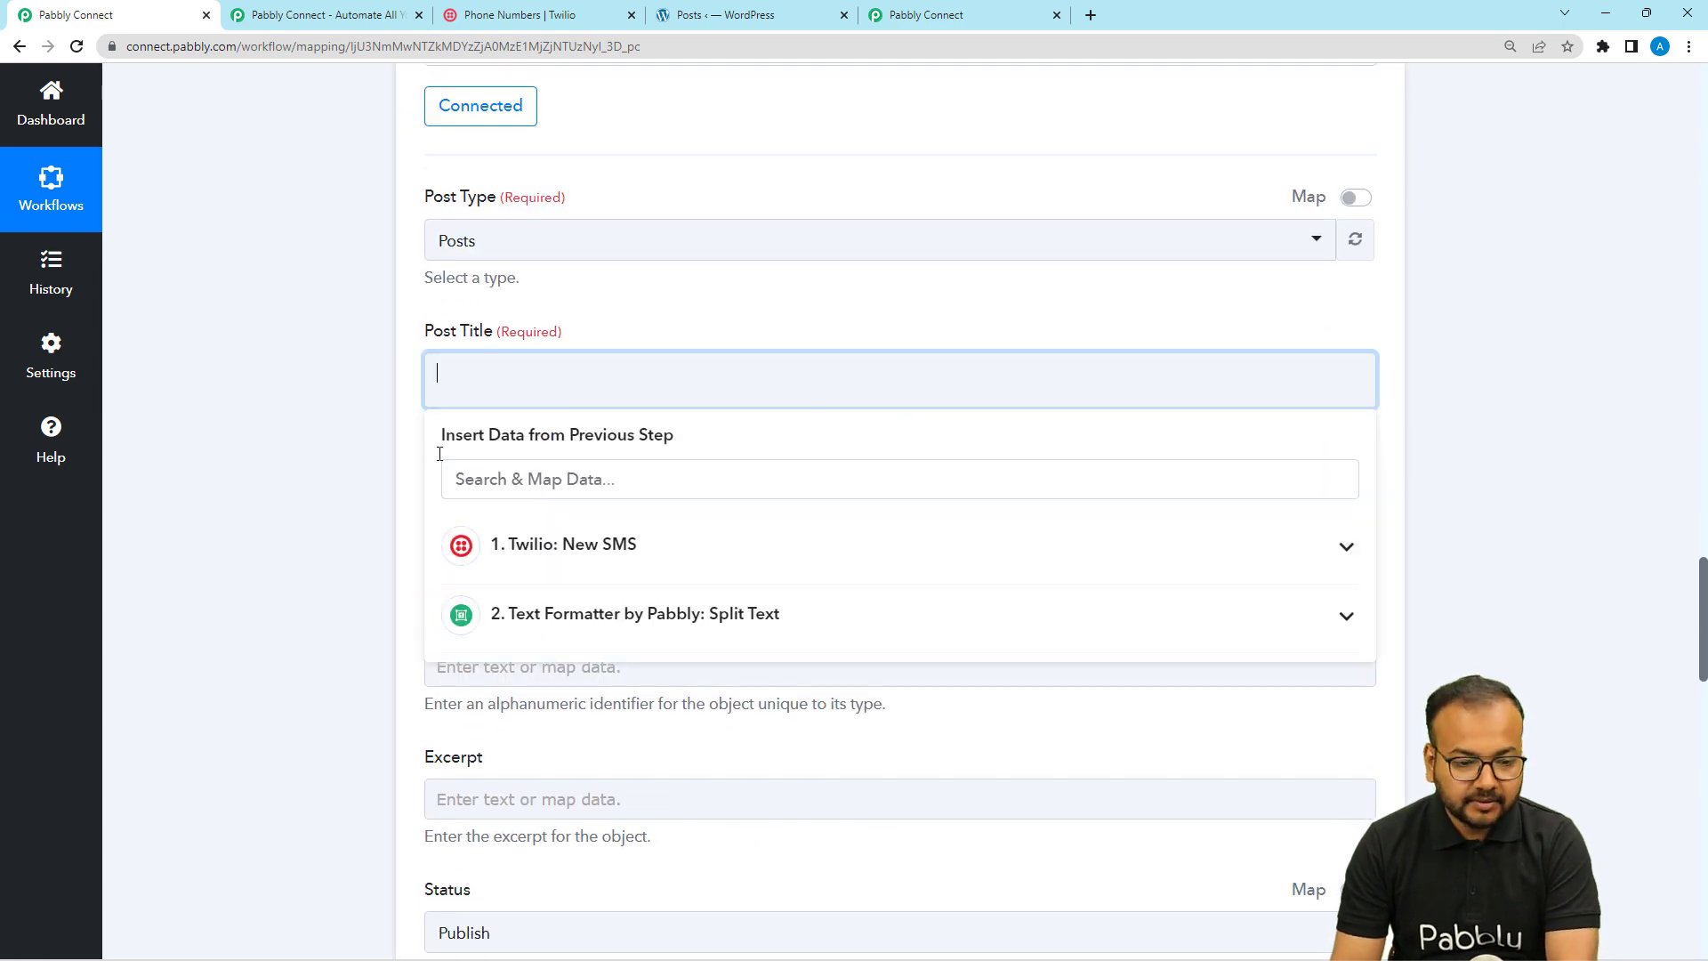
left_click(127, 381)
key("Tab")
key("BackSpace")
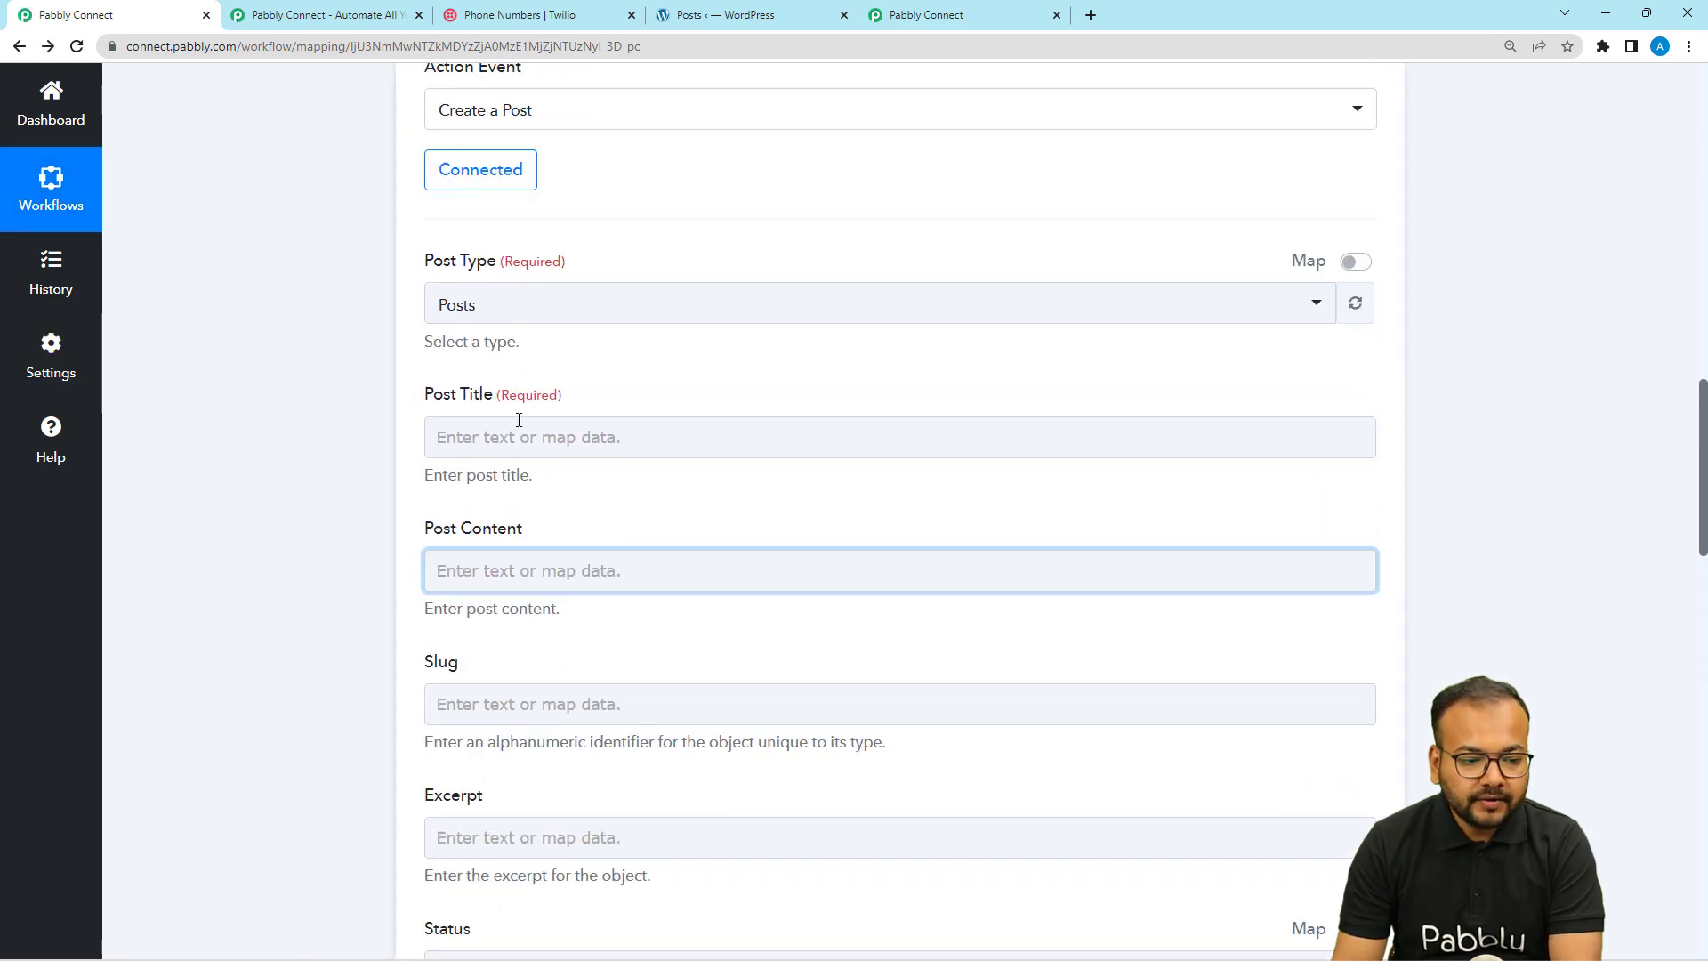
Map the Result of the Text Formatter's Split Text step as the Post Title
left_click(516, 438)
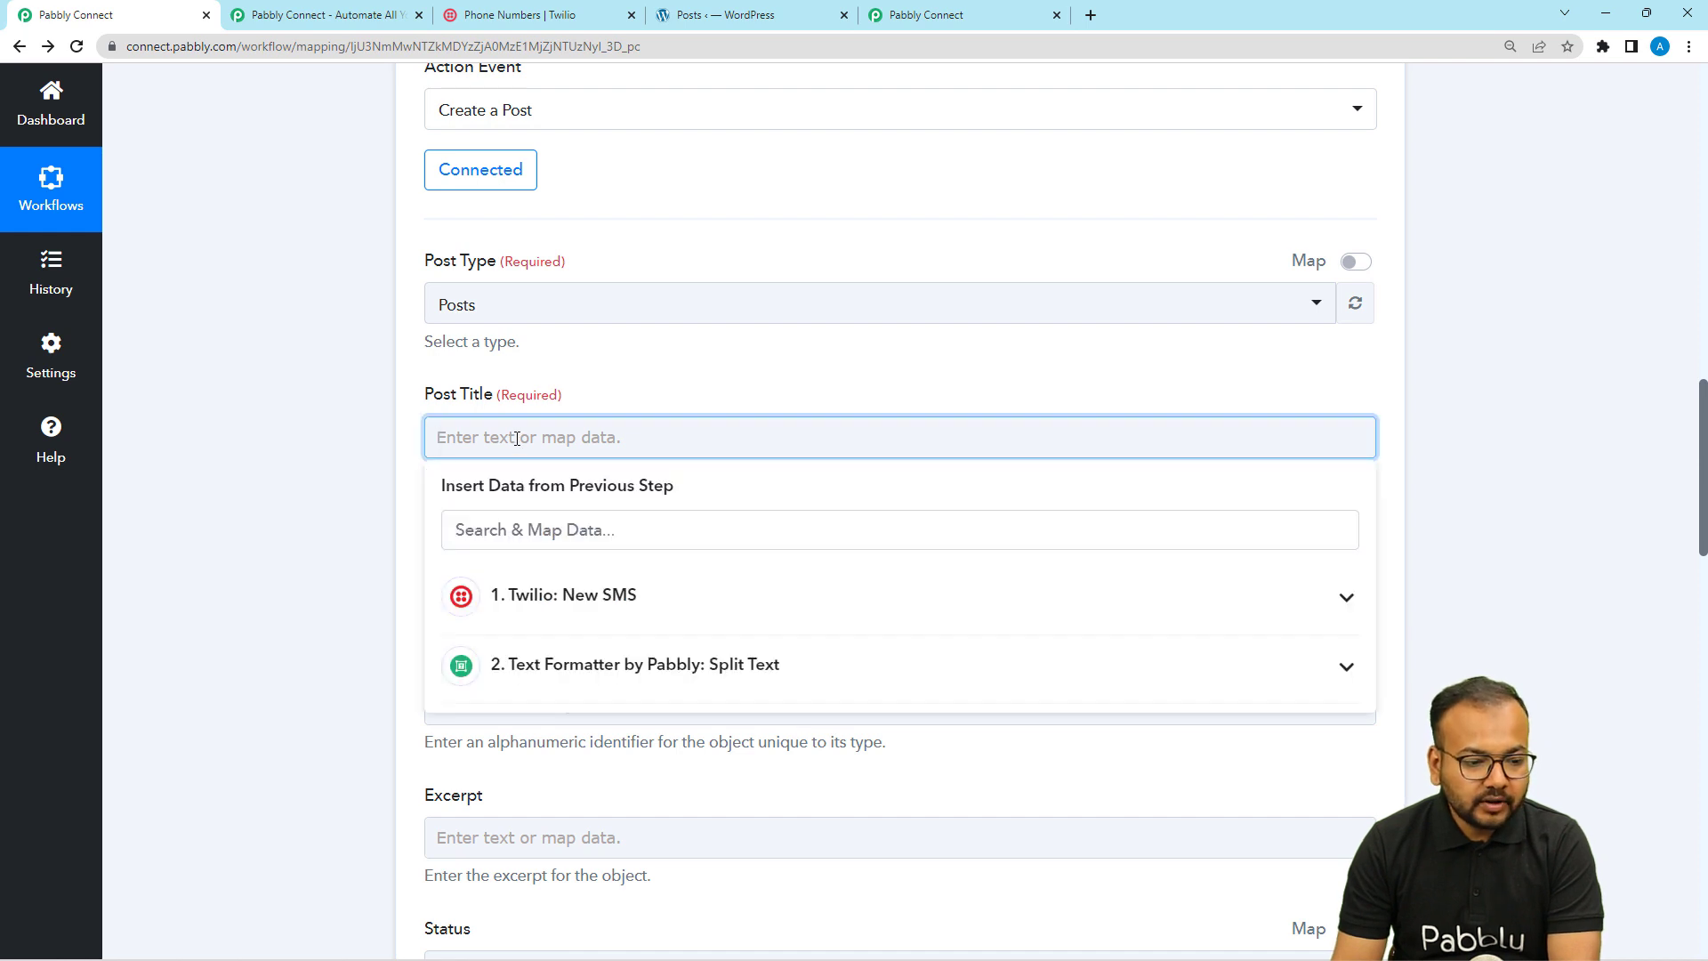
left_click(554, 676)
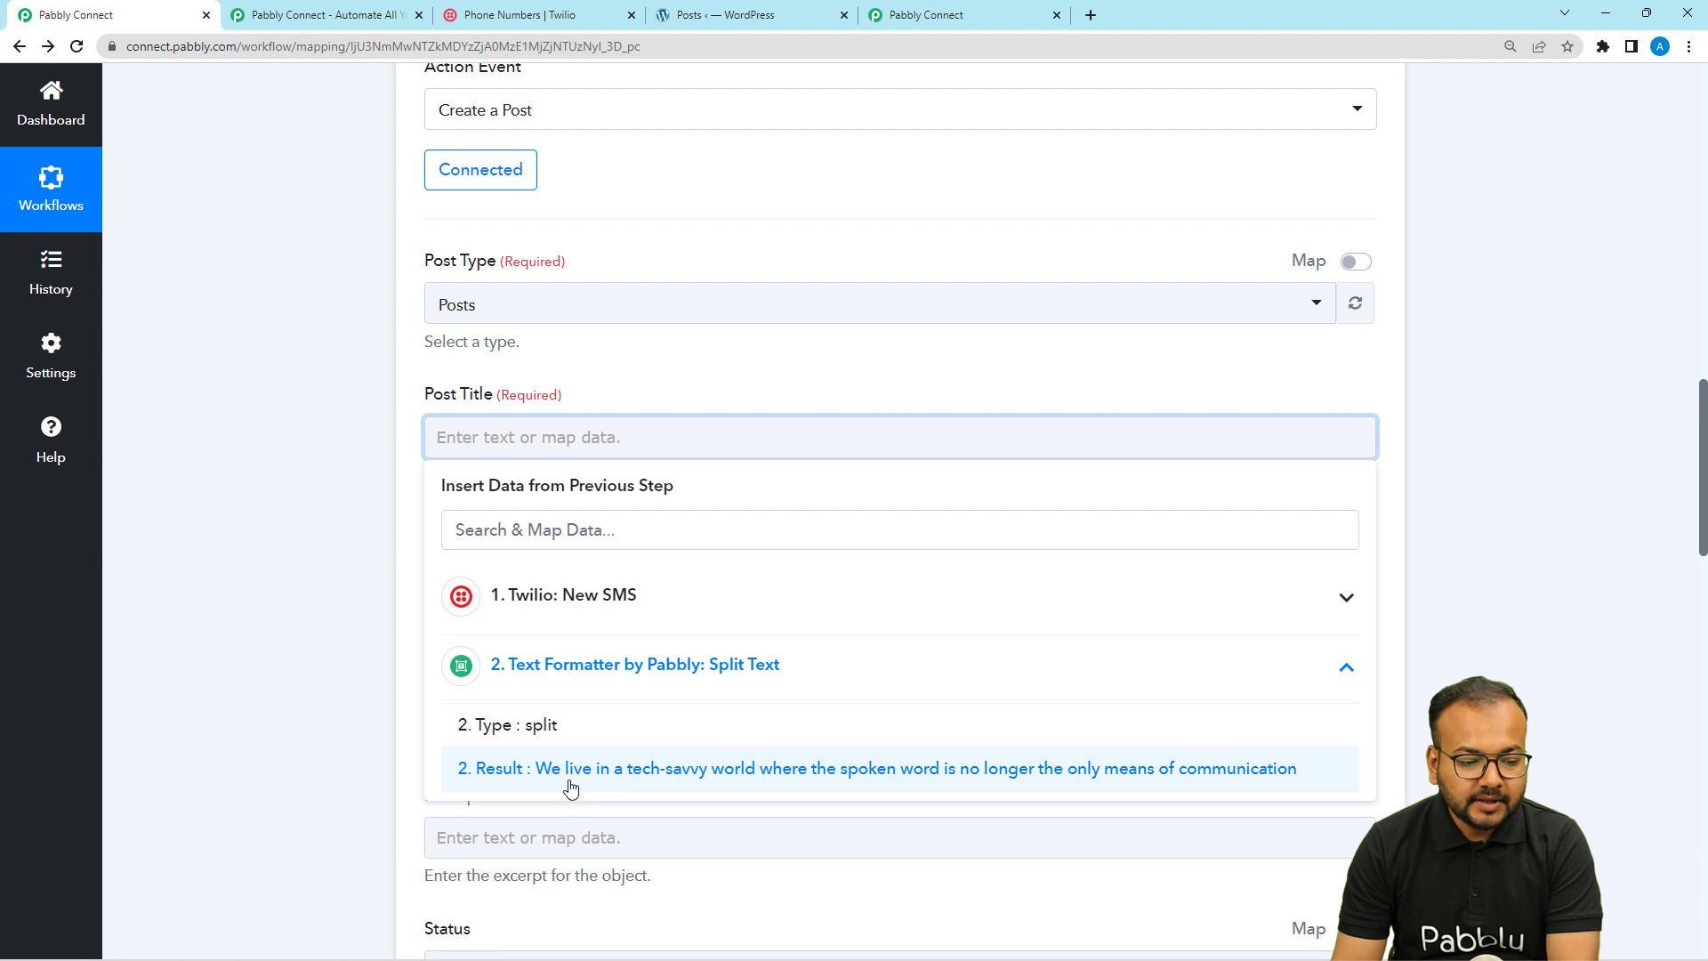
left_click(581, 769)
left_click(307, 492)
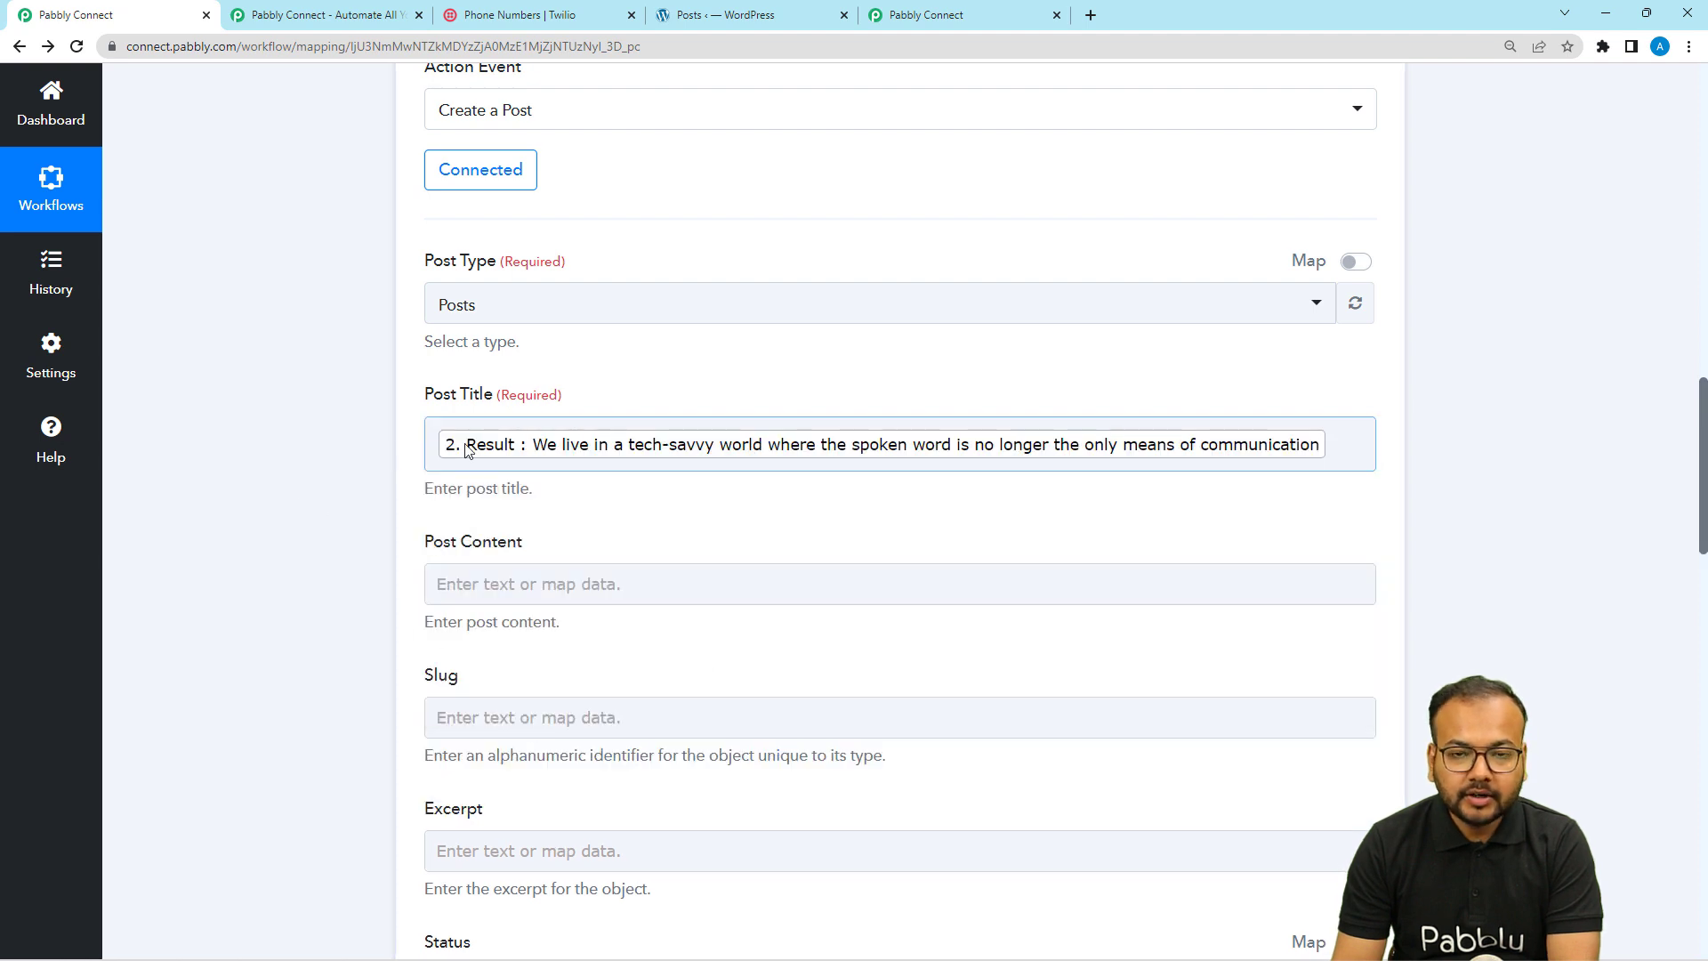
Map the Body value from the Twilio New SMS step as the Post Content
left_click(478, 583)
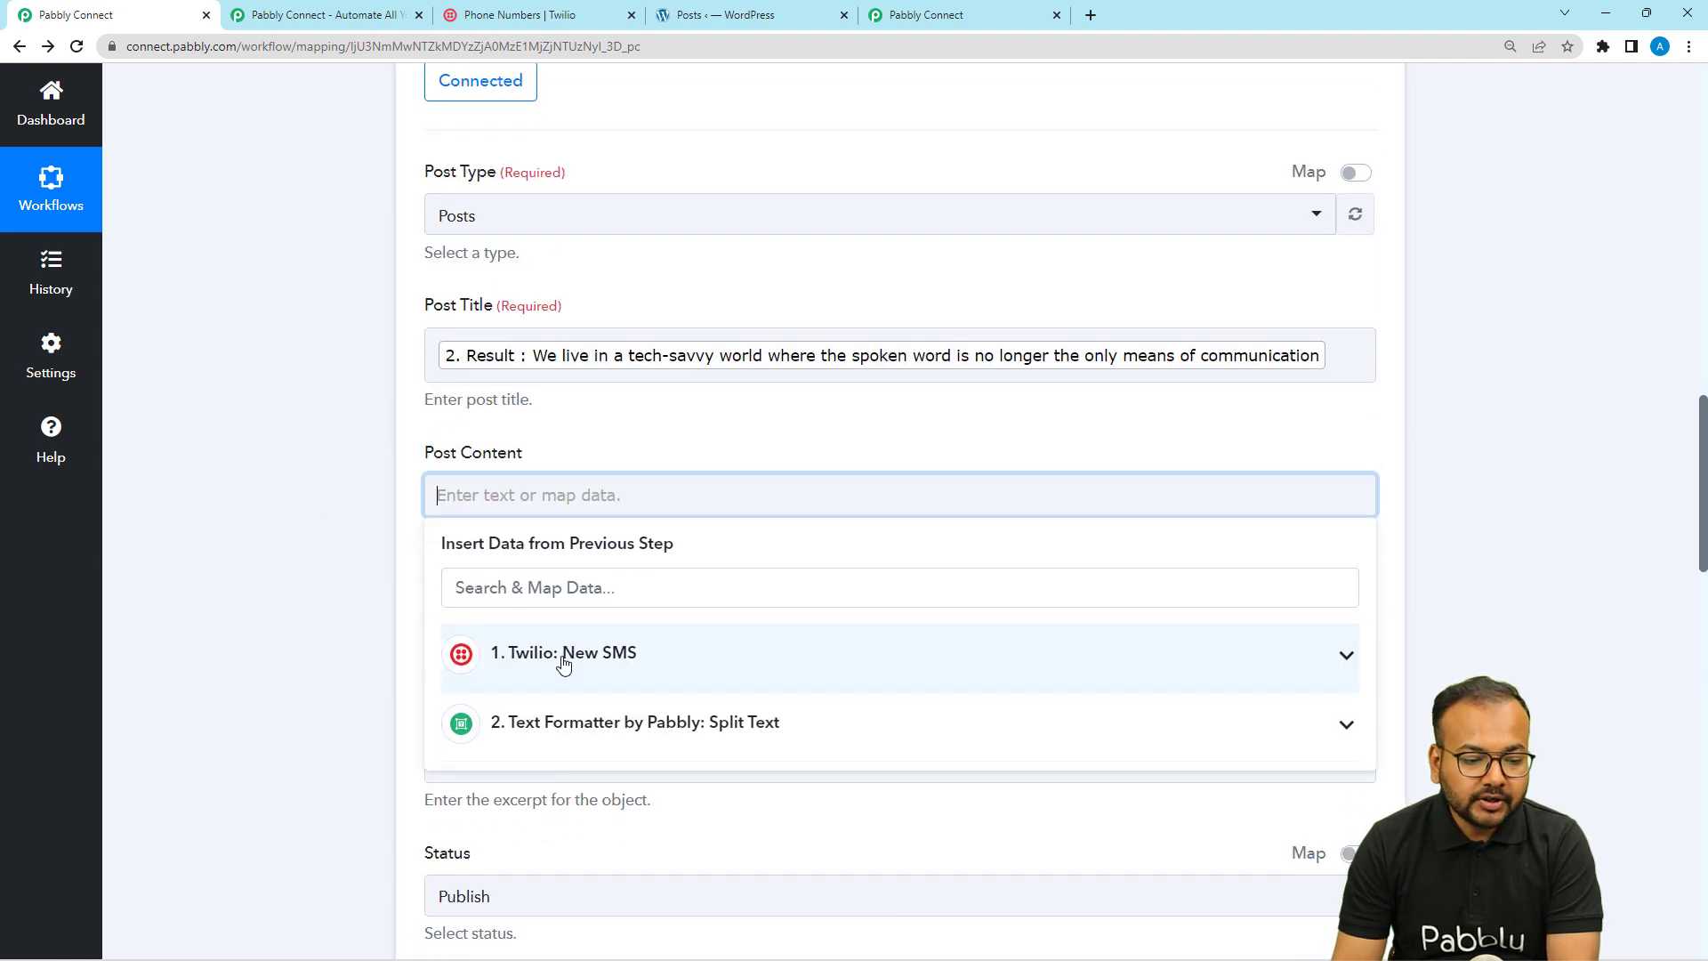
left_click(563, 663)
scroll(667, 583, "down", 5)
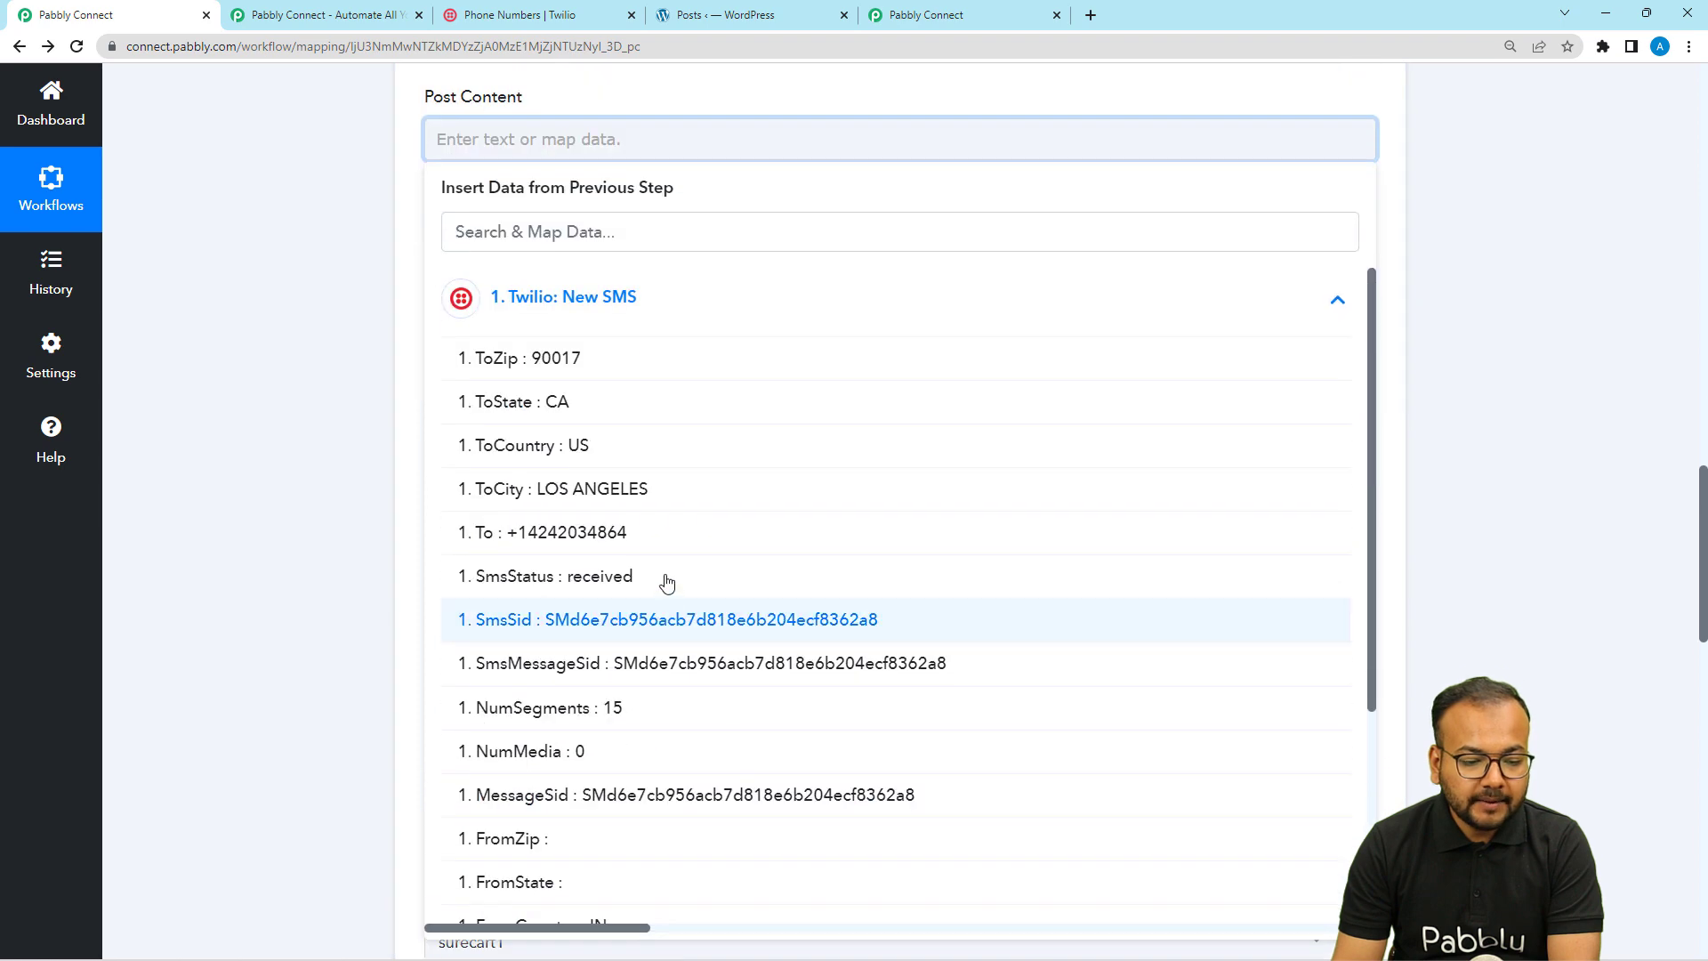
scroll(667, 583, "down", 2)
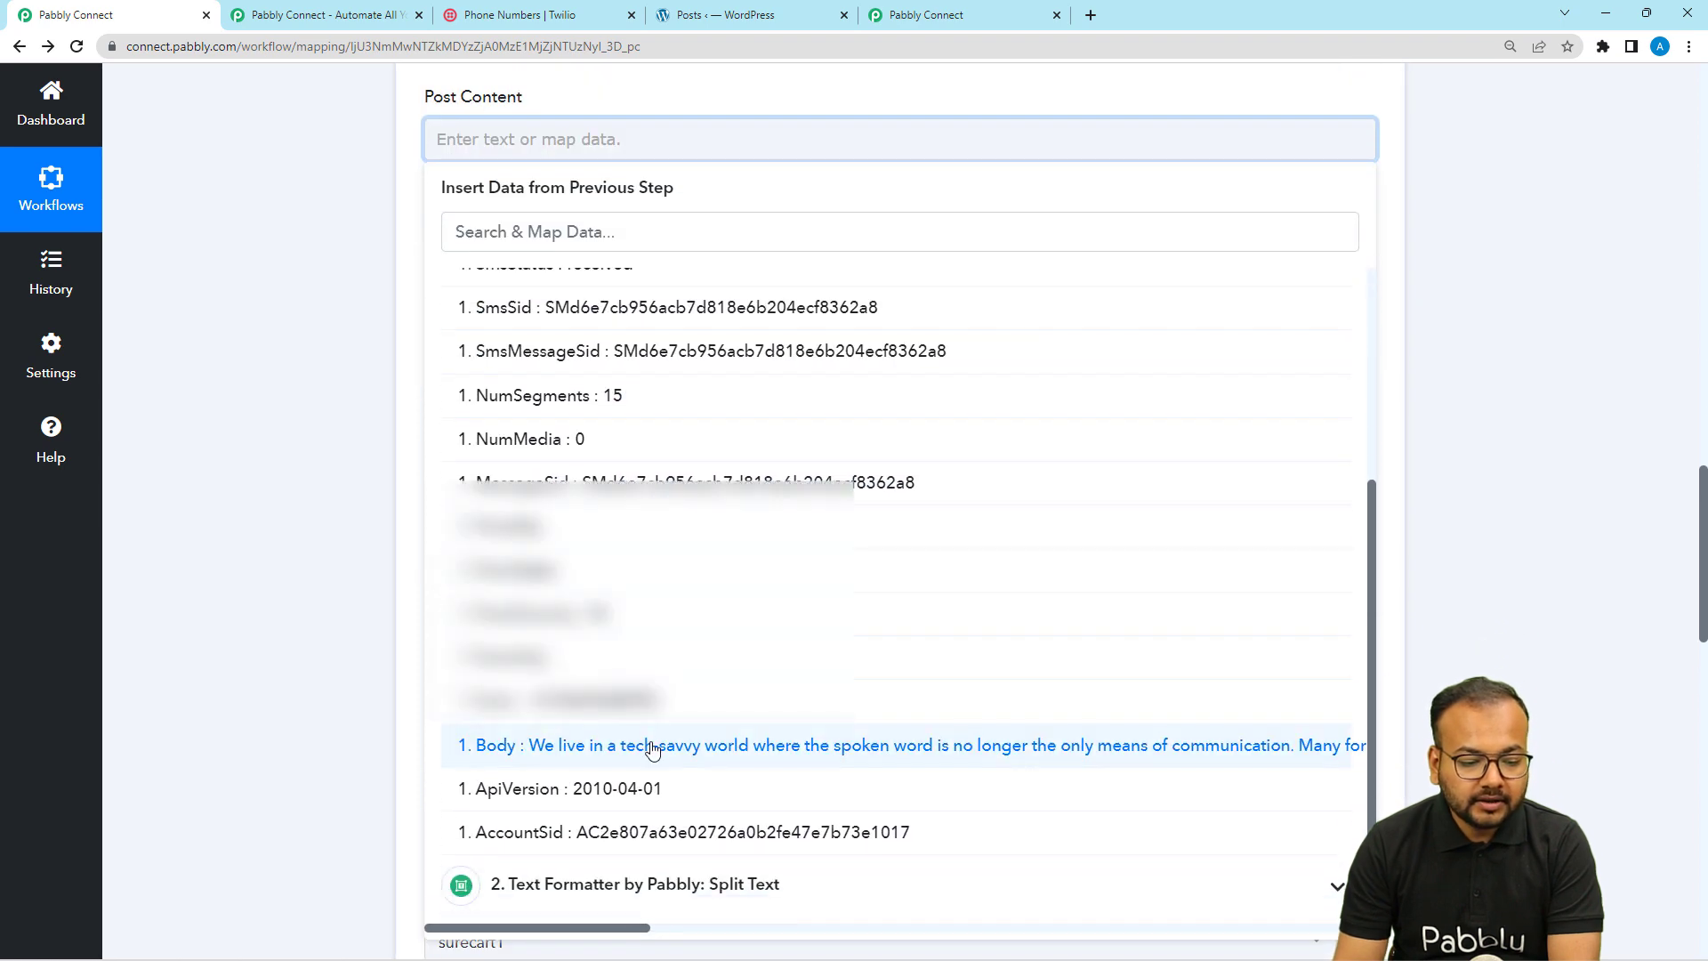
left_click(585, 744)
left_click(282, 457)
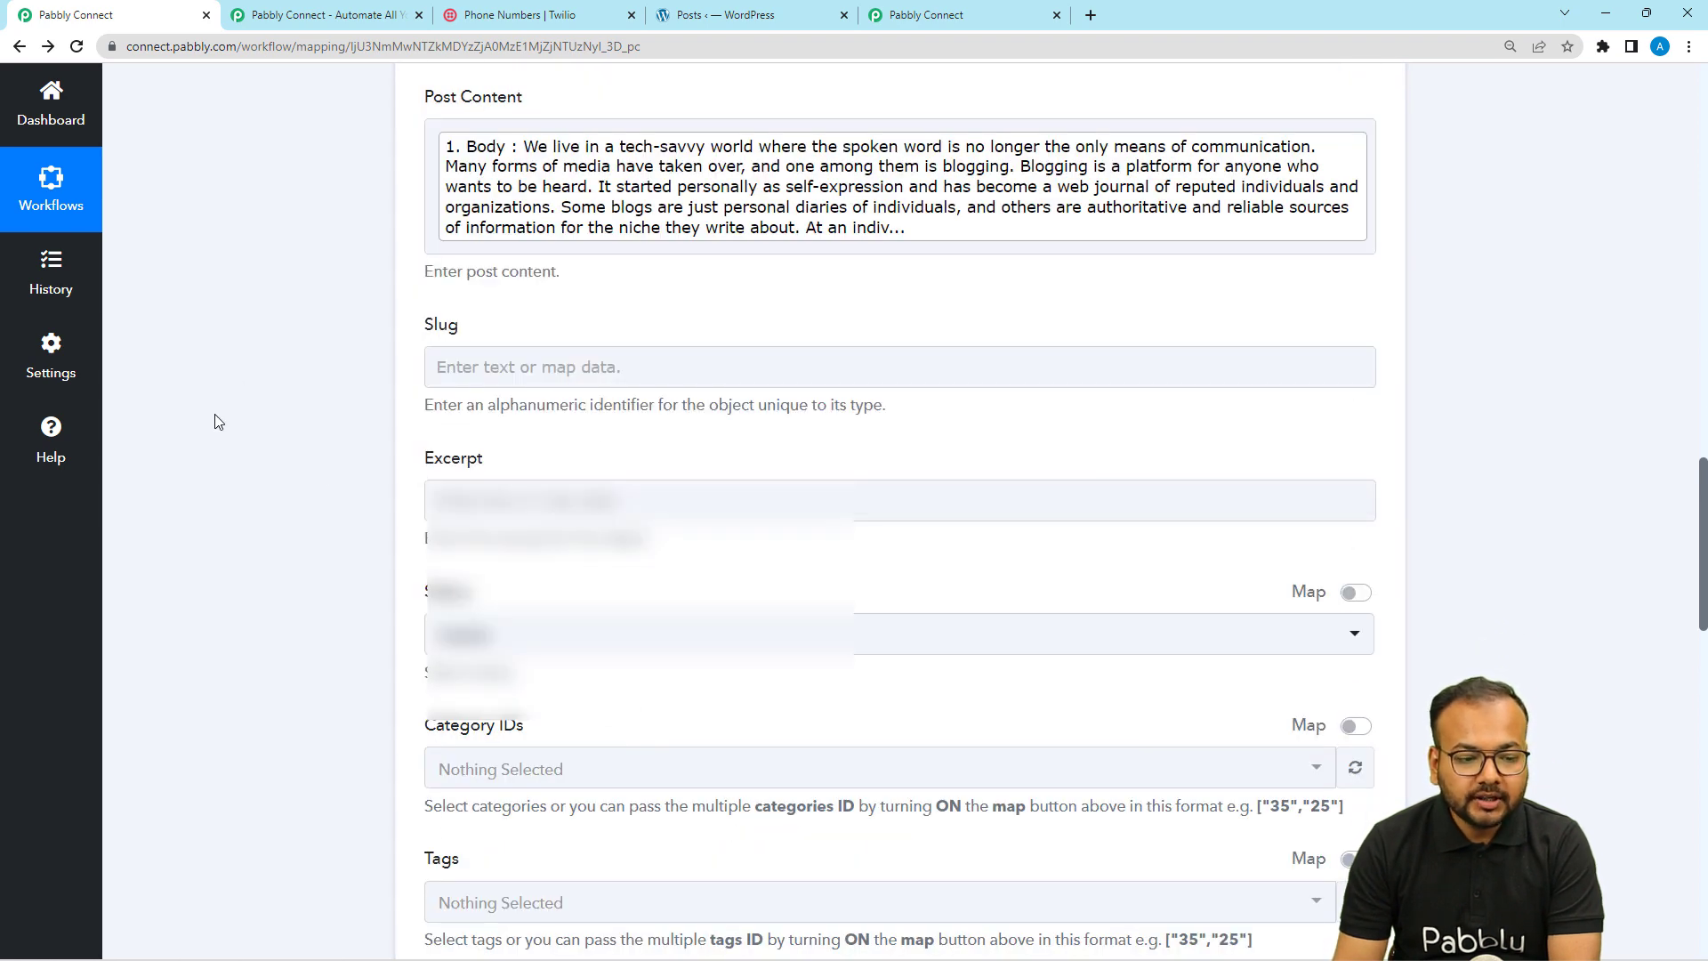
Review the WordPress action's remaining settings from Slug to Password, including the available Status options
scroll(239, 431, "down", 2)
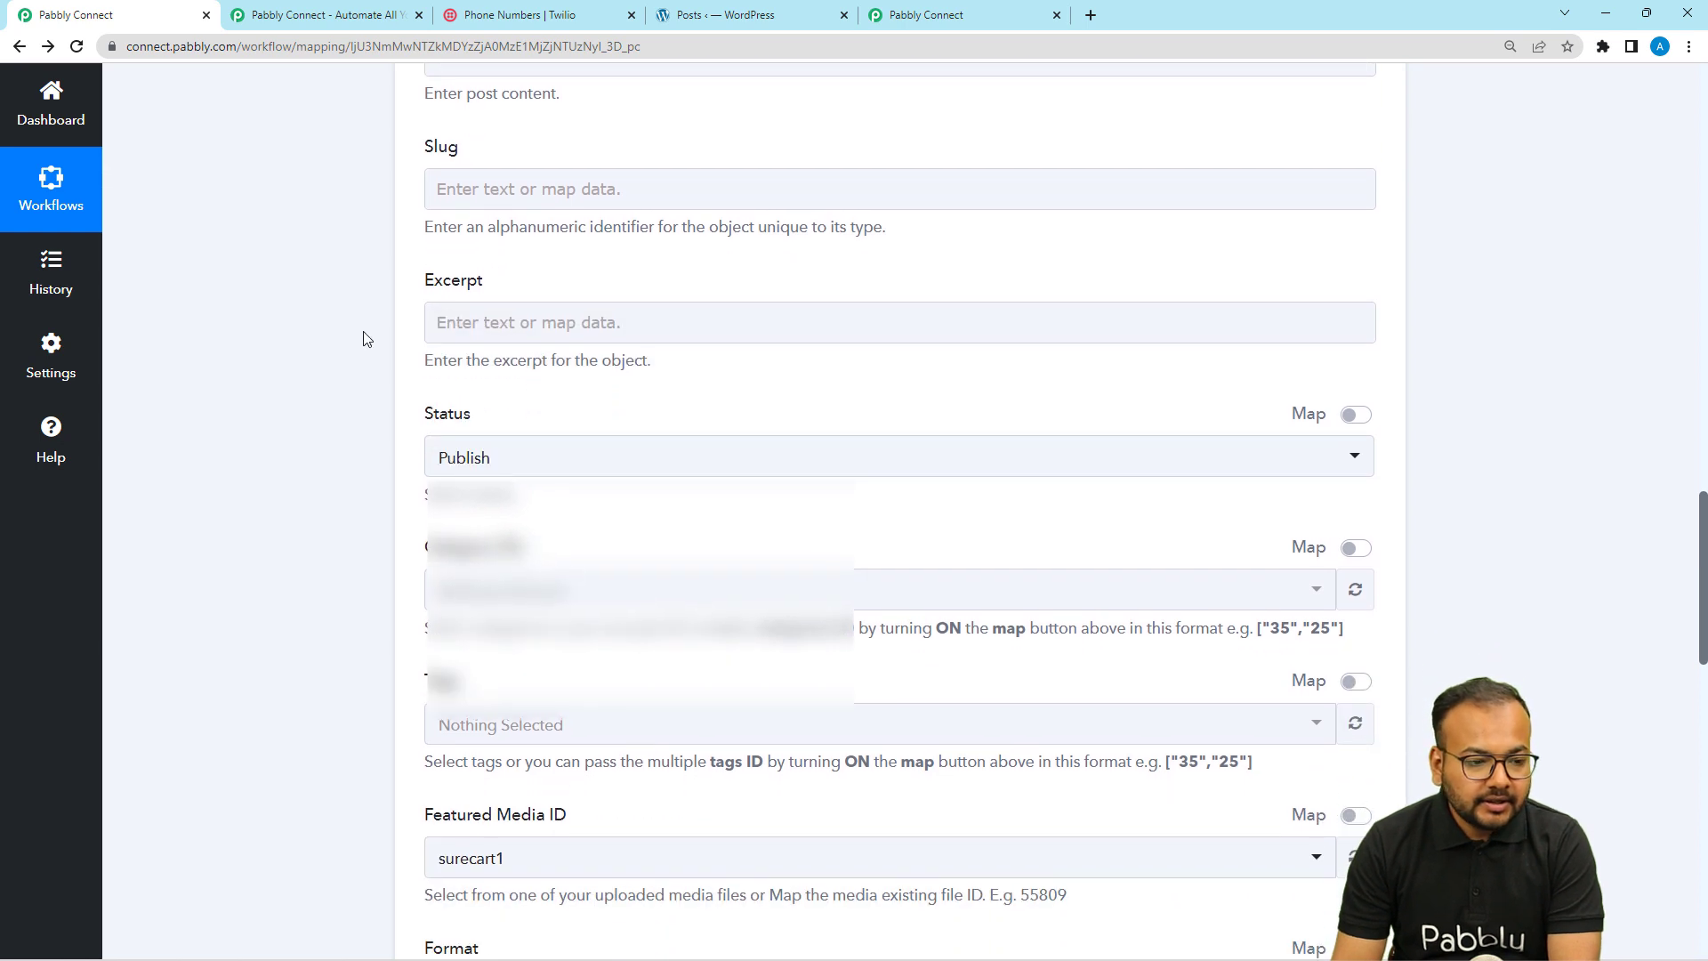
scroll(673, 169, "down", 2)
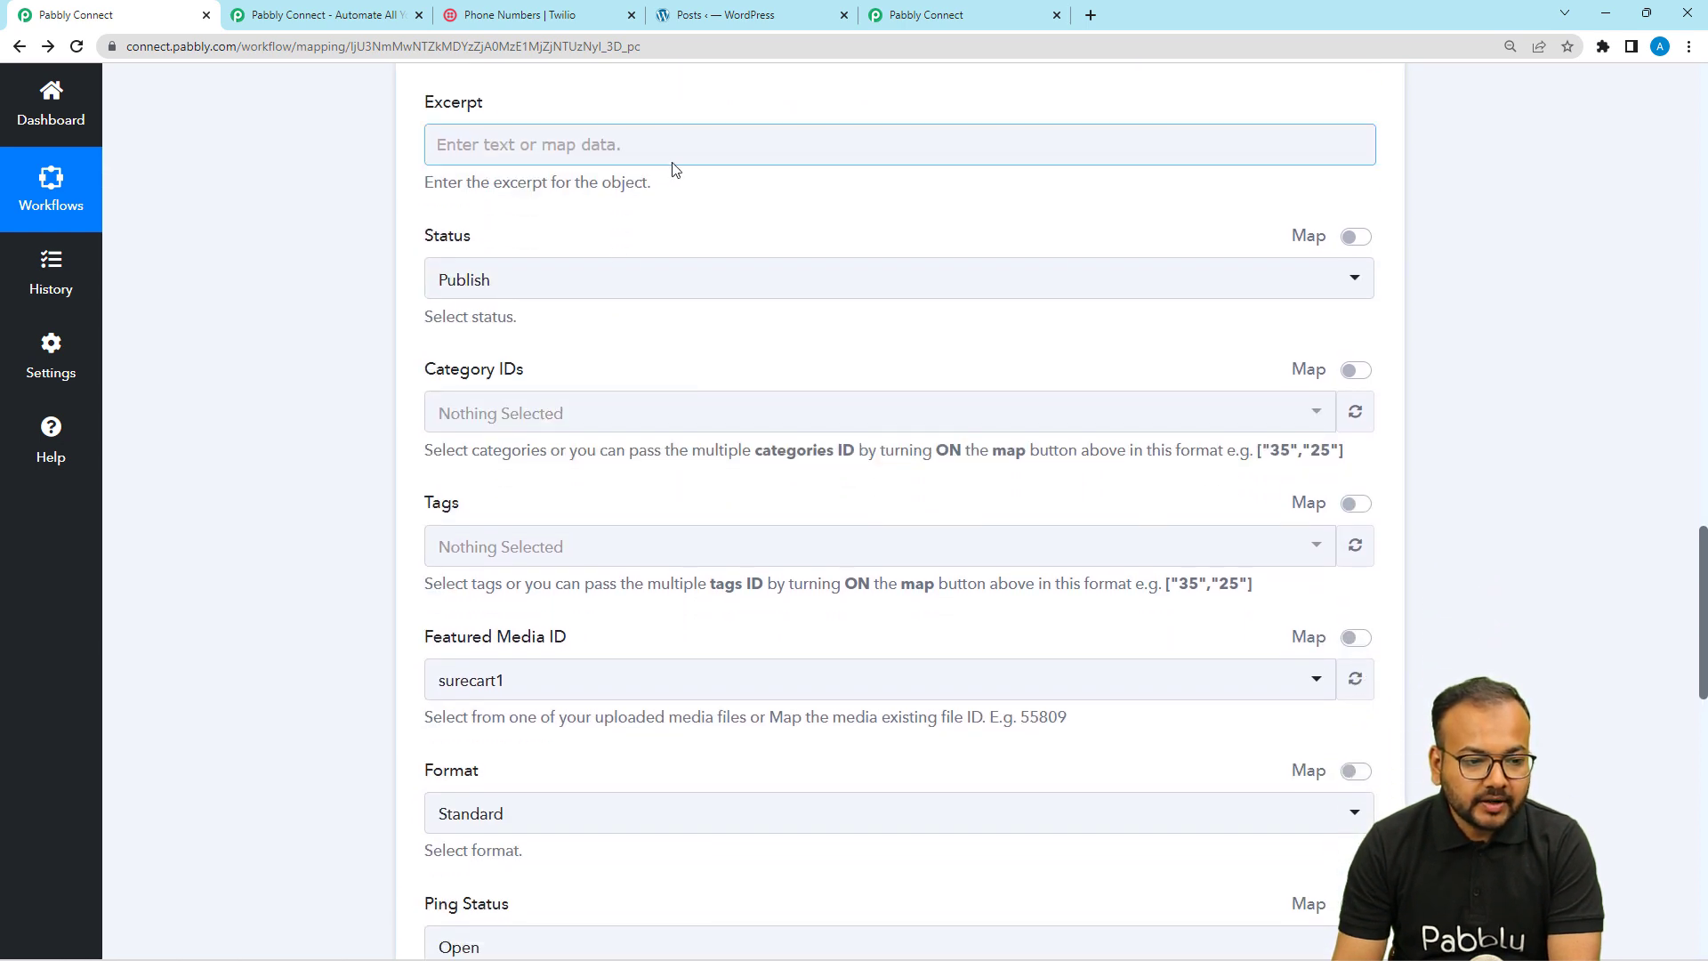
left_click(568, 299)
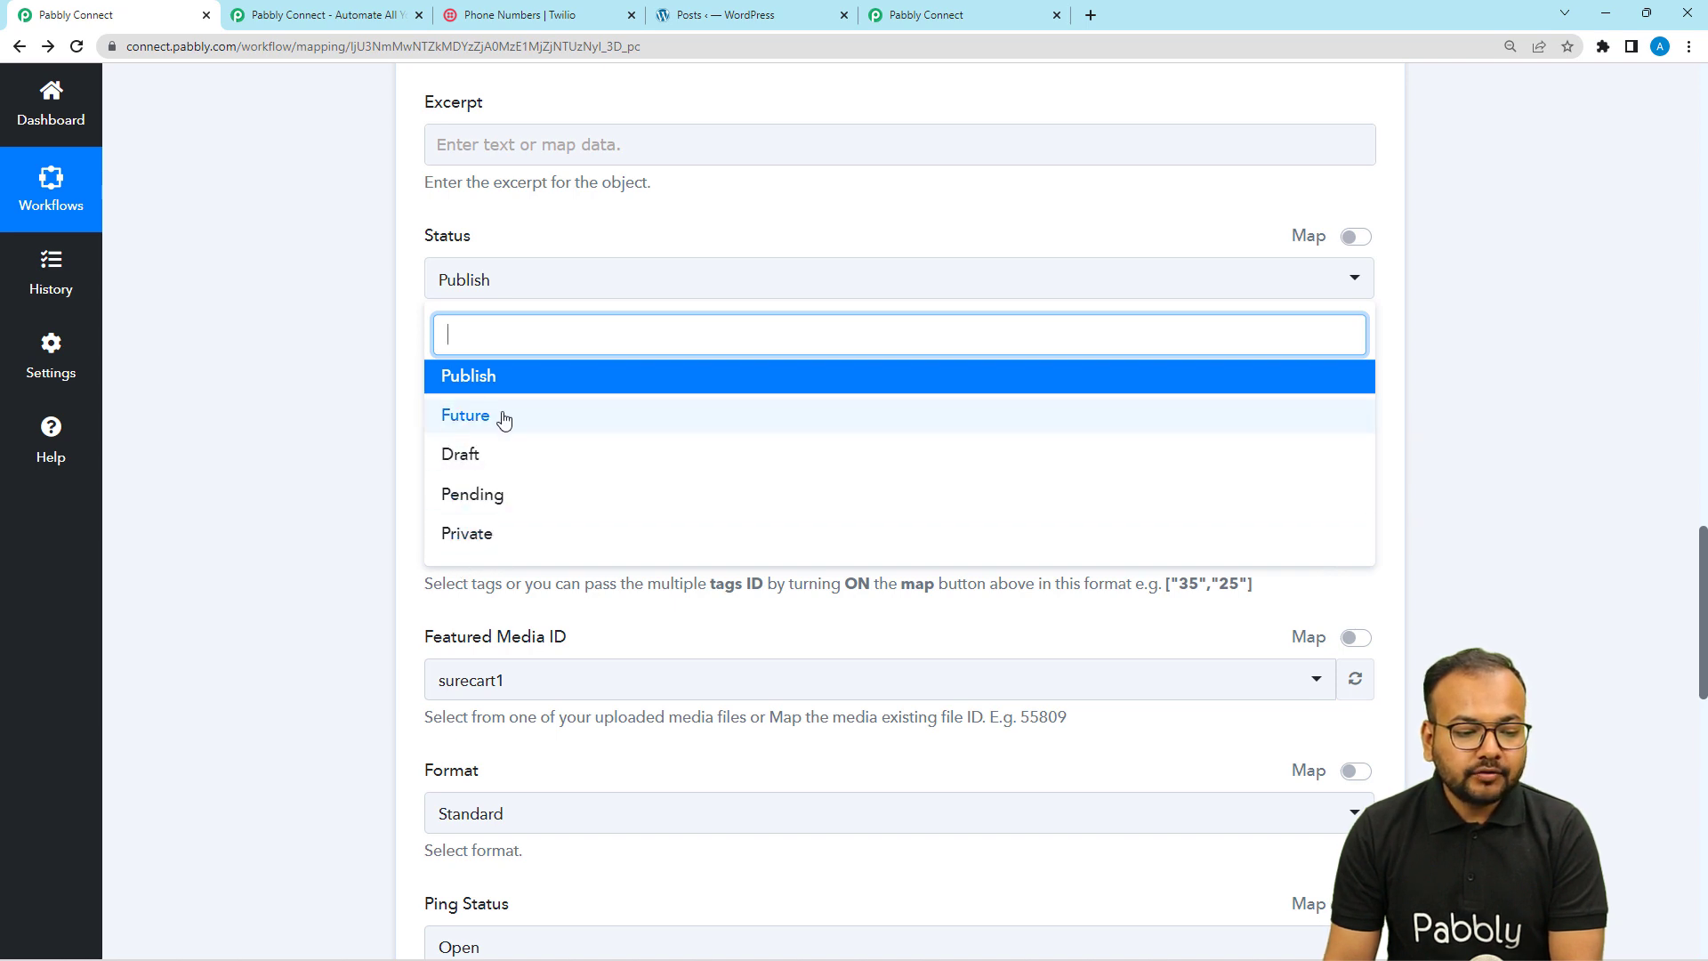
left_click(326, 352)
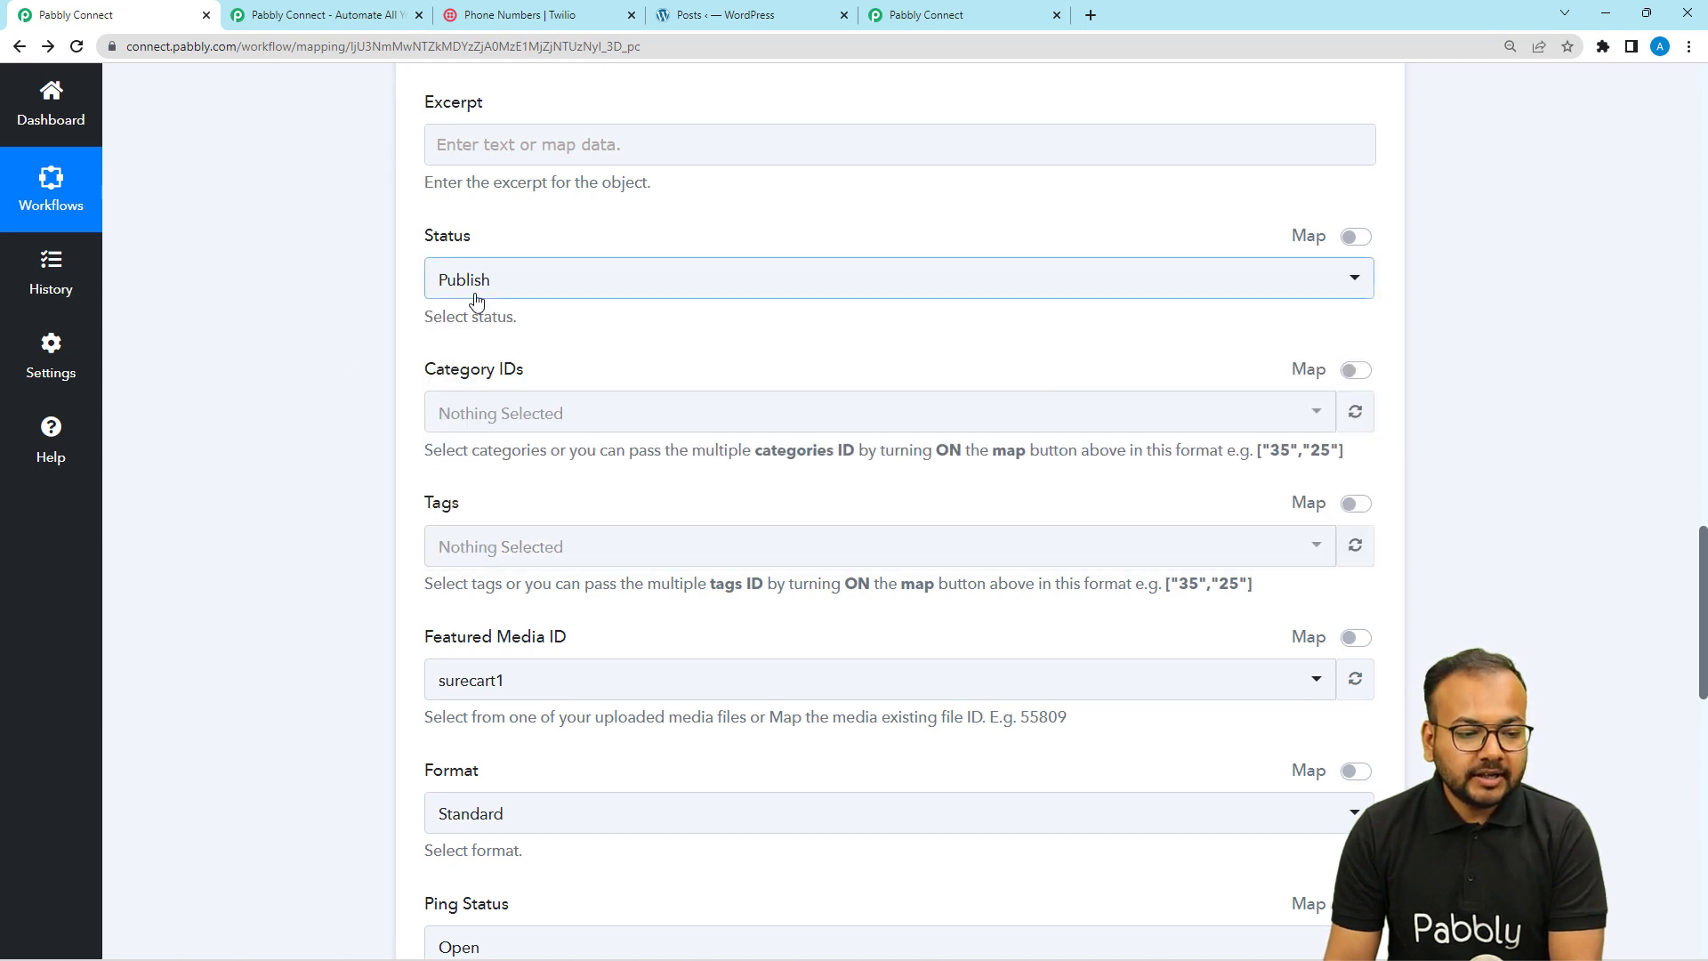
scroll(354, 312, "down", 3)
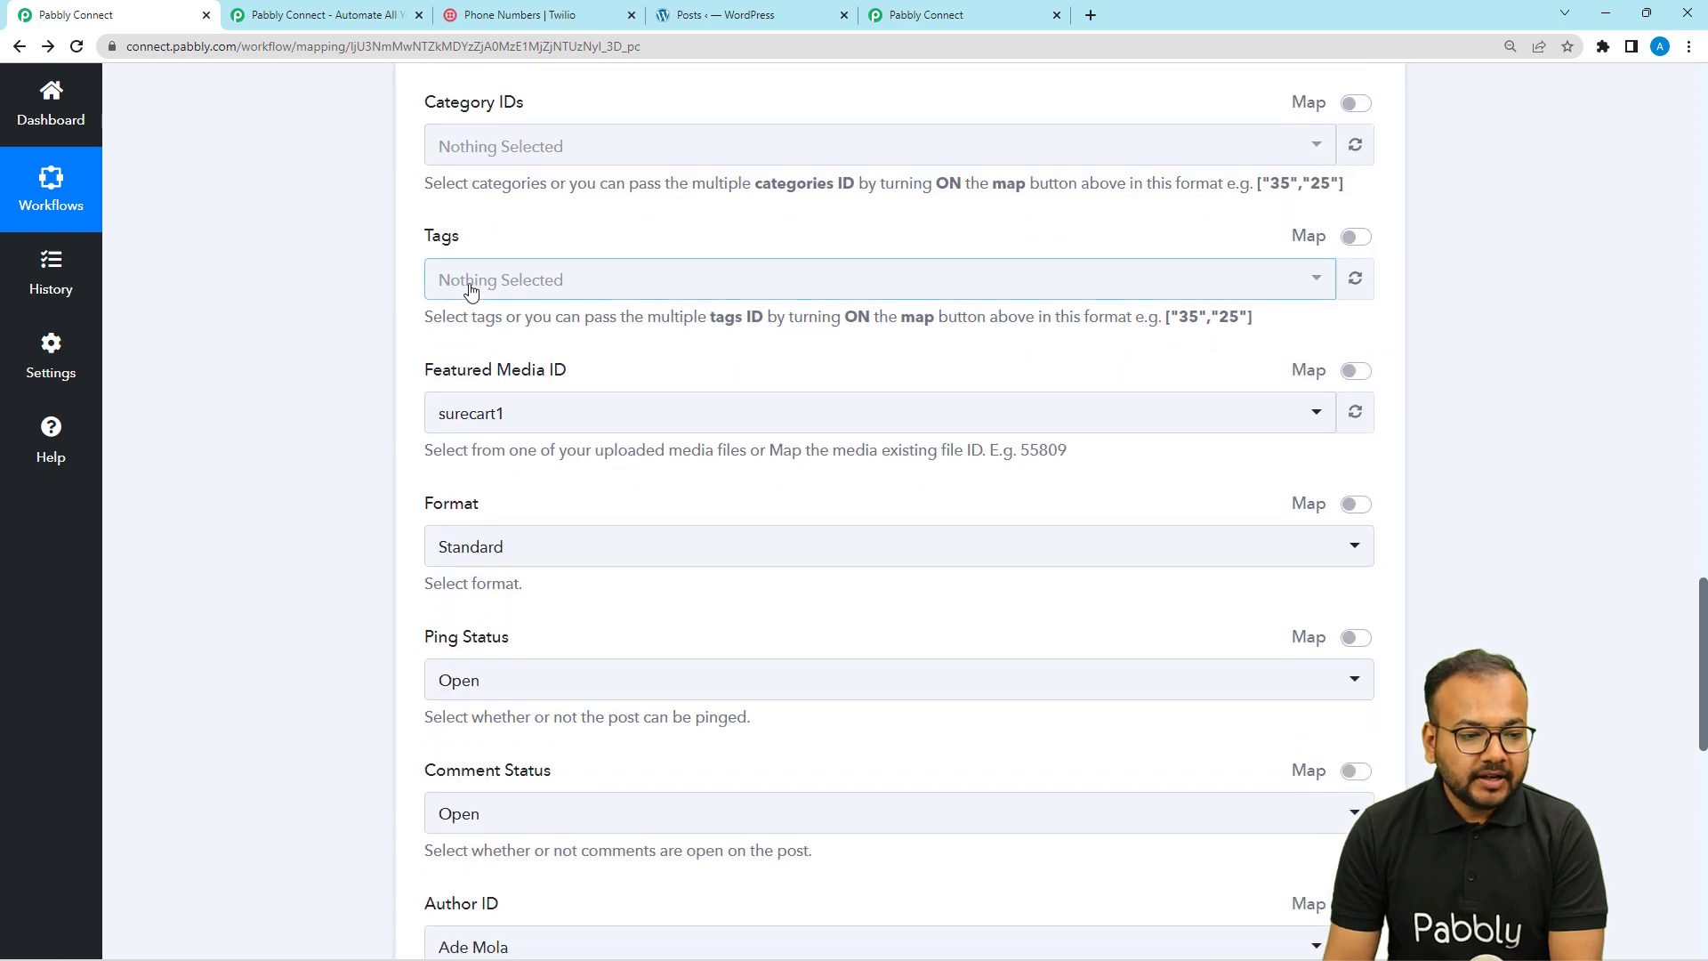
scroll(354, 309, "down", 3)
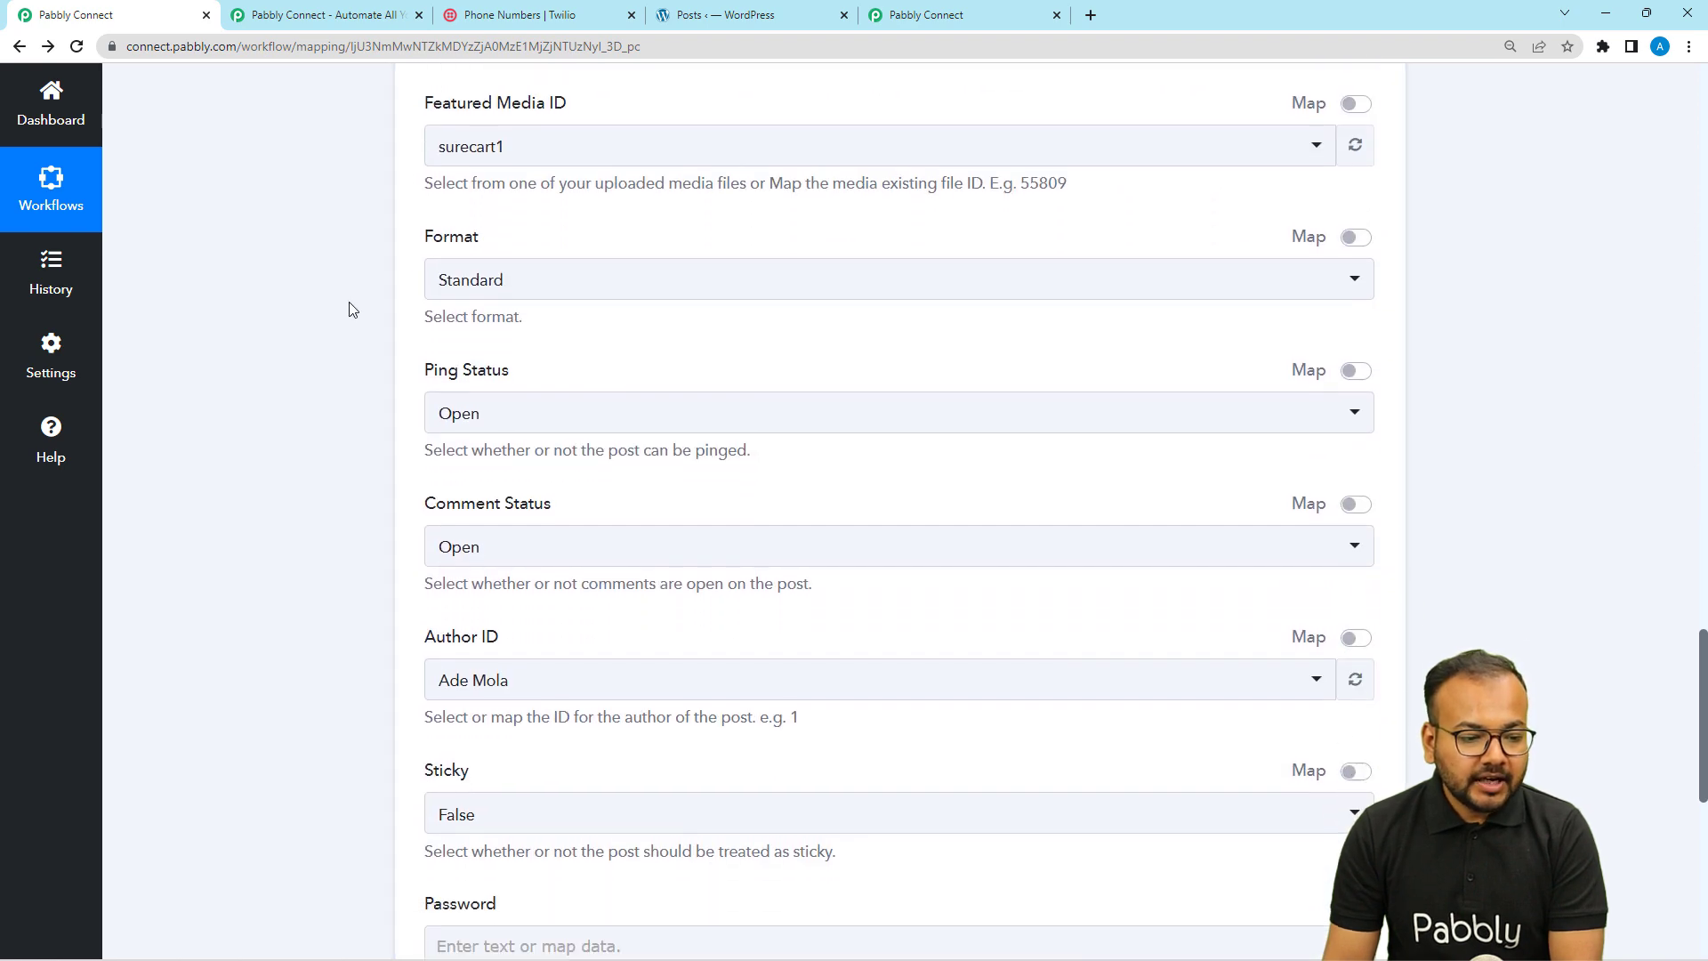
scroll(469, 481, "down", 4)
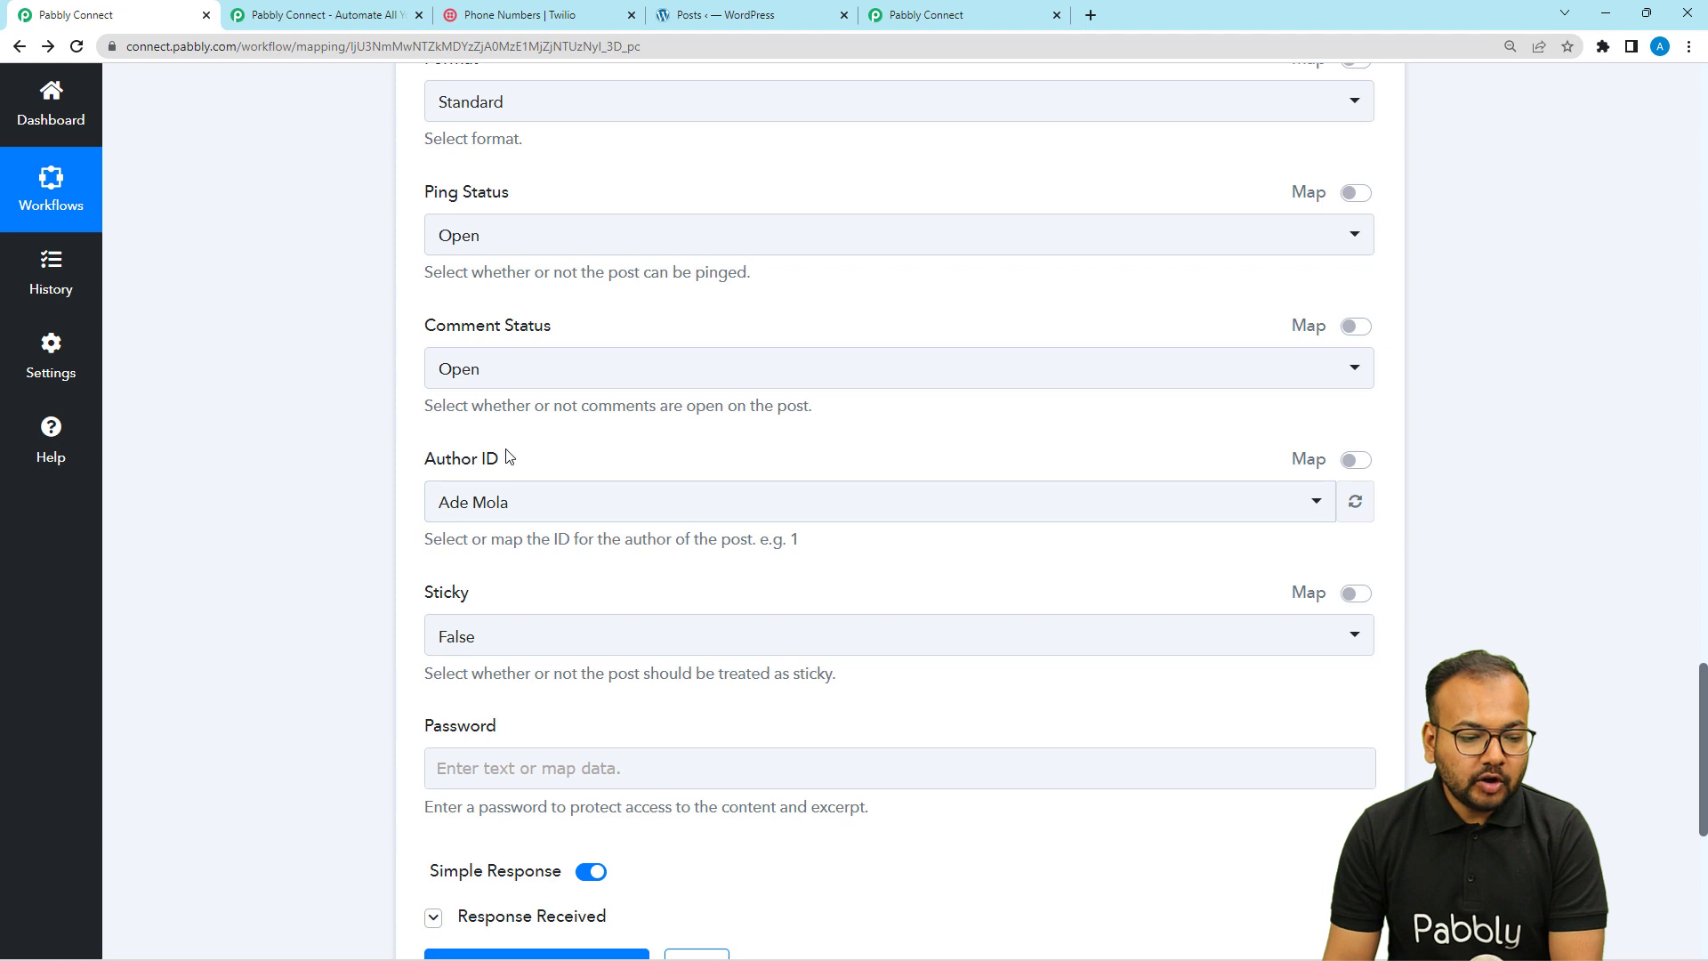
scroll(507, 457, "down", 1)
scroll(546, 351, "up", 2)
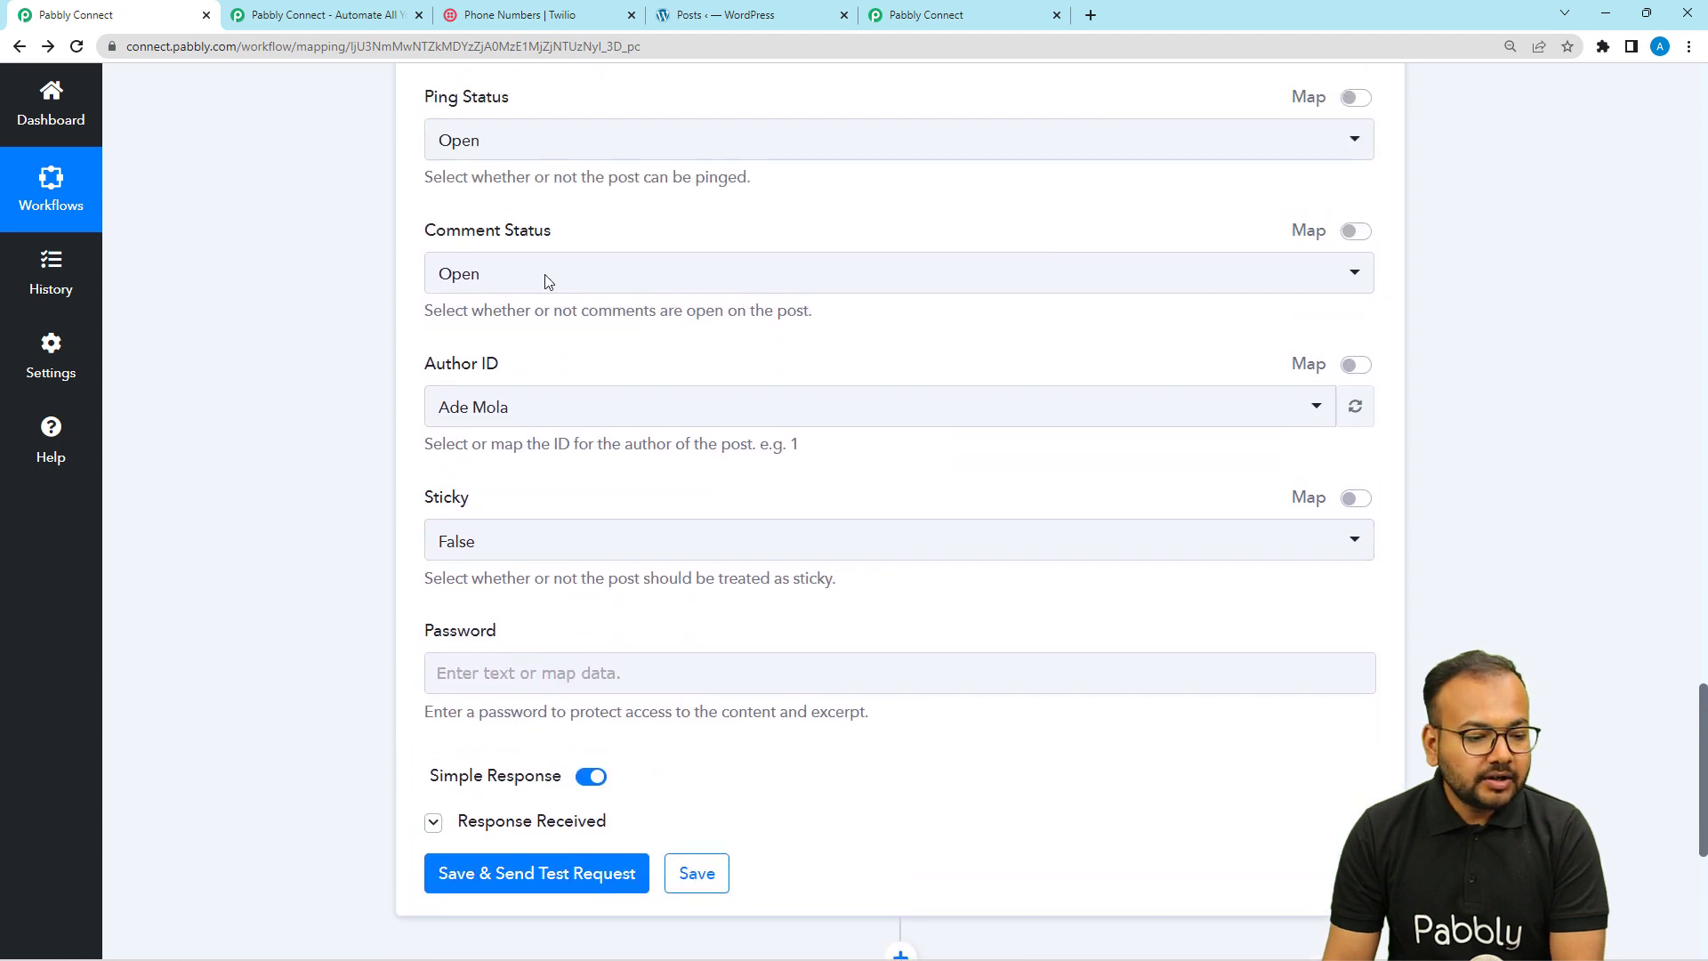
scroll(319, 328, "down", 6)
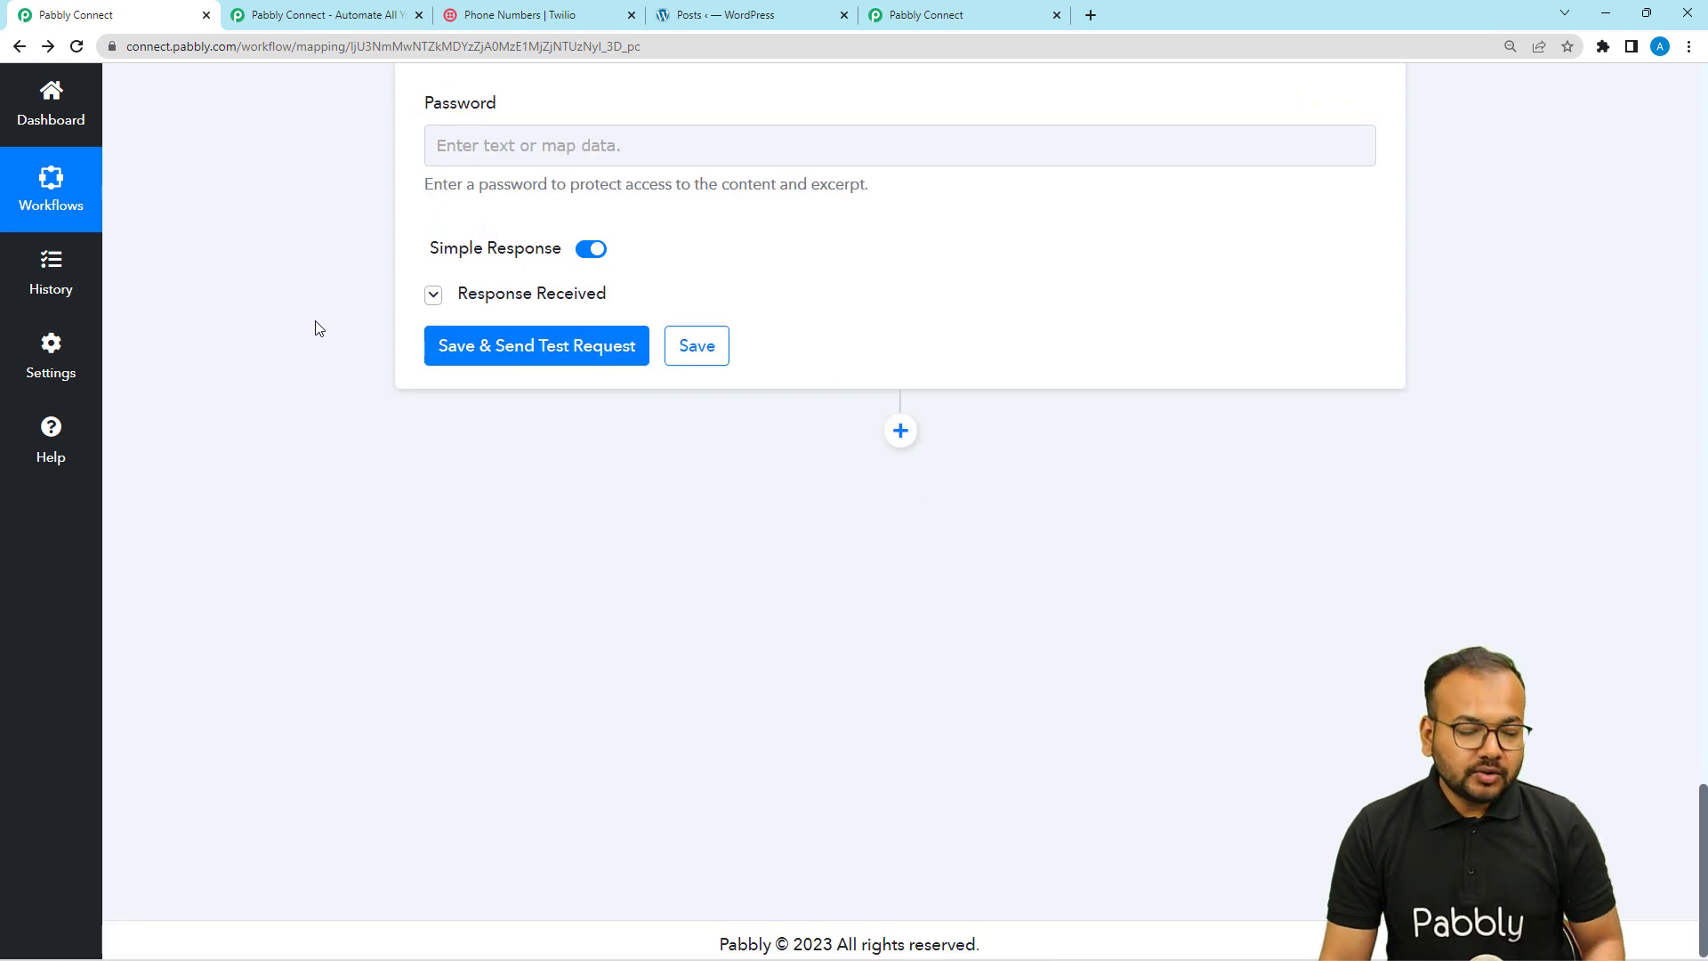
Save the WordPress Create a Post action with a test request and enlarge the Link value in its response
left_click(462, 354)
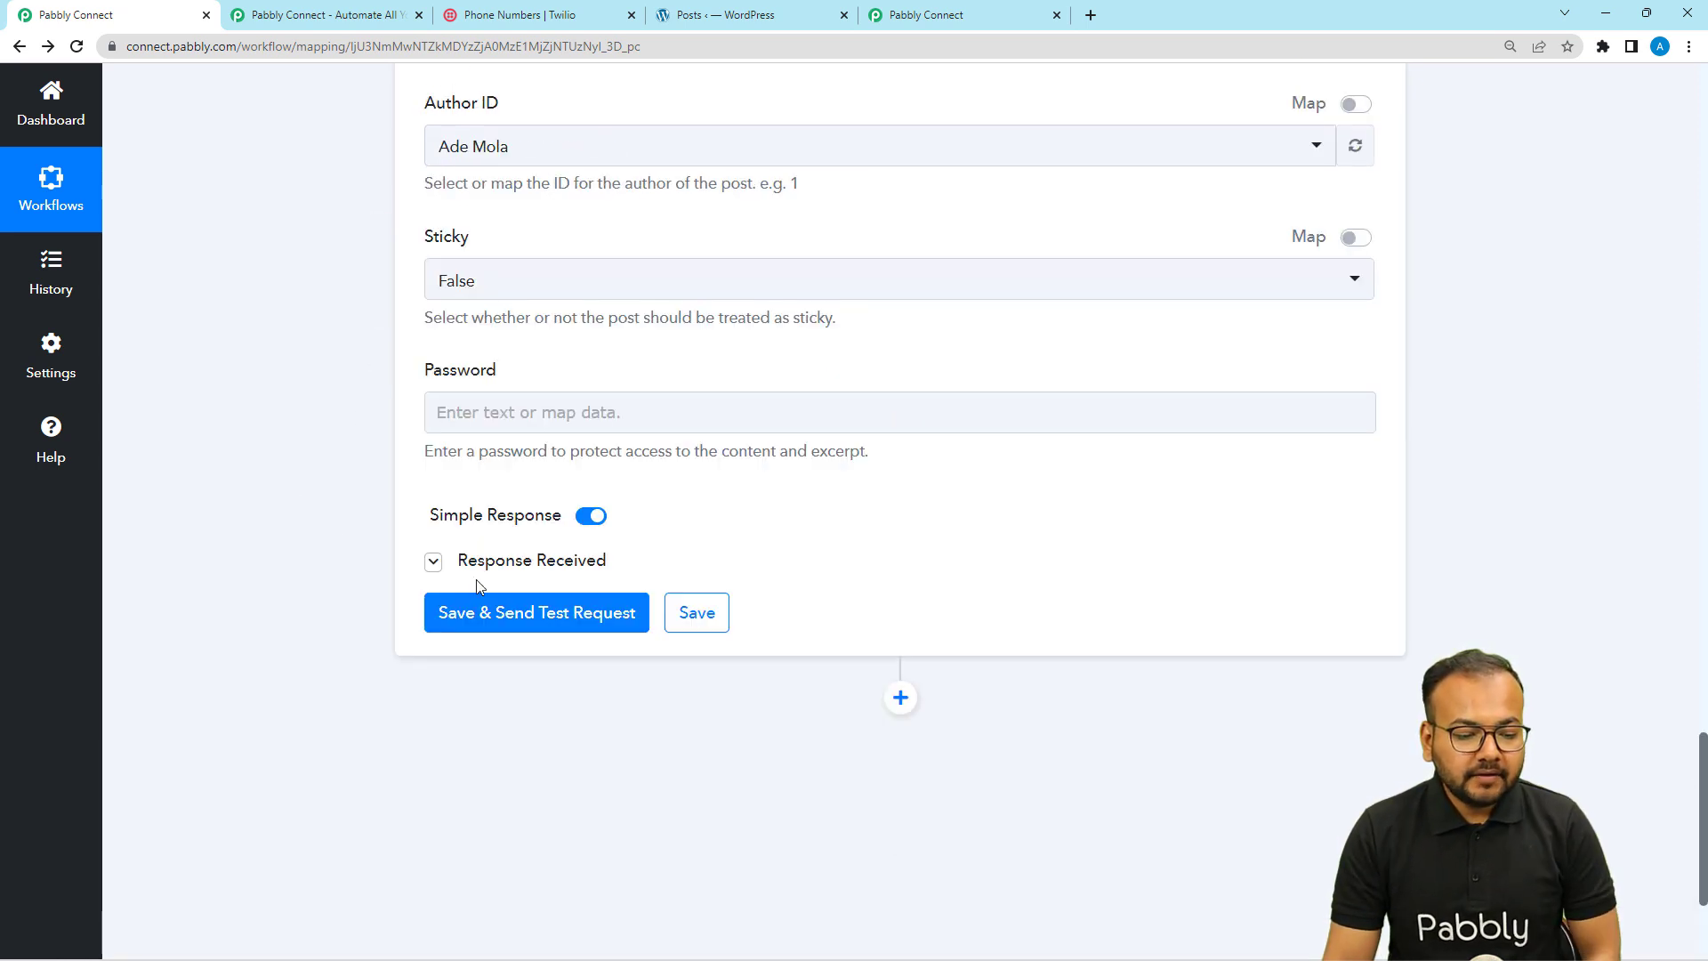
scroll(379, 524, "down", 5)
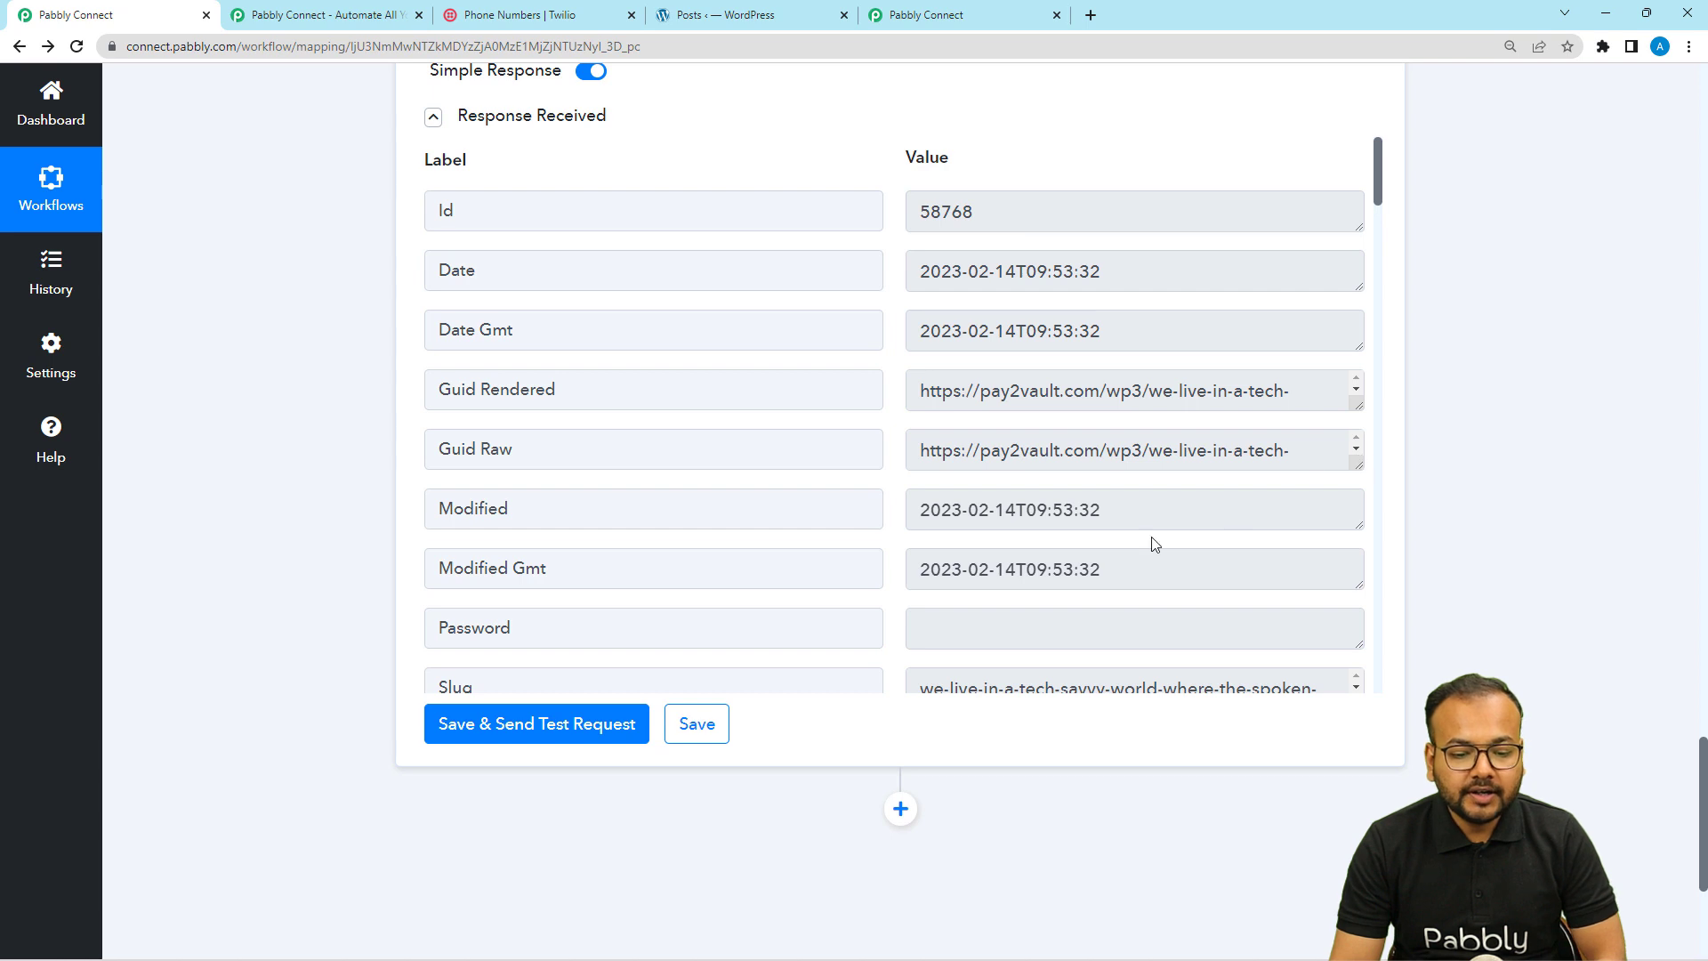
scroll(1154, 544, "down", 3)
scroll(1152, 537, "down", 2)
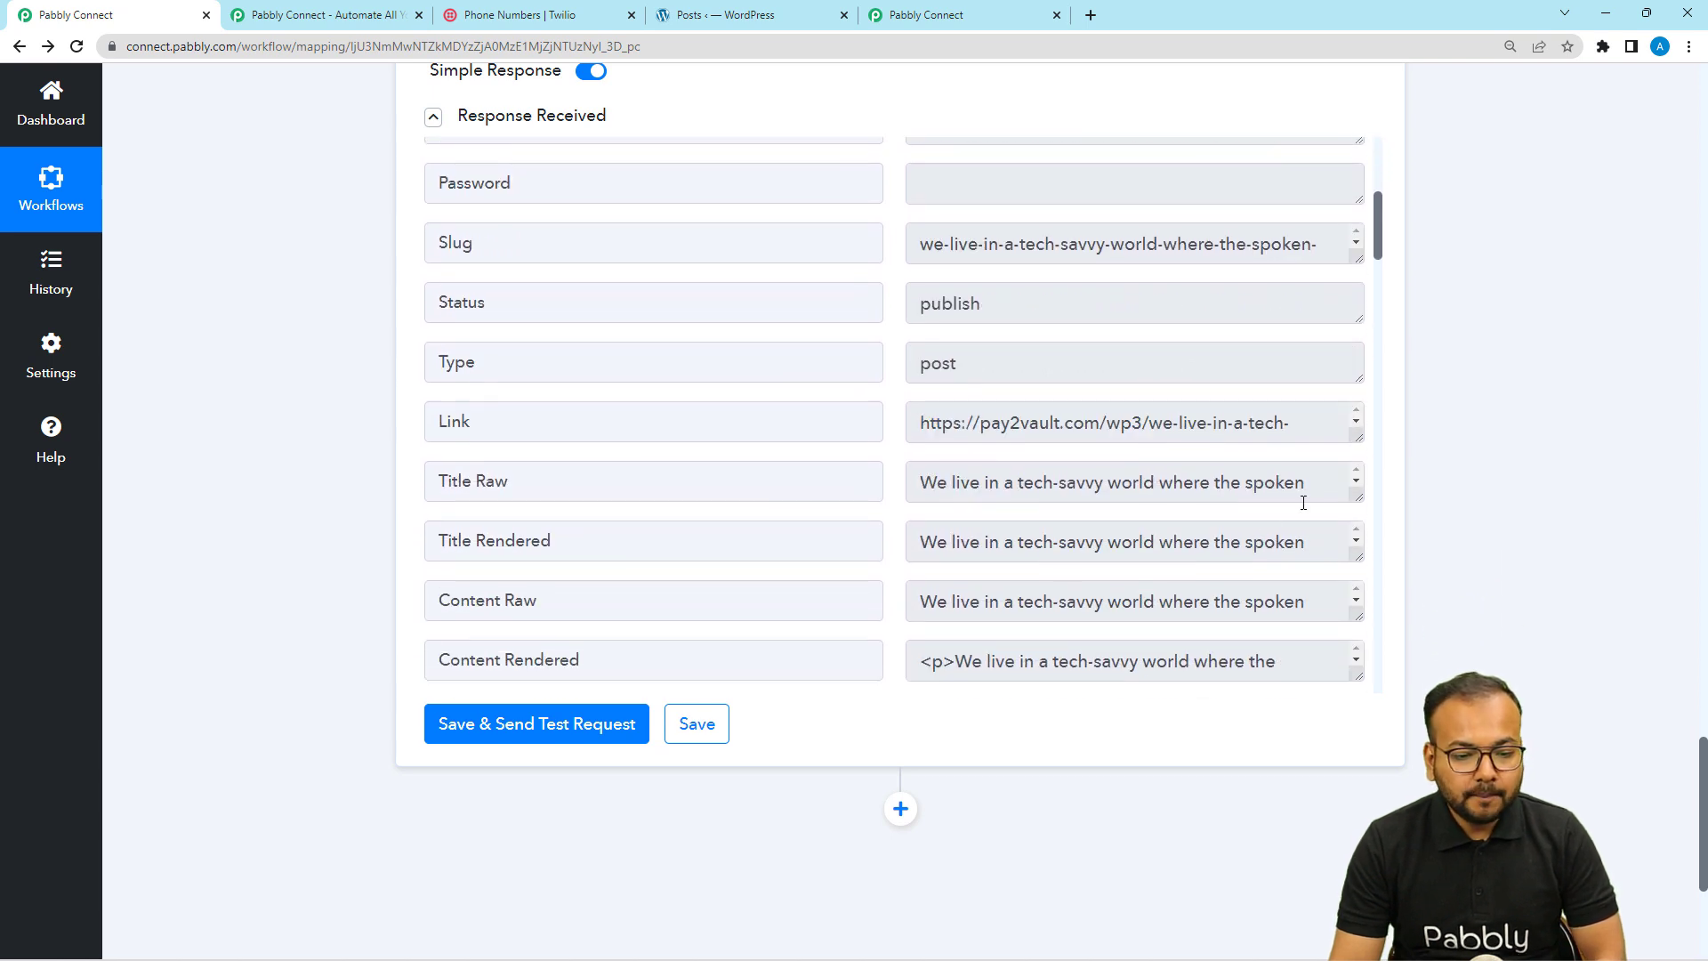
left_click_drag(1358, 438, 1358, 599)
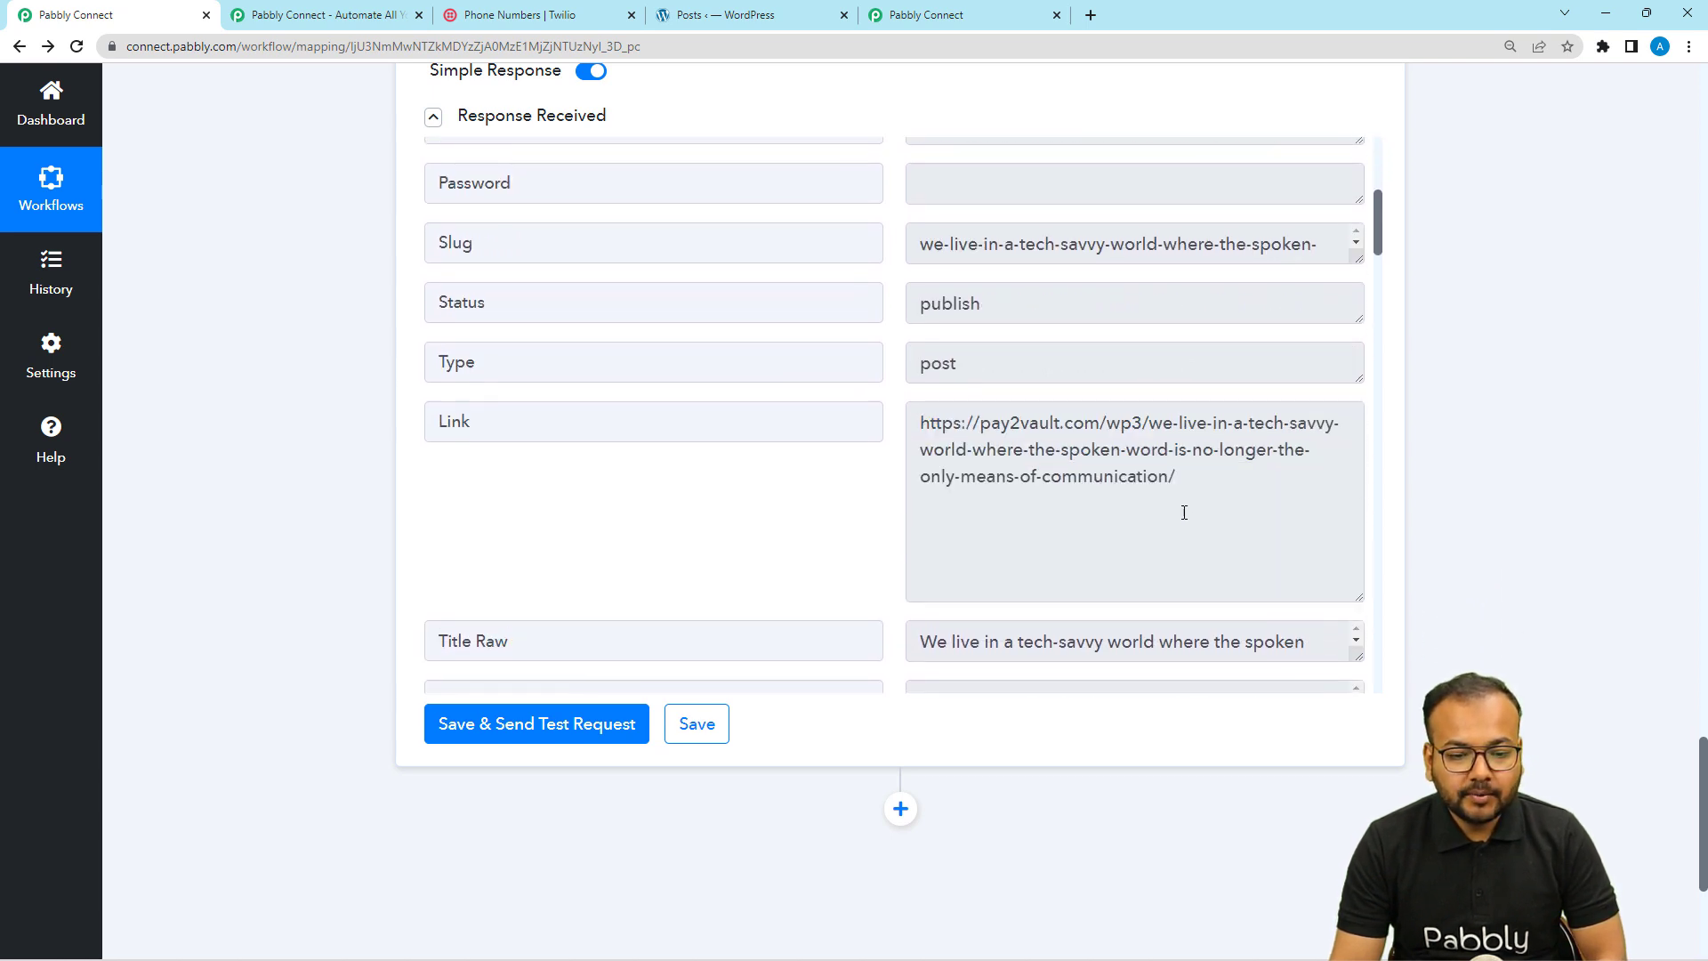
Open the created post's link from the response and check the post's title and content on the WordPress site
left_click_drag(1178, 479, 923, 422)
right_click(939, 434)
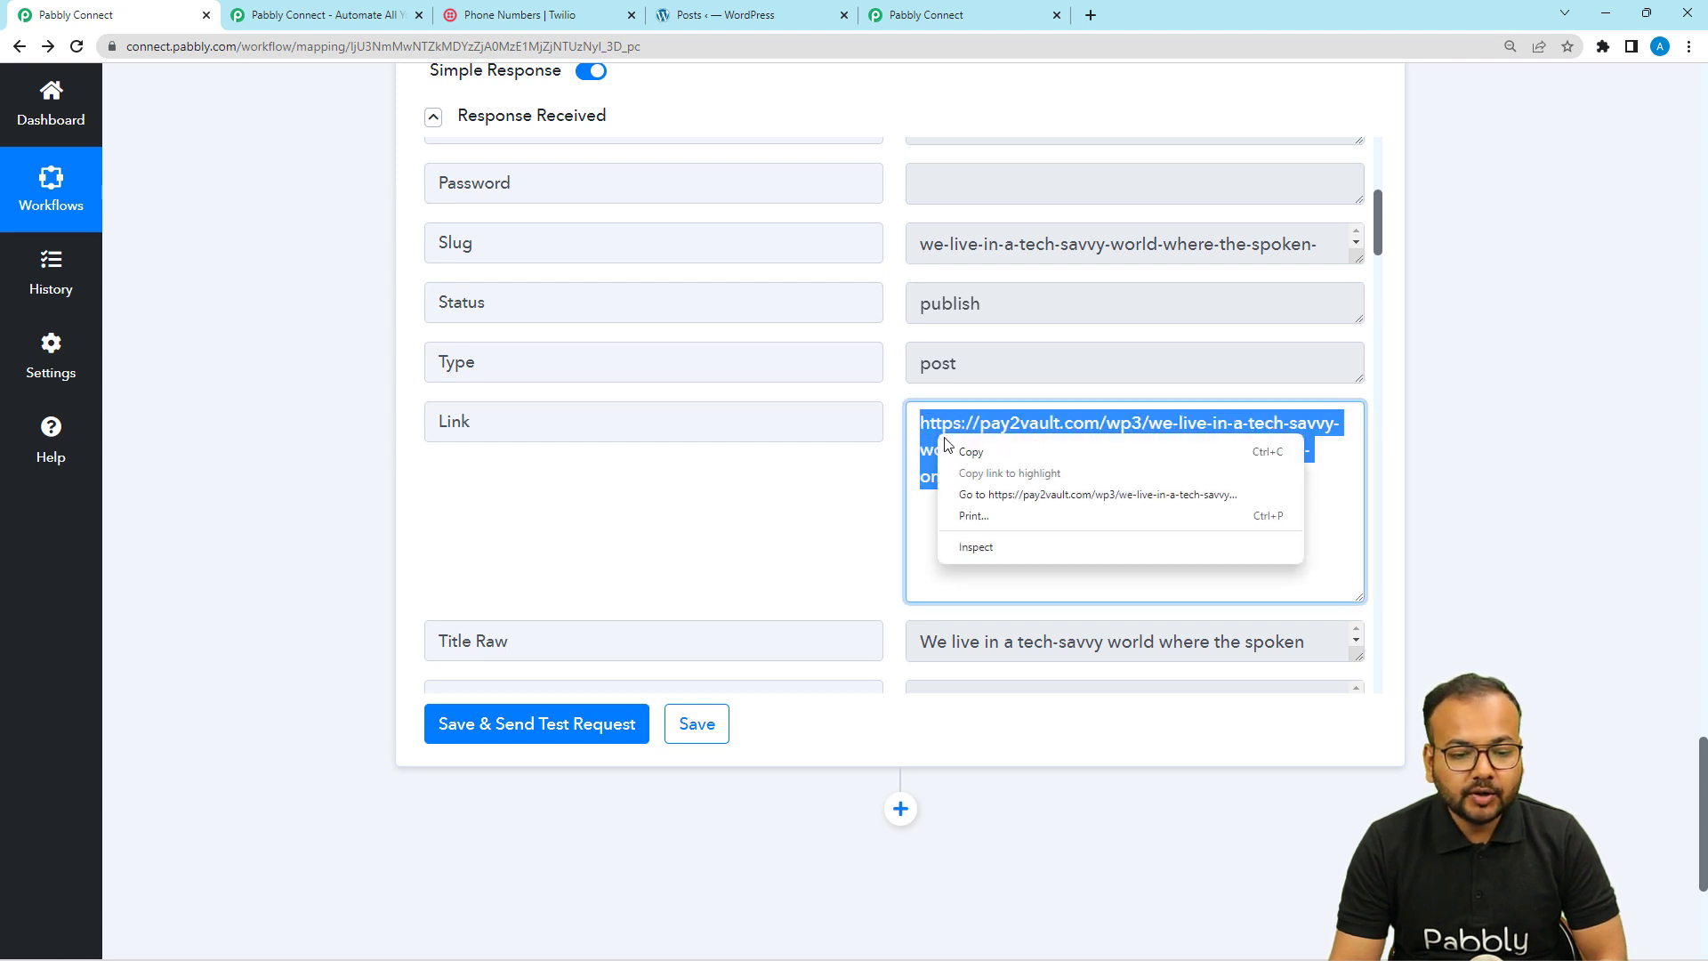
left_click(979, 496)
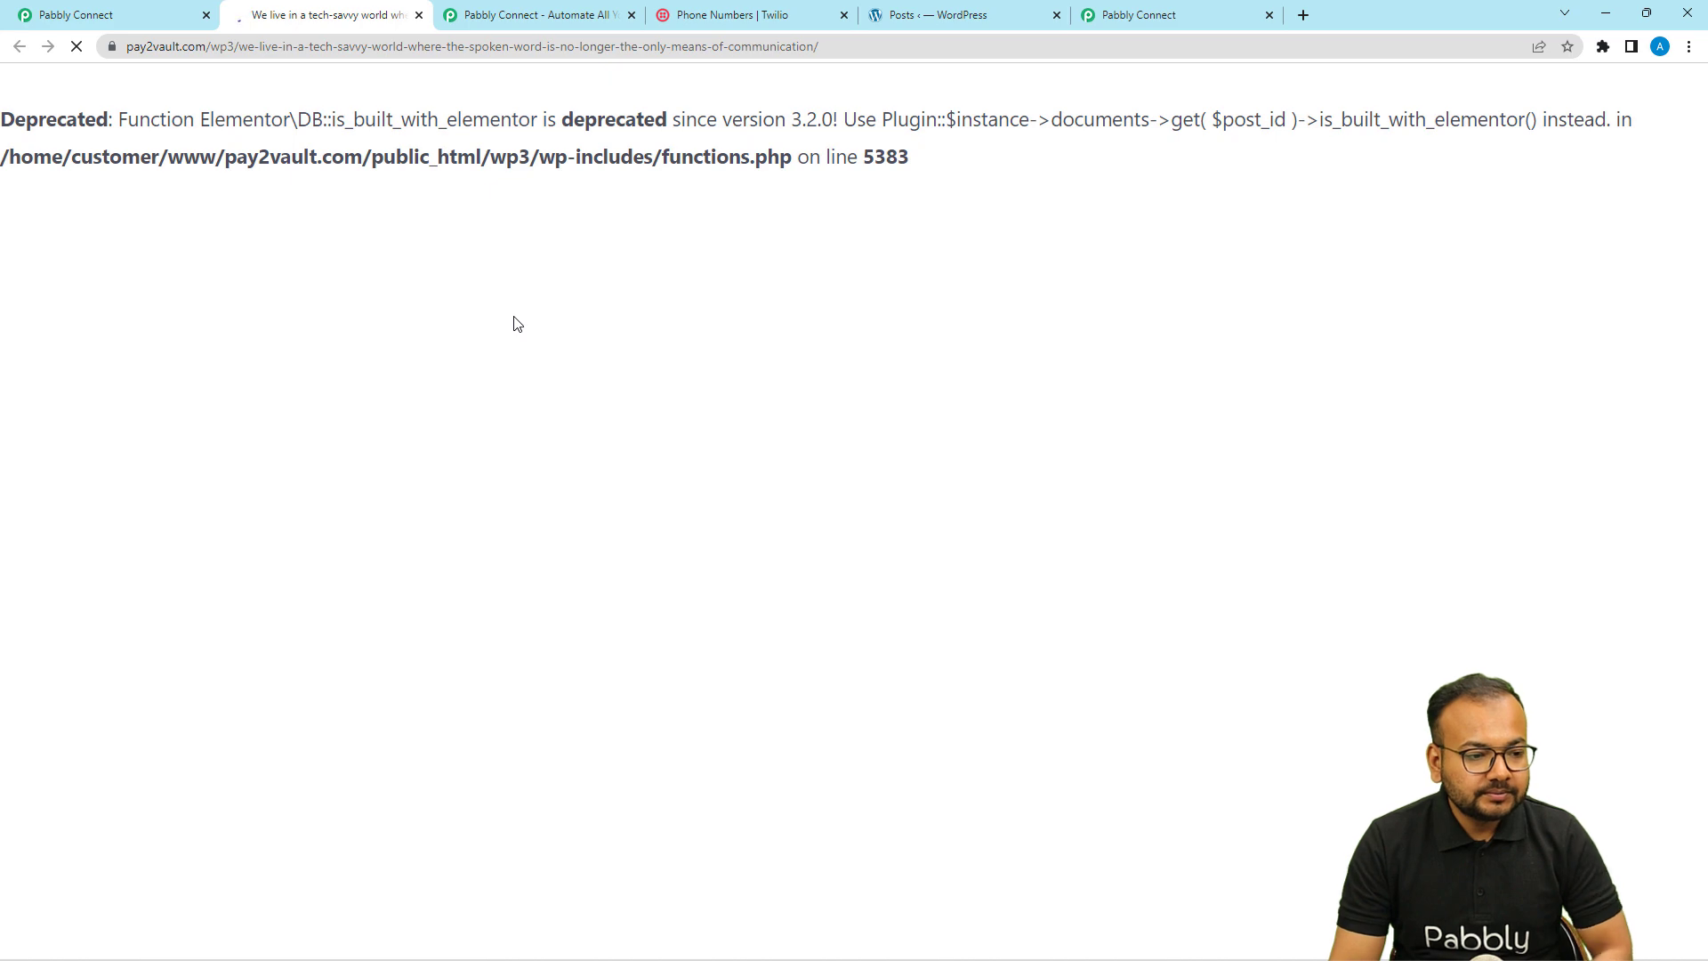
scroll(481, 356, "down", 4)
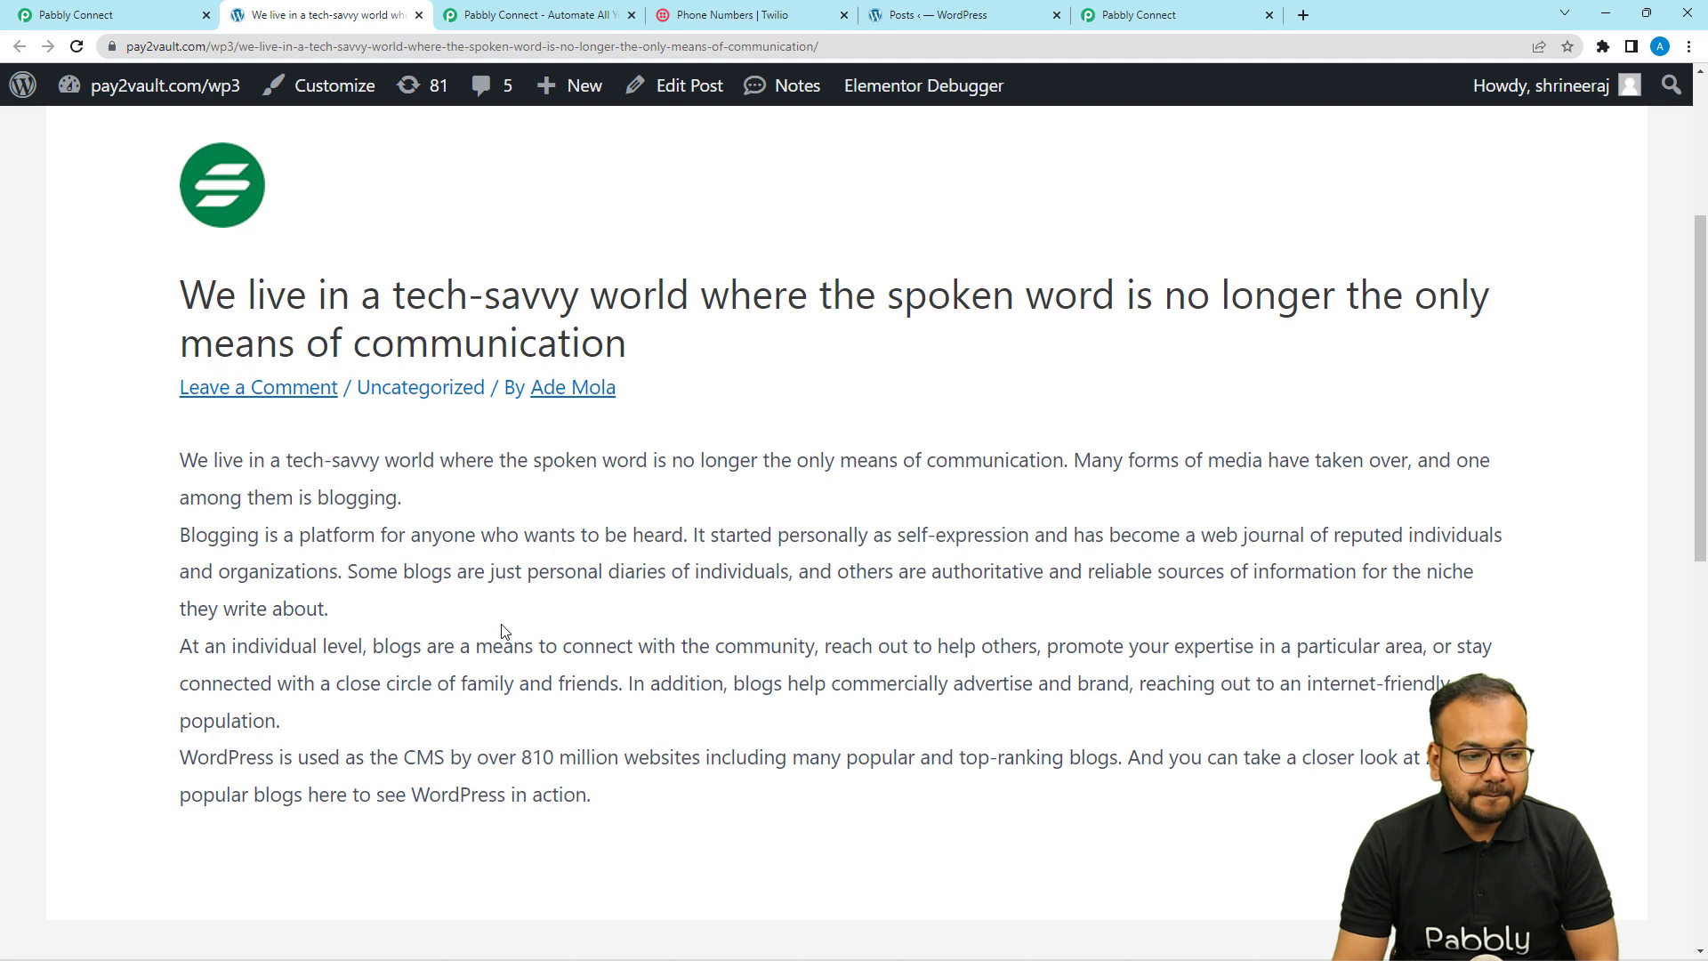
Return to the Twilio to Wordpress workflow and collapse the WordPress and Twilio steps to review the whole sequence
left_click(93, 11)
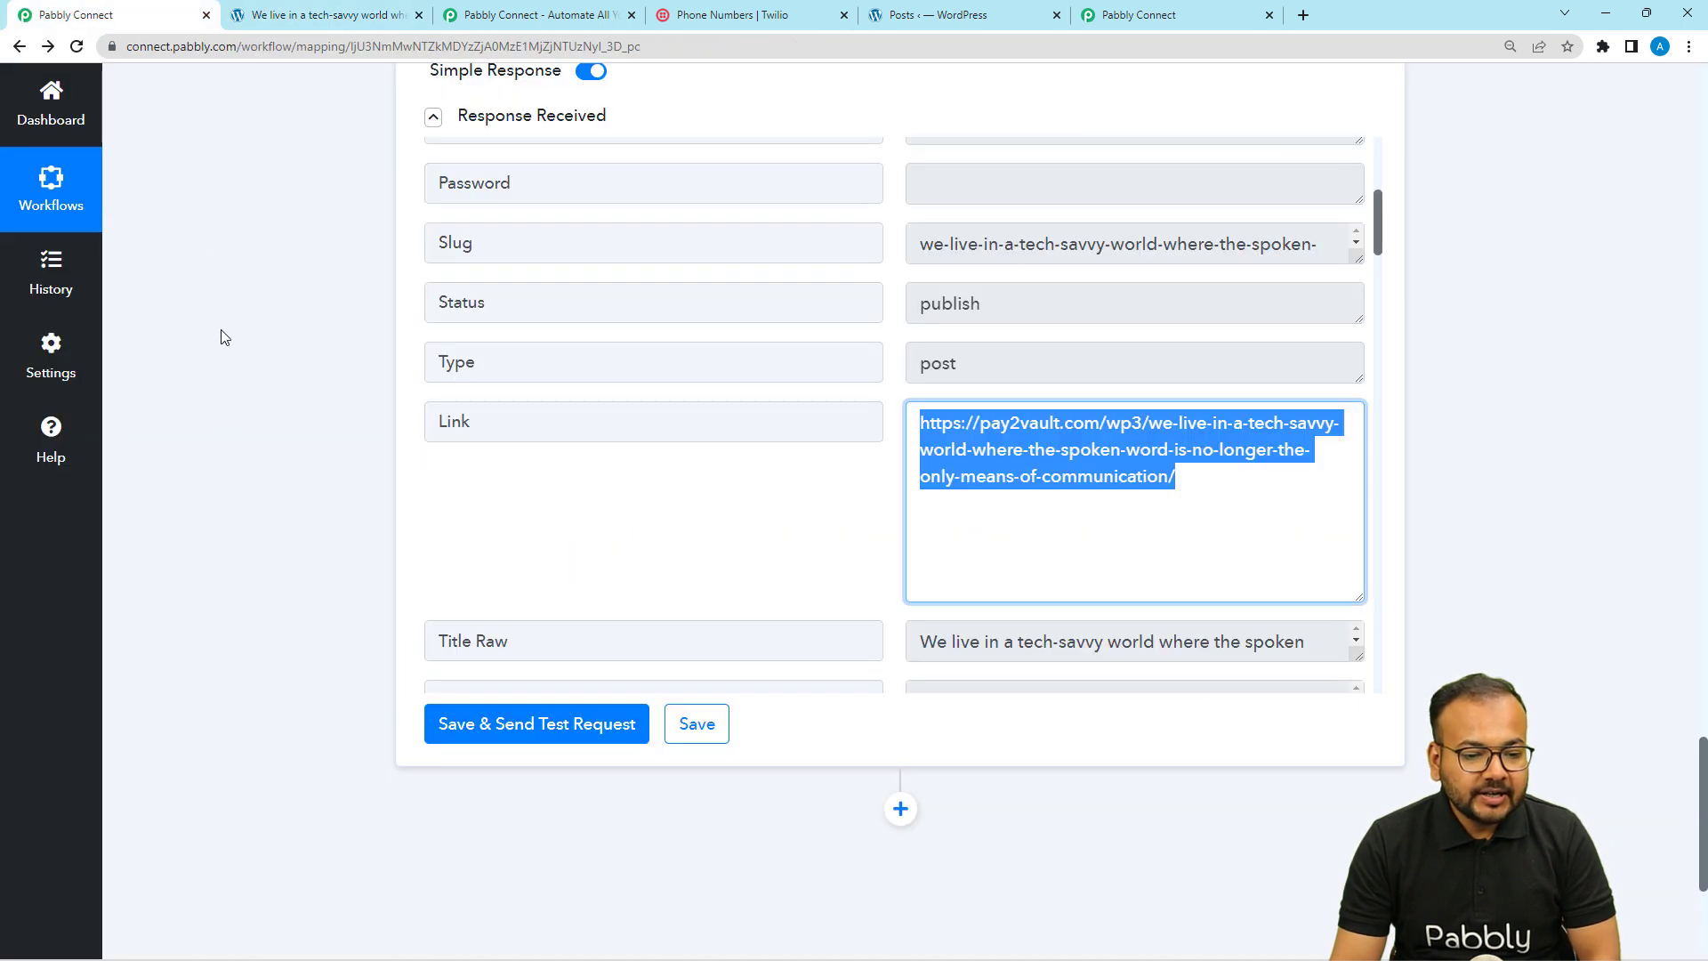
left_click(229, 358)
scroll(292, 419, "up", 9)
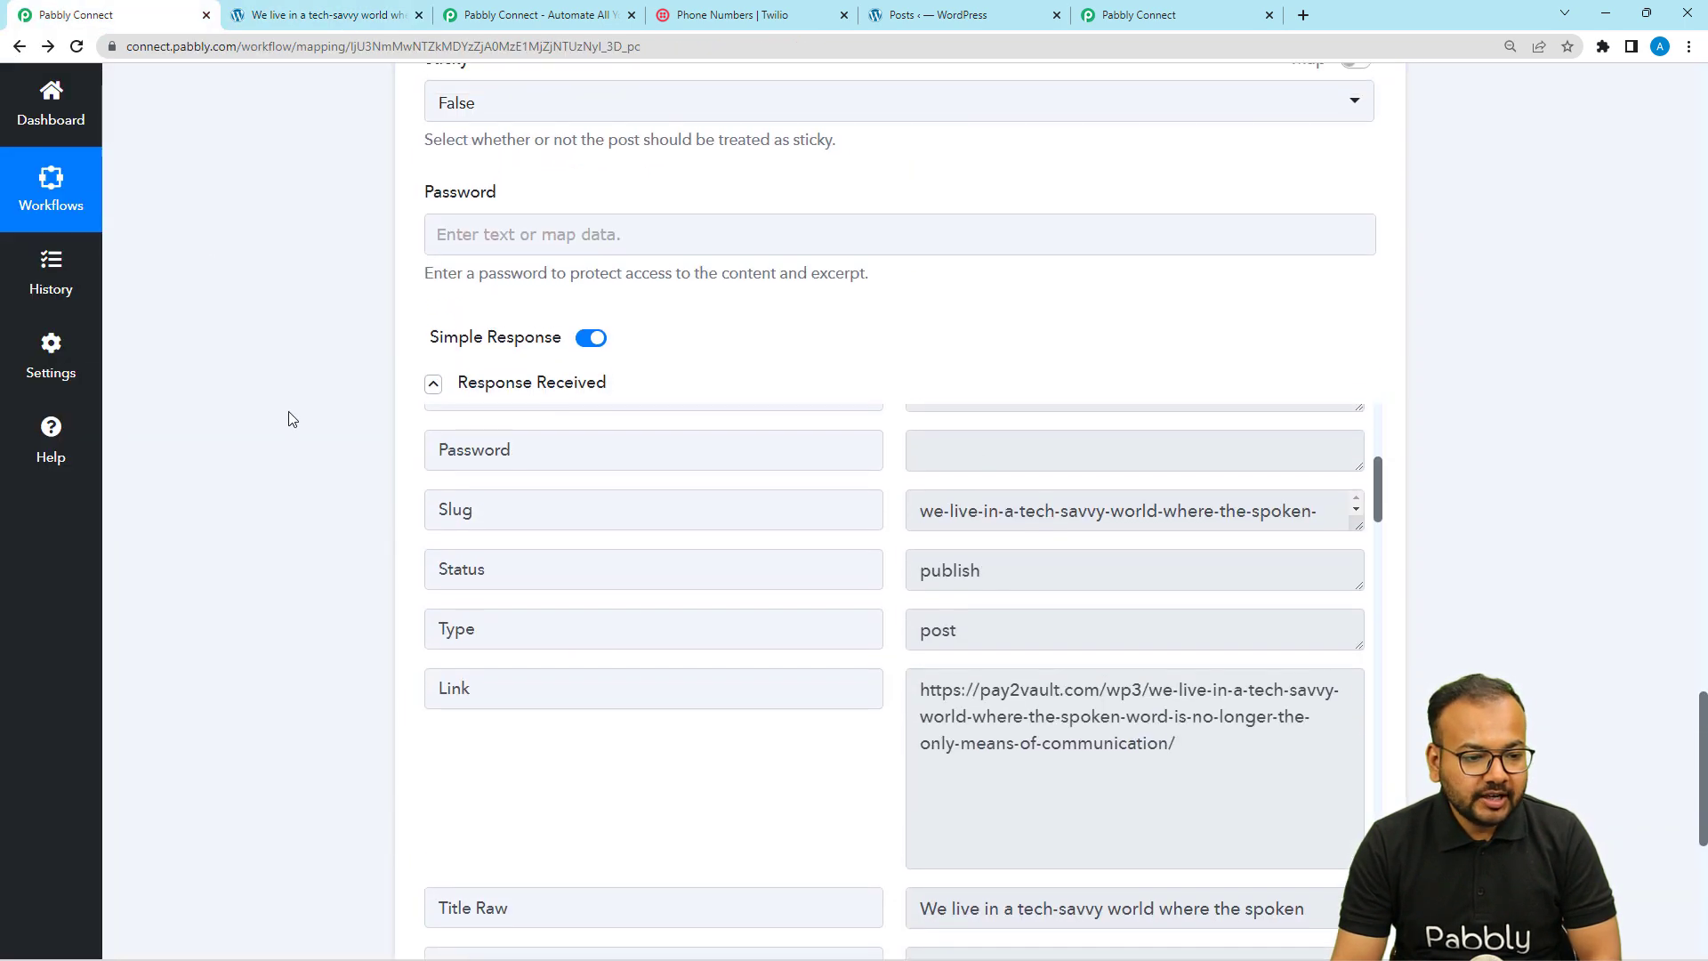
scroll(292, 419, "up", 14)
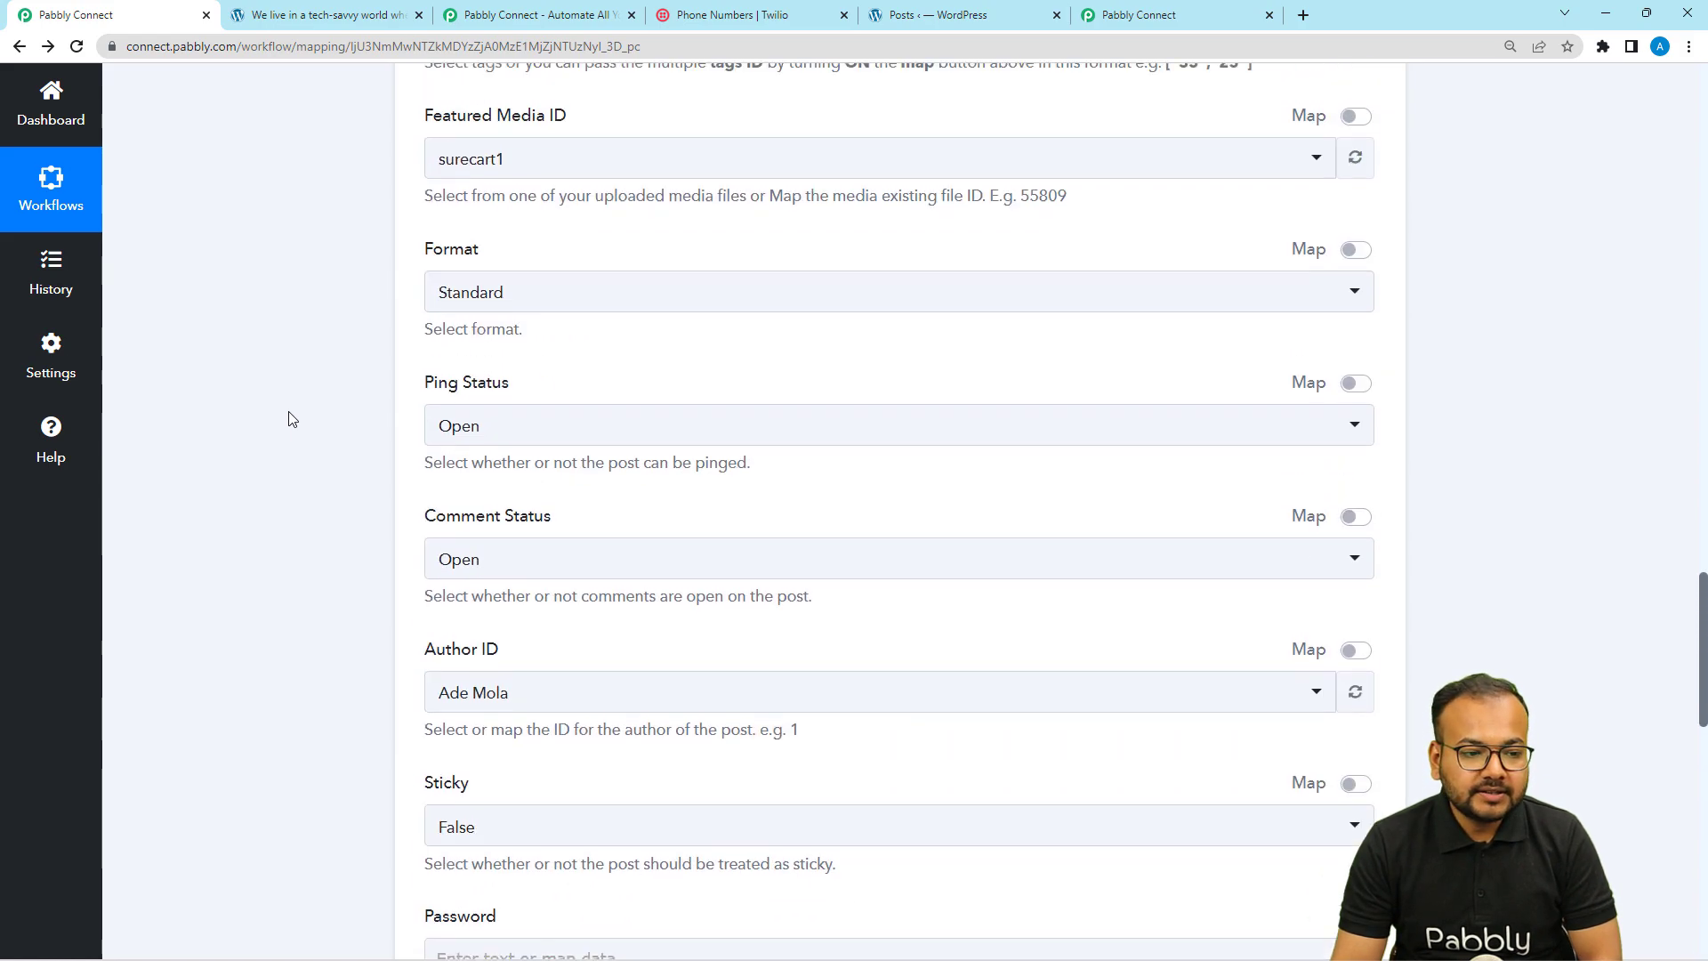
scroll(292, 419, "up", 9)
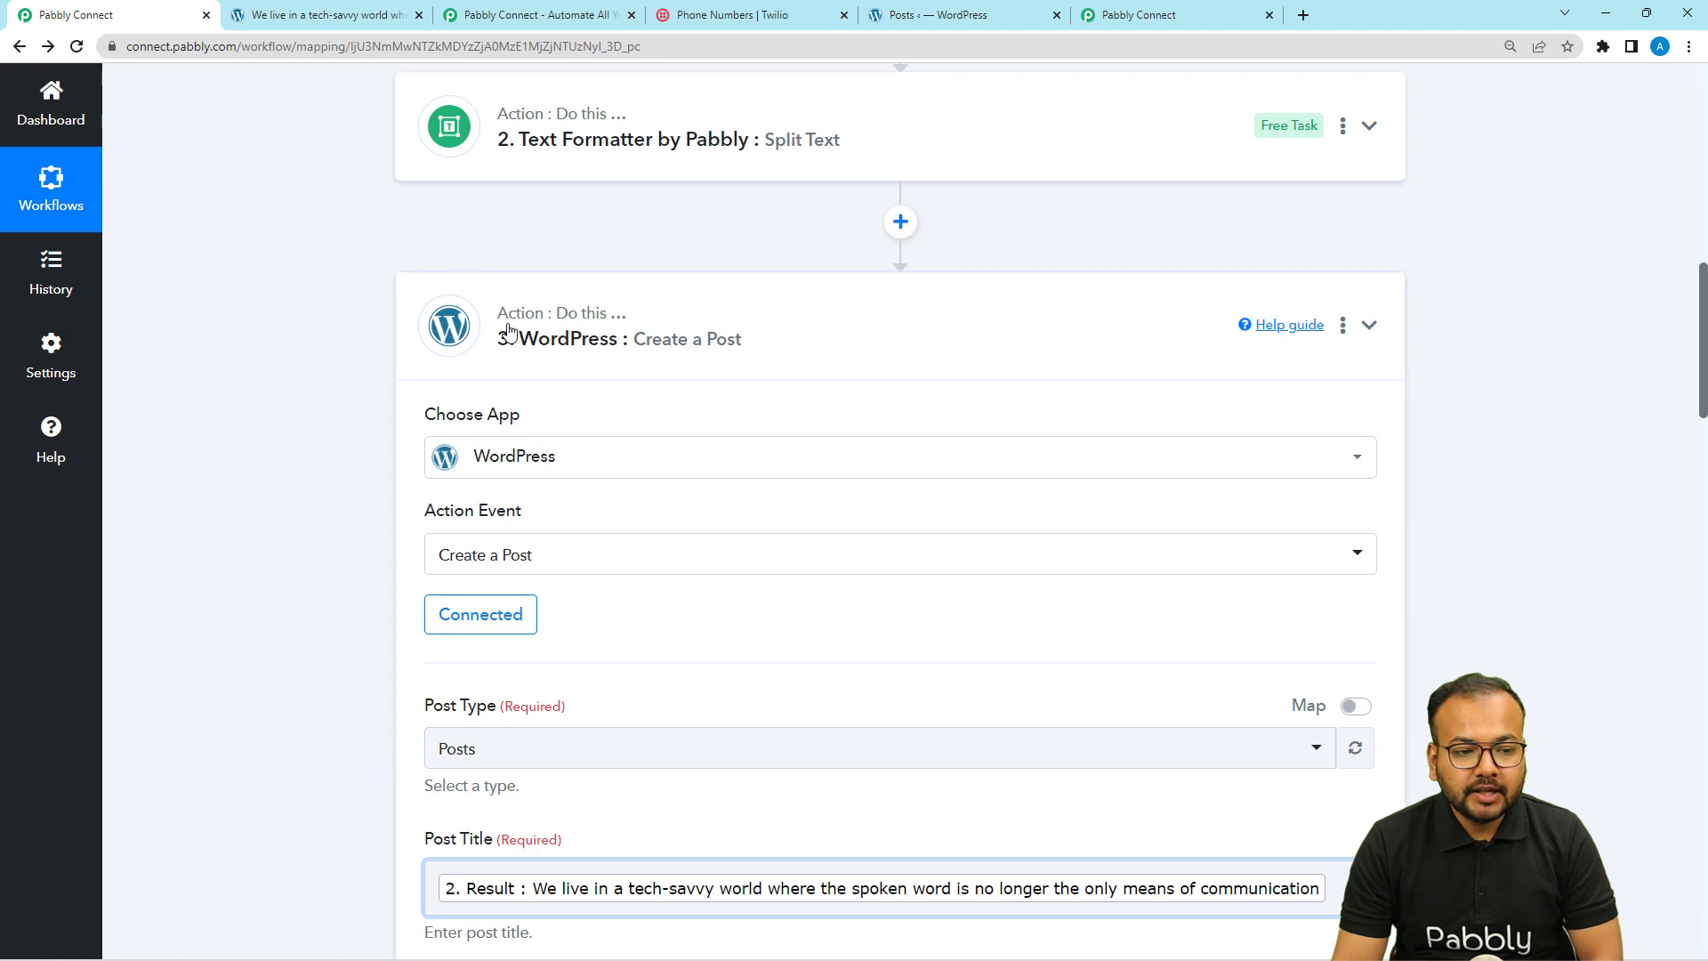
left_click(413, 284)
scroll(300, 367, "up", 4)
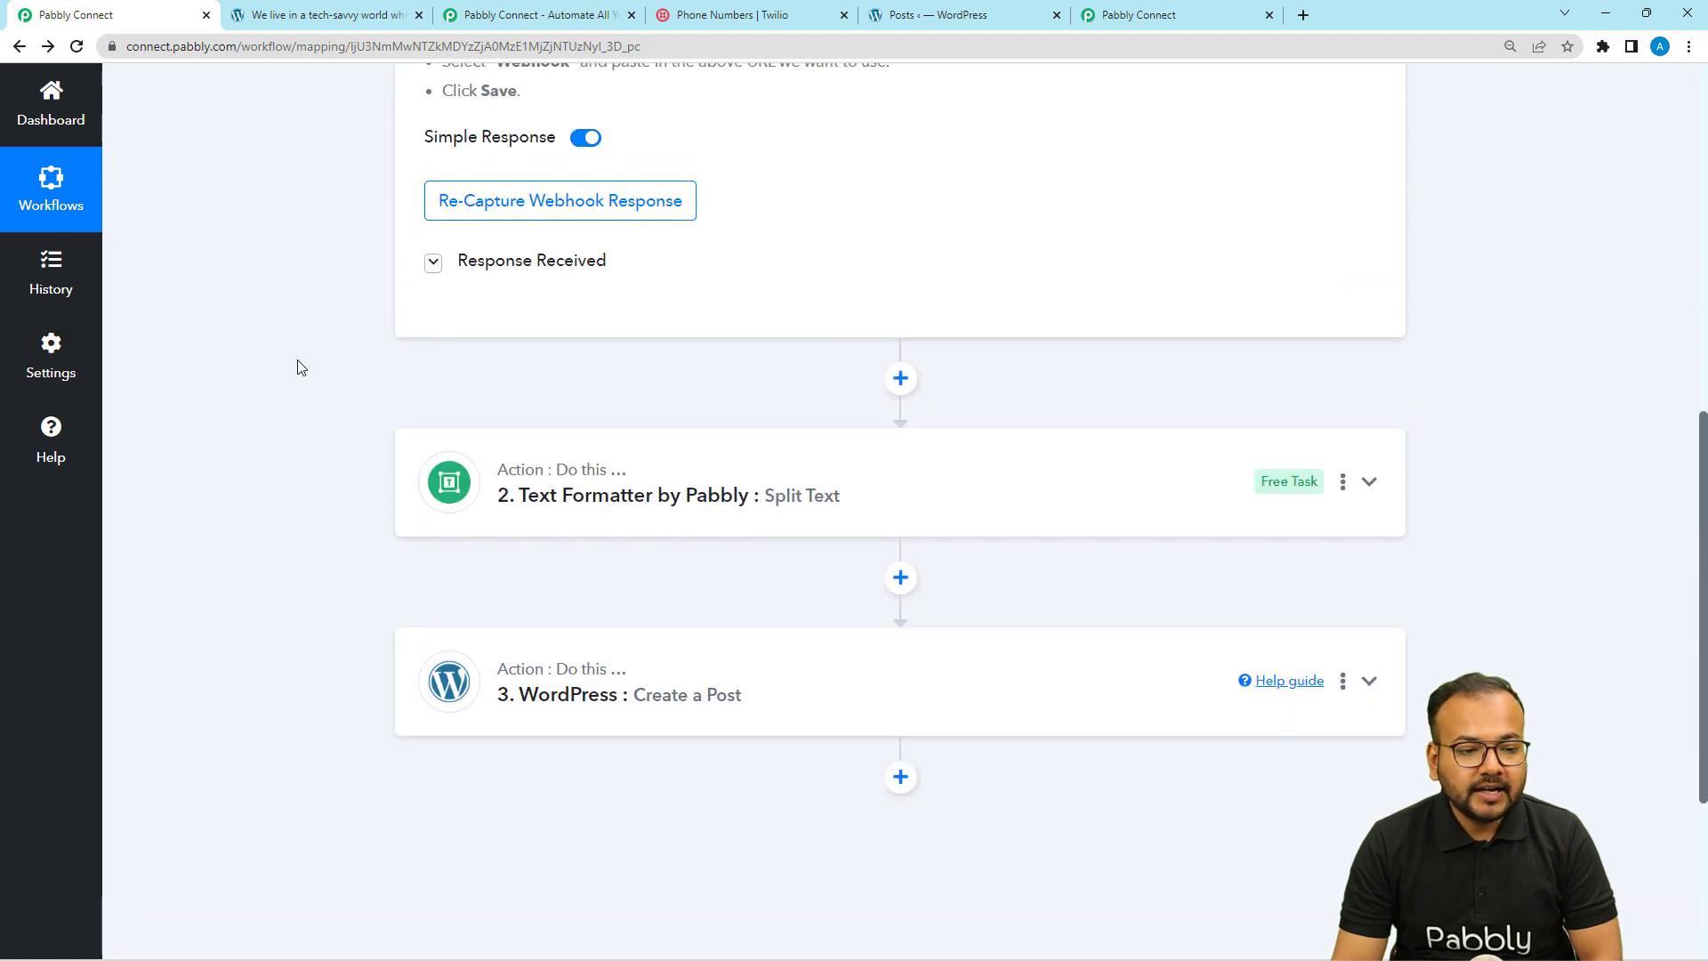
scroll(301, 367, "up", 8)
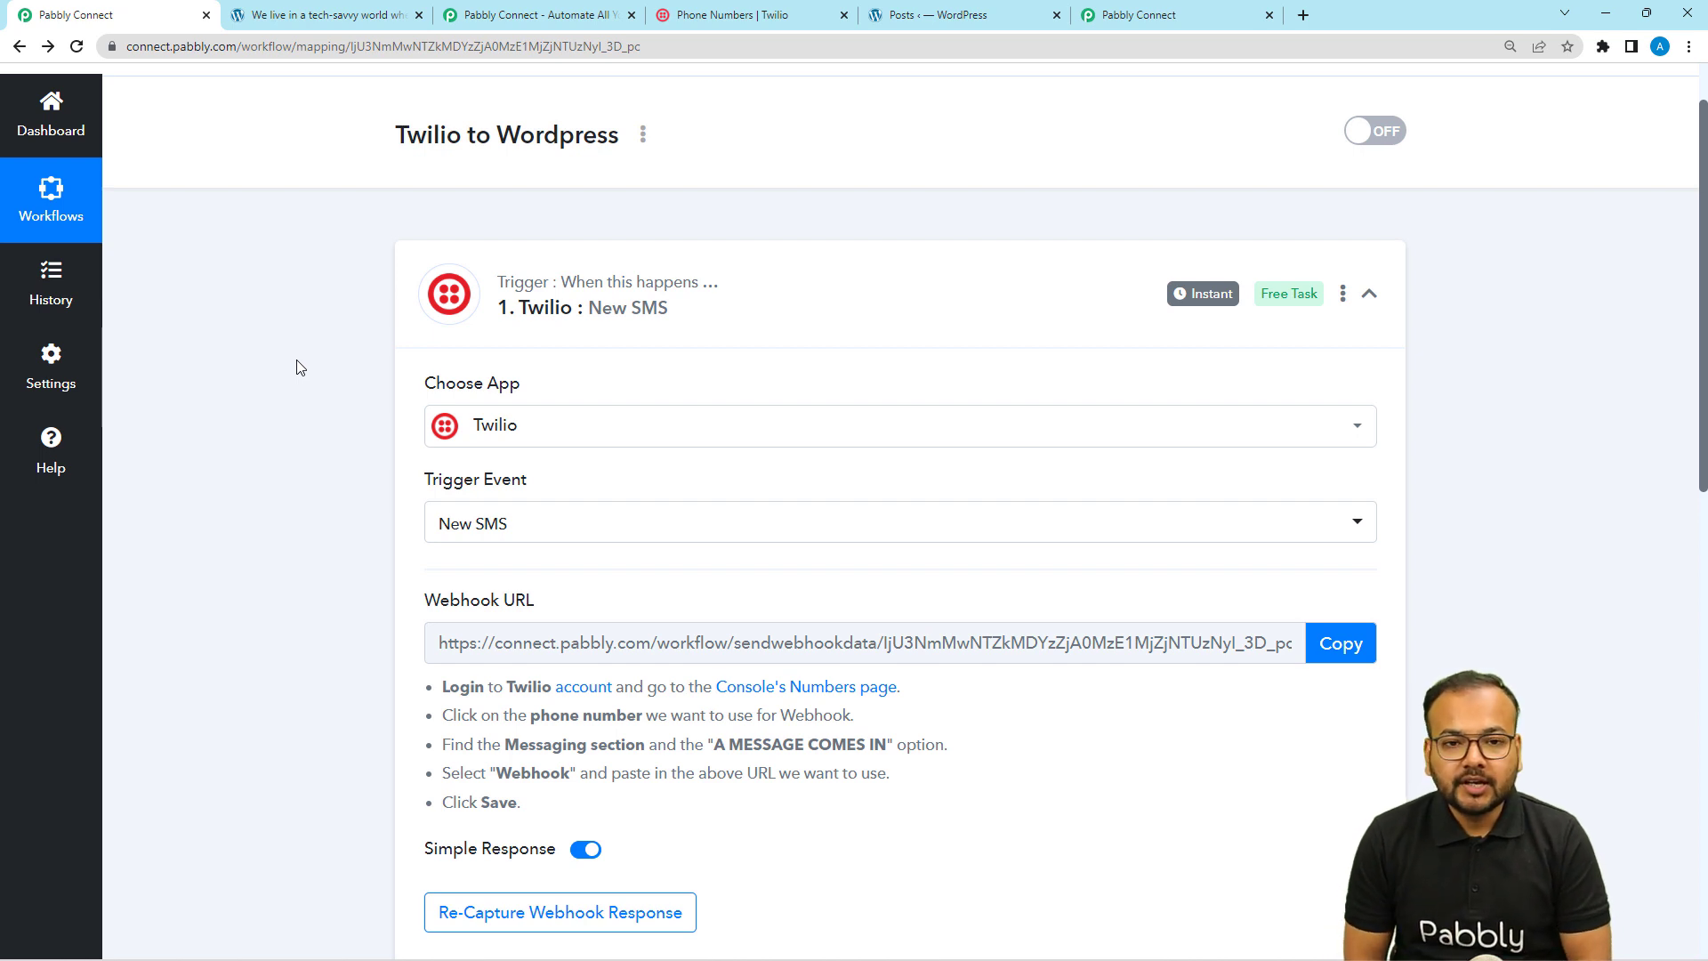
left_click(696, 273)
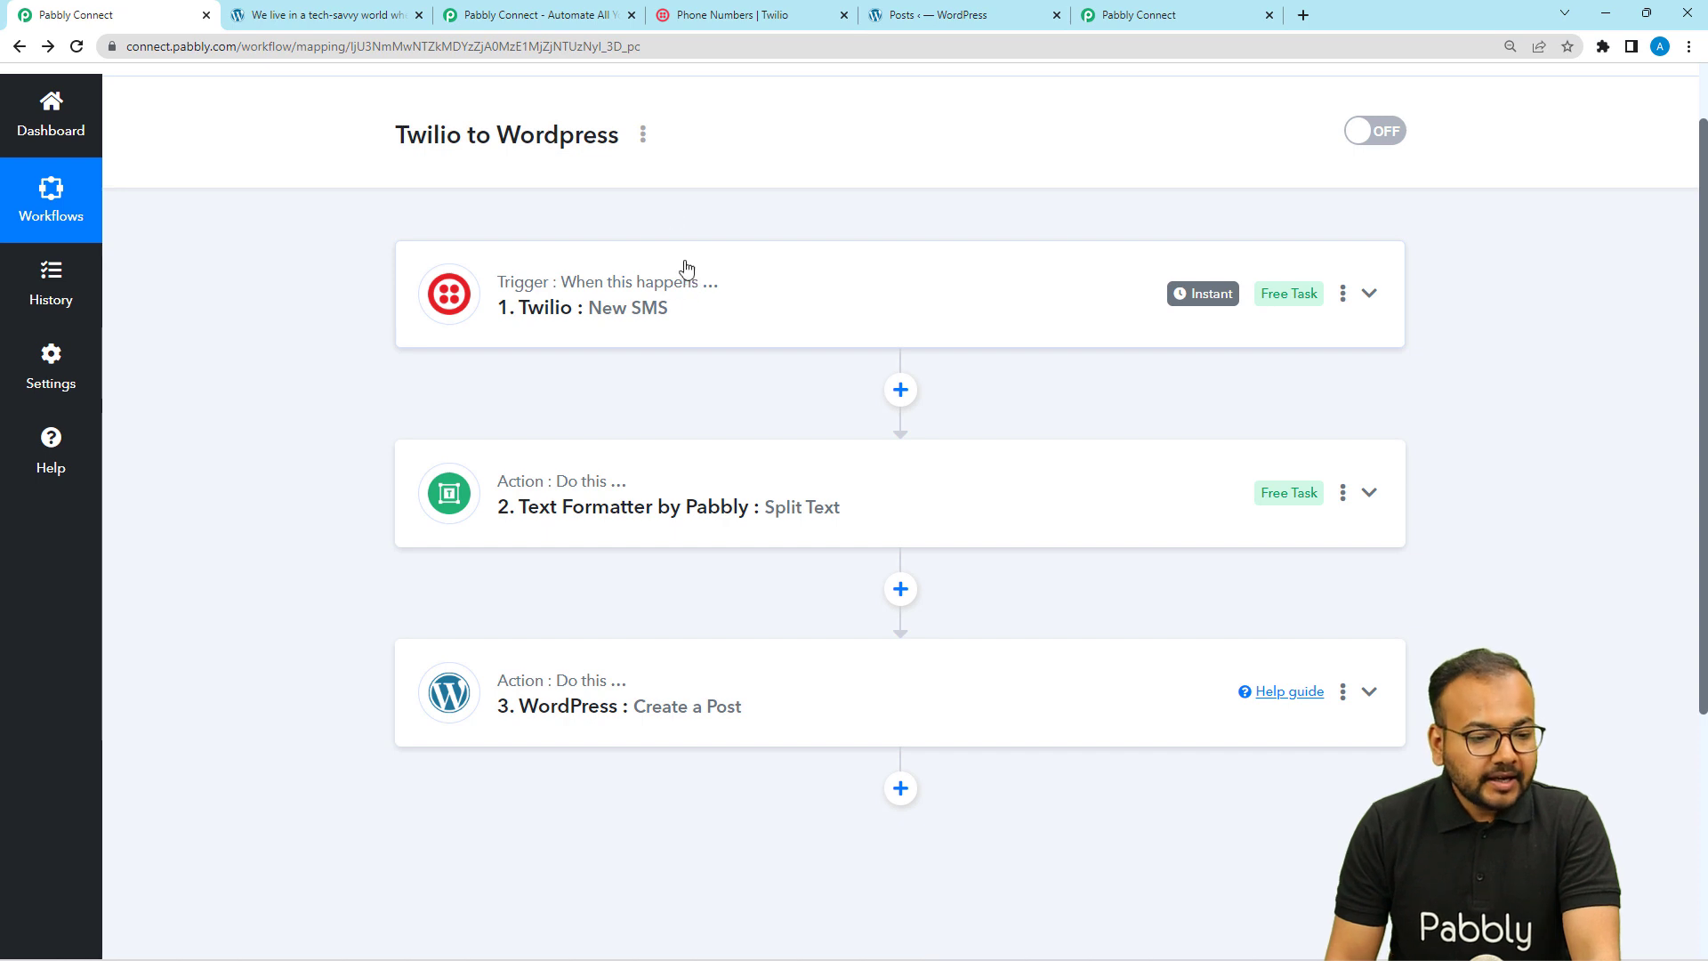
scroll(402, 574, "up", 1)
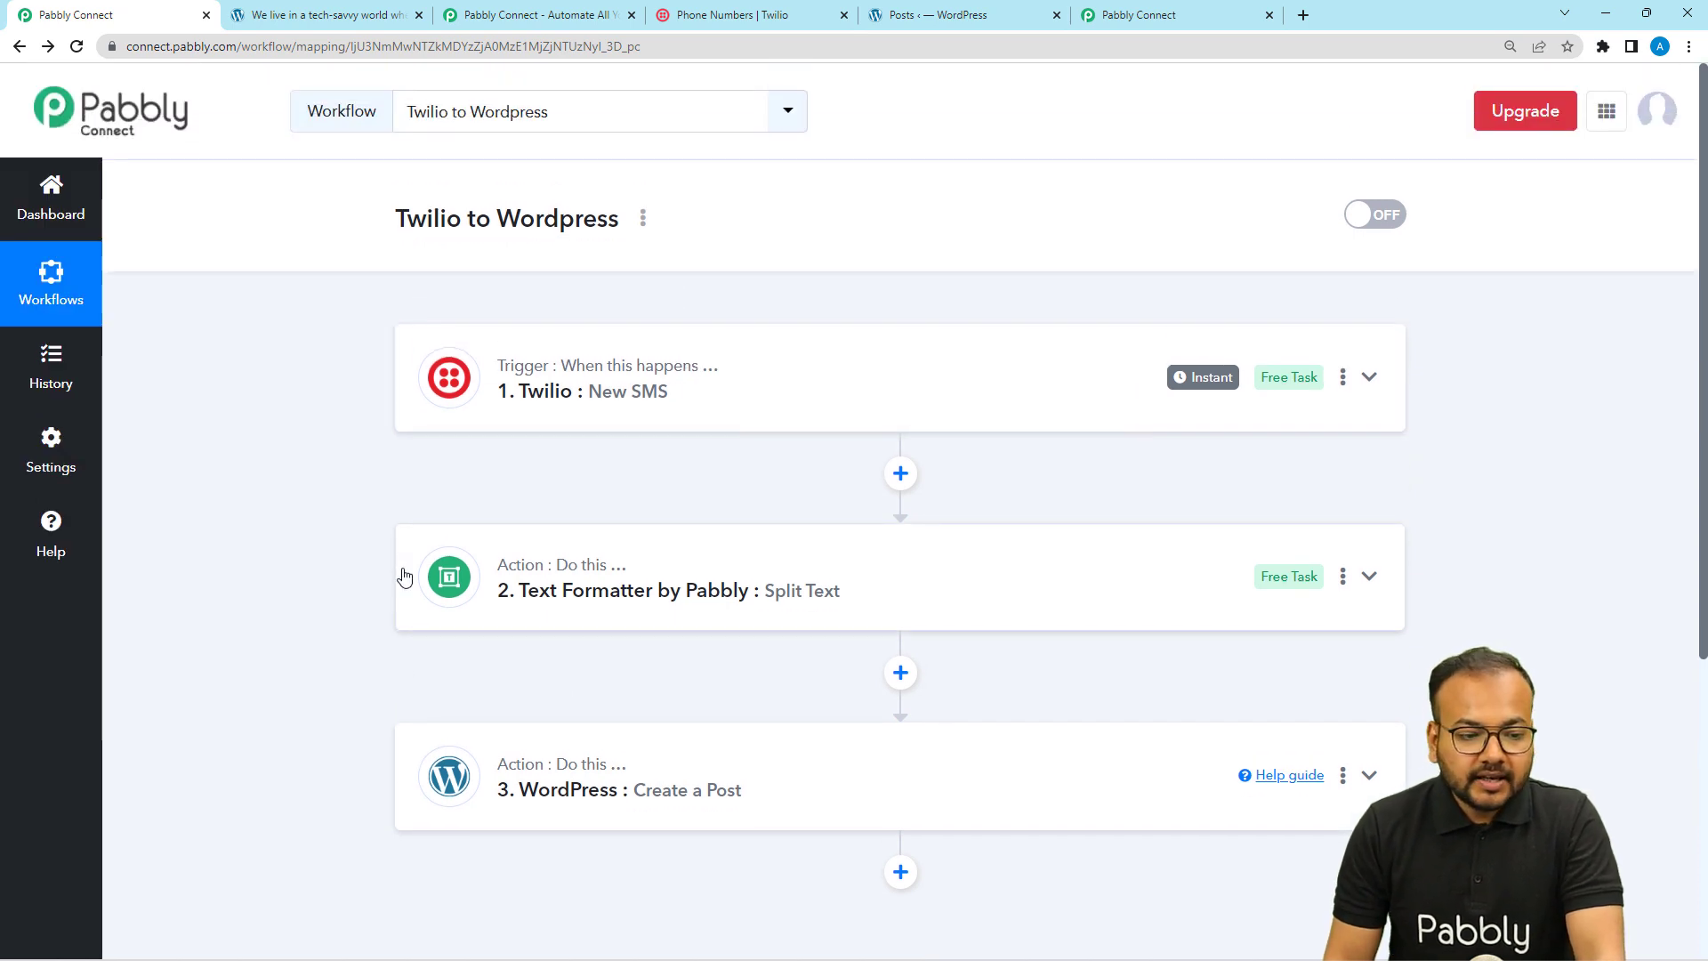